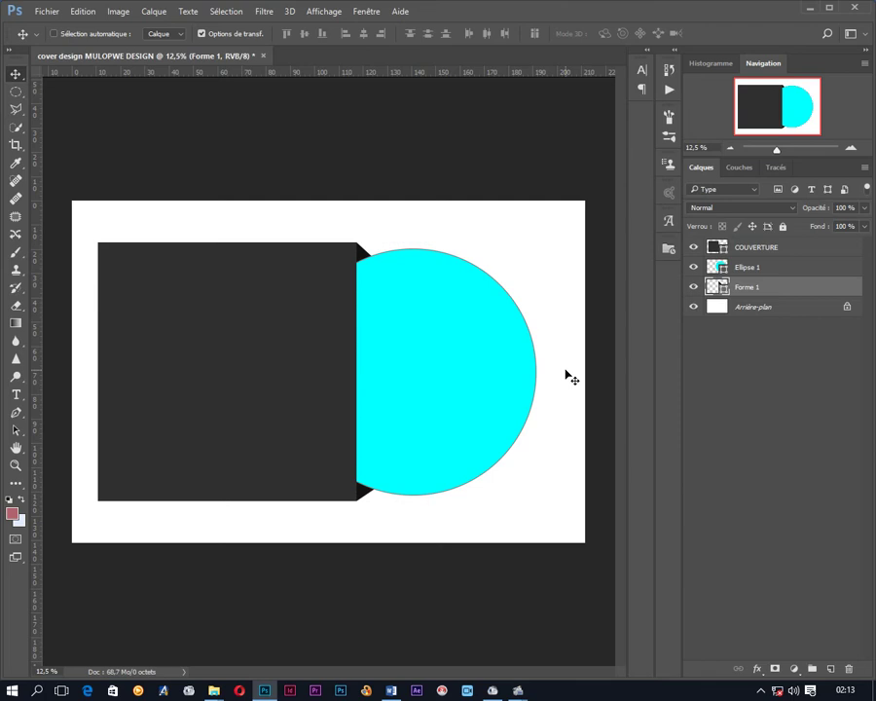
Append the line 'LA NOU TENDONS DEJA VERS LA FIN' to the Word notes, then minimize Word
{"action": "left_click", "coordinate": [566, 373]}
{"action": "left_click", "coordinate": [390, 692]}
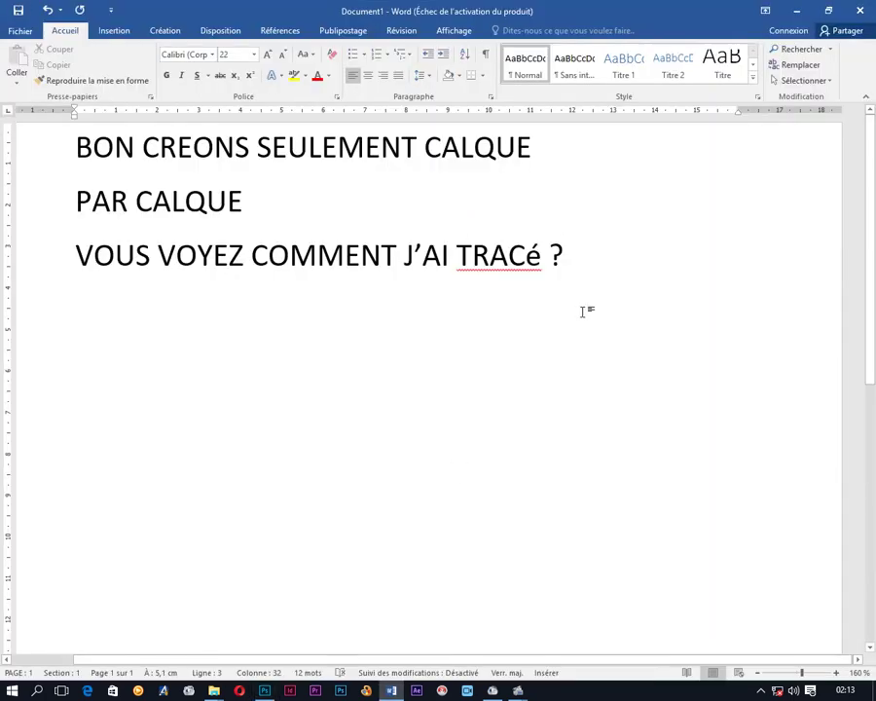
{"action": "key", "text": "Return"}
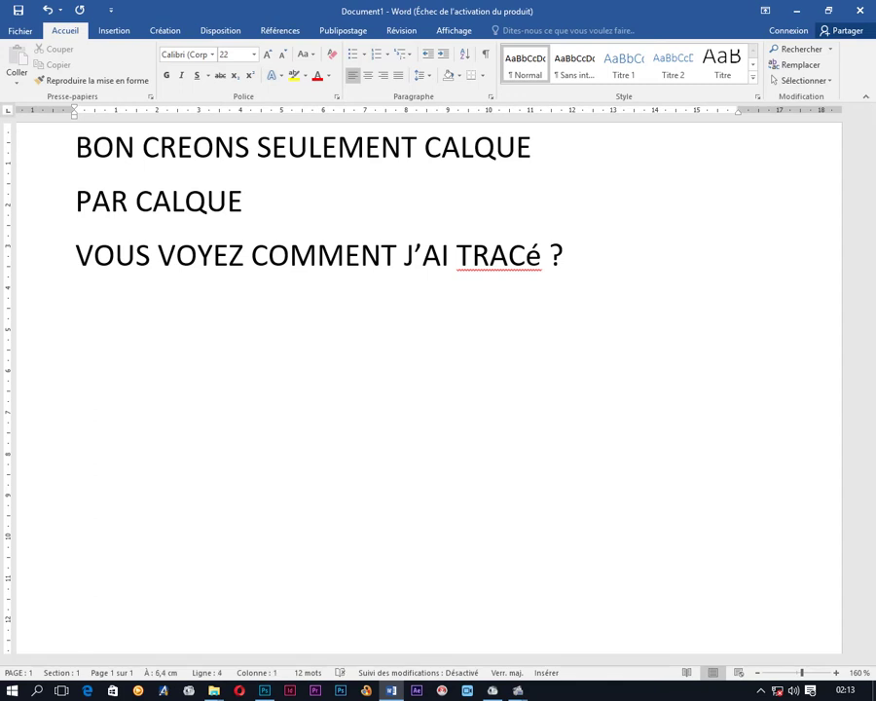
{"action": "type", "text": "LA "}
{"action": "type", "text": "N"}
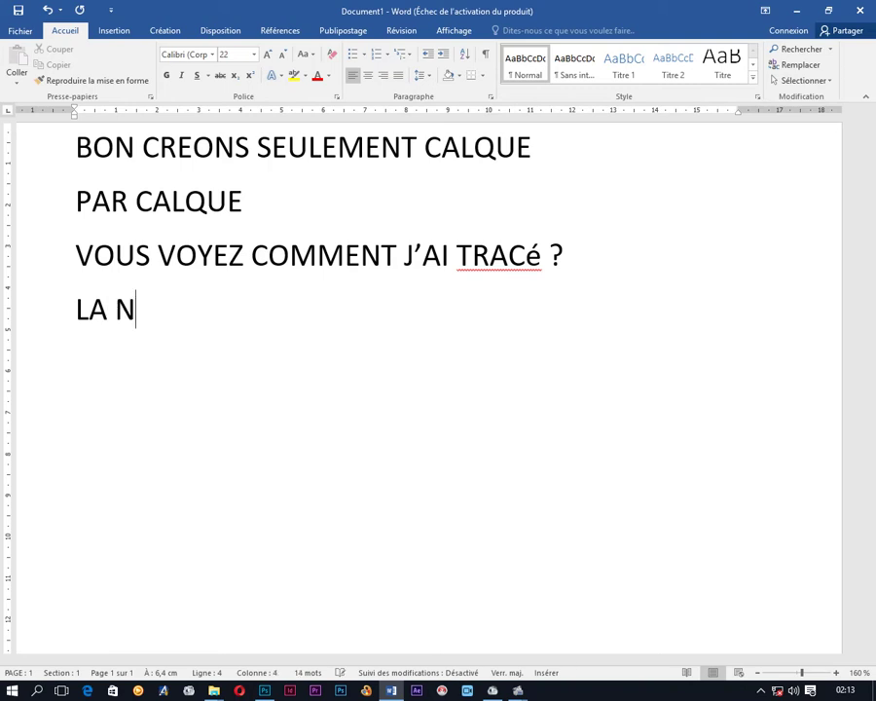
{"action": "type", "text": "OU T"}
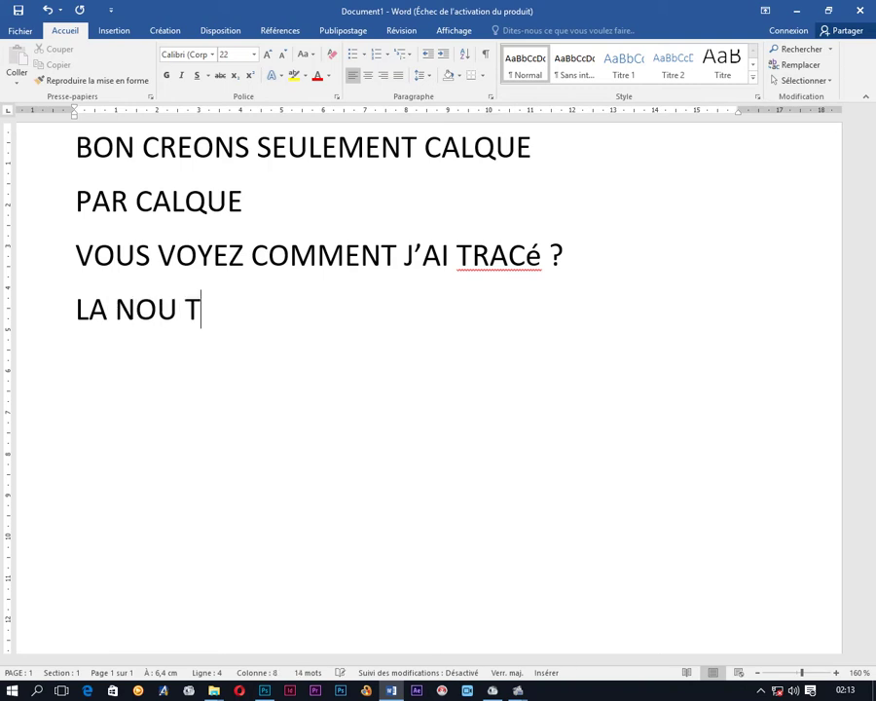
{"action": "type", "text": "ENDON"}
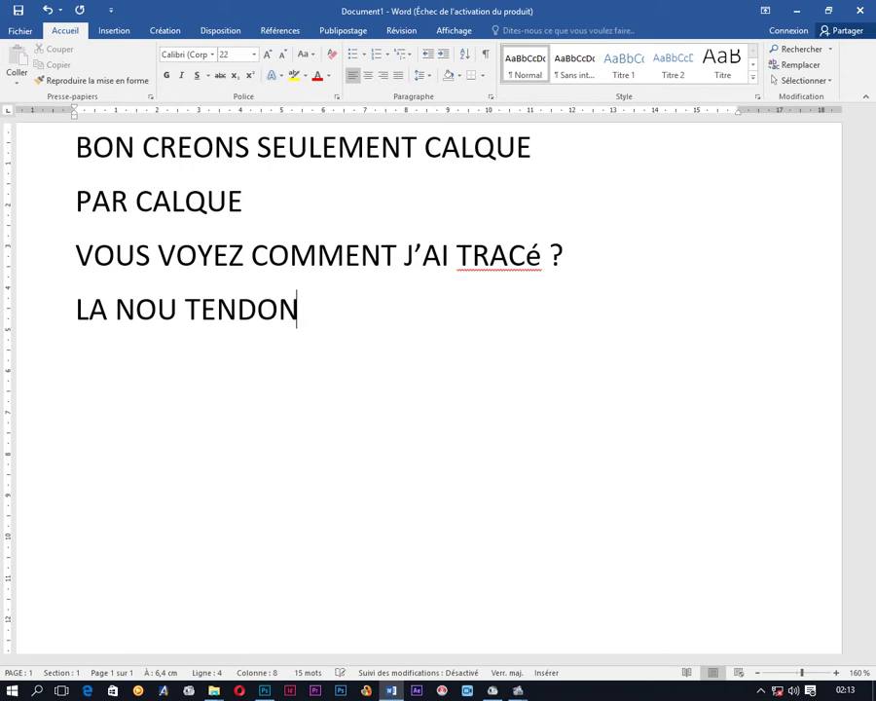
{"action": "type", "text": "S "}
{"action": "type", "text": "DEJ"}
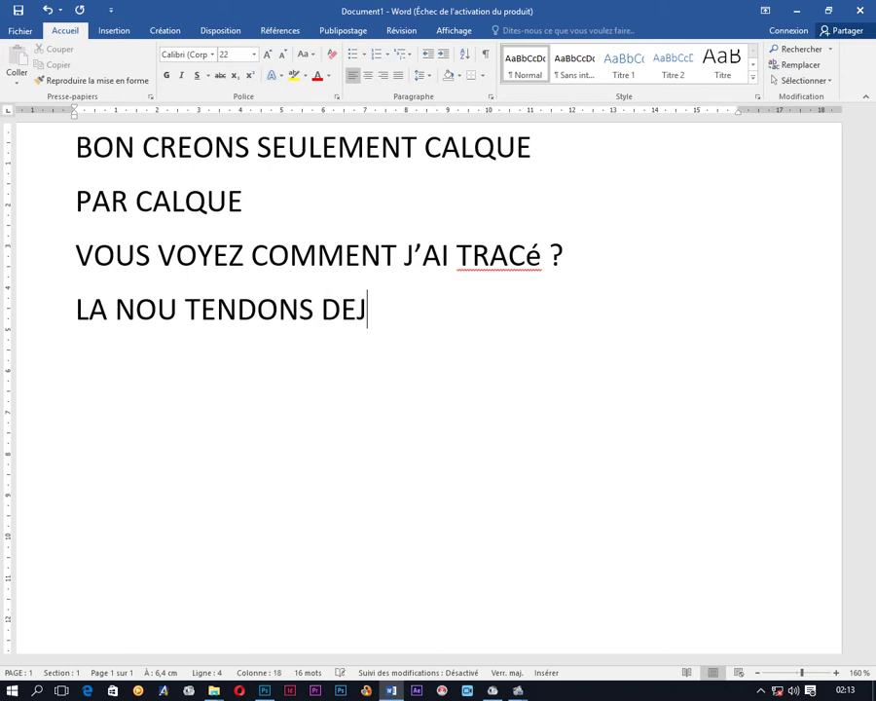
{"action": "type", "text": "A VER"}
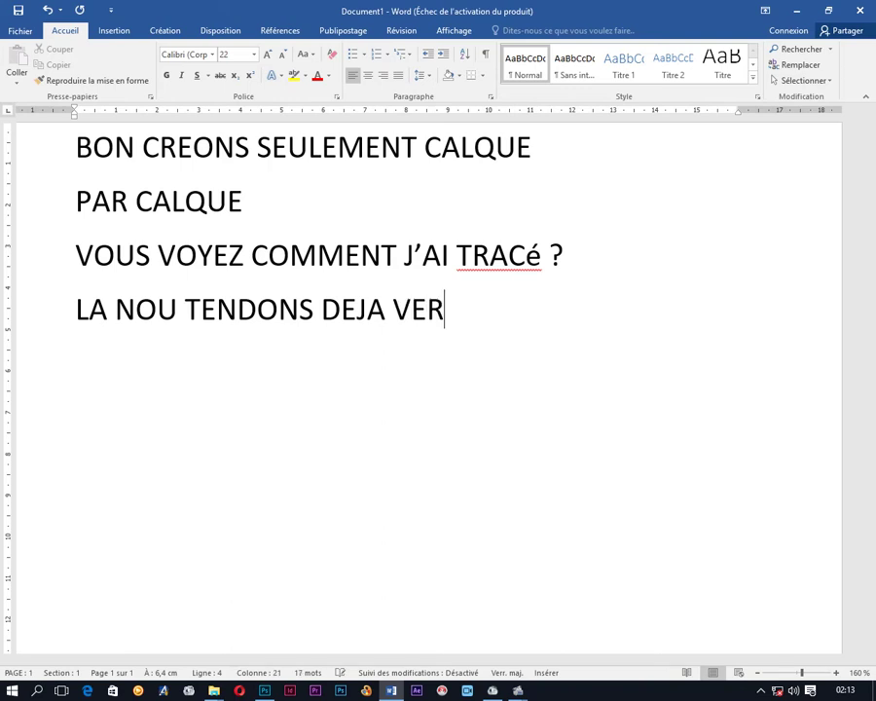
{"action": "type", "text": "S "}
{"action": "type", "text": "LA FI"}
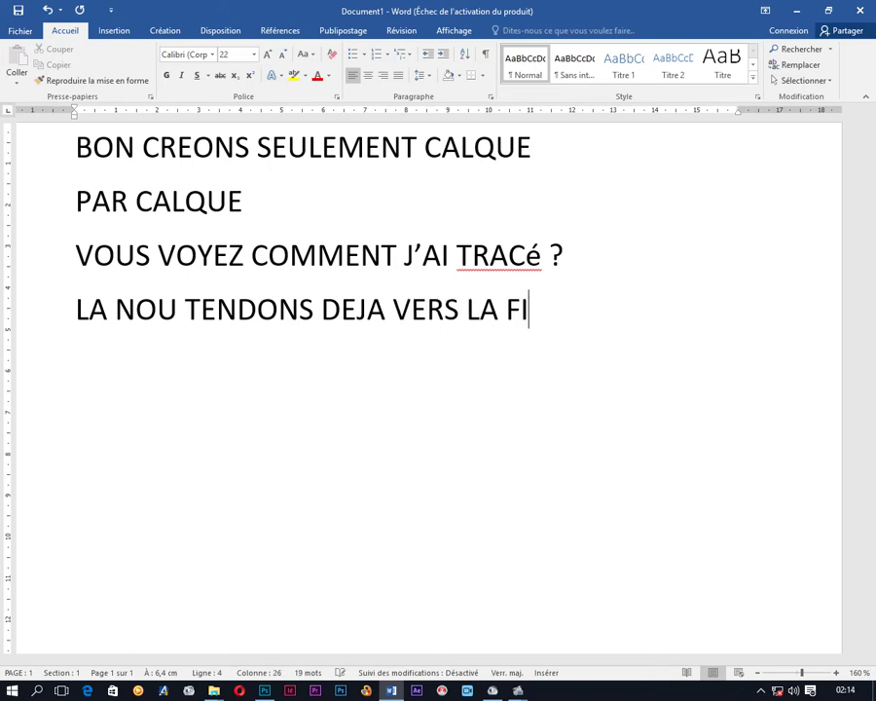
{"action": "type", "text": "N"}
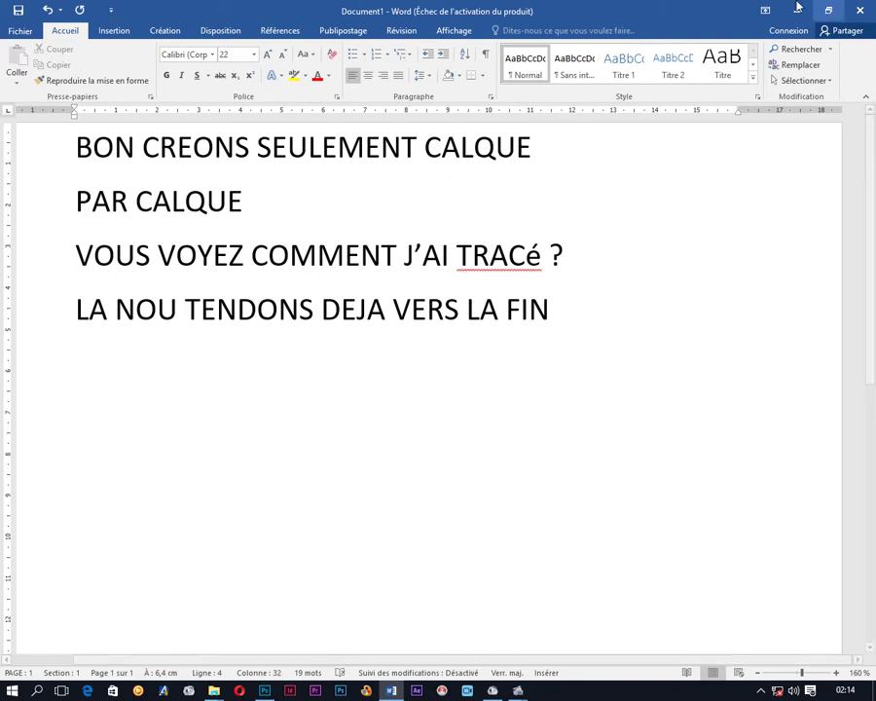
{"action": "left_click", "coordinate": [796, 11]}
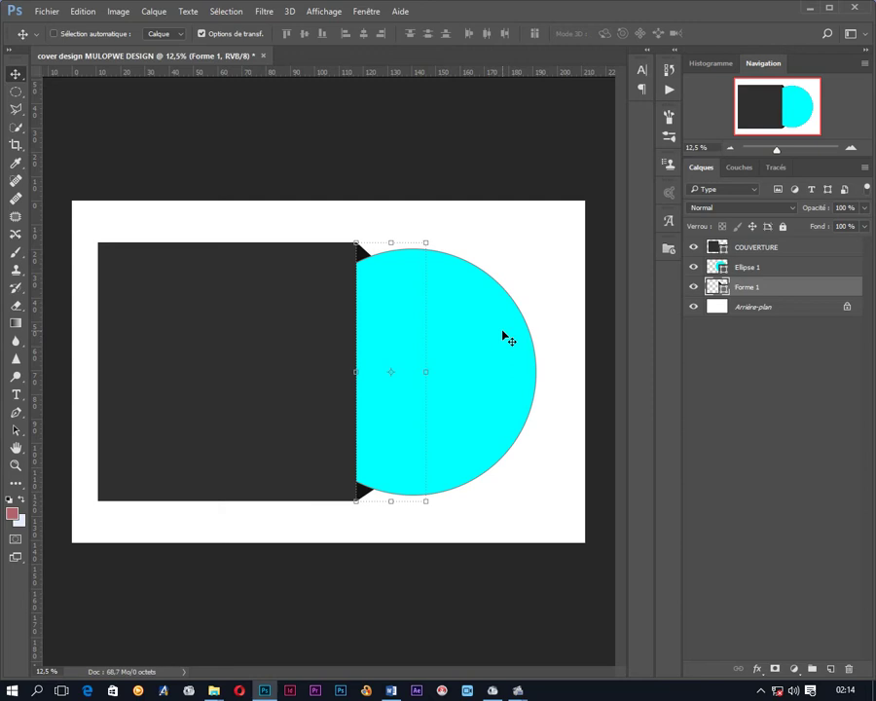
{"action": "left_click", "coordinate": [769, 269]}
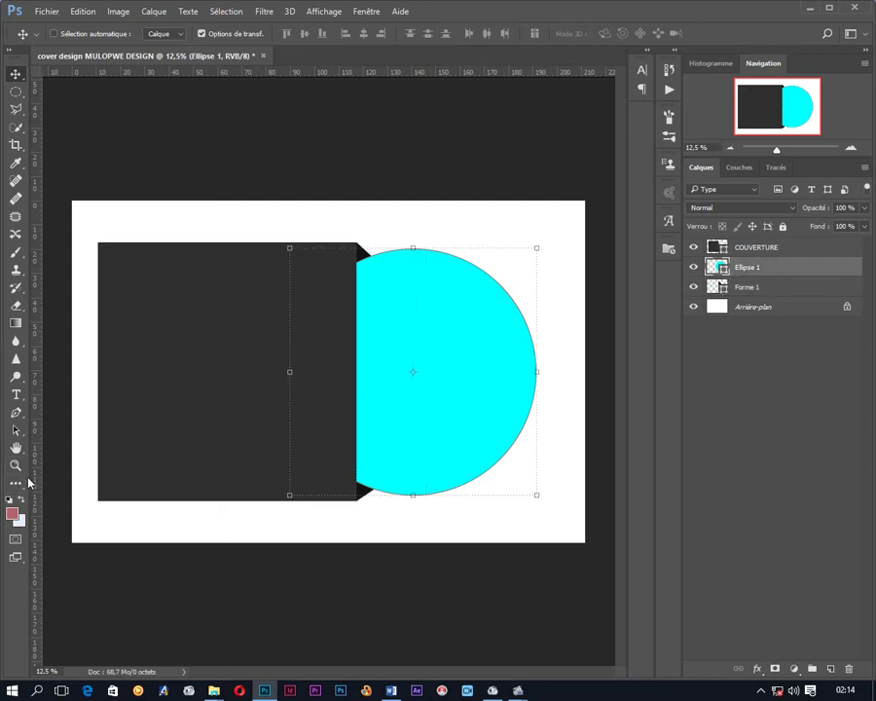
{"action": "key", "text": "u"}
{"action": "left_click", "coordinate": [187, 34]}
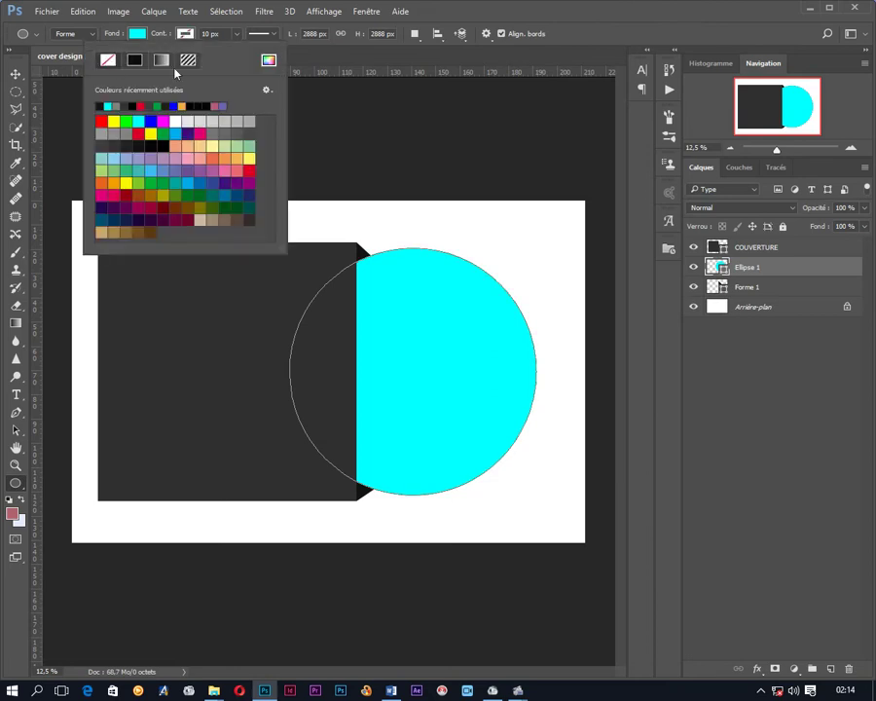
{"action": "left_click", "coordinate": [319, 117]}
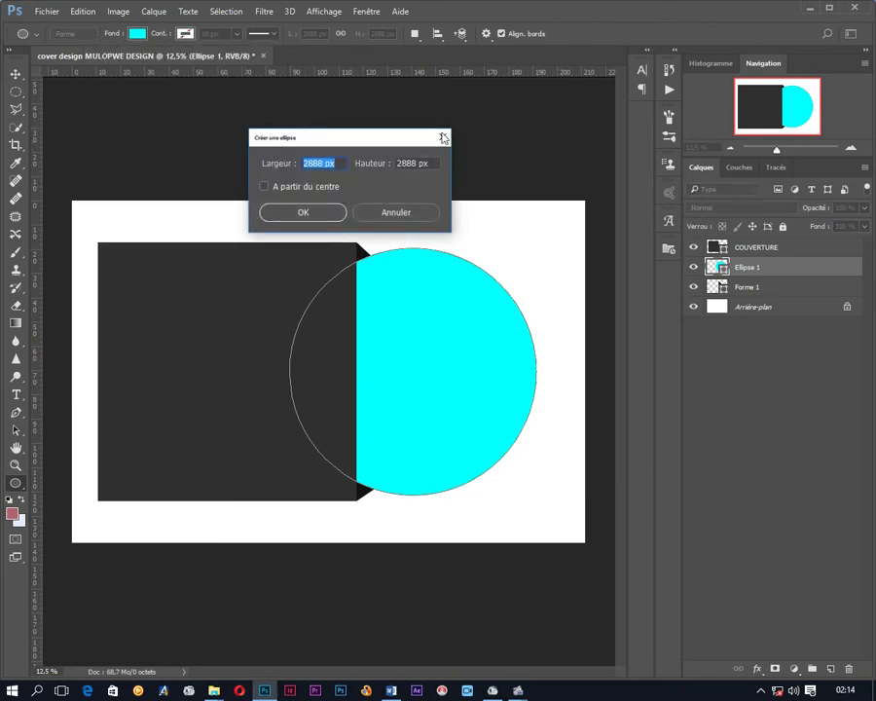
{"action": "left_click", "coordinate": [442, 137]}
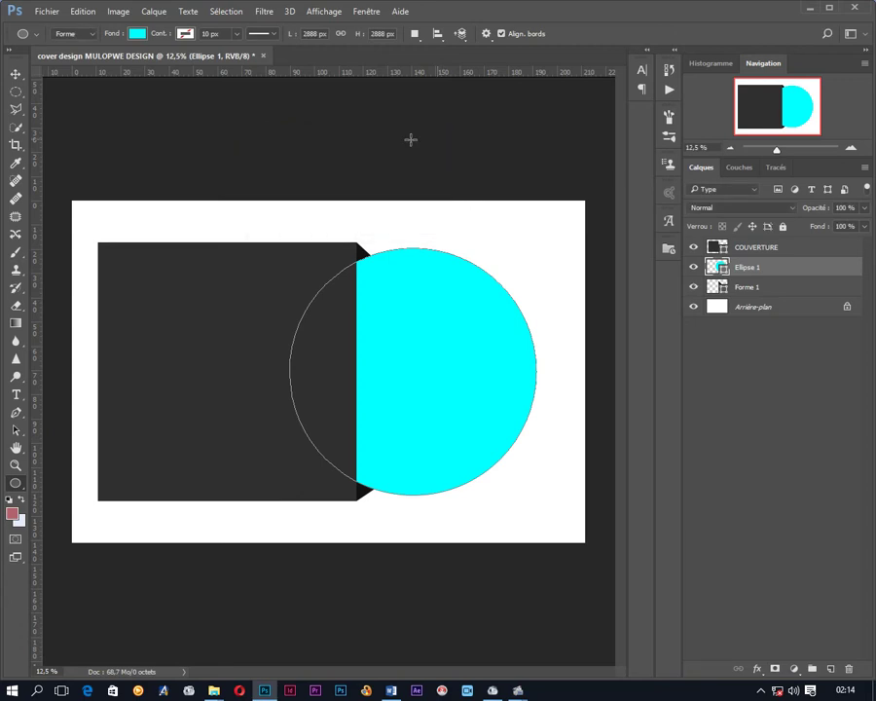
{"action": "left_click", "coordinate": [21, 91]}
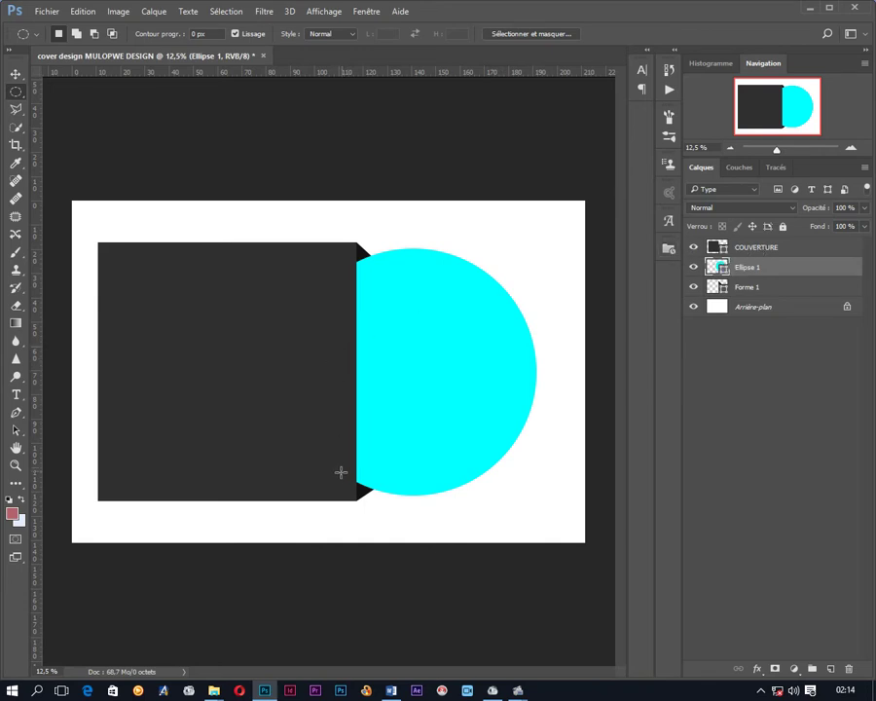
{"action": "left_click", "coordinate": [774, 290]}
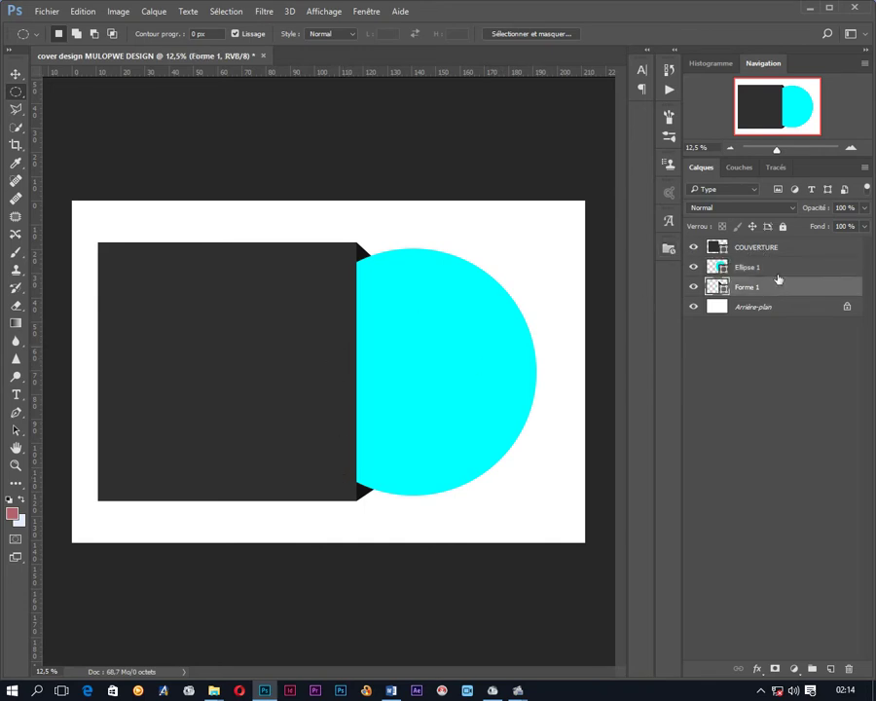
{"action": "left_click", "coordinate": [780, 252]}
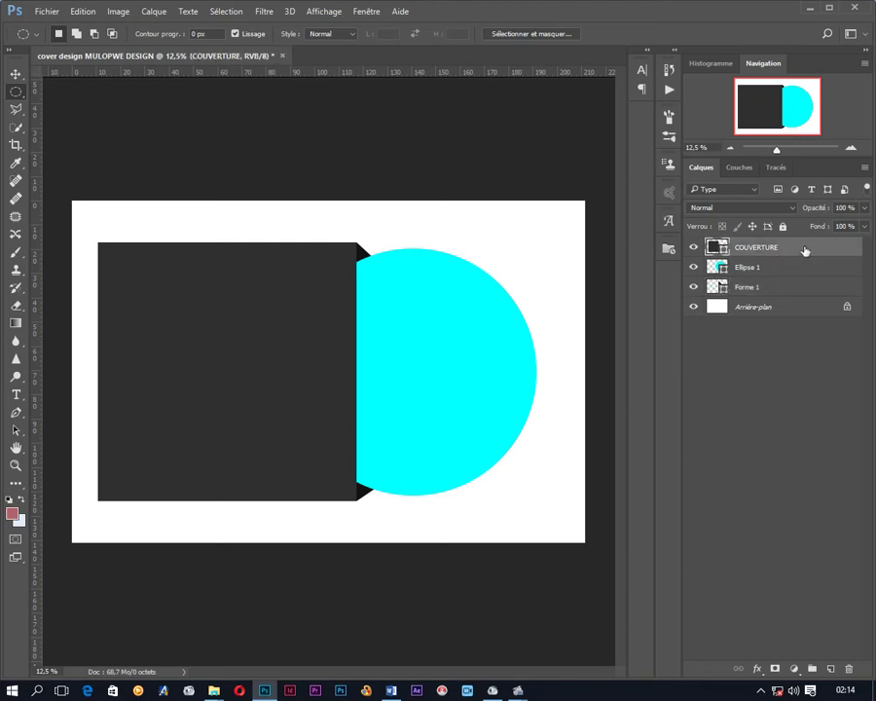
Convert the COUVERTURE layer into a smart object and select the Ellipse 1 disc layer
{"action": "right_click", "coordinate": [804, 251]}
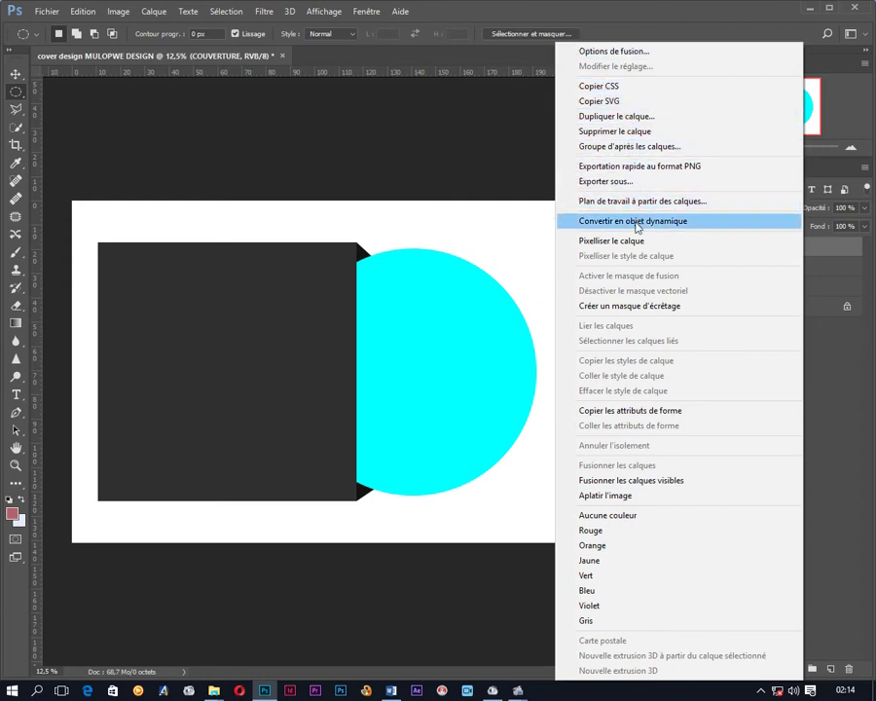
{"action": "left_click", "coordinate": [638, 228]}
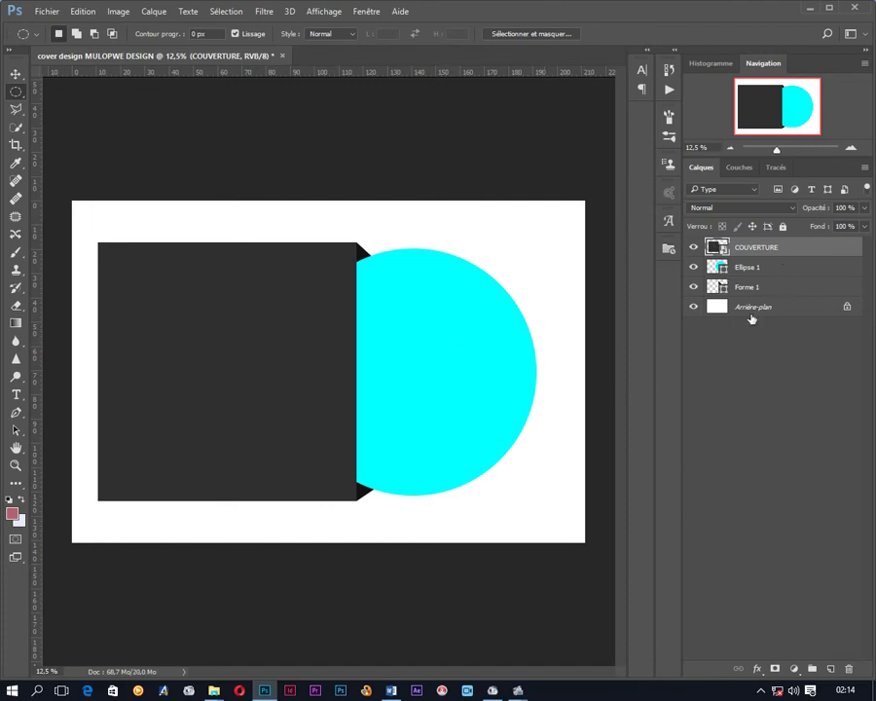
{"action": "left_click", "coordinate": [764, 268]}
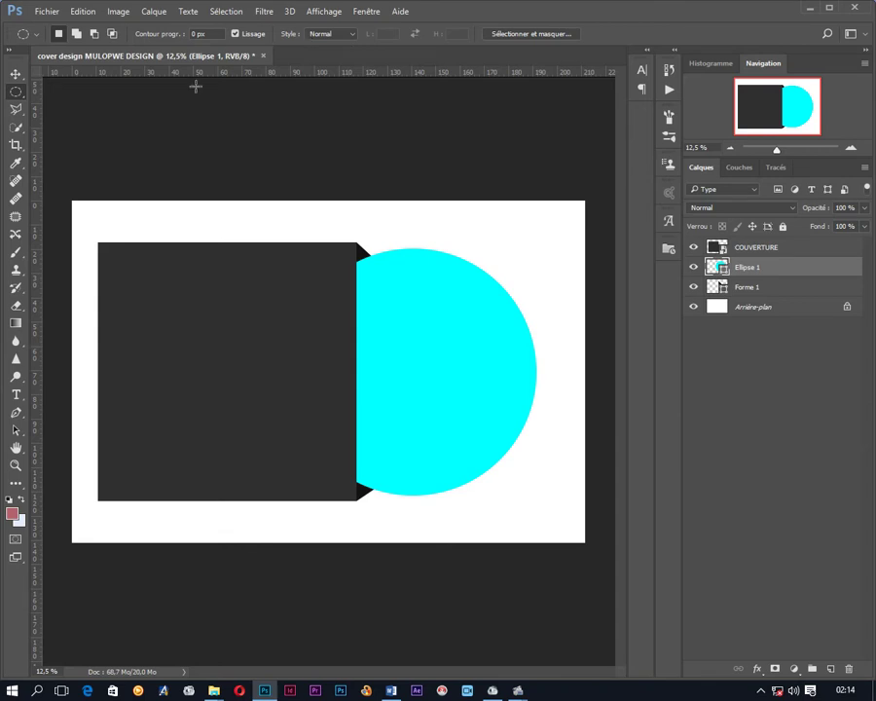
Cross two guides at the disc centre and recolour Ellipse 1 to dark teal #1f6060
{"action": "mouse_move", "coordinate": [34, 132]}
{"action": "left_mouse_down"}
{"action": "mouse_move", "coordinate": [78, 143]}
{"action": "mouse_move", "coordinate": [417, 171]}
{"action": "mouse_move", "coordinate": [414, 179]}
{"action": "left_mouse_up"}
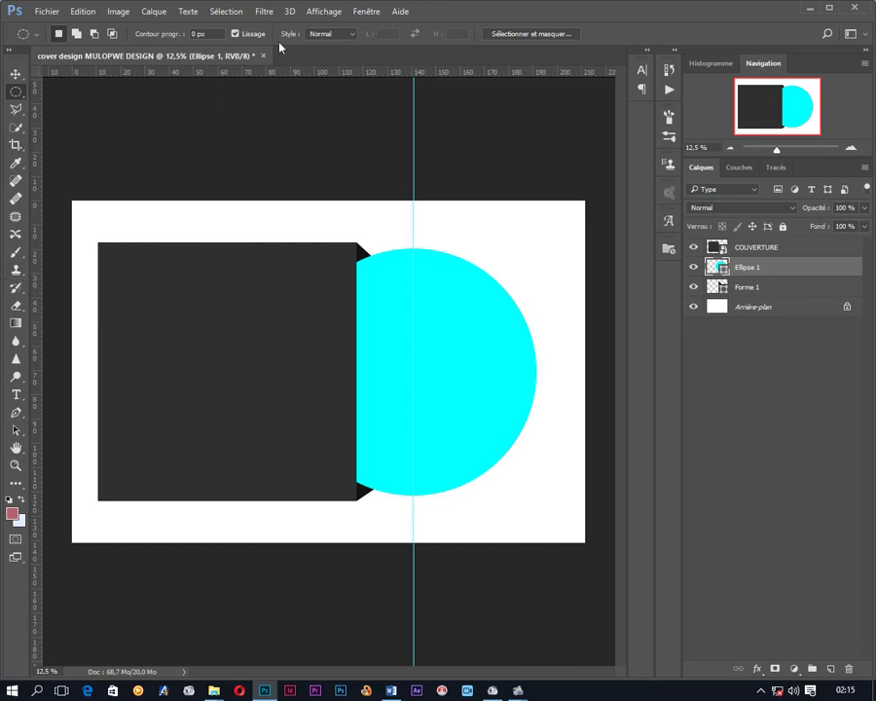
{"action": "left_click_drag", "start_coordinate": [292, 75], "coordinate": [316, 373]}
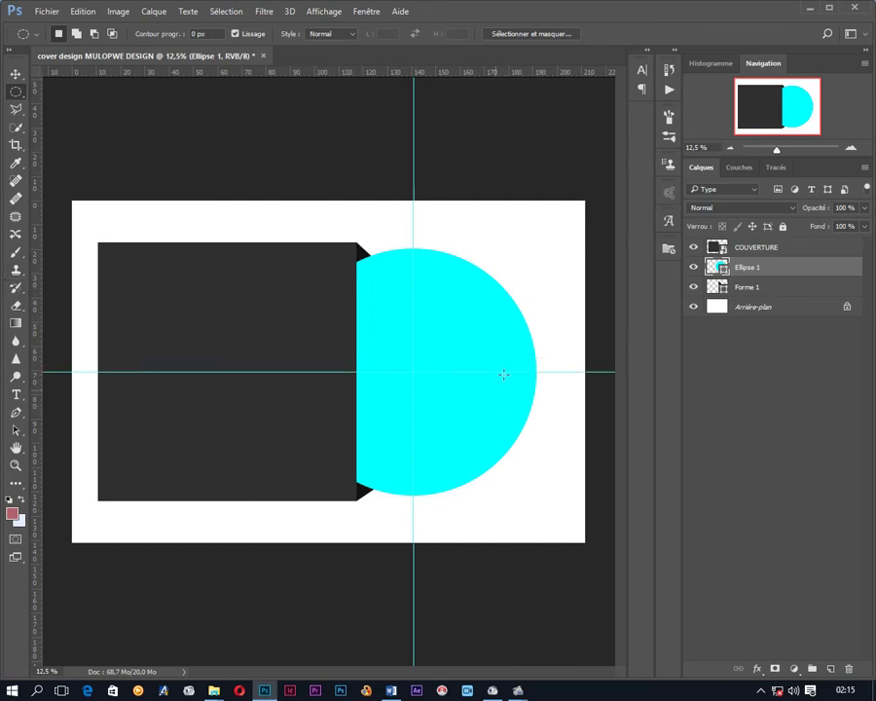
{"action": "double_click", "coordinate": [717, 267]}
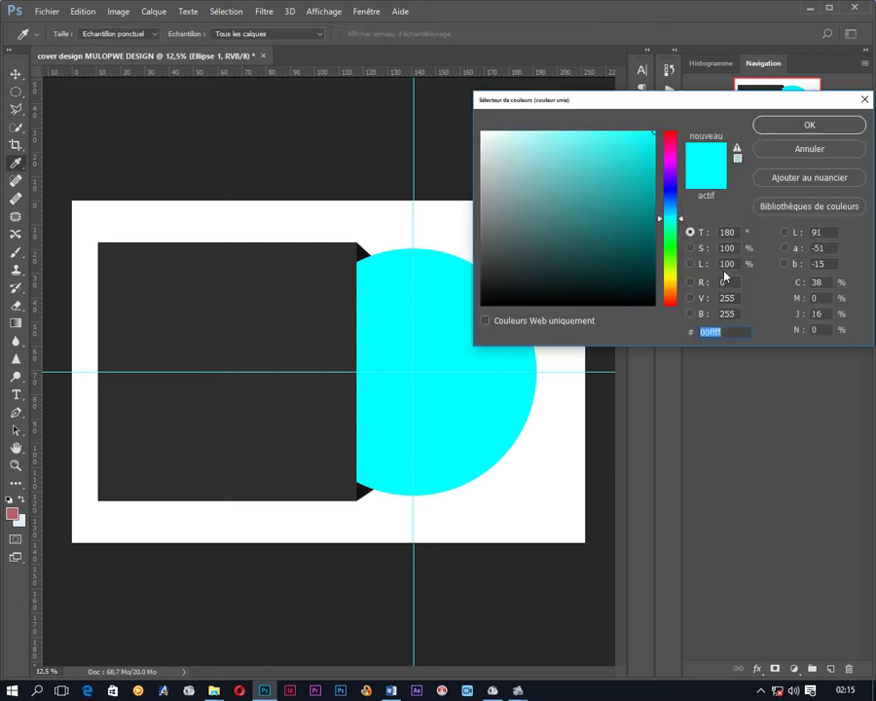
{"action": "left_click", "coordinate": [598, 239]}
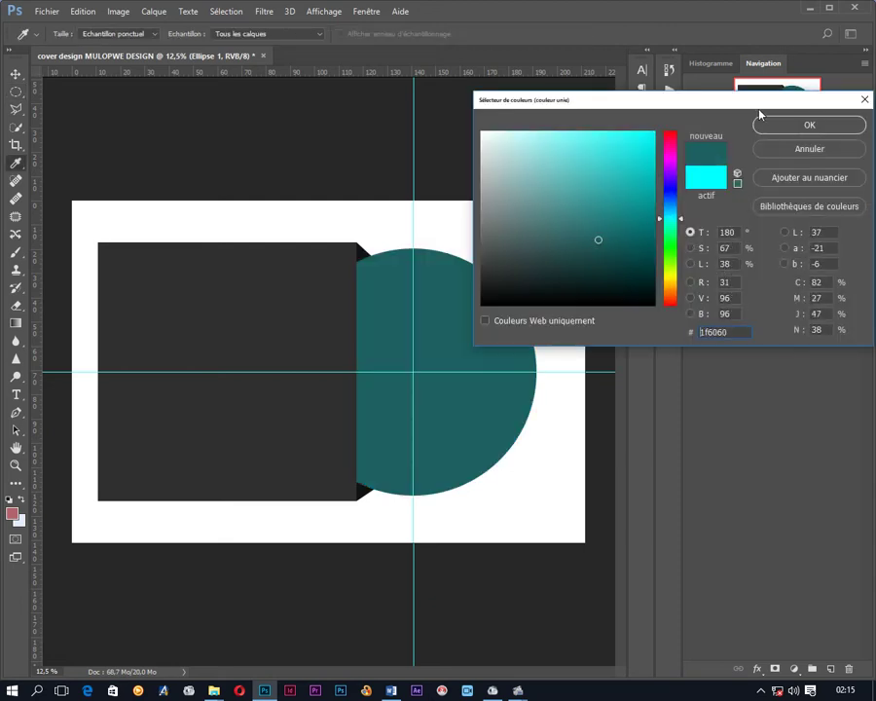
{"action": "left_click", "coordinate": [793, 126]}
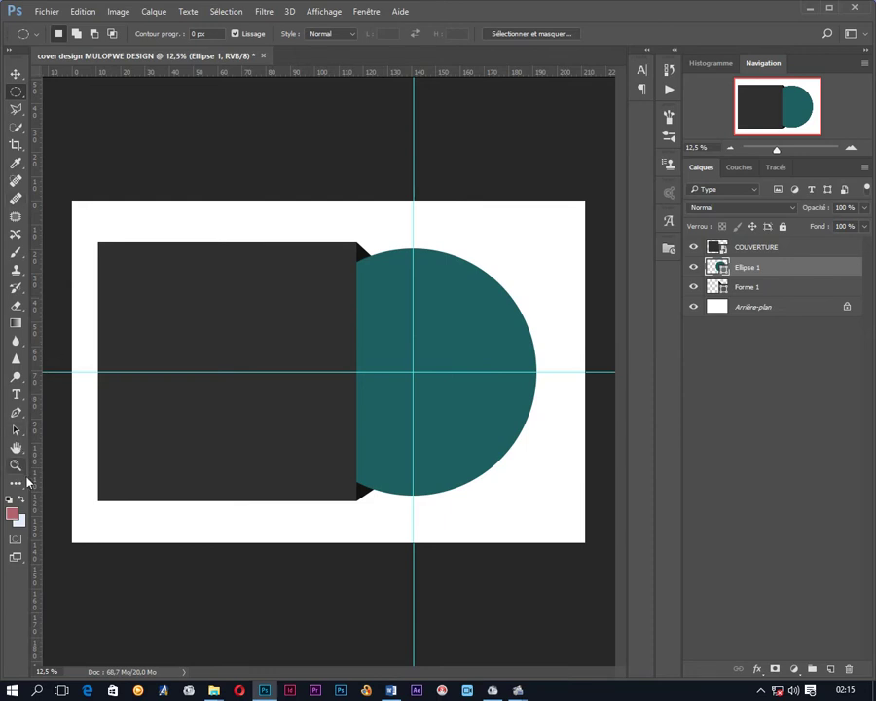
Draw a small ellipse shape at the disc centre and set it to no fill
{"action": "key", "text": "u"}
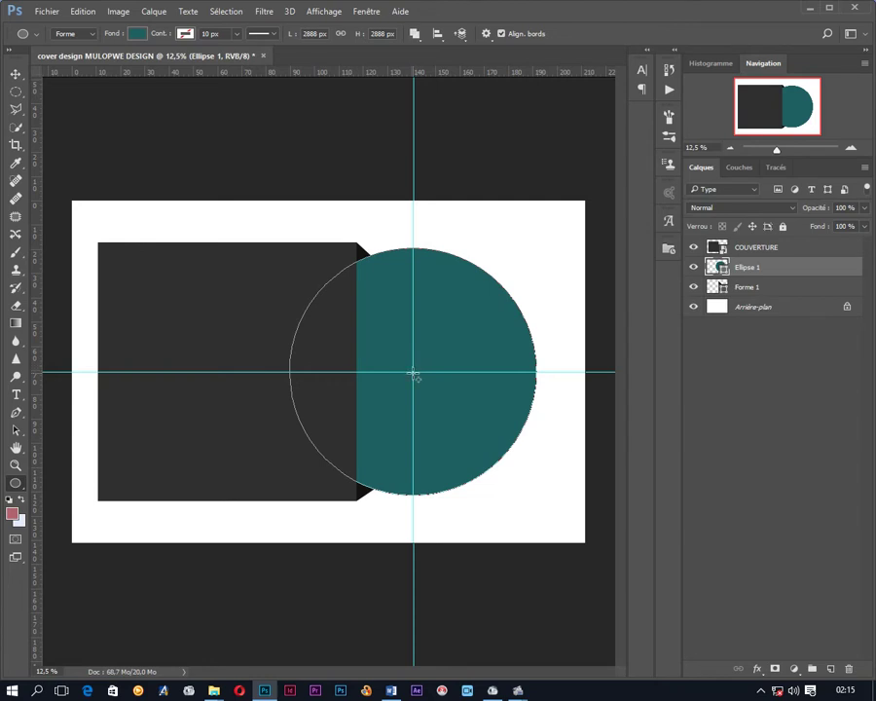
{"action": "left_click_drag", "start_coordinate": [413, 376], "coordinate": [444, 398]}
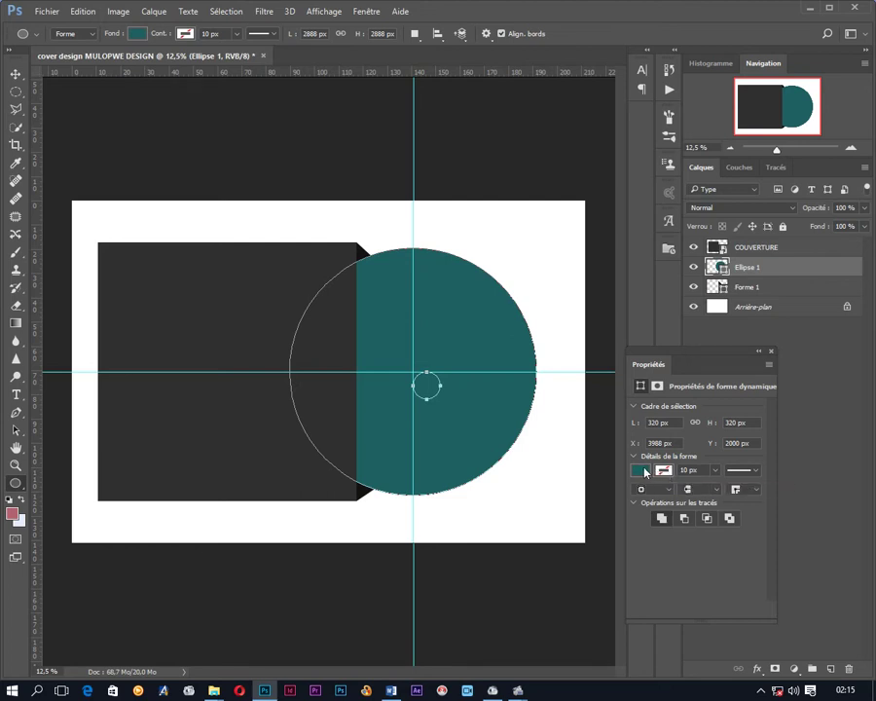
{"action": "left_click", "coordinate": [640, 474]}
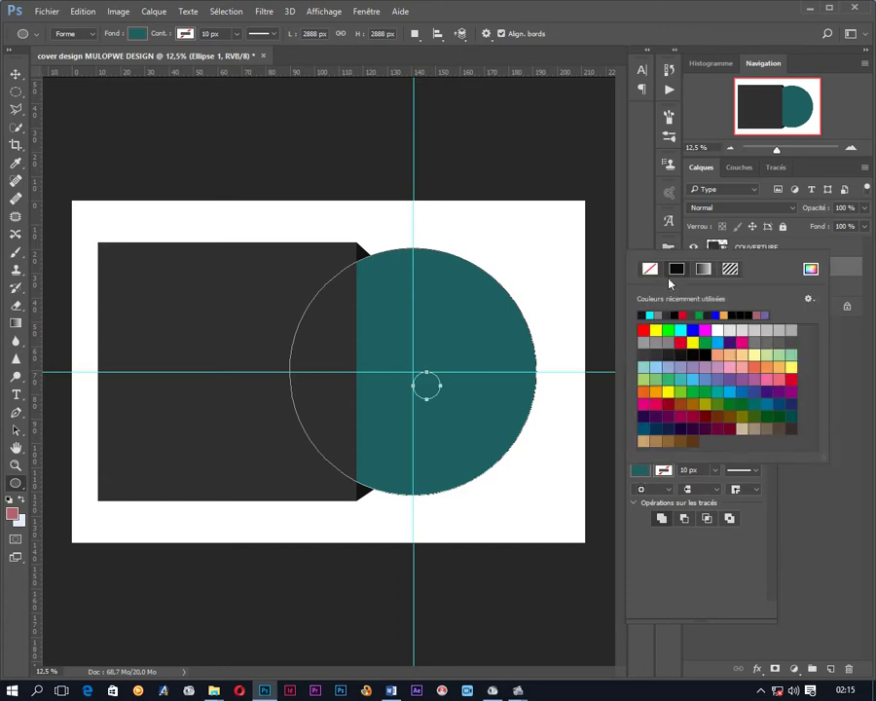
{"action": "left_click", "coordinate": [827, 388]}
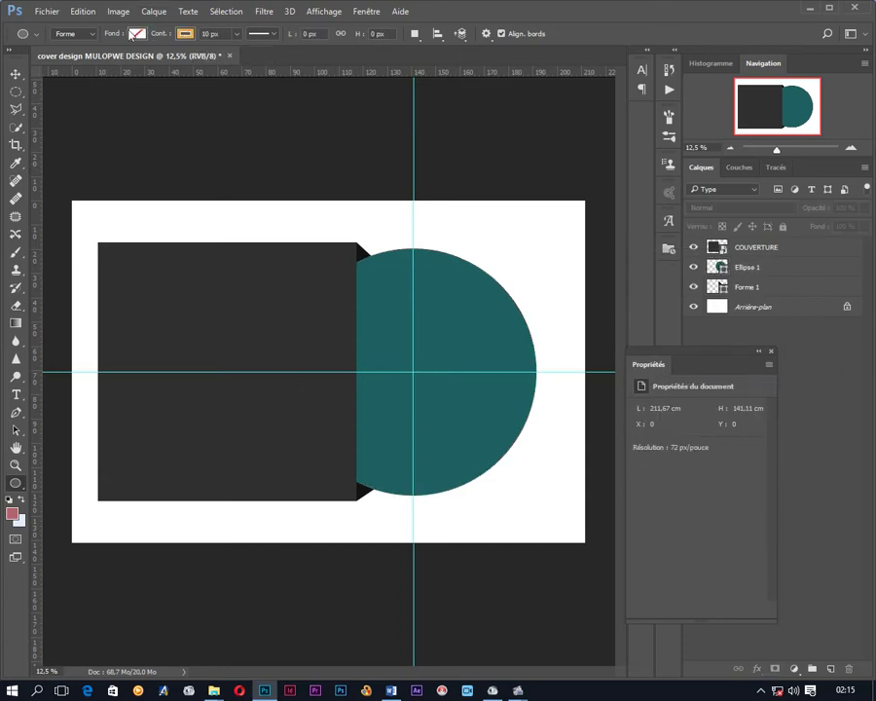
Draw a small circular marquee selection near the disc centre, dismissing the Move-tool warnings and closing Propriétés
{"action": "left_click", "coordinate": [15, 92]}
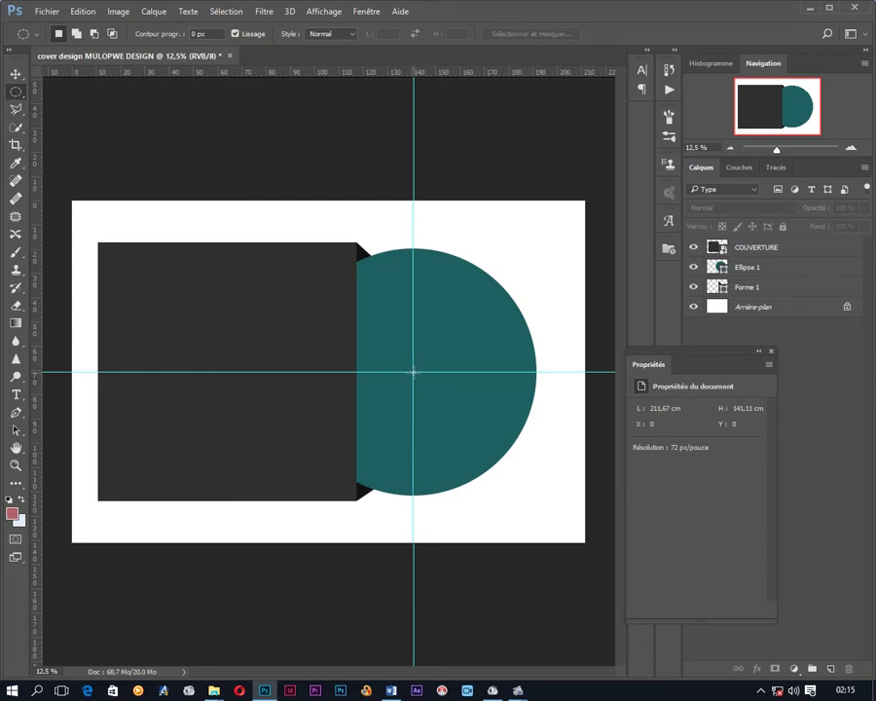
{"action": "left_click_drag", "start_coordinate": [414, 371], "coordinate": [439, 398]}
{"action": "key", "text": "v"}
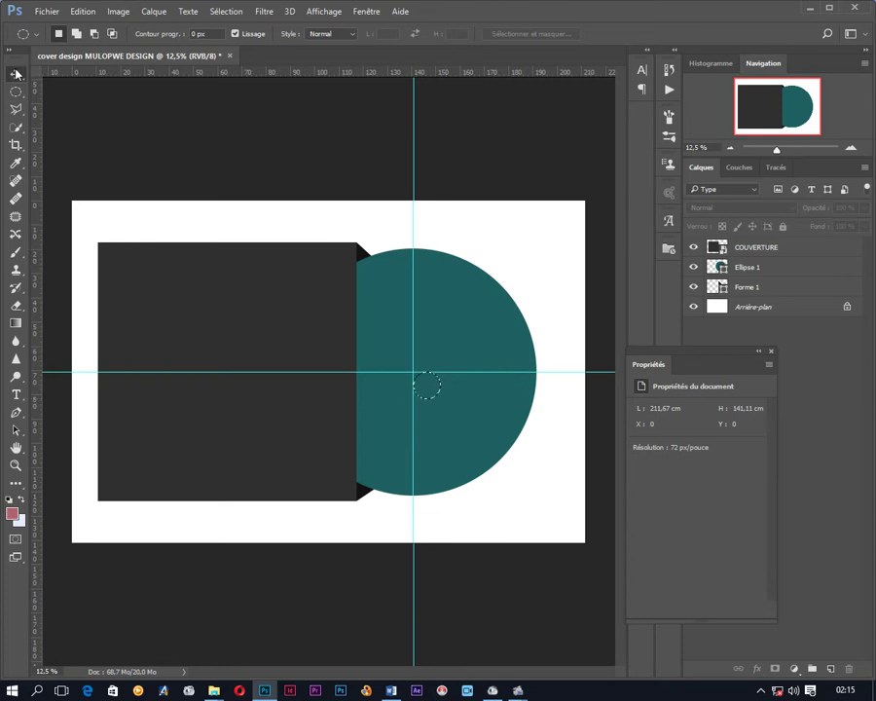
{"action": "left_click", "coordinate": [425, 383]}
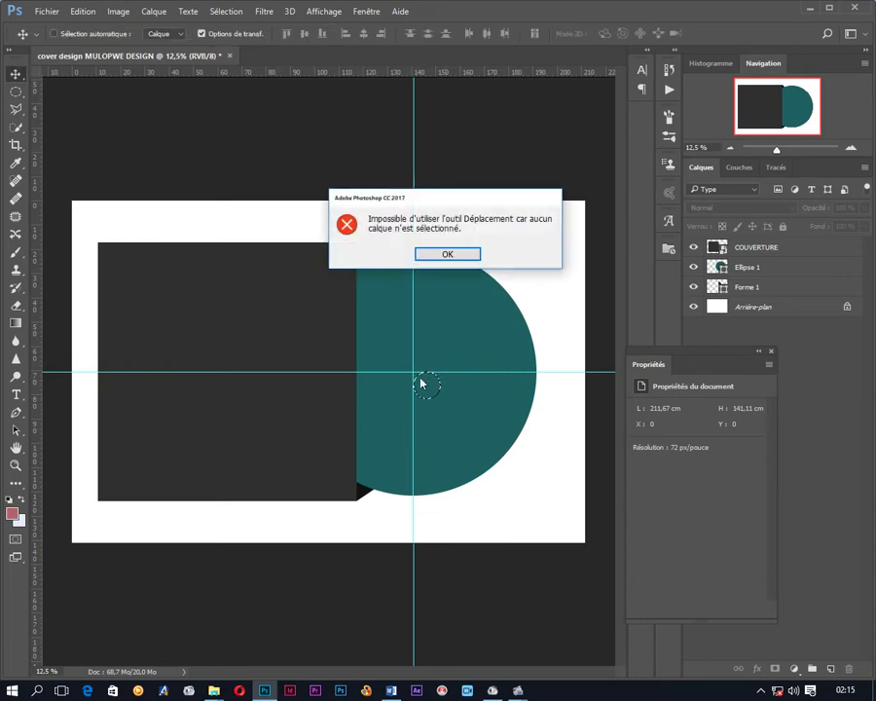
{"action": "left_click", "coordinate": [464, 254]}
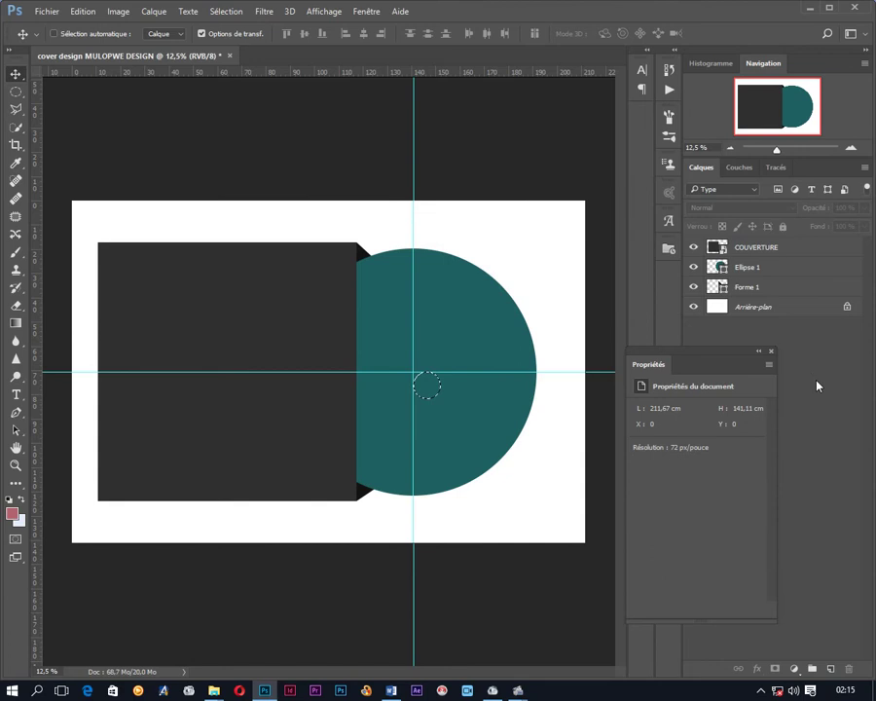
{"action": "left_click", "coordinate": [770, 353]}
{"action": "left_click", "coordinate": [421, 387]}
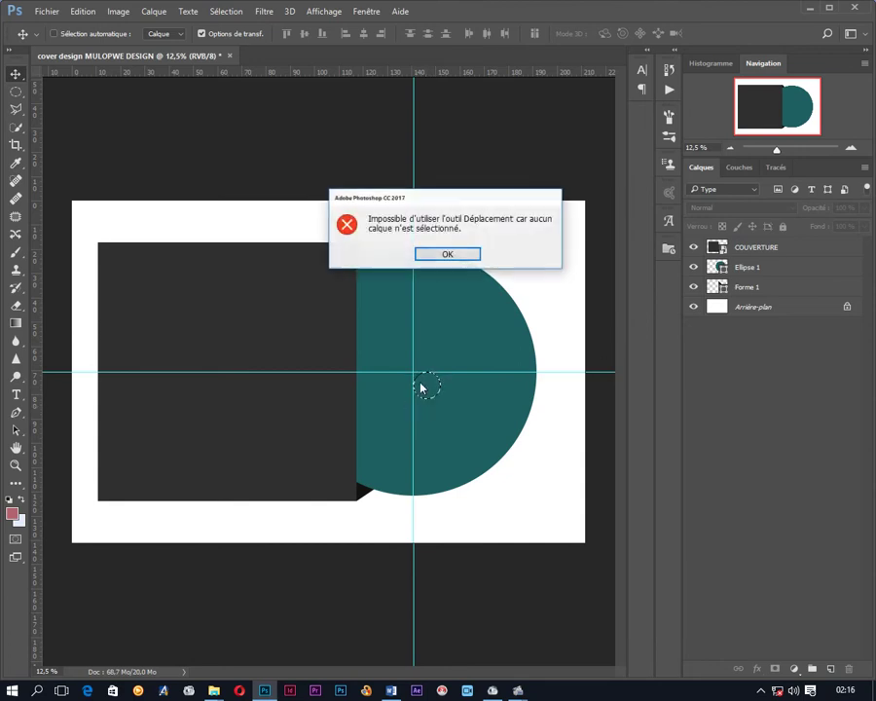
{"action": "left_click", "coordinate": [447, 255]}
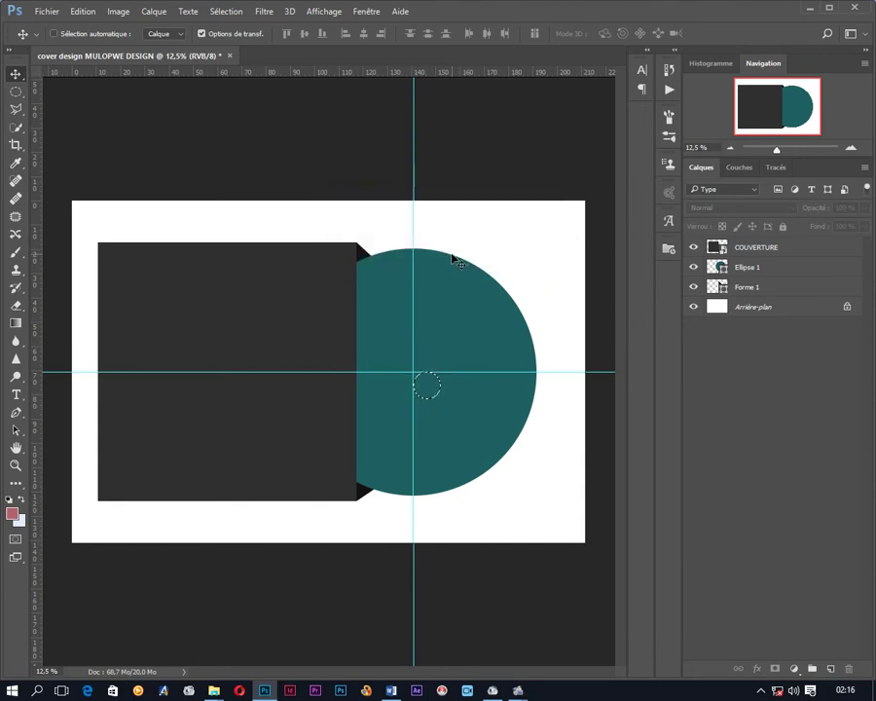
Move the small selection onto the guide crossing, rasterize Ellipse 1, and bring Word forward
{"action": "key", "text": "m"}
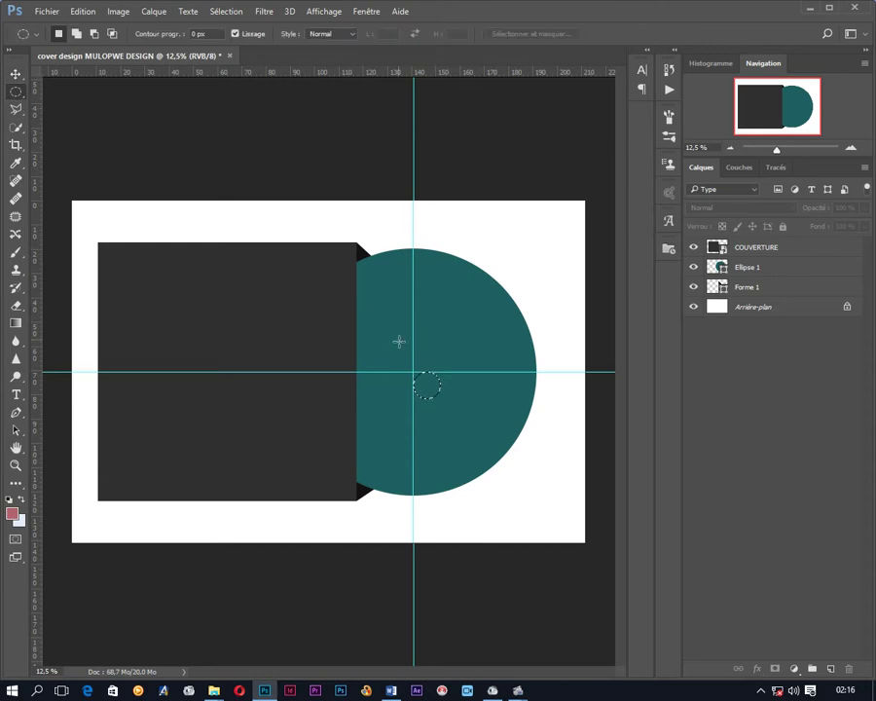
{"action": "left_click_drag", "start_coordinate": [426, 384], "coordinate": [410, 372]}
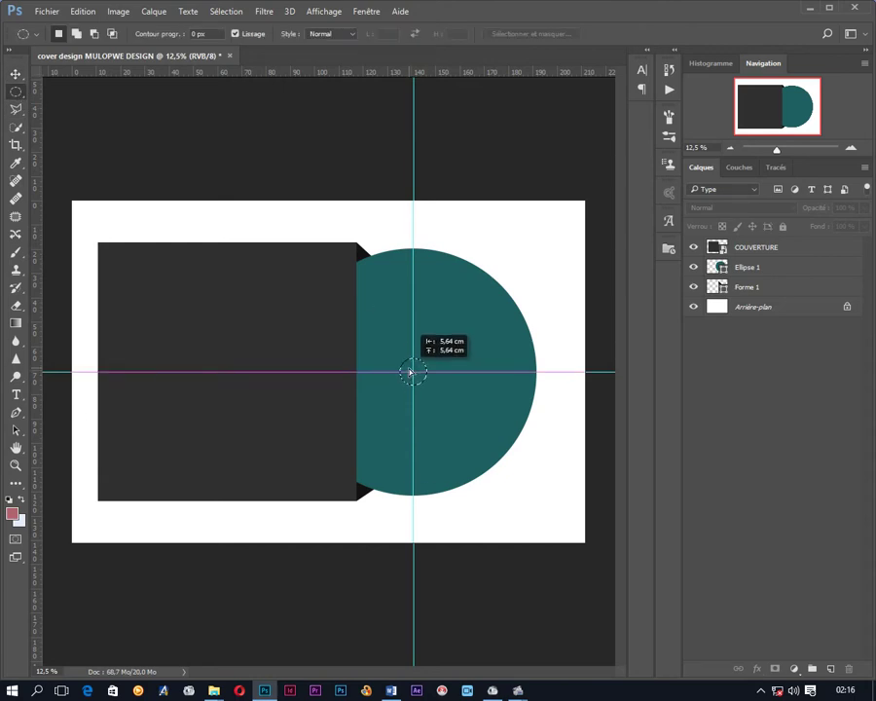
{"action": "right_click", "coordinate": [781, 270]}
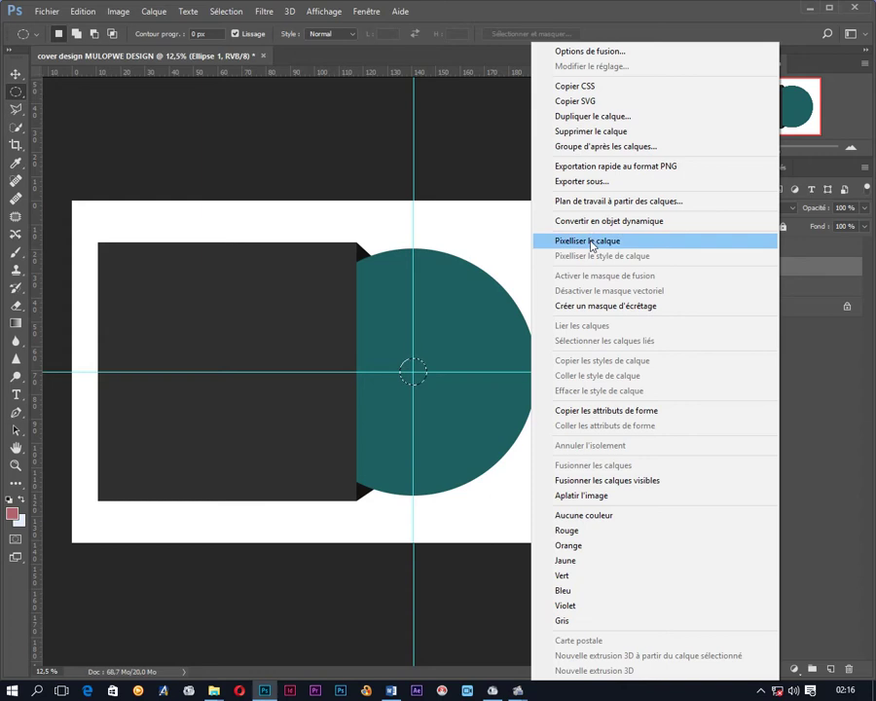
{"action": "left_click", "coordinate": [591, 241]}
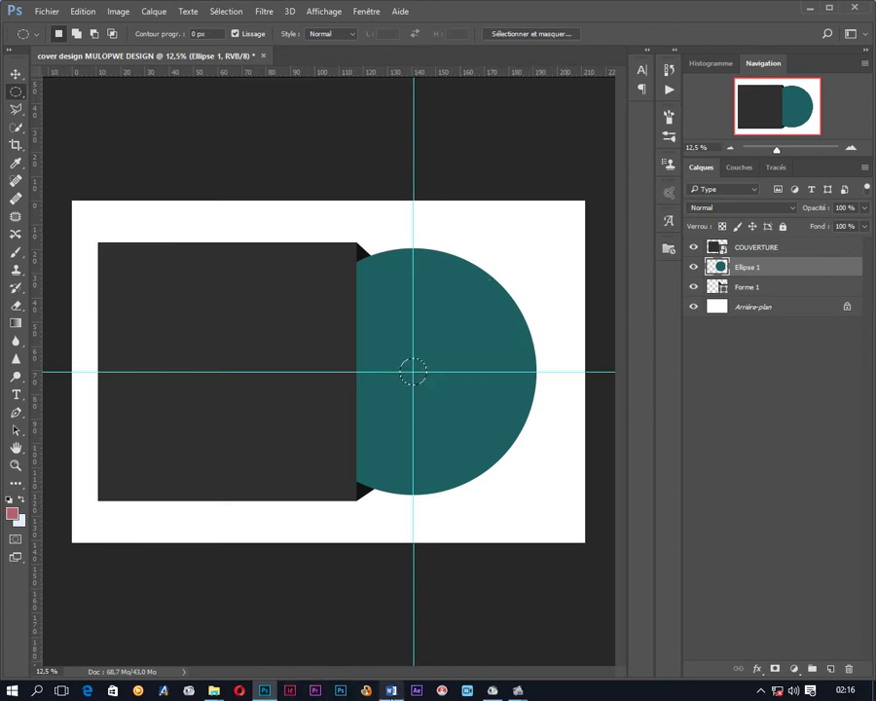
{"action": "left_click", "coordinate": [390, 691]}
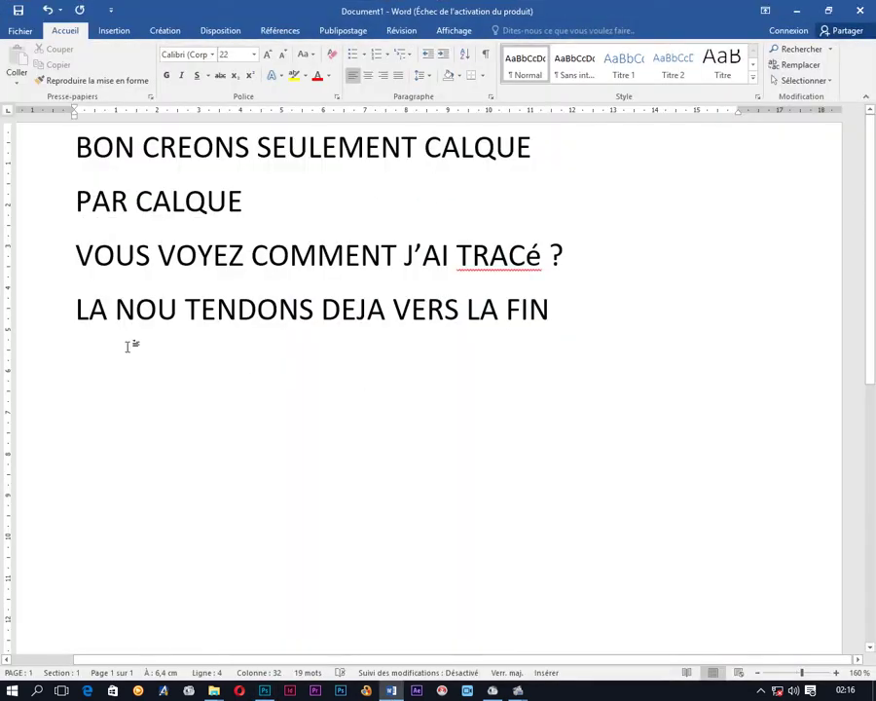
Add 'APPUIYER SUR SUPPRIMER' as a fifth Word note line, then return to Photoshop
{"action": "left_click", "coordinate": [81, 352]}
{"action": "left_click", "coordinate": [556, 324]}
{"action": "key", "text": "Return"}
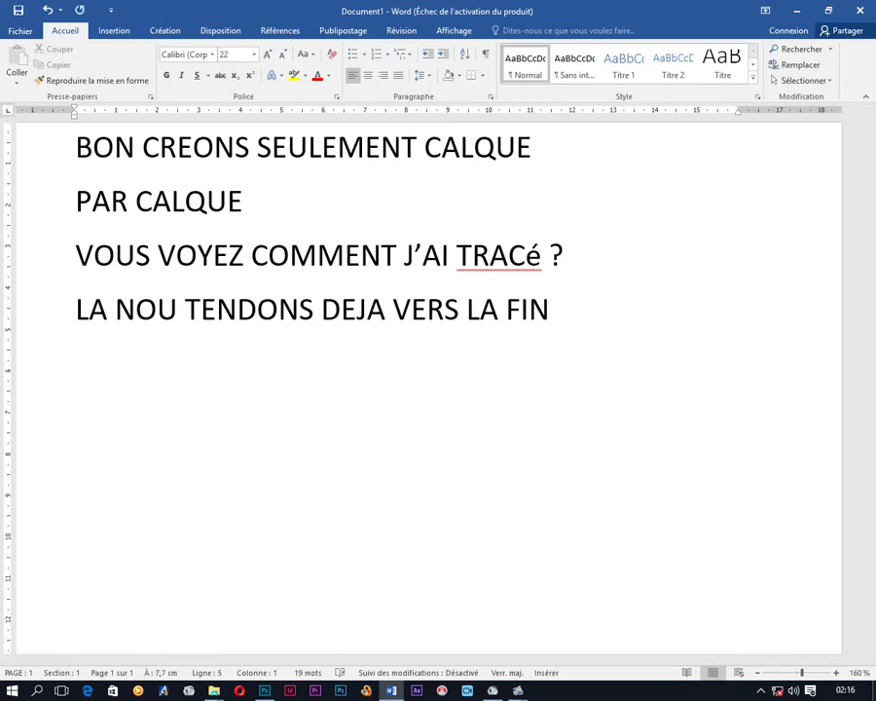
{"action": "type", "text": "APP"}
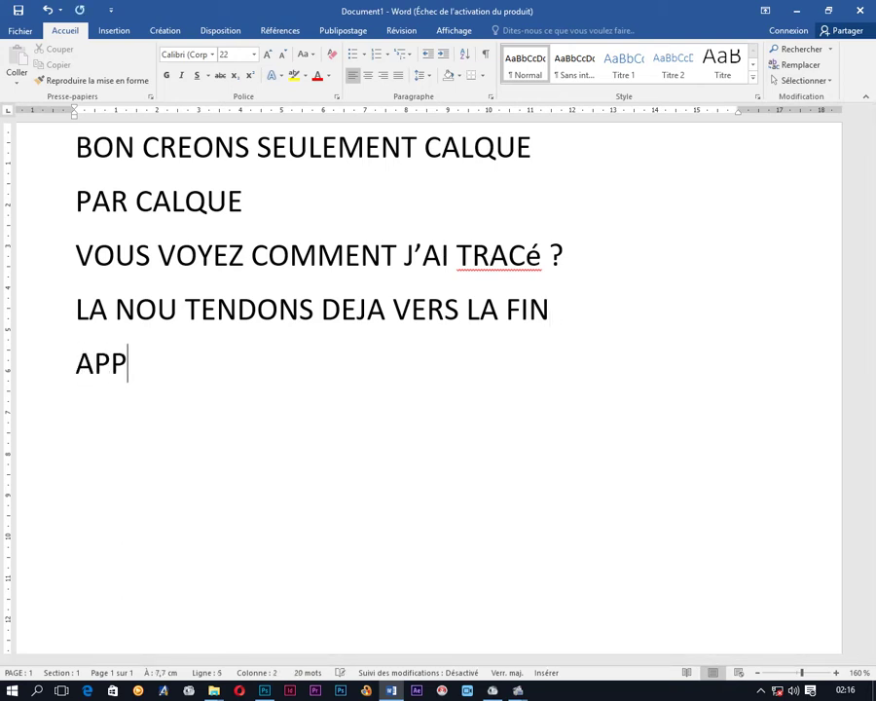
{"action": "type", "text": "UIYE"}
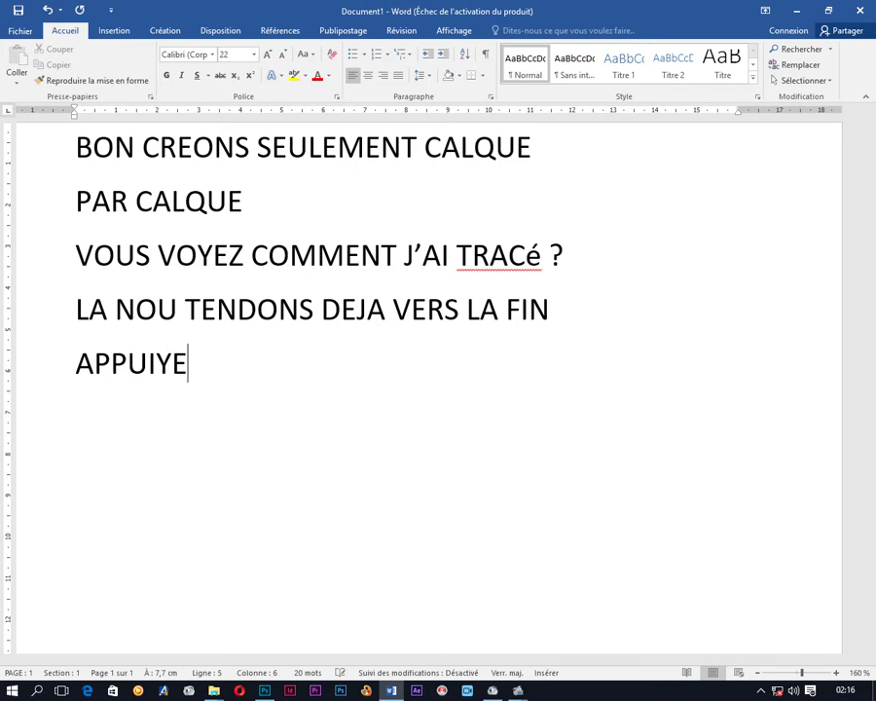
{"action": "type", "text": "R SUR "}
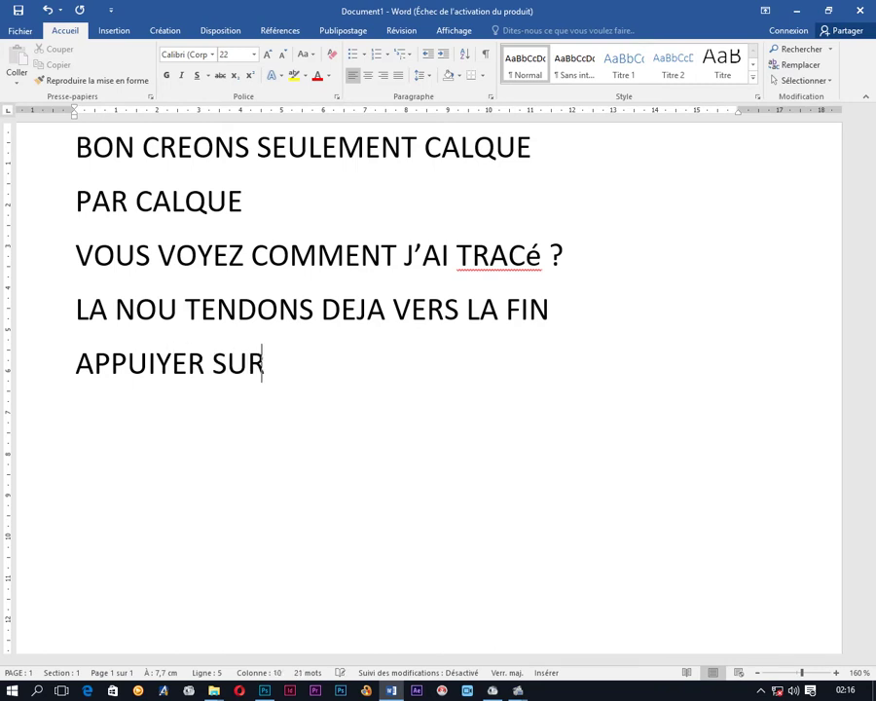
{"action": "type", "text": "SU"}
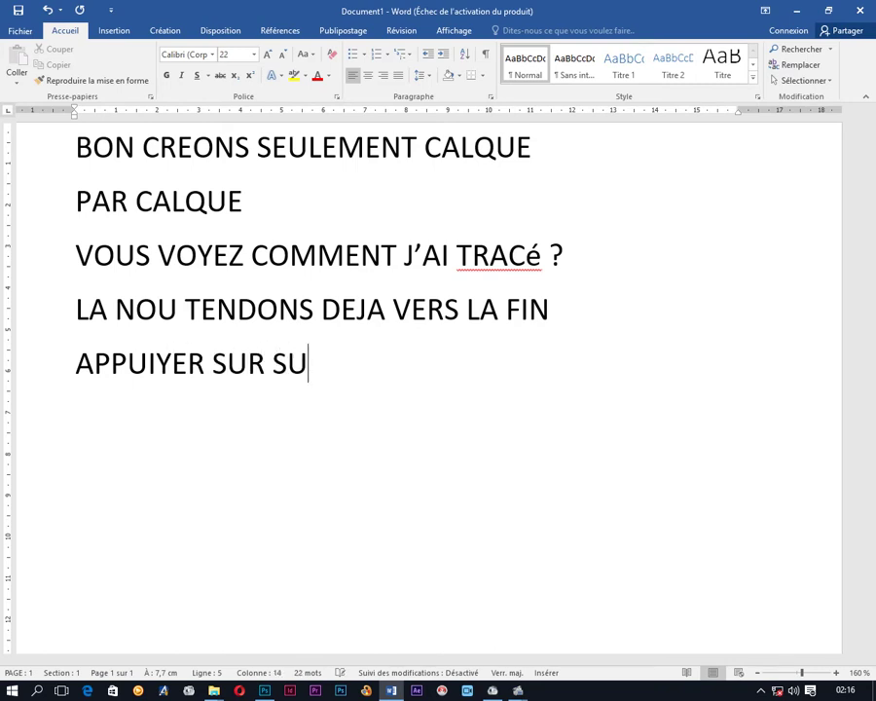
{"action": "type", "text": "PPRIM"}
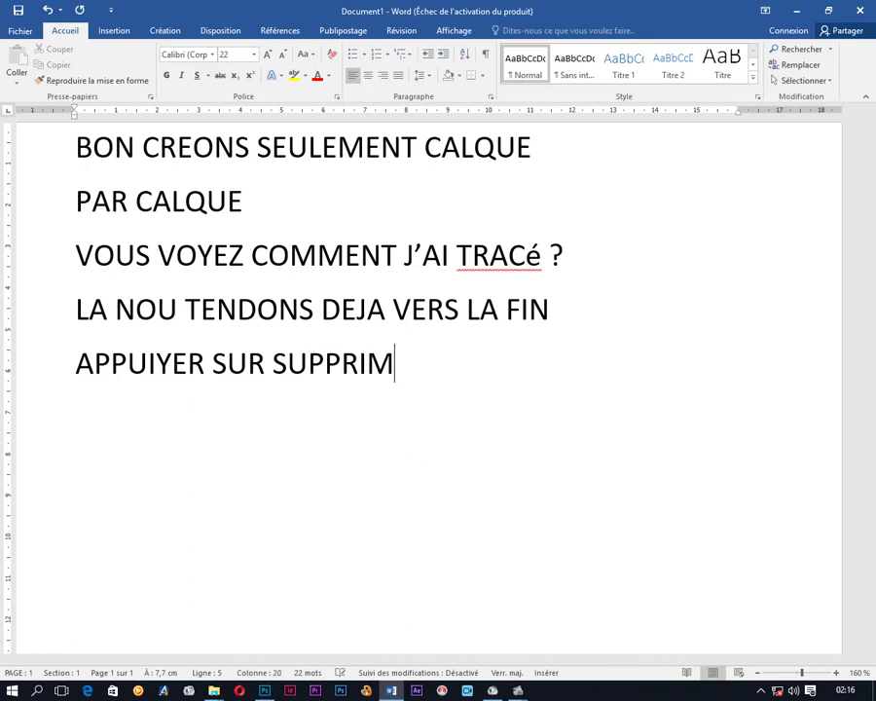
{"action": "type", "text": "ER"}
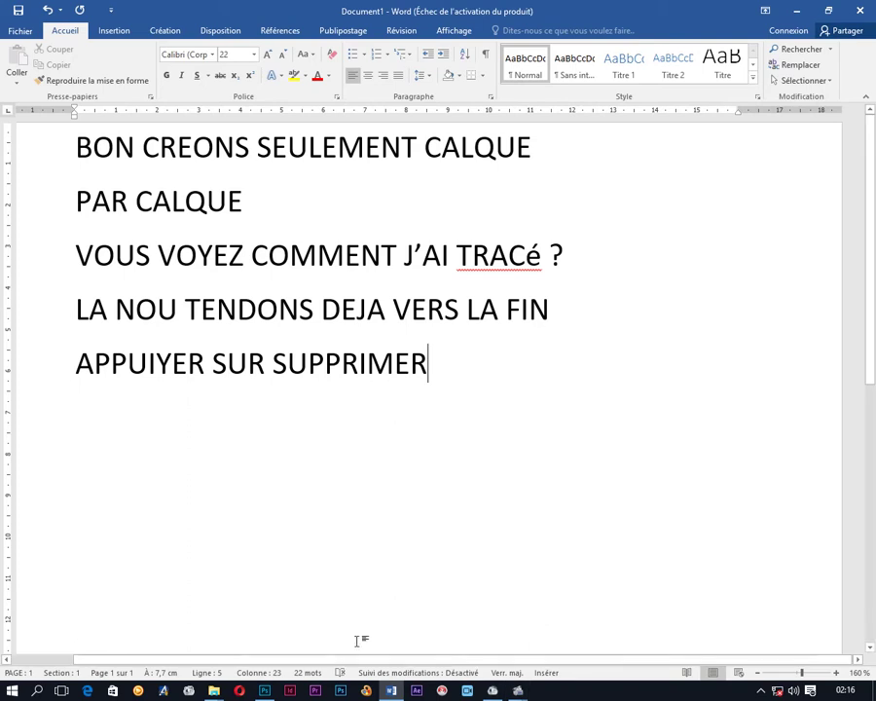
{"action": "left_click", "coordinate": [265, 691]}
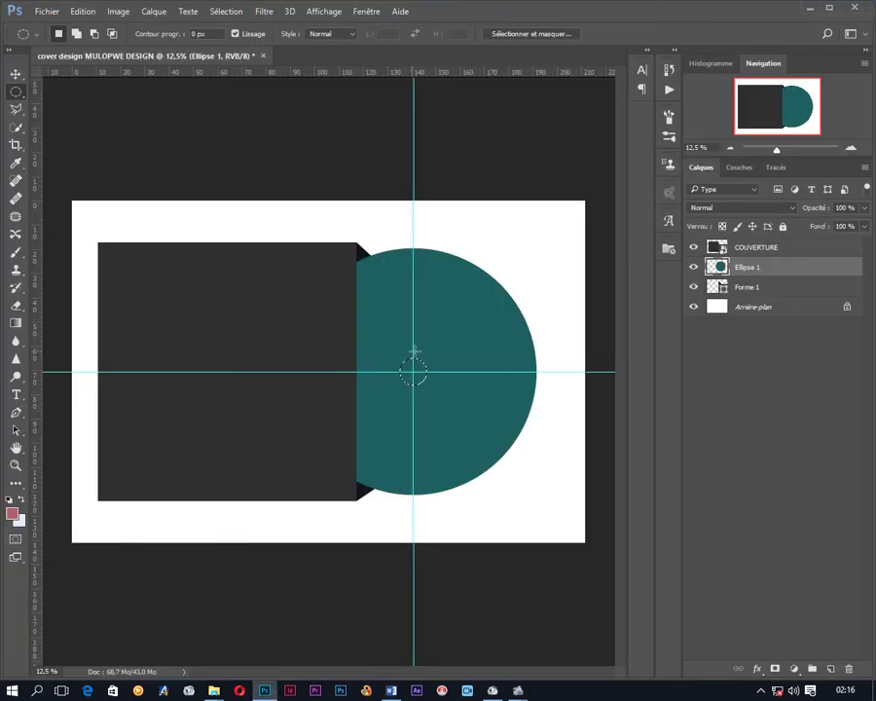
Delete the selected pixels to punch a hole in the teal disc, then deselect
{"action": "key", "text": "Delete"}
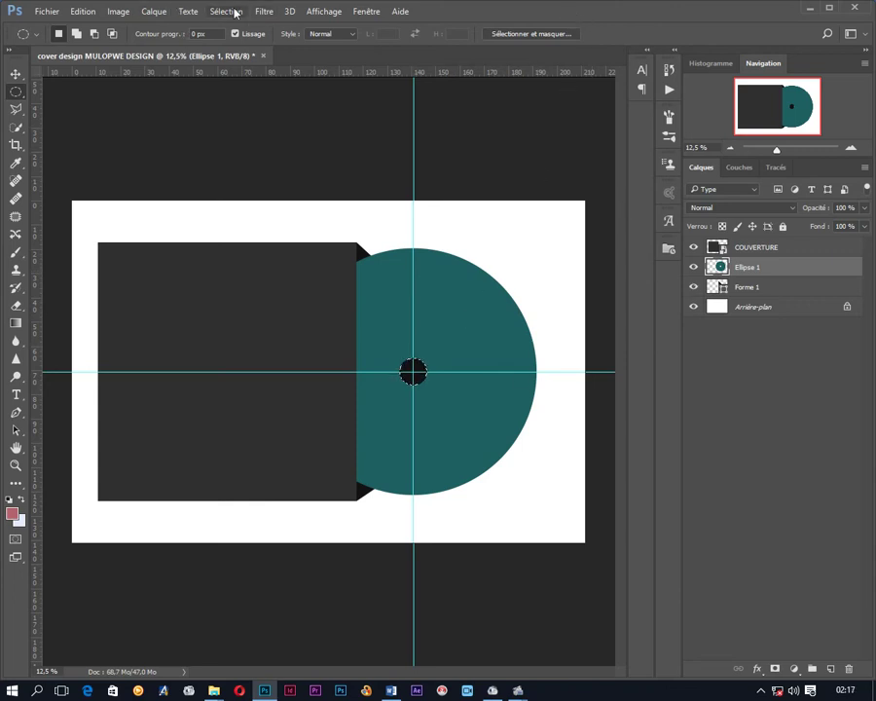
{"action": "left_click", "coordinate": [230, 12]}
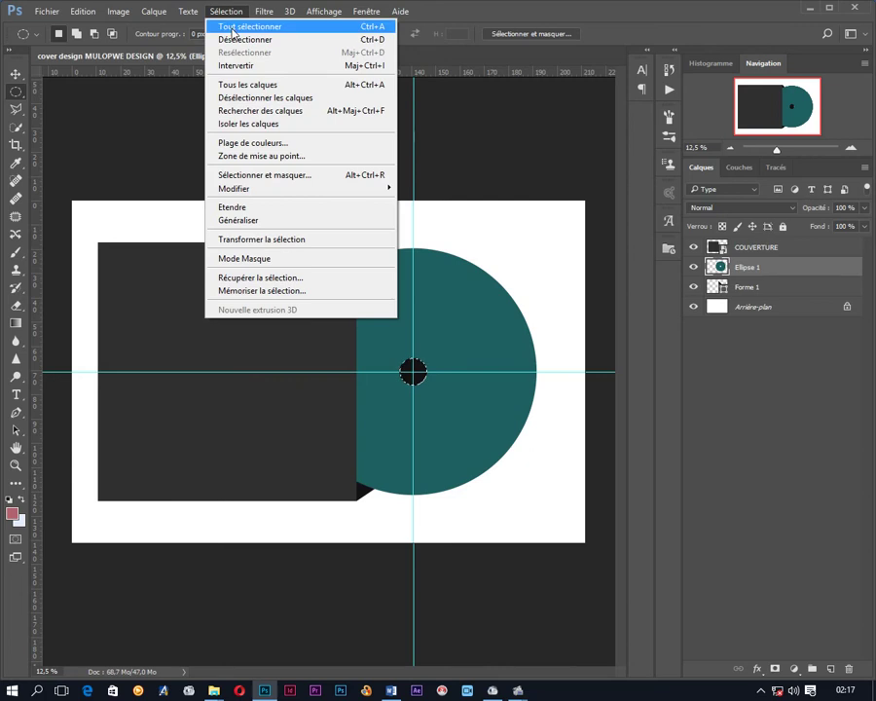
{"action": "left_click", "coordinate": [234, 40]}
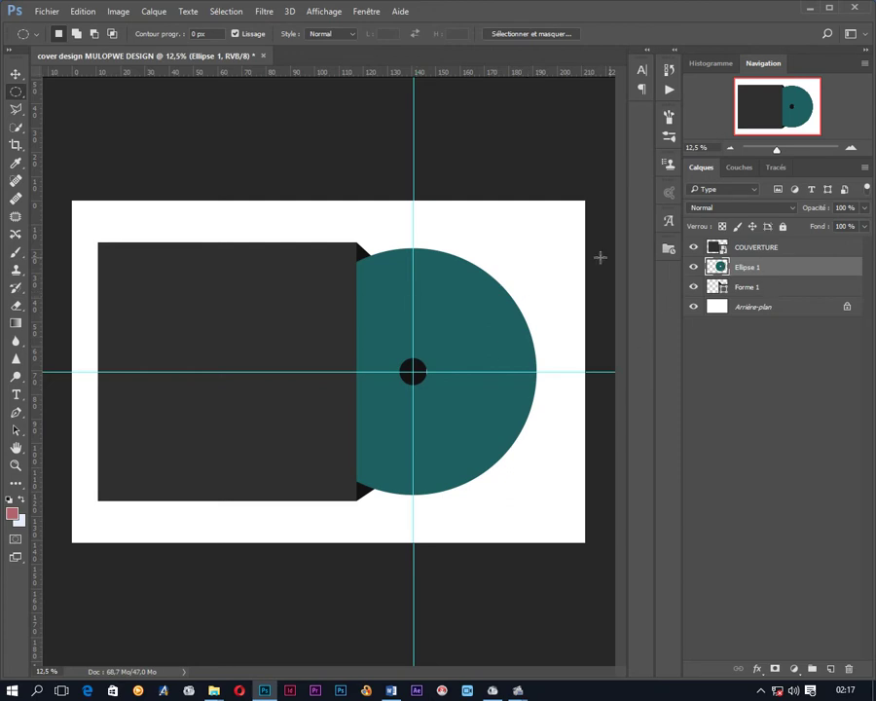
{"action": "left_click", "coordinate": [19, 77]}
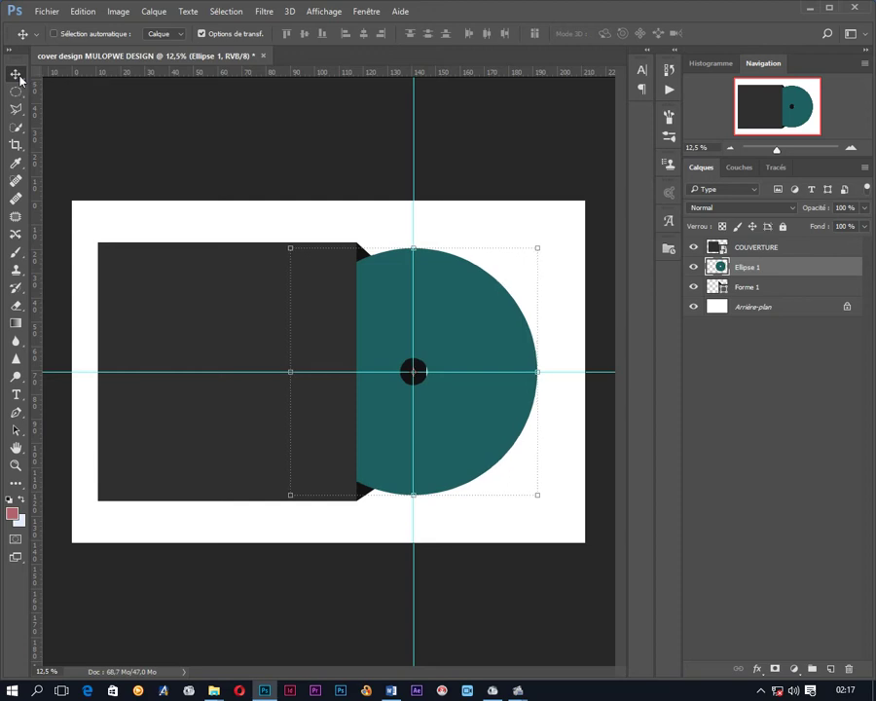
Nudge the disc right and back left with Shift+arrows, then convert Ellipse 1 into a smart object
{"action": "key", "text": "shift+Right"}
{"action": "key", "text": "shift+Right"}
{"action": "key", "text": "shift+Right"}
{"action": "key", "text": "shift+Right"}
{"action": "key", "text": "shift+Right"}
{"action": "key", "text": "shift+Right"}
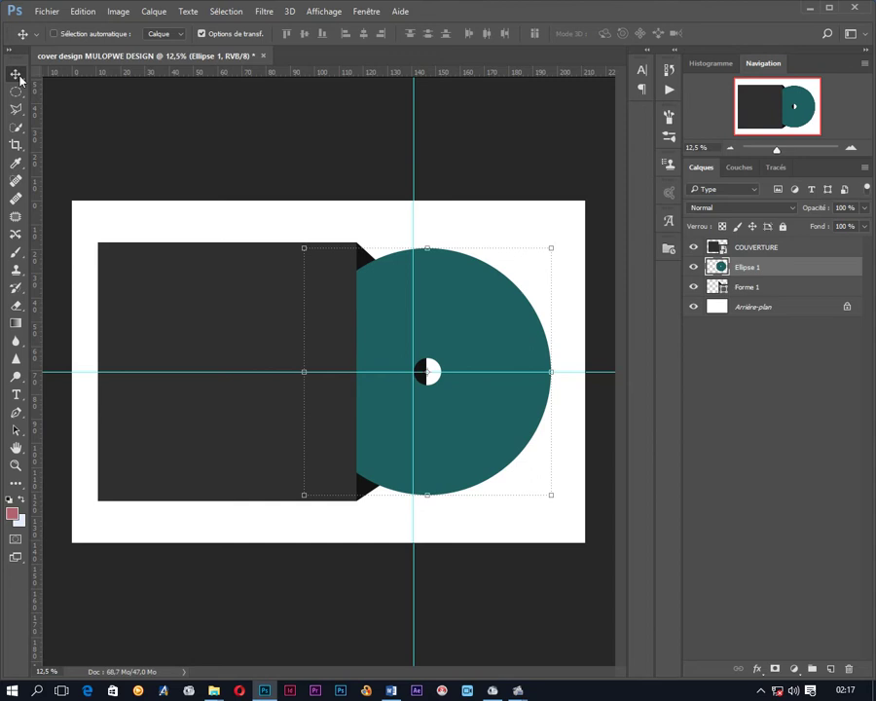
{"action": "key", "text": "shift+Left"}
{"action": "key", "text": "shift+Left"}
{"action": "key", "text": "shift+Left"}
{"action": "key", "text": "shift+Left"}
{"action": "key", "text": "shift+Left"}
{"action": "key", "text": "shift+Left"}
{"action": "key", "text": "shift+Left"}
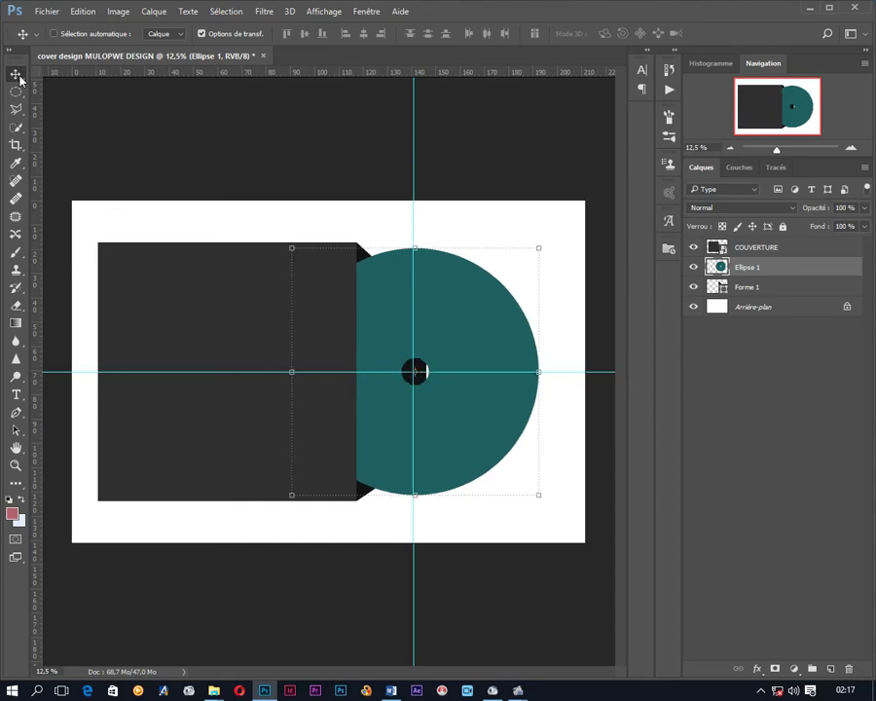
{"action": "key", "text": "shift+Left"}
{"action": "key", "text": "shift+Left"}
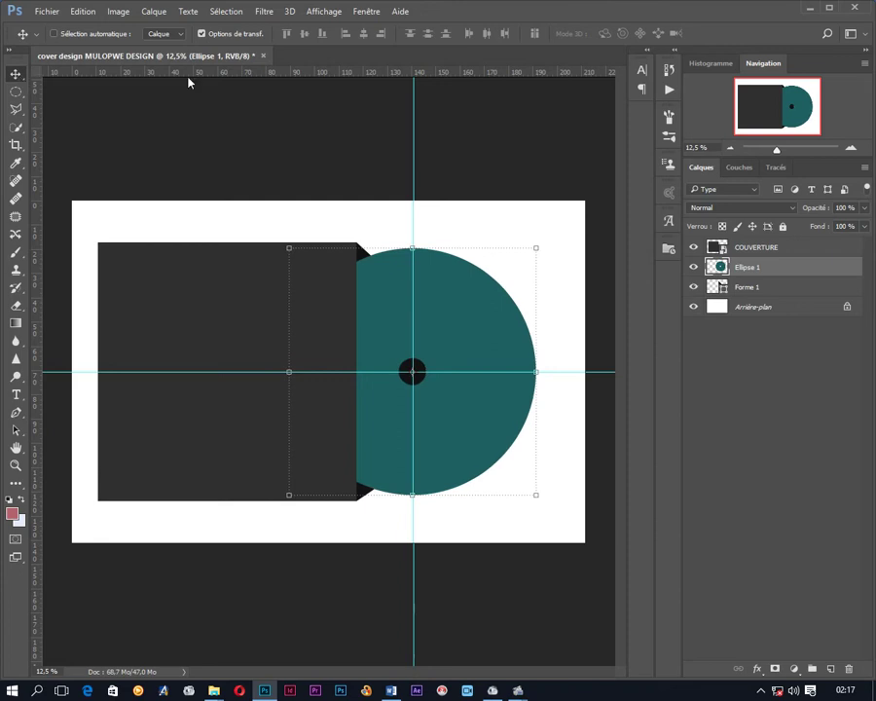
{"action": "right_click", "coordinate": [802, 271]}
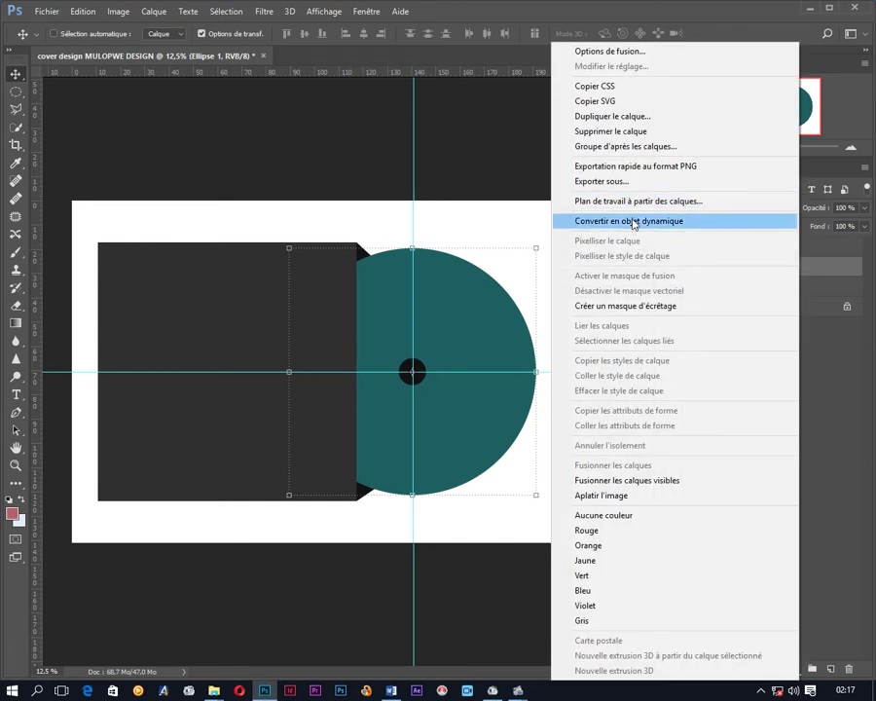
{"action": "left_click", "coordinate": [634, 223]}
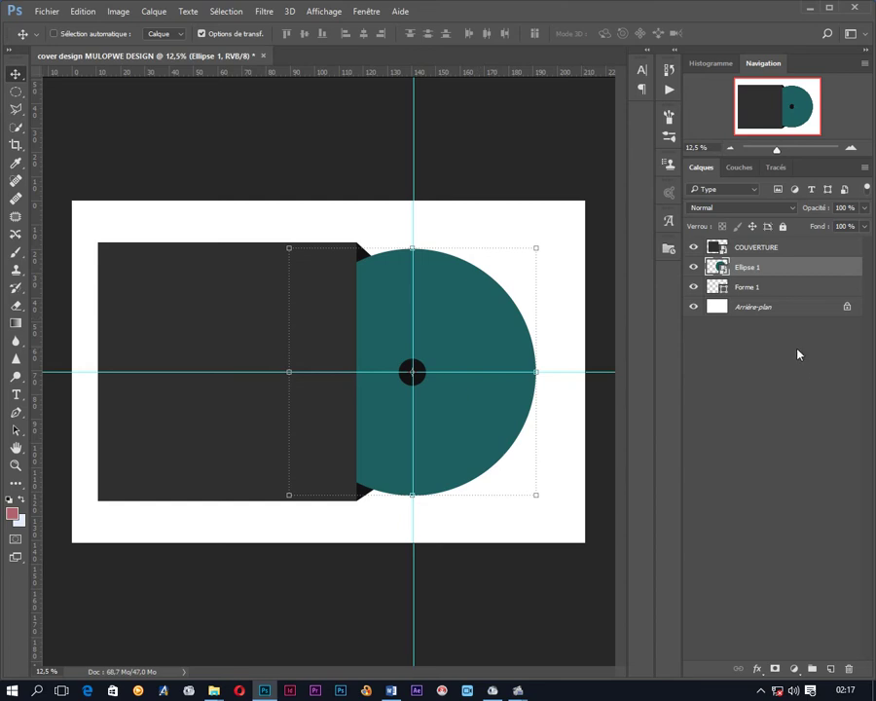
{"action": "left_click", "coordinate": [48, 11]}
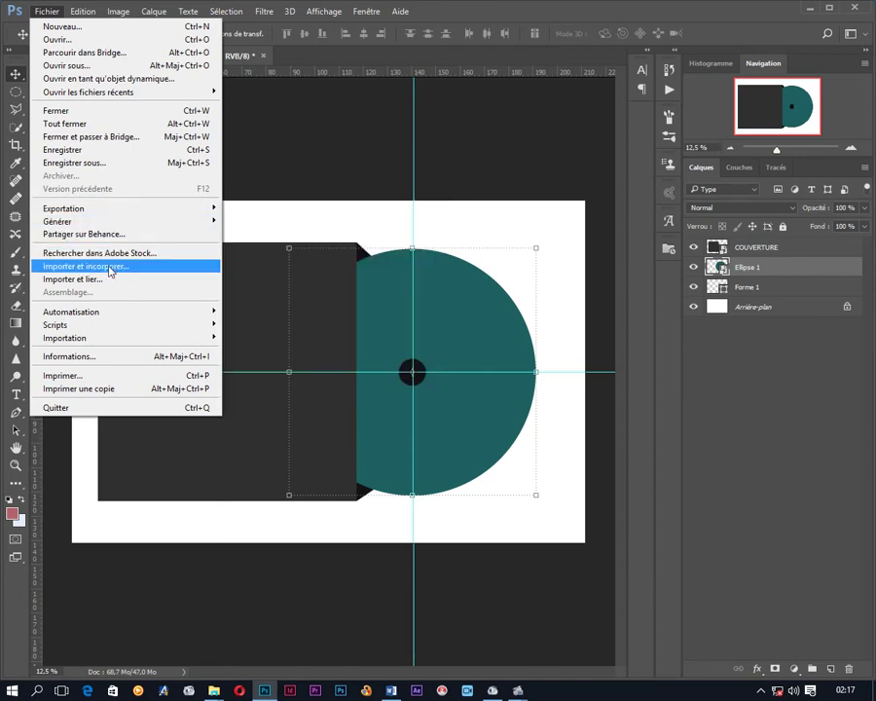
{"action": "left_click", "coordinate": [110, 270]}
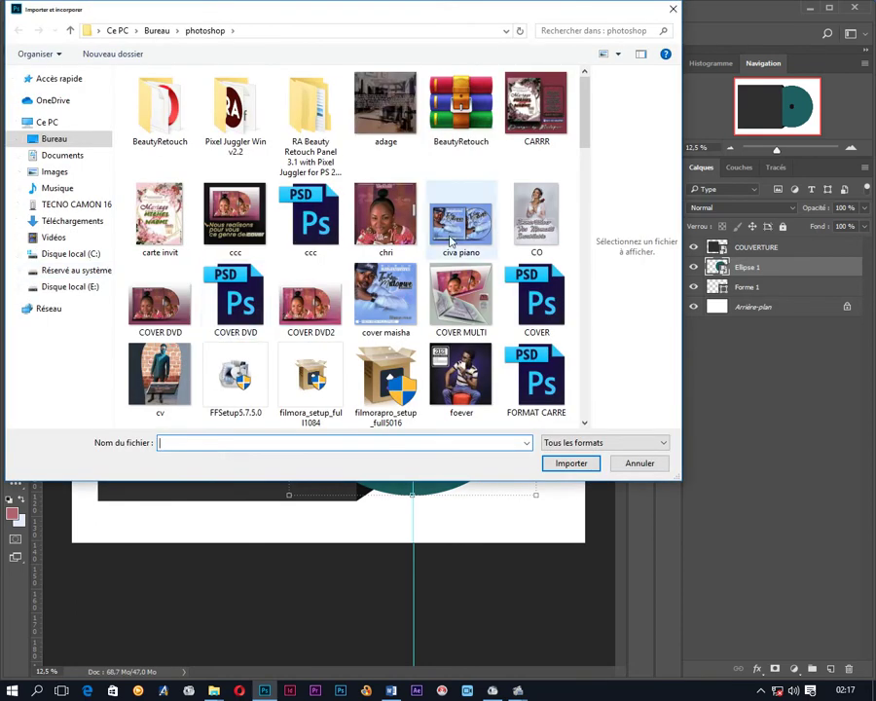
{"action": "scroll", "coordinate": [450, 240], "scroll_direction": "down", "scroll_amount": 5}
{"action": "scroll", "coordinate": [451, 241], "scroll_direction": "up", "scroll_amount": 3}
{"action": "scroll", "coordinate": [451, 240], "scroll_direction": "up", "scroll_amount": 3}
{"action": "left_click", "coordinate": [373, 297]}
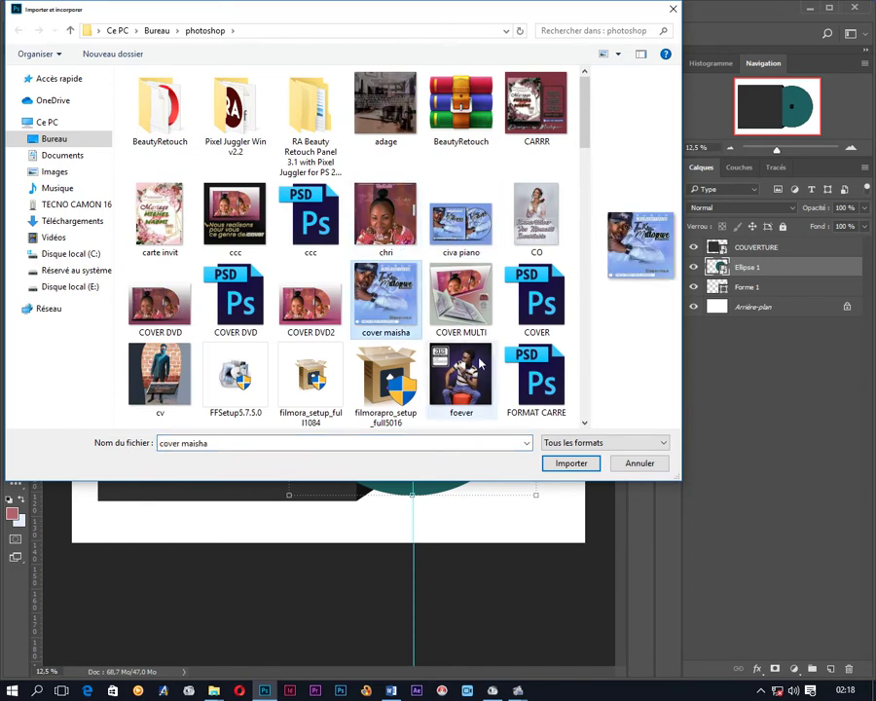
{"action": "left_click", "coordinate": [582, 463]}
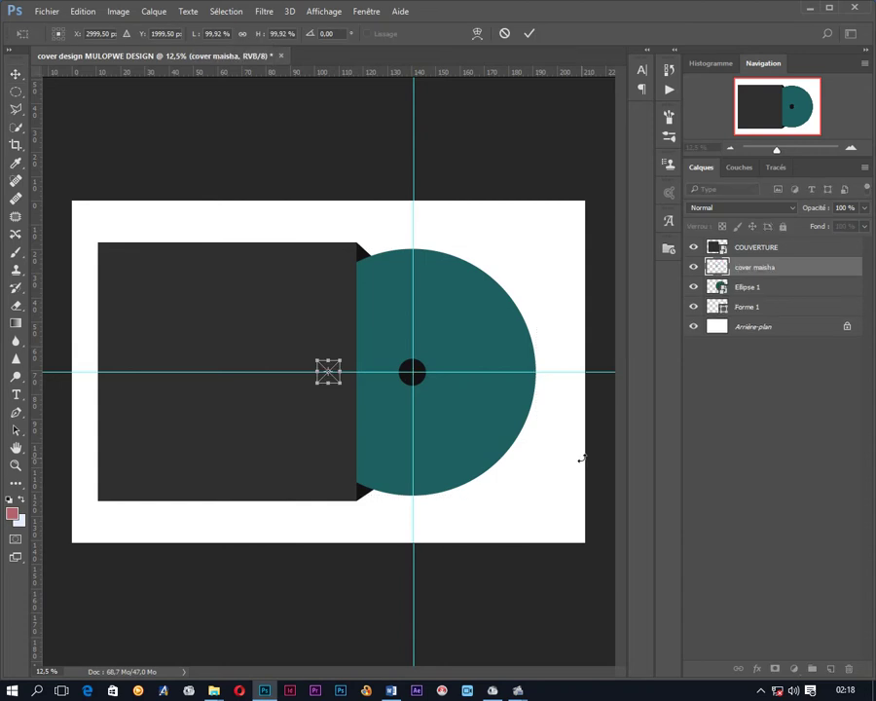
{"action": "left_click", "coordinate": [505, 34]}
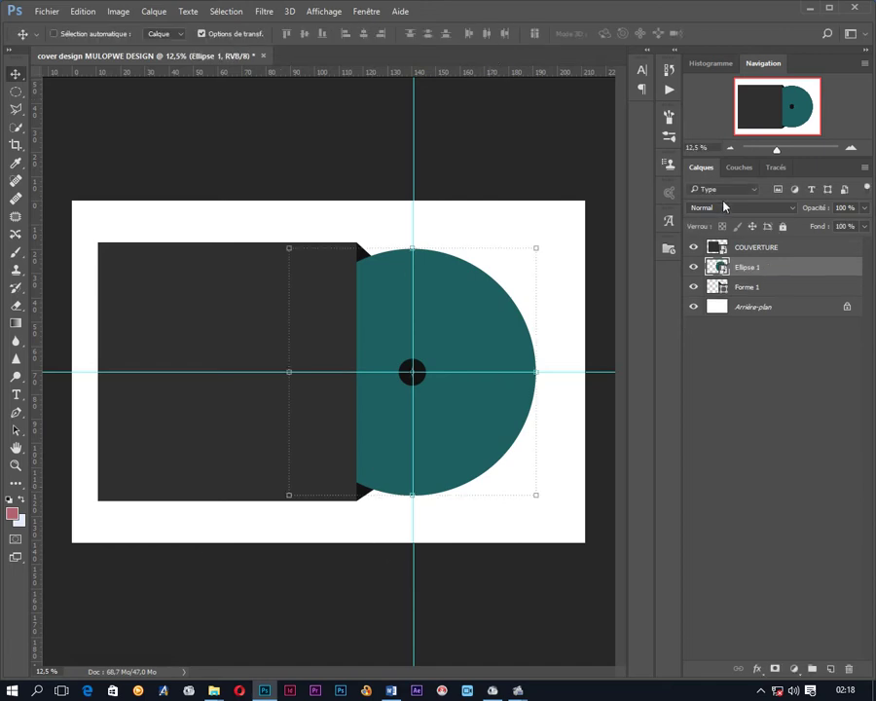
Open the COUVERTURE smart object and place the 'titr' album artwork inside it with Importer et incorporer
{"action": "double_click", "coordinate": [724, 255]}
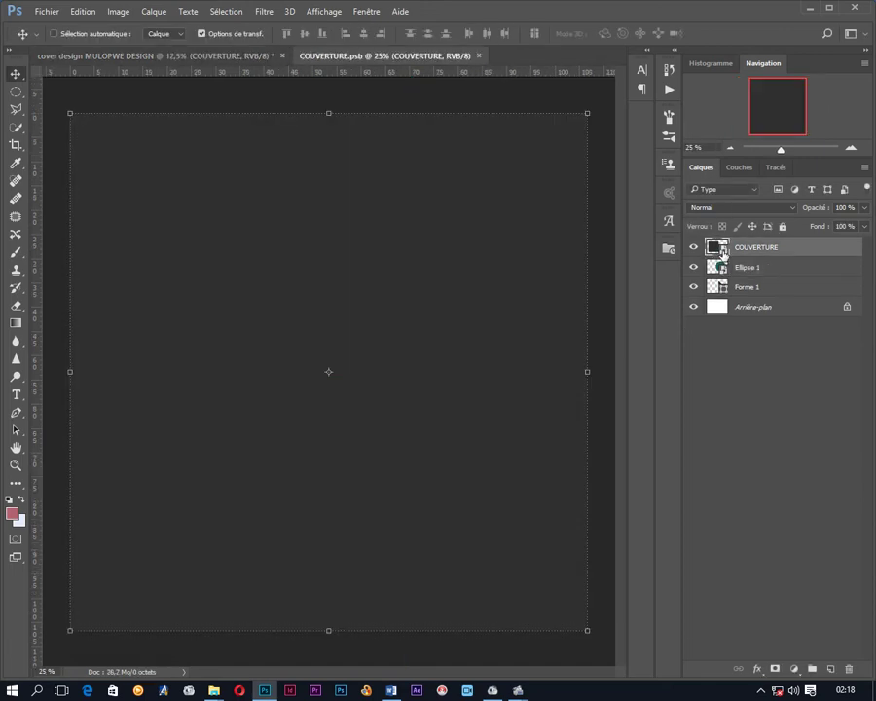
{"action": "left_click", "coordinate": [46, 11]}
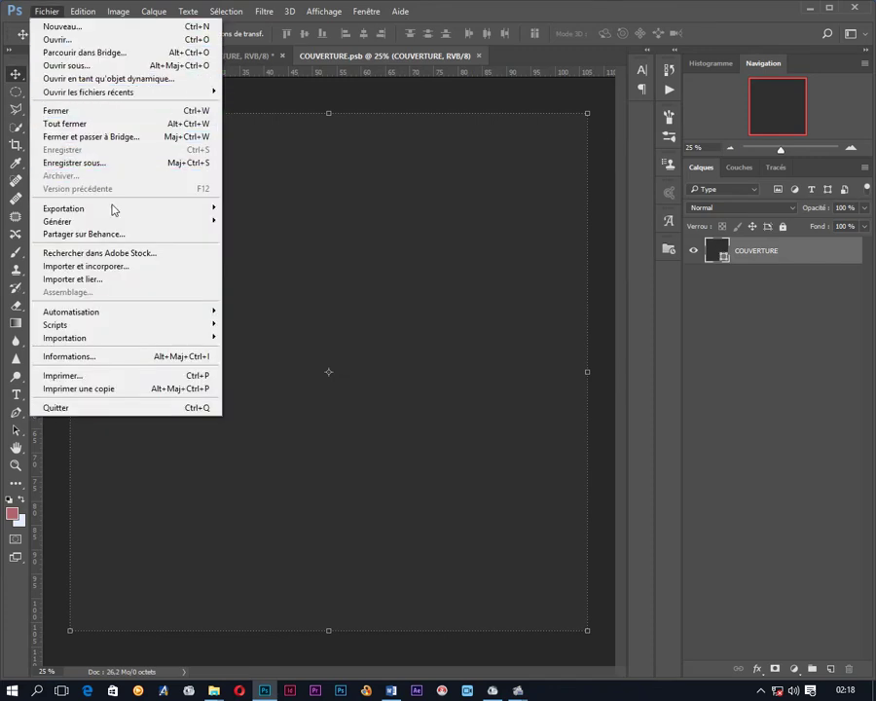
{"action": "mouse_move", "coordinate": [64, 208]}
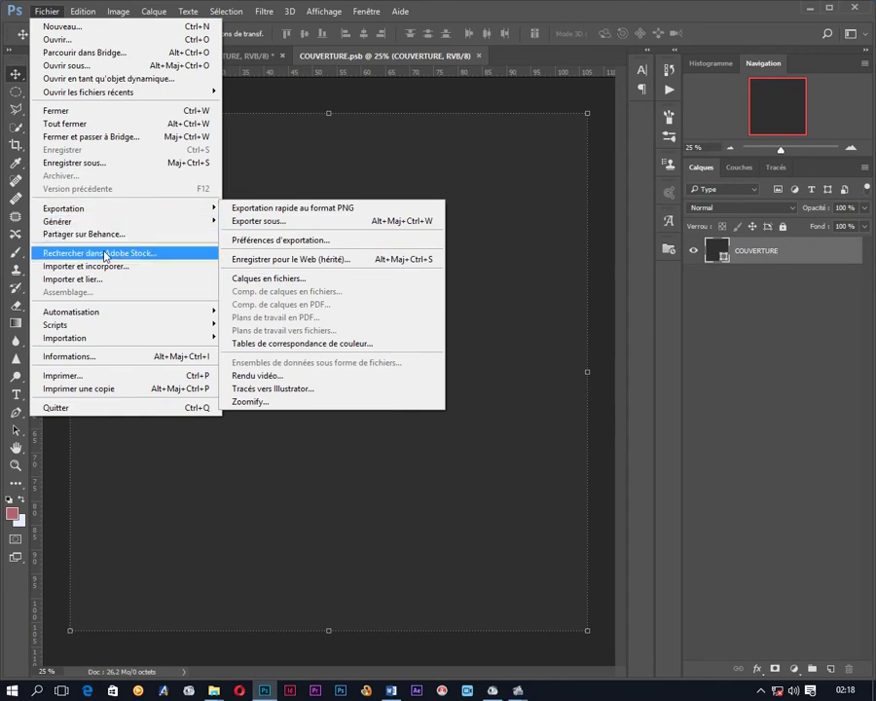
{"action": "left_click", "coordinate": [109, 271]}
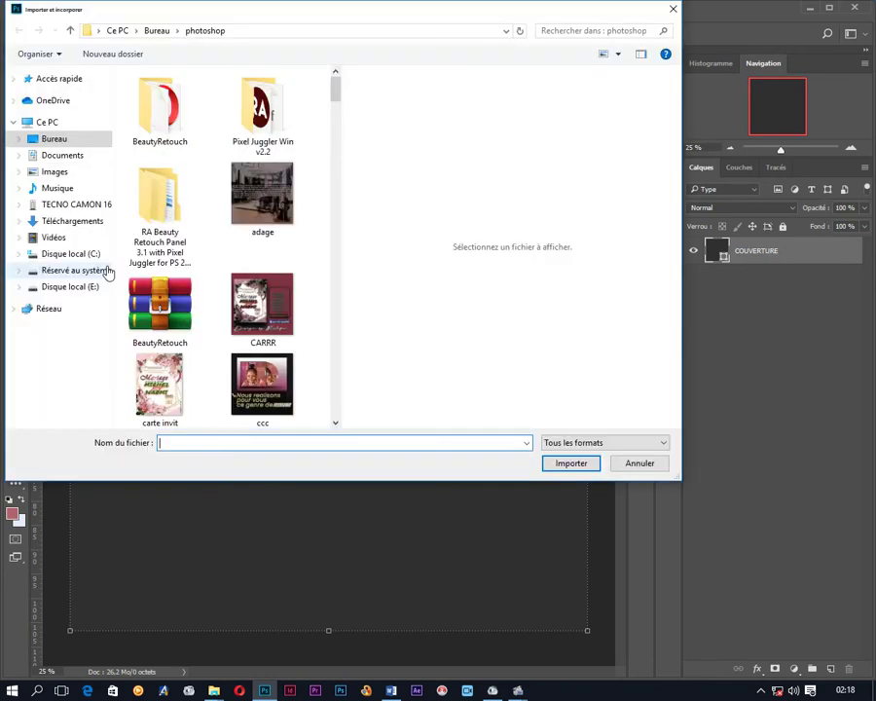
{"action": "scroll", "coordinate": [235, 216], "scroll_direction": "down", "scroll_amount": 5}
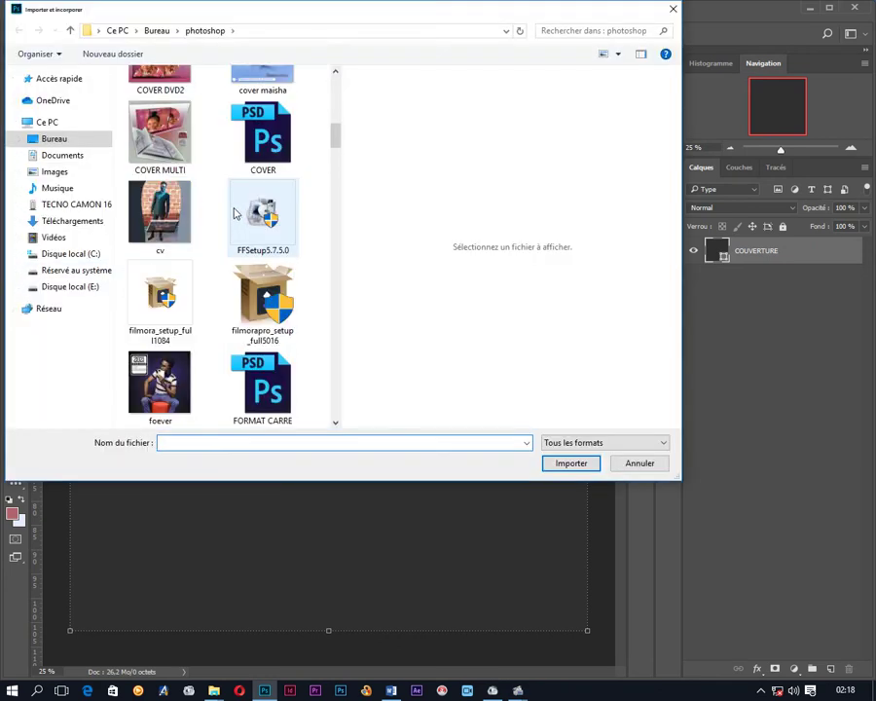
{"action": "scroll", "coordinate": [235, 214], "scroll_direction": "up", "scroll_amount": 3}
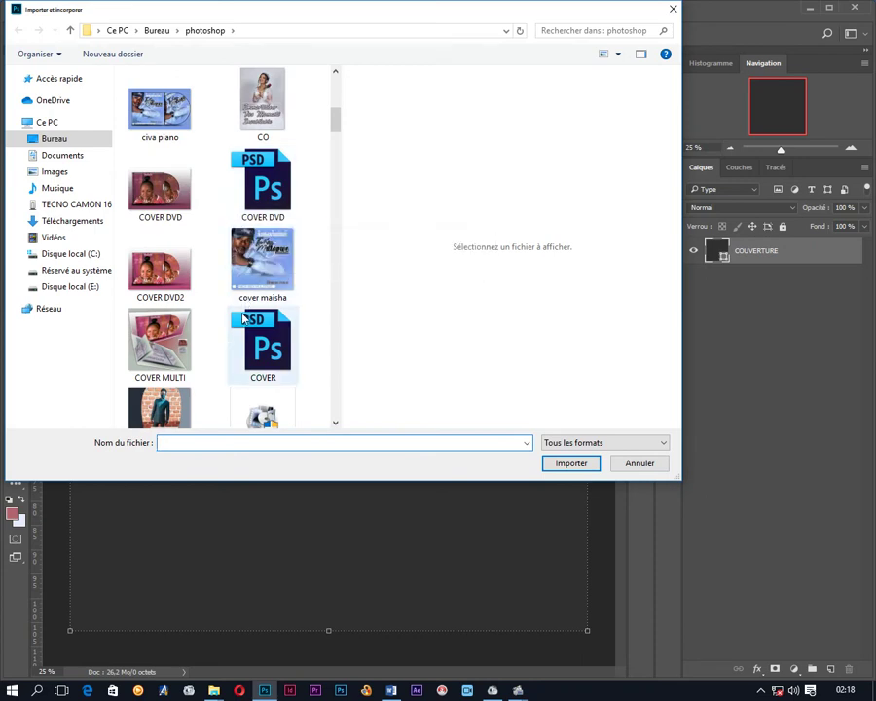
{"action": "scroll", "coordinate": [255, 253], "scroll_direction": "down", "scroll_amount": 5}
{"action": "scroll", "coordinate": [255, 252], "scroll_direction": "down", "scroll_amount": 3}
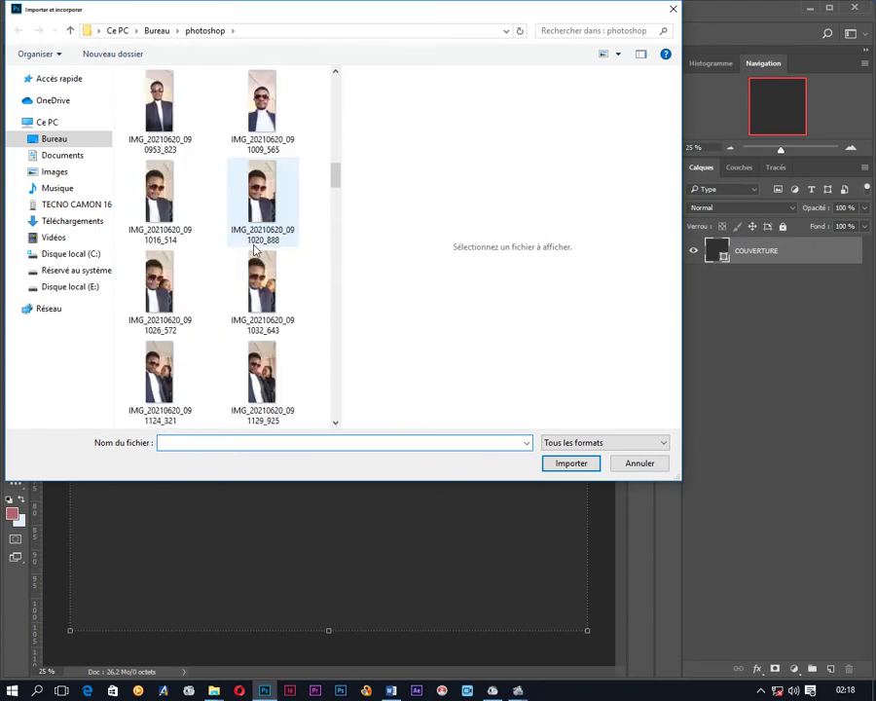
{"action": "scroll", "coordinate": [255, 251], "scroll_direction": "down", "scroll_amount": 3}
{"action": "scroll", "coordinate": [298, 183], "scroll_direction": "down", "scroll_amount": 5}
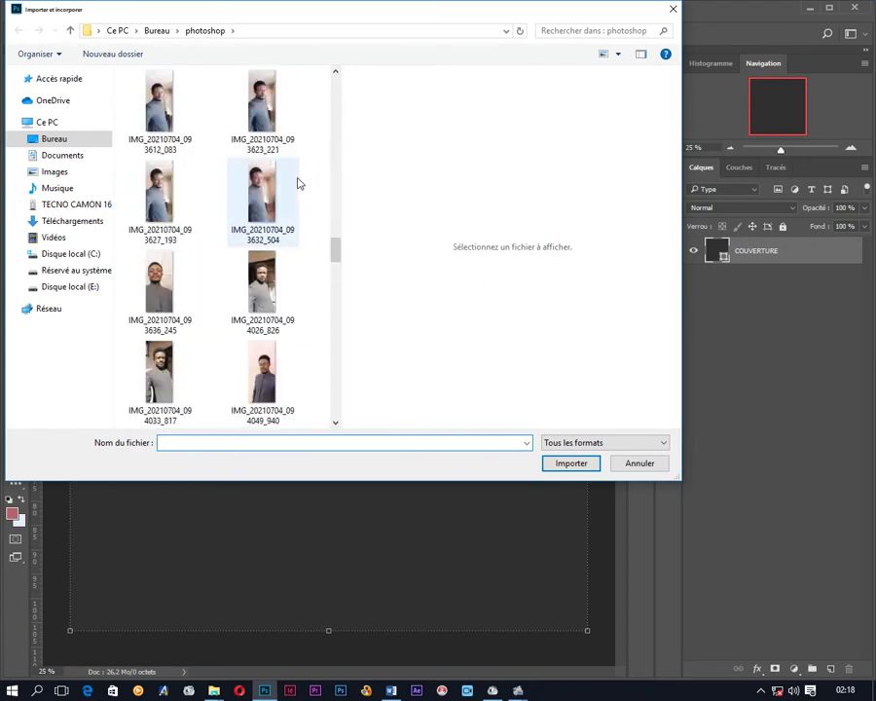
{"action": "scroll", "coordinate": [298, 183], "scroll_direction": "down", "scroll_amount": 5}
{"action": "scroll", "coordinate": [298, 183], "scroll_direction": "down", "scroll_amount": 5}
{"action": "scroll", "coordinate": [298, 183], "scroll_direction": "down", "scroll_amount": 3}
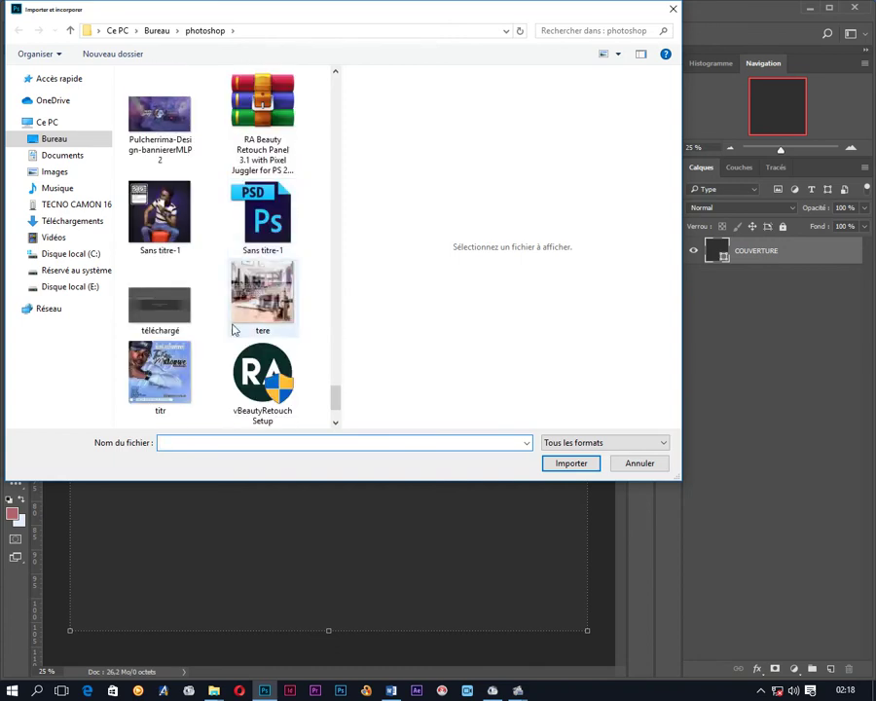
{"action": "left_click", "coordinate": [160, 375]}
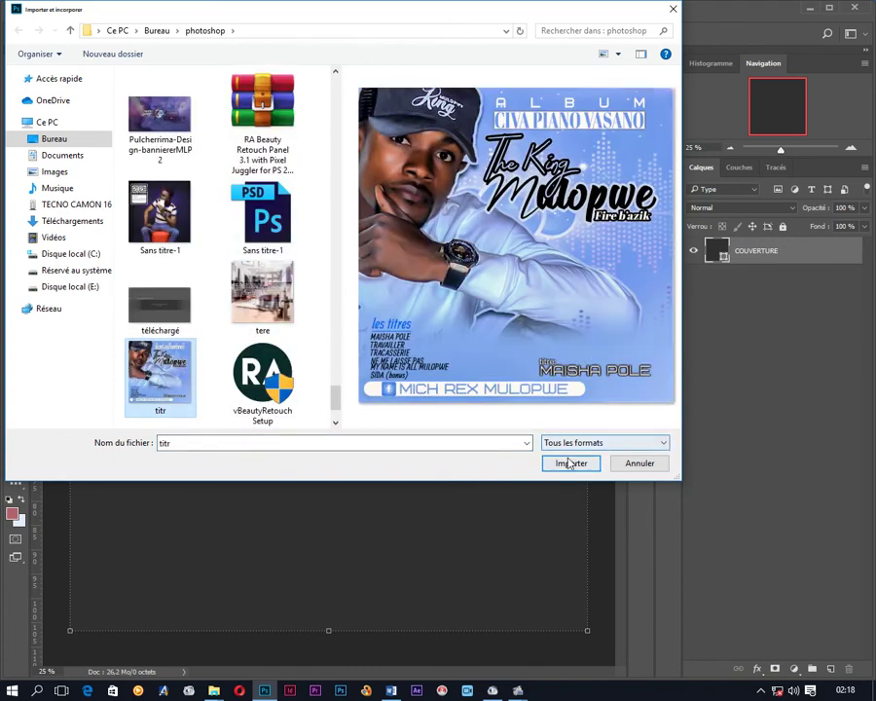
{"action": "left_click", "coordinate": [571, 462]}
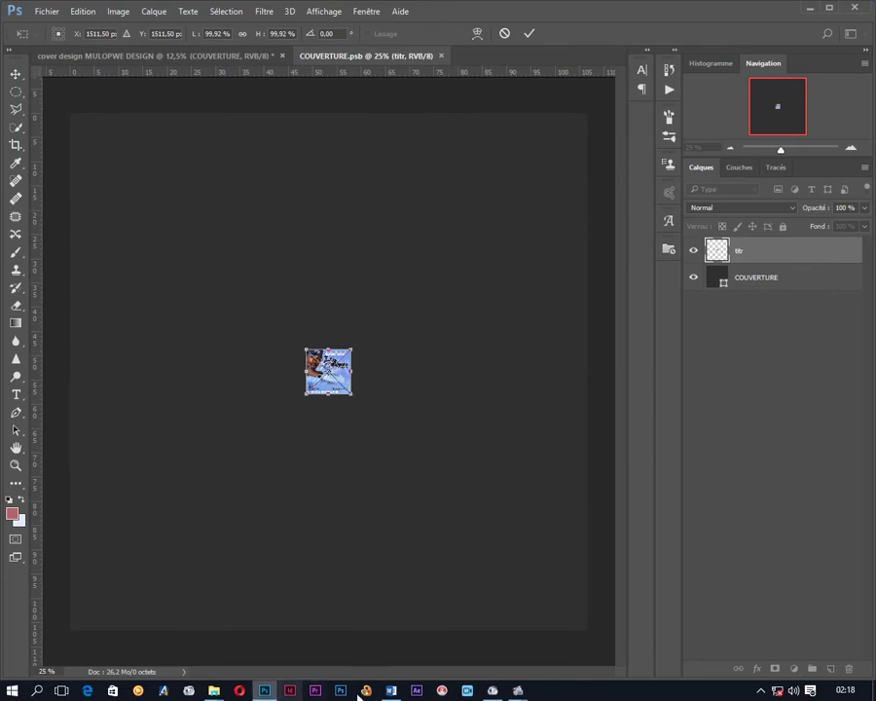
In Word, add the note lines 'TOUJOUR APPUIYER SUR SHIFT' and 'POUR NE PAS DEFORMR LA PHOTO'
{"action": "left_click", "coordinate": [390, 690]}
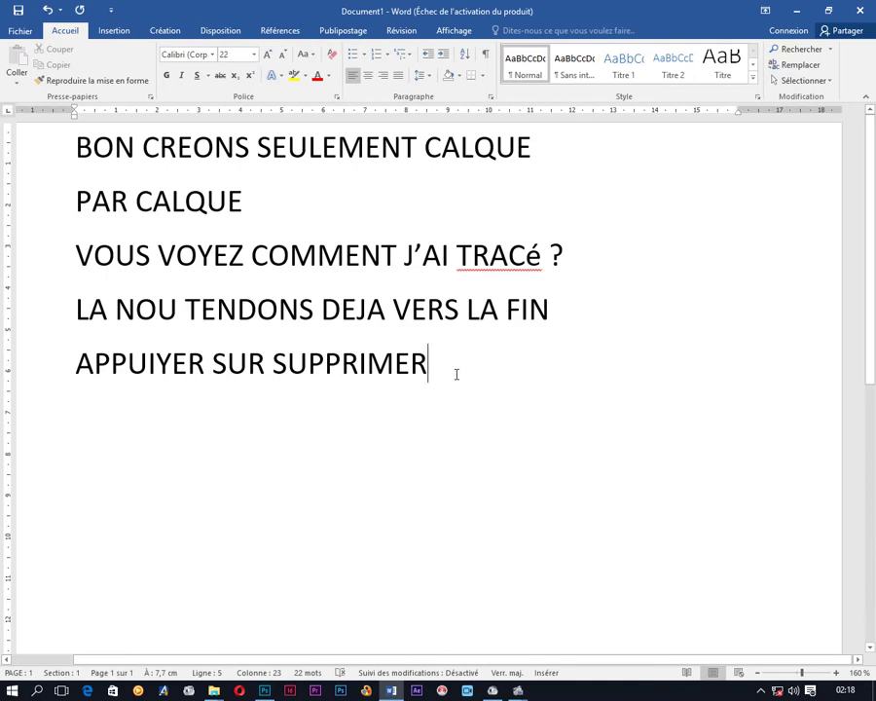
{"action": "key", "text": "Return"}
{"action": "type", "text": "T"}
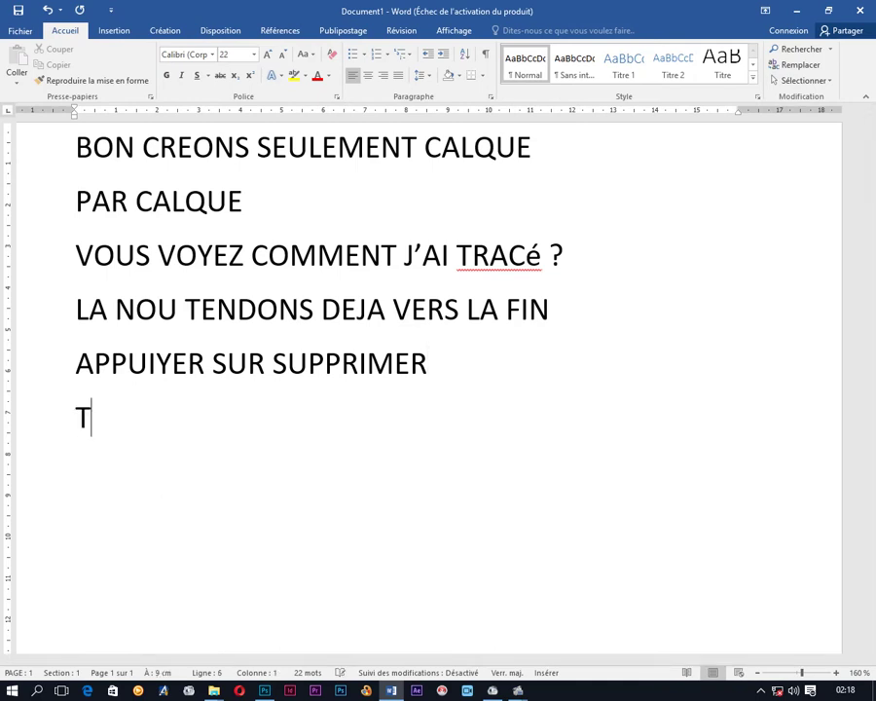
{"action": "type", "text": "OUJOUR "}
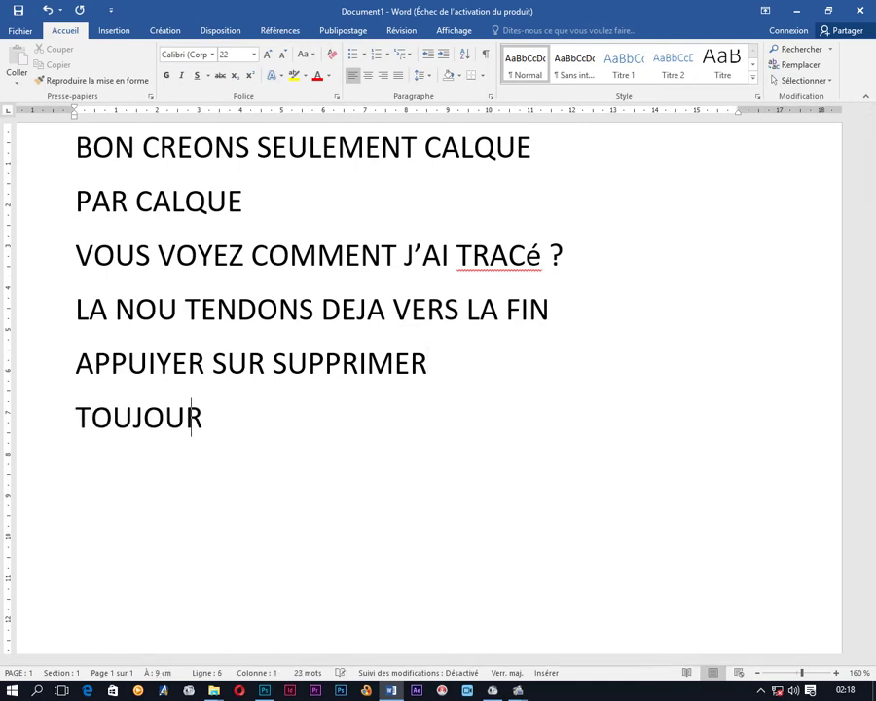
{"action": "type", "text": "APP"}
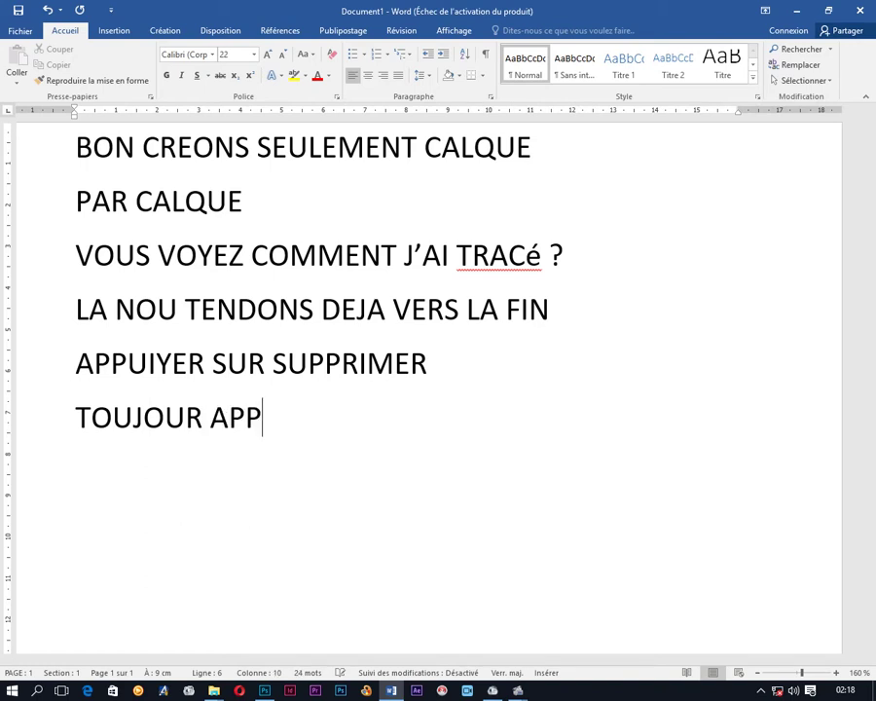
{"action": "type", "text": "UIY"}
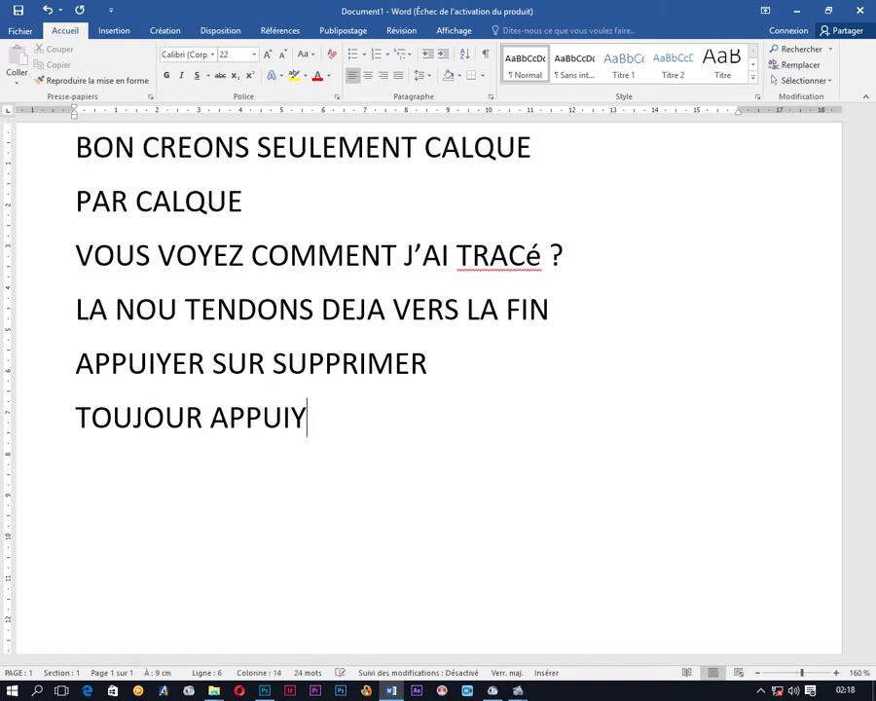
{"action": "type", "text": "ER S"}
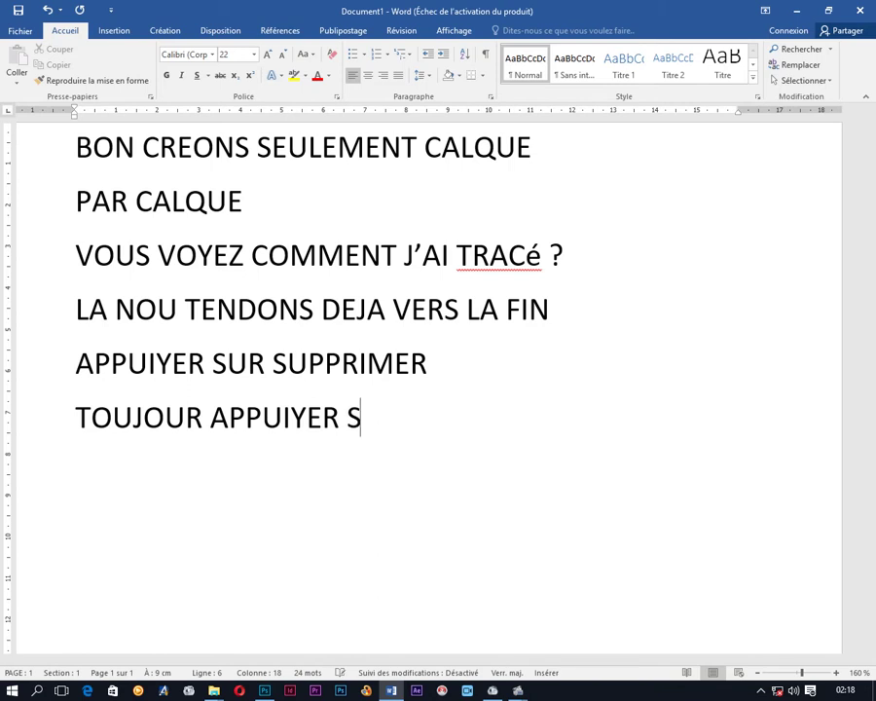
{"action": "type", "text": "UR "}
{"action": "type", "text": "SHI"}
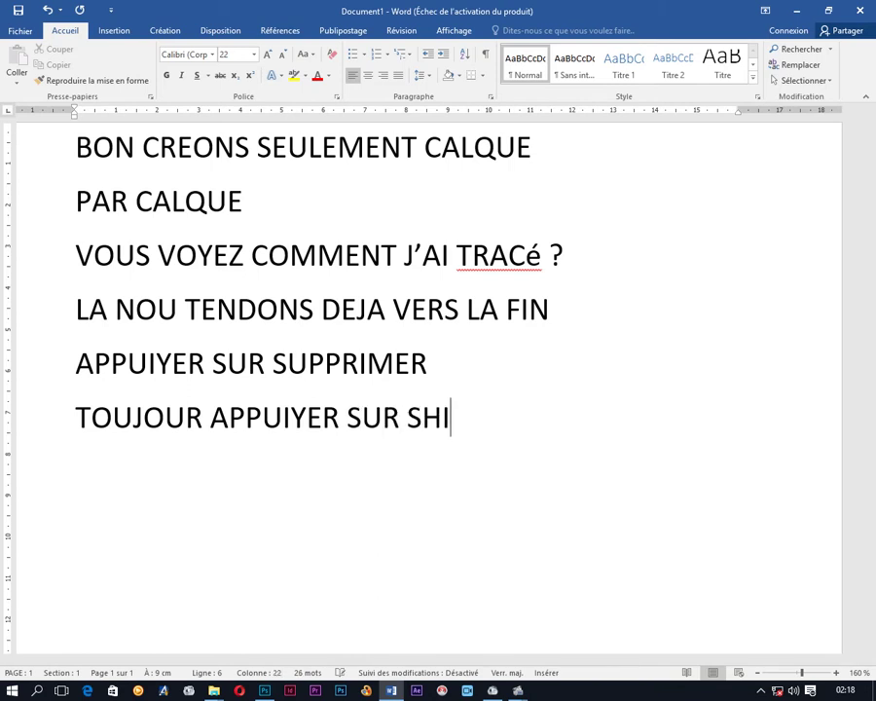
{"action": "type", "text": "FT"}
{"action": "key", "text": "Return"}
{"action": "type", "text": "PO"}
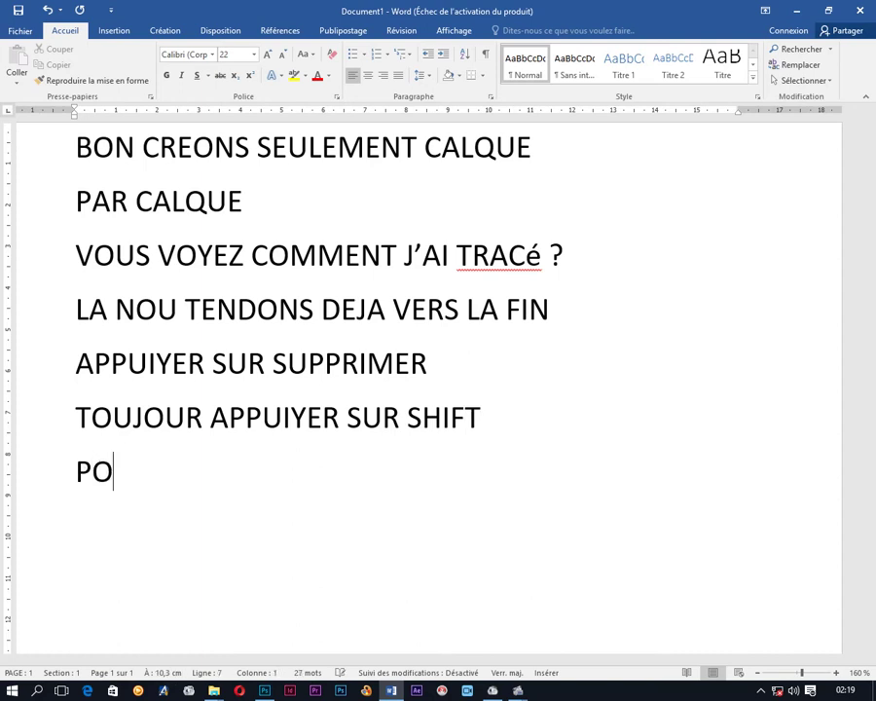
{"action": "type", "text": "UR N"}
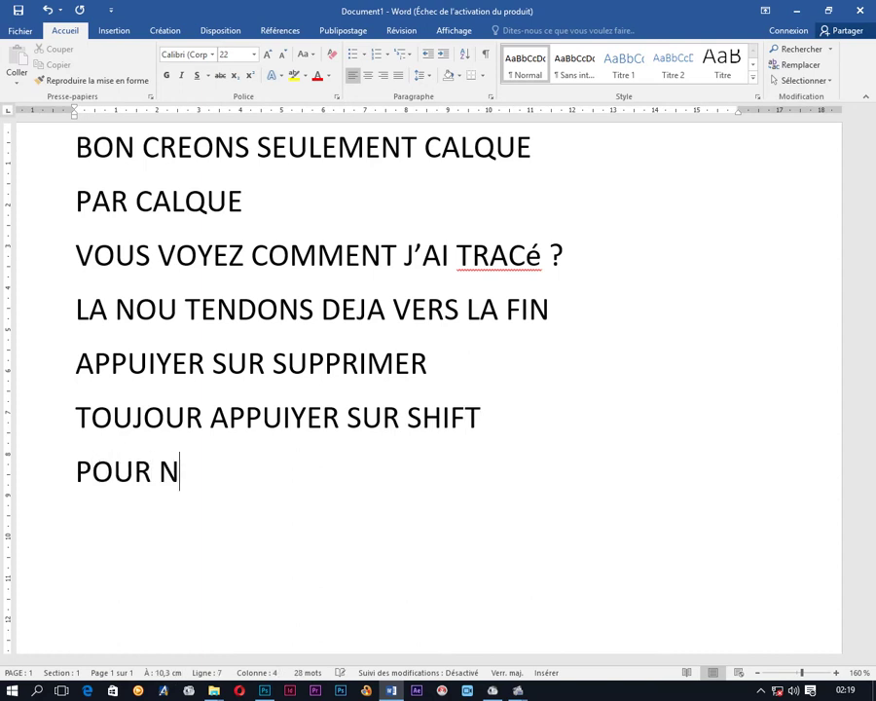
{"action": "type", "text": "E PAS "}
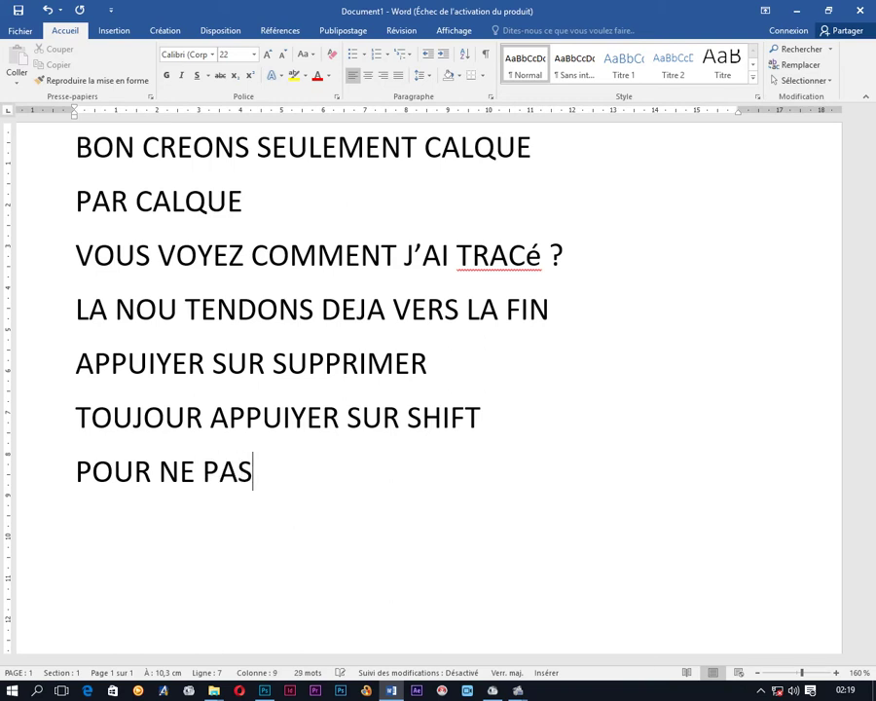
{"action": "type", "text": "DEF"}
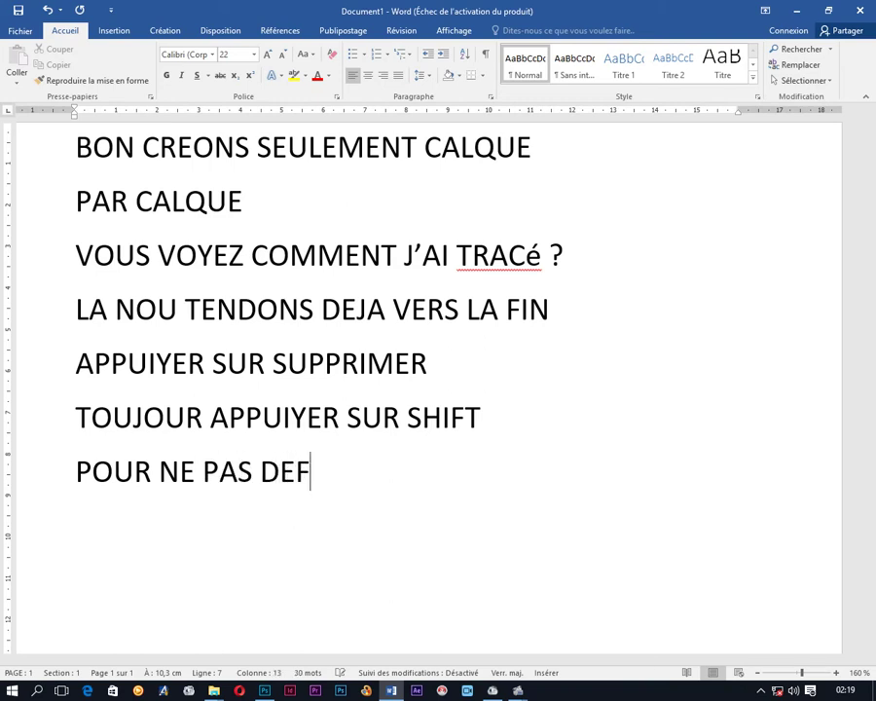
{"action": "type", "text": "OR"}
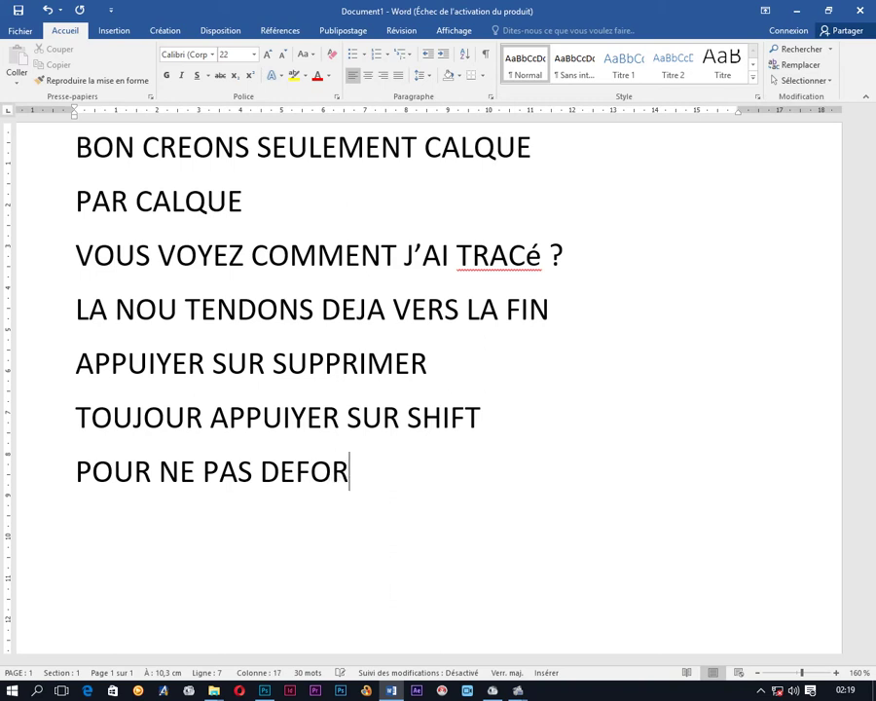
{"action": "type", "text": "MR "}
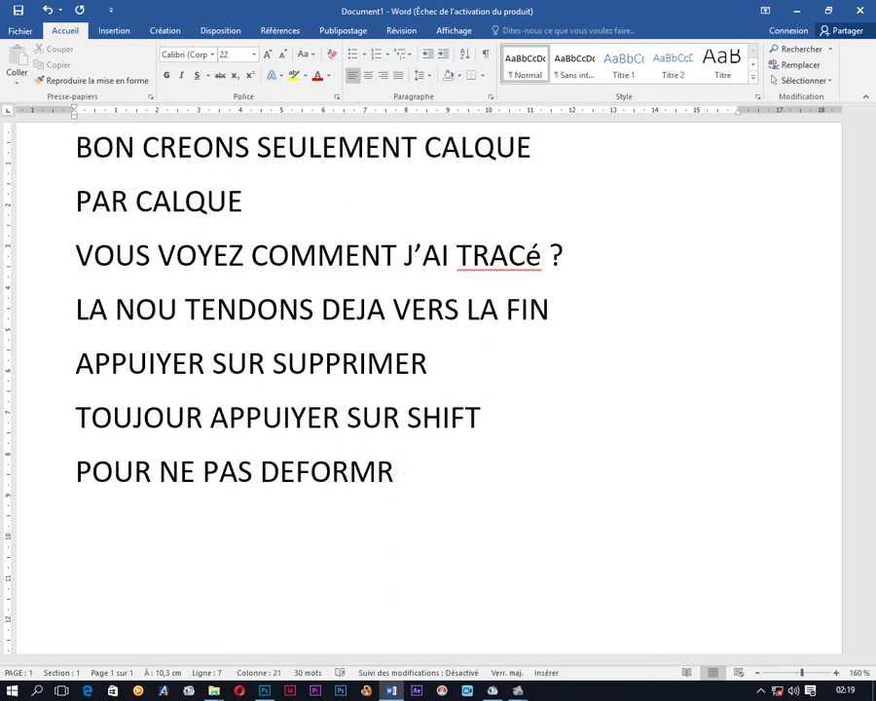
{"action": "type", "text": "LA PH"}
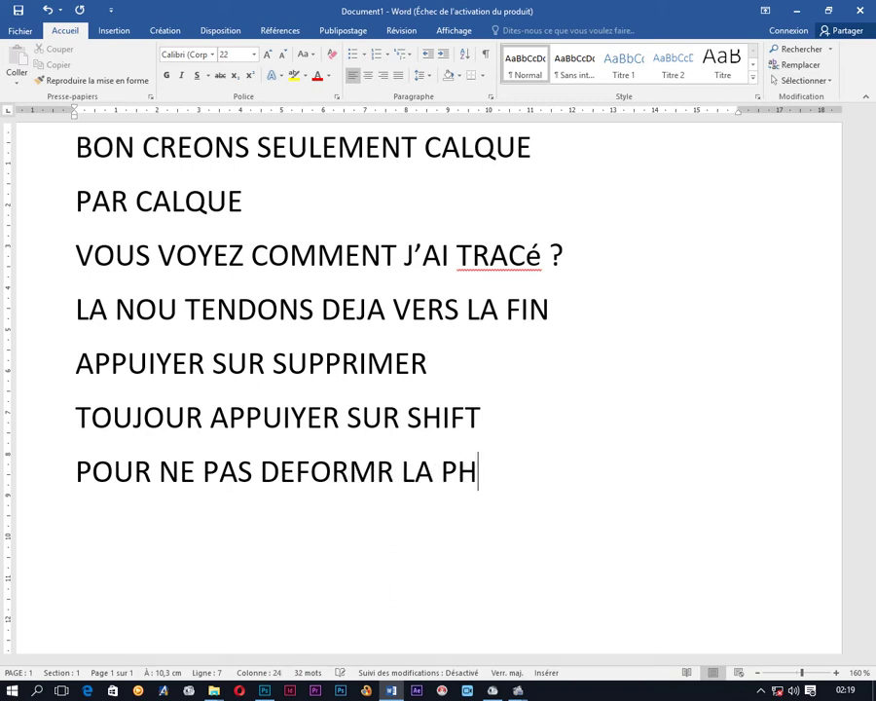
{"action": "type", "text": "OTO"}
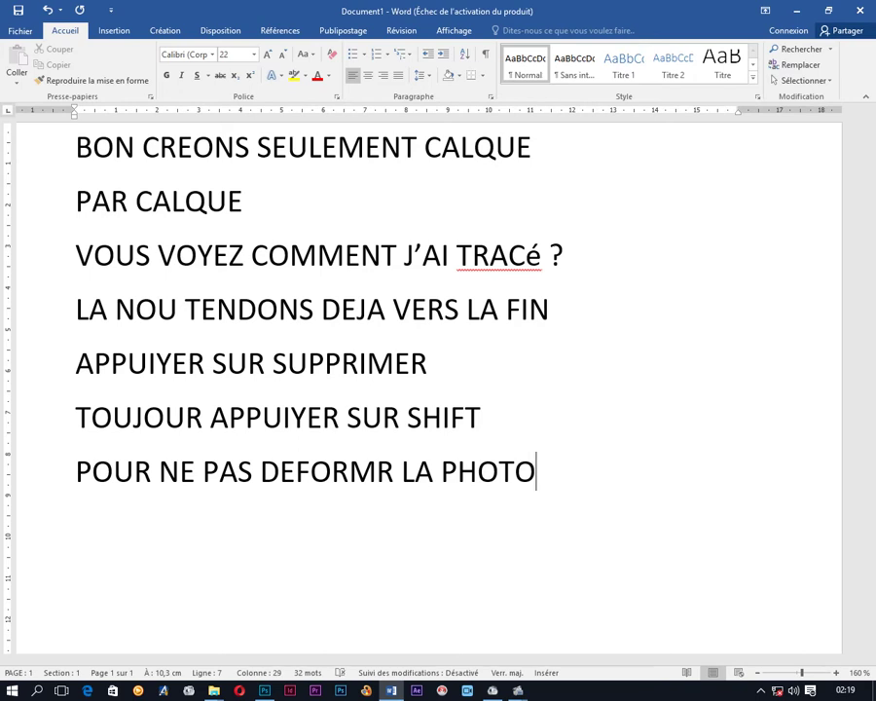
Scale the titr artwork to the canvas edges so it fills the whole COUVERTURE square
{"action": "left_click", "coordinate": [797, 9]}
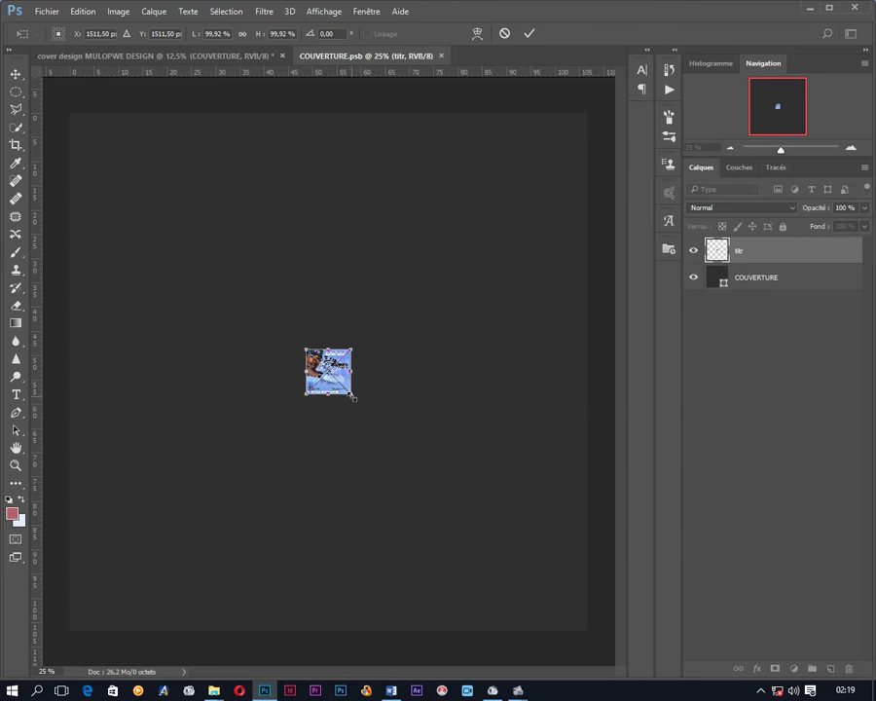
{"action": "left_click_drag", "start_coordinate": [353, 396], "coordinate": [581, 612]}
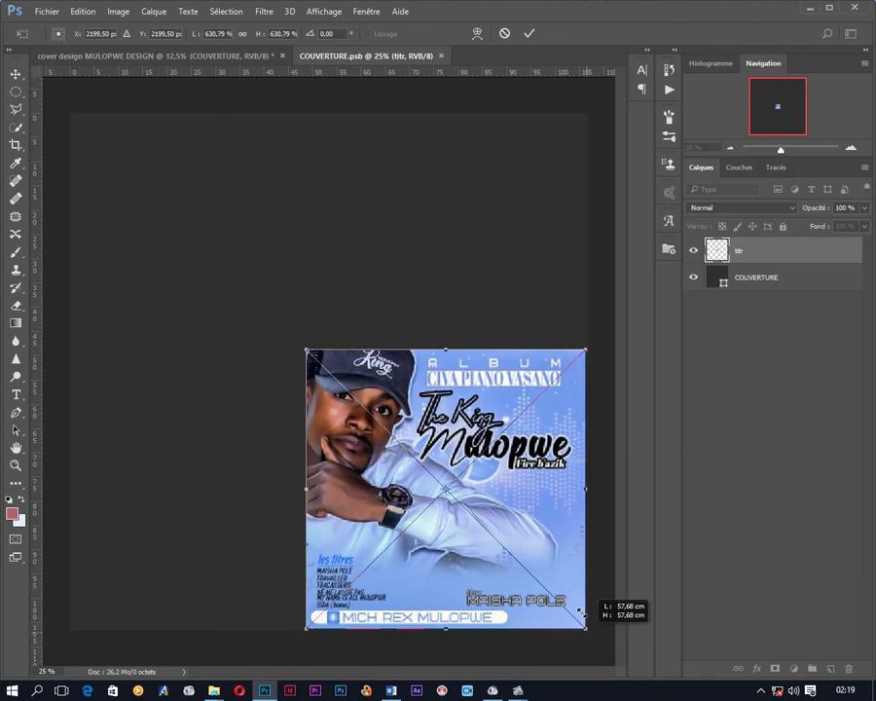
{"action": "mouse_move", "coordinate": [443, 422]}
{"action": "left_mouse_down"}
{"action": "mouse_move", "coordinate": [207, 187]}
{"action": "mouse_move", "coordinate": [227, 185]}
{"action": "left_mouse_up"}
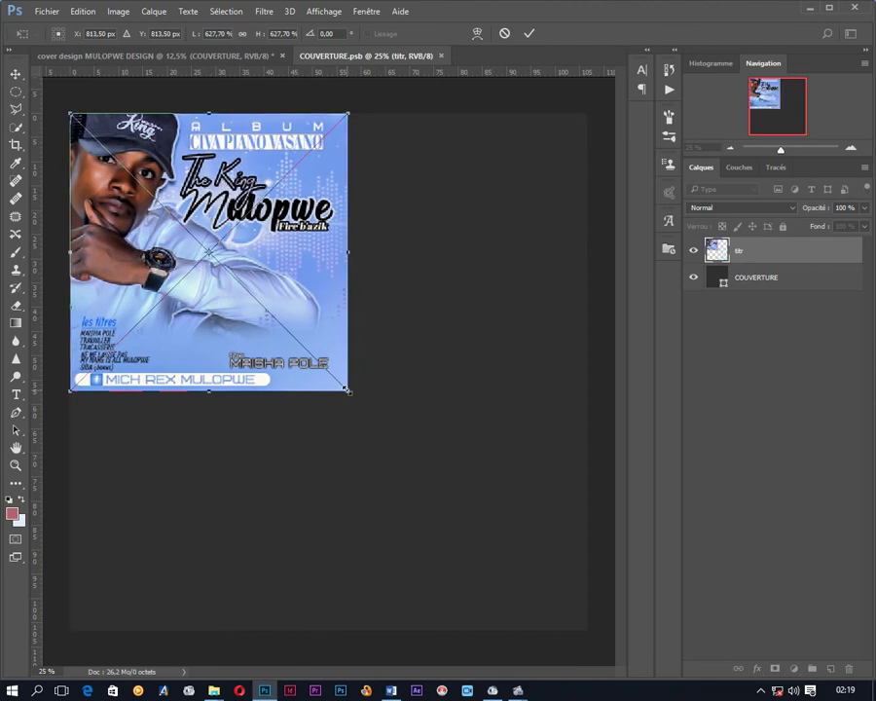
{"action": "left_click_drag", "start_coordinate": [347, 389], "coordinate": [581, 633]}
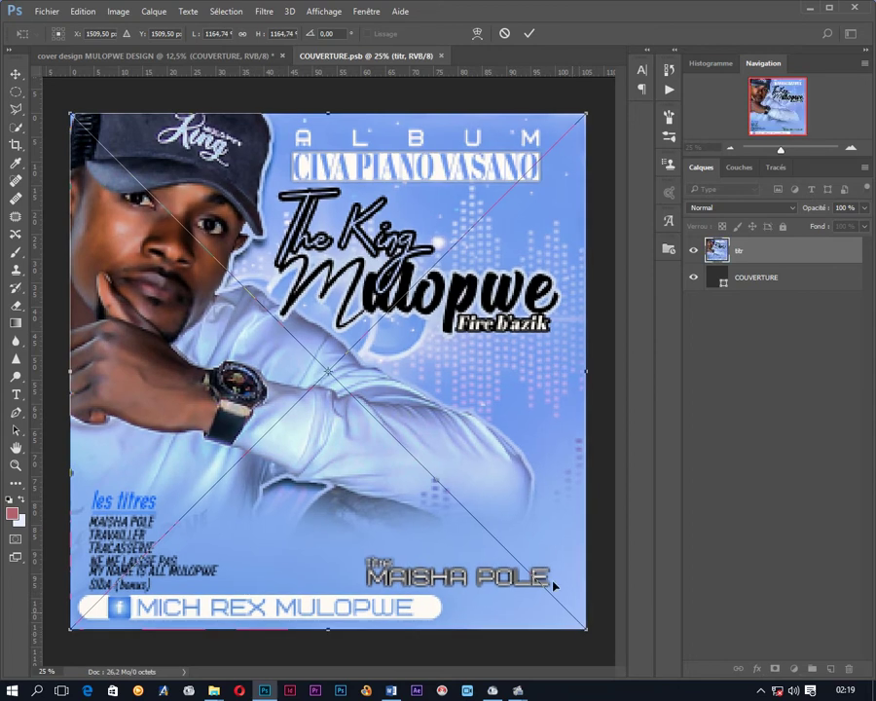
{"action": "left_click", "coordinate": [531, 34]}
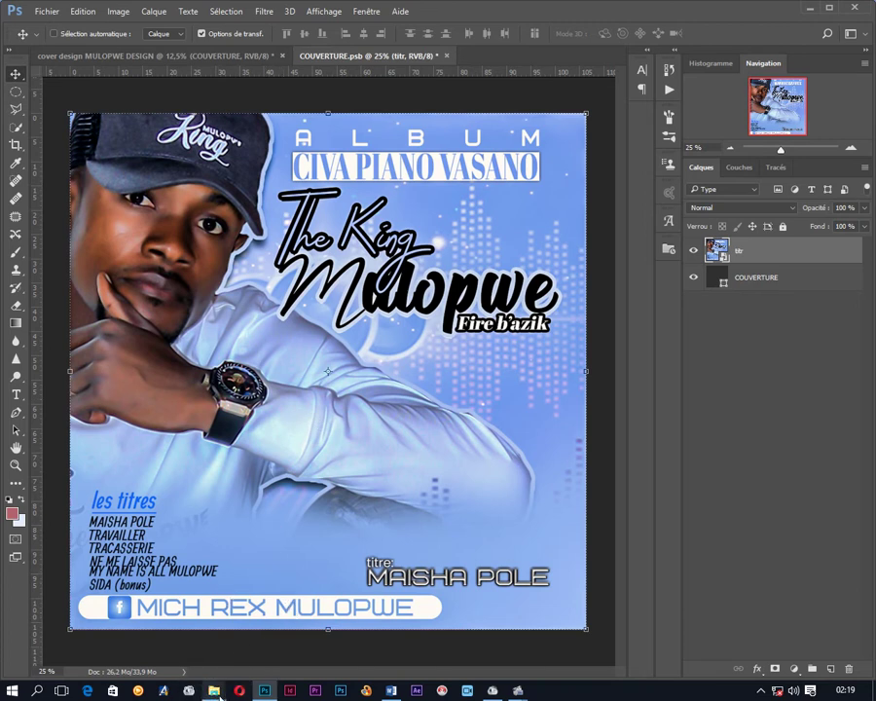
{"action": "left_click", "coordinate": [392, 692]}
Add a closing 'ENREGISTRER CTRL+S' line below 'PHOTO' in the Word notes
{"action": "key", "text": "Return"}
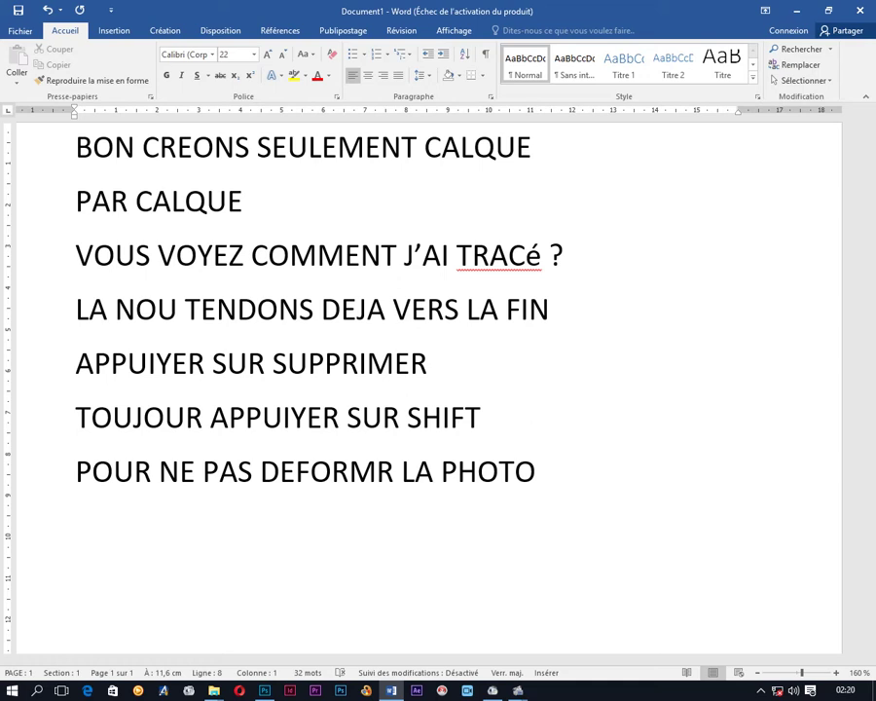
{"action": "type", "text": "ENRE"}
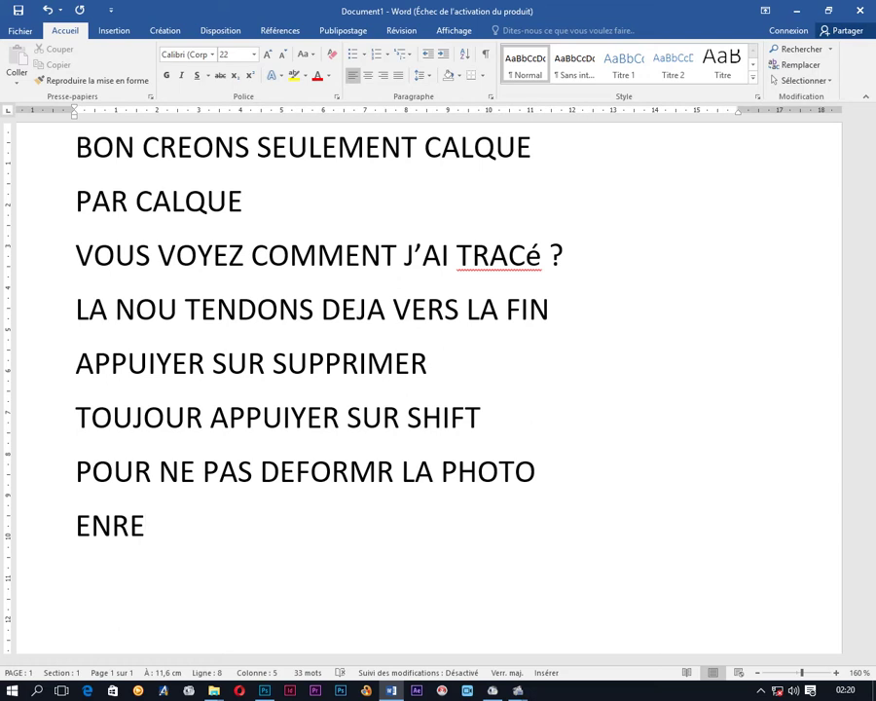
{"action": "type", "text": "G"}
{"action": "type", "text": "ISTRE"}
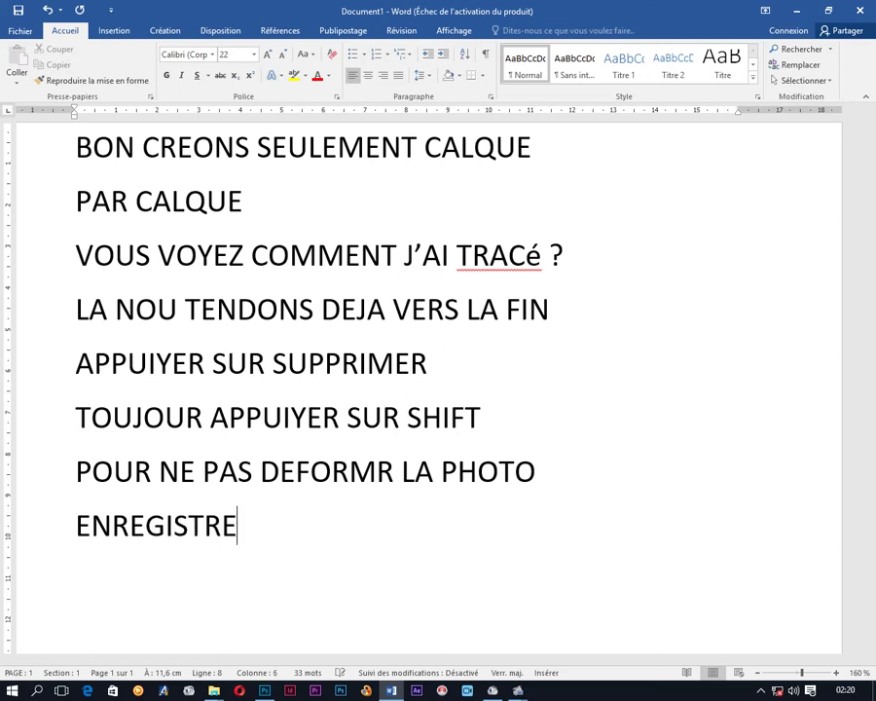
{"action": "type", "text": "R C"}
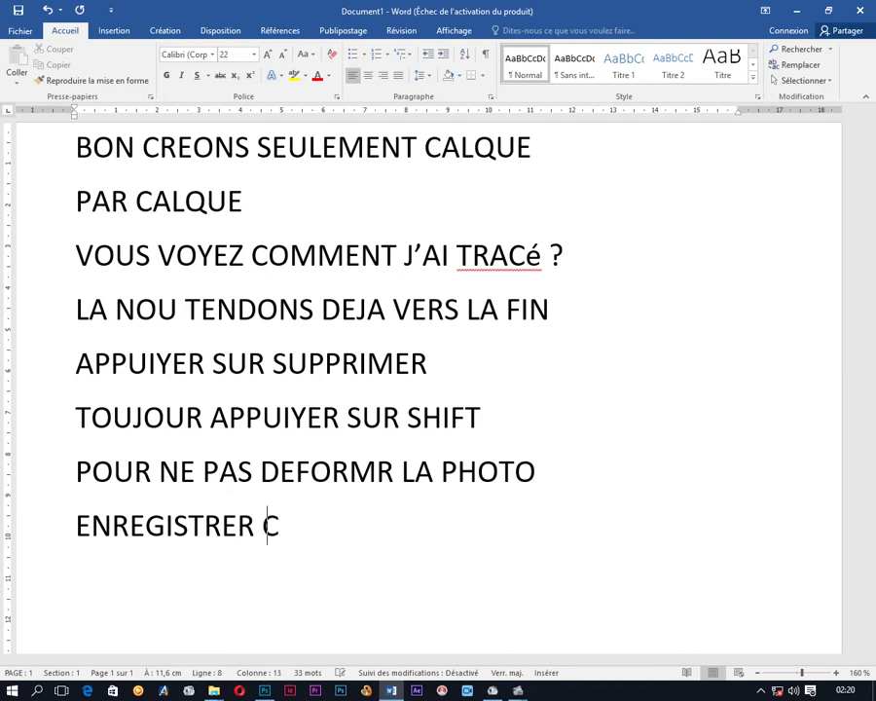
{"action": "type", "text": "TRL+"}
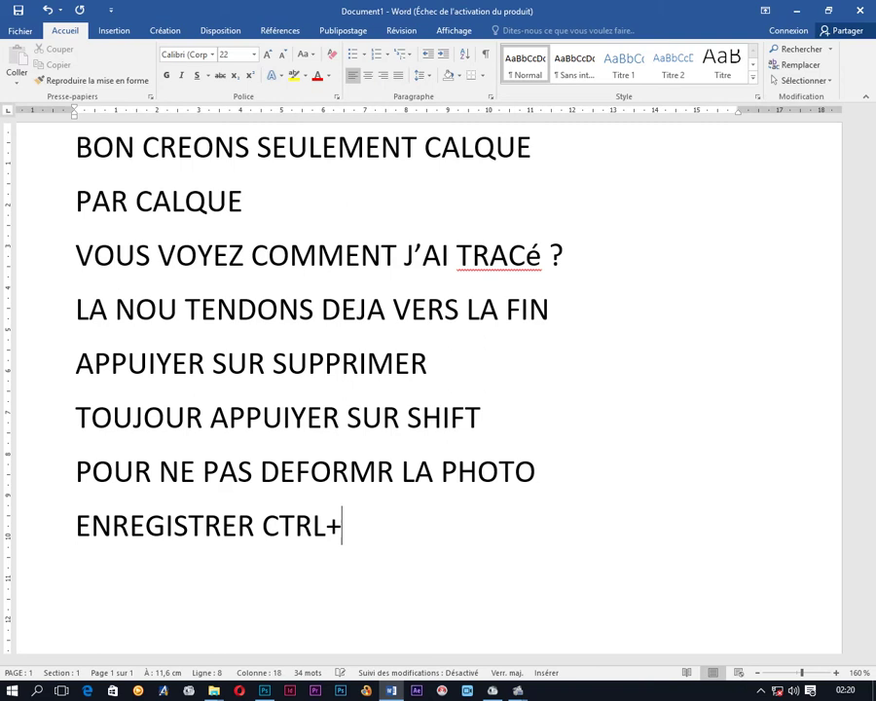
{"action": "type", "text": "S"}
Save COUVERTURE.psb and return to the cover design MULOPWE DESIGN document
{"action": "left_click", "coordinate": [796, 11]}
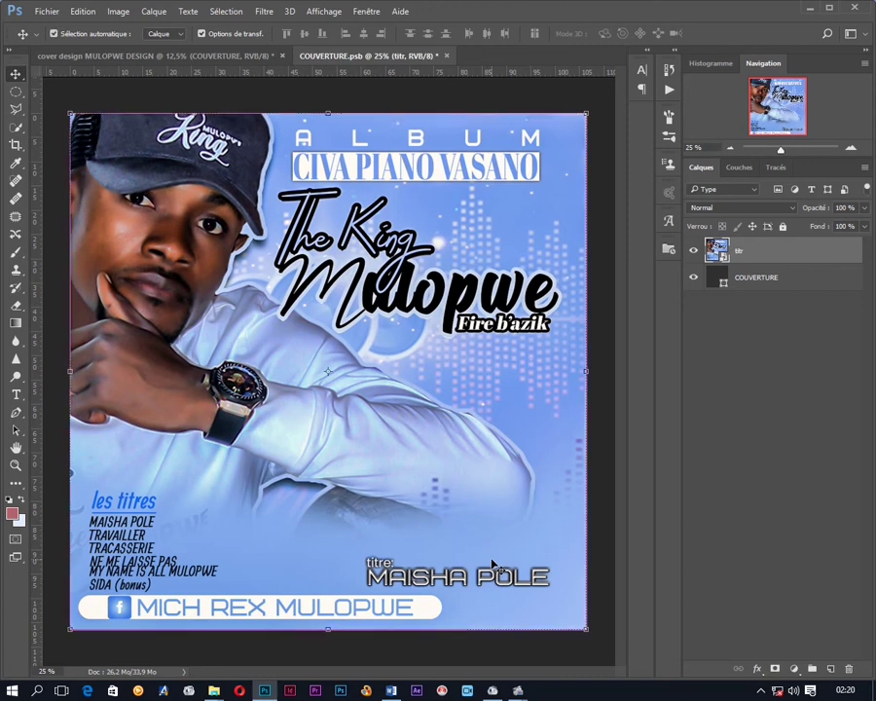
{"action": "key", "text": "ctrl+s"}
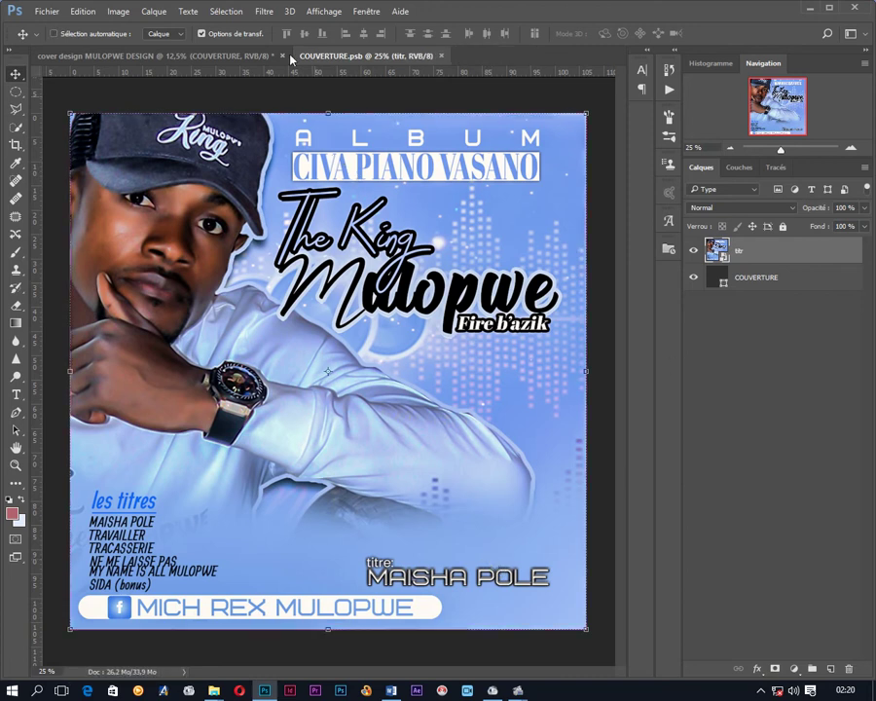
{"action": "left_click", "coordinate": [119, 57]}
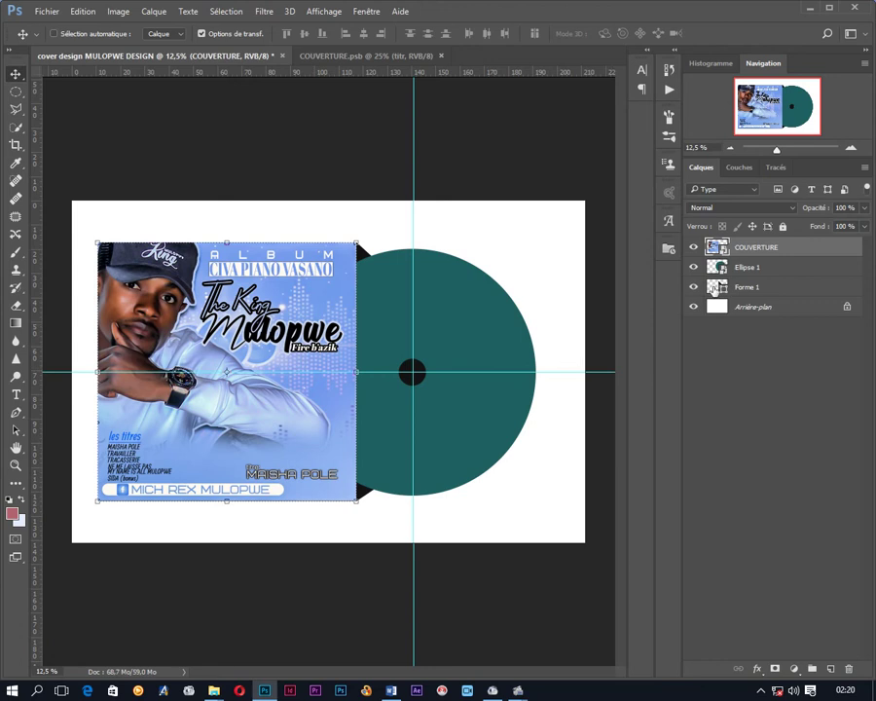
Enable Bevel & Emboss on COUVERTURE with a linear gloss contour and 100% shadow opacity
{"action": "double_click", "coordinate": [829, 254]}
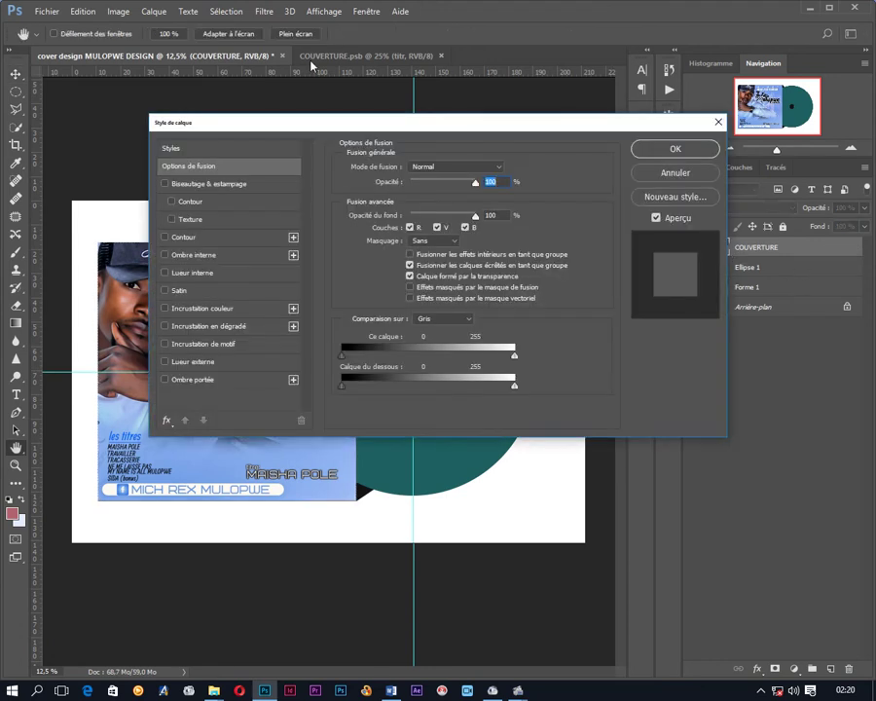
{"action": "mouse_move", "coordinate": [254, 127]}
{"action": "left_mouse_down"}
{"action": "mouse_move", "coordinate": [487, 160]}
{"action": "mouse_move", "coordinate": [535, 176]}
{"action": "left_mouse_up"}
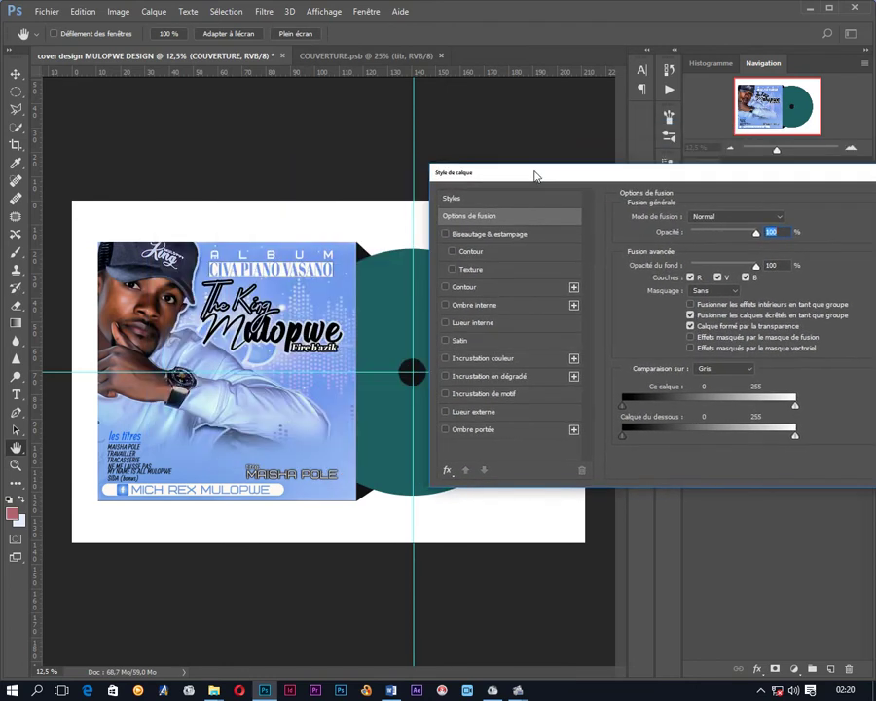
{"action": "left_click", "coordinate": [506, 236]}
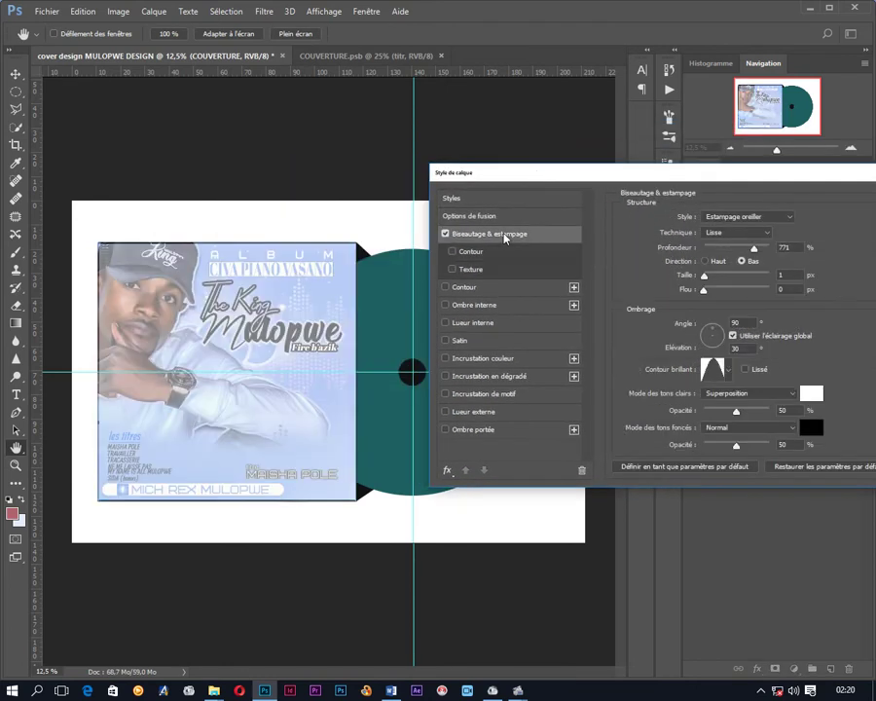
{"action": "left_click", "coordinate": [728, 375]}
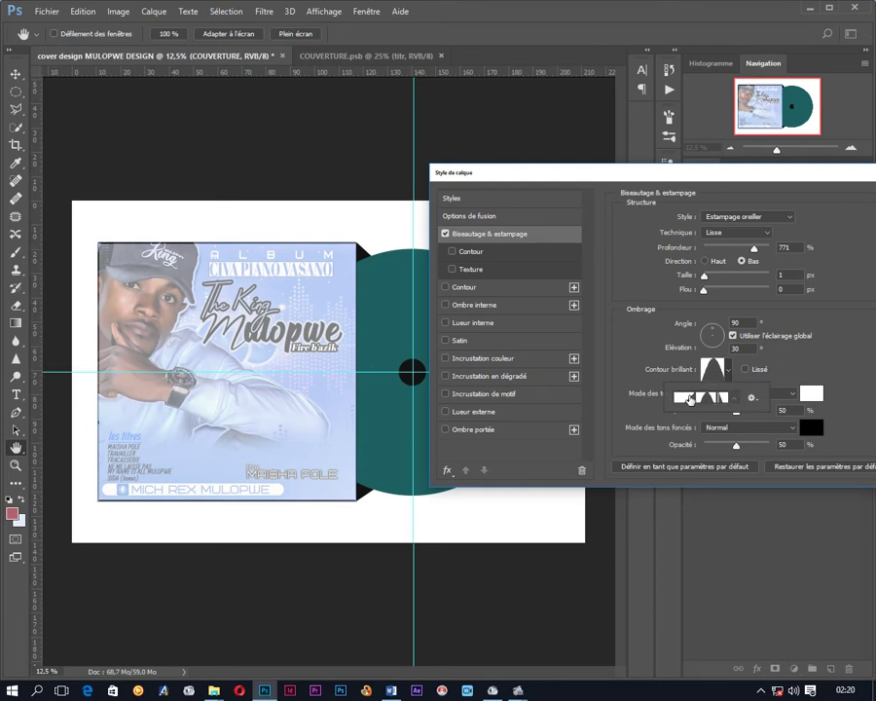
{"action": "left_click", "coordinate": [690, 399]}
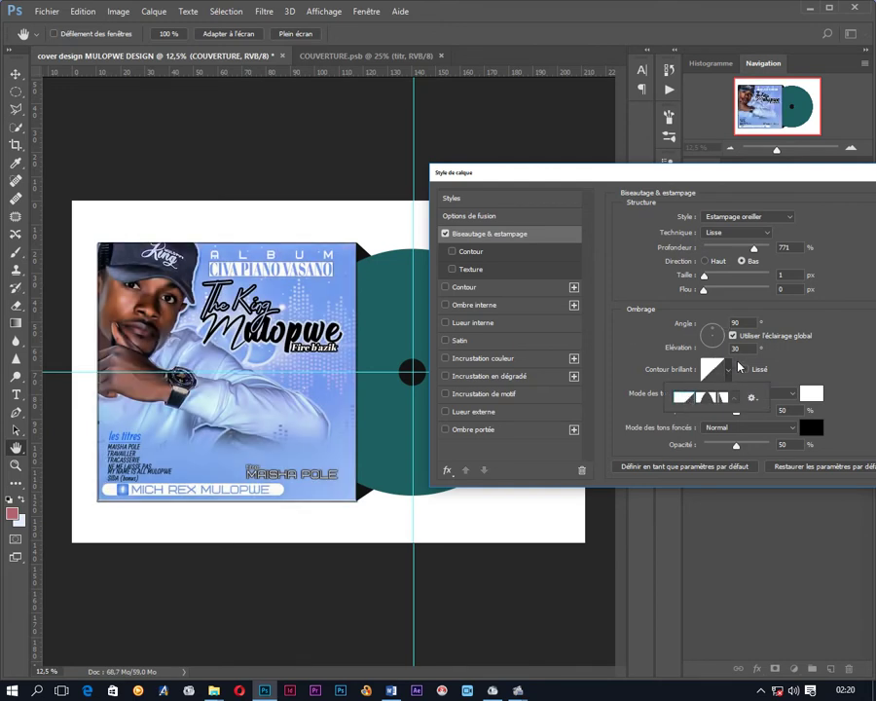
{"action": "left_click_drag", "start_coordinate": [736, 446], "coordinate": [769, 445]}
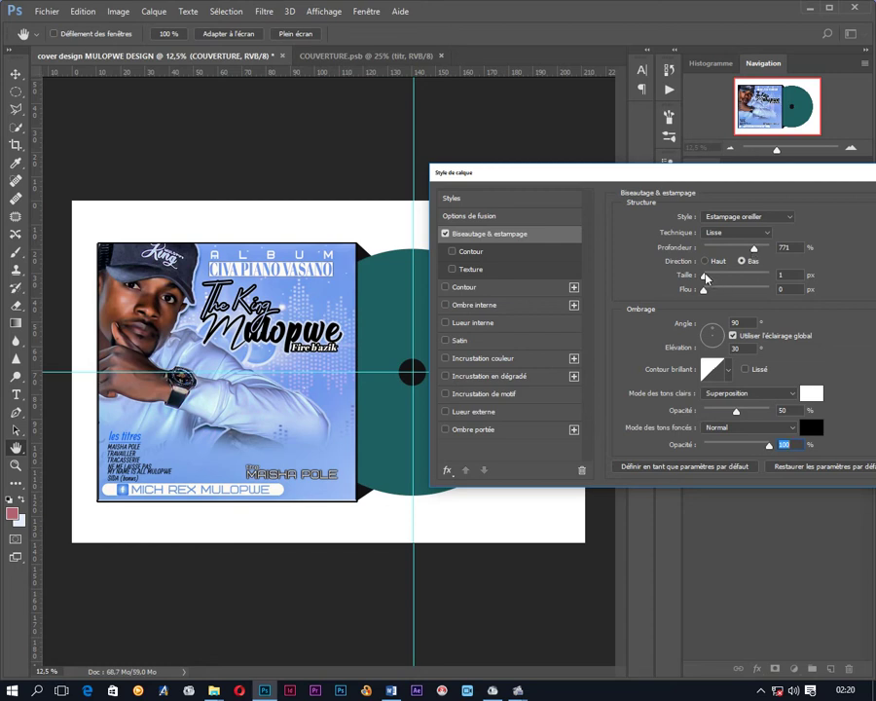
Set the bevel to size 68 px, soften 13 px, direction Up, depth 900%
{"action": "mouse_move", "coordinate": [704, 278]}
{"action": "left_mouse_down"}
{"action": "mouse_move", "coordinate": [739, 283]}
{"action": "mouse_move", "coordinate": [710, 290]}
{"action": "mouse_move", "coordinate": [757, 293]}
{"action": "left_mouse_up"}
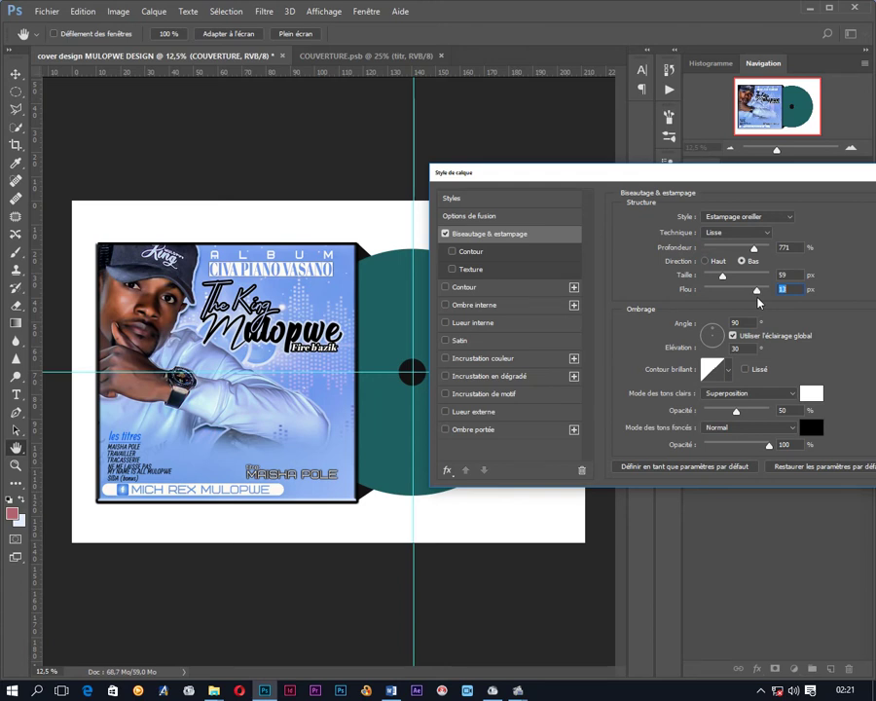
{"action": "left_click_drag", "start_coordinate": [723, 280], "coordinate": [726, 283]}
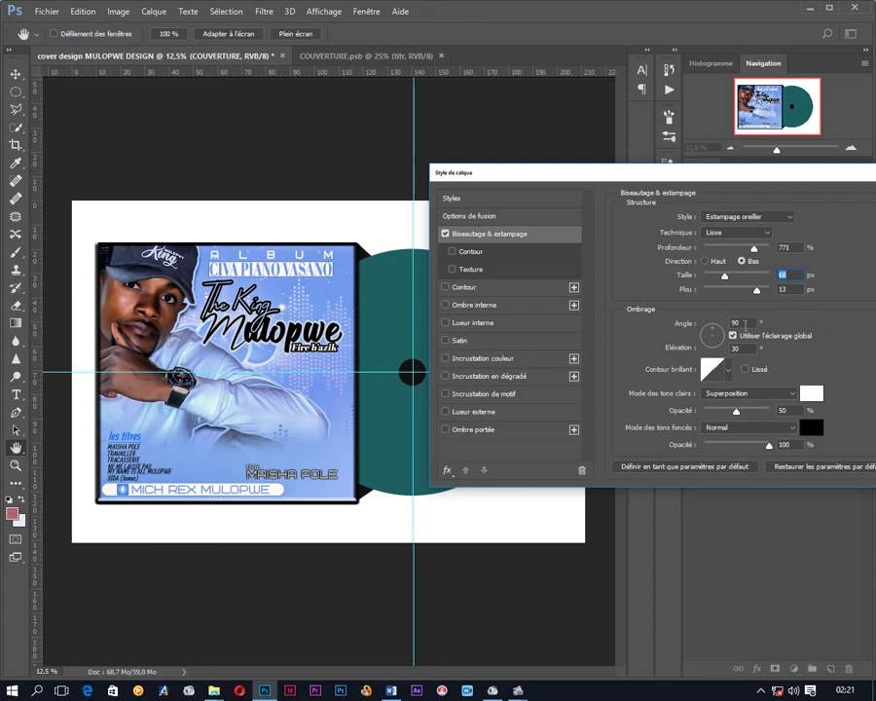
{"action": "left_click", "coordinate": [706, 262]}
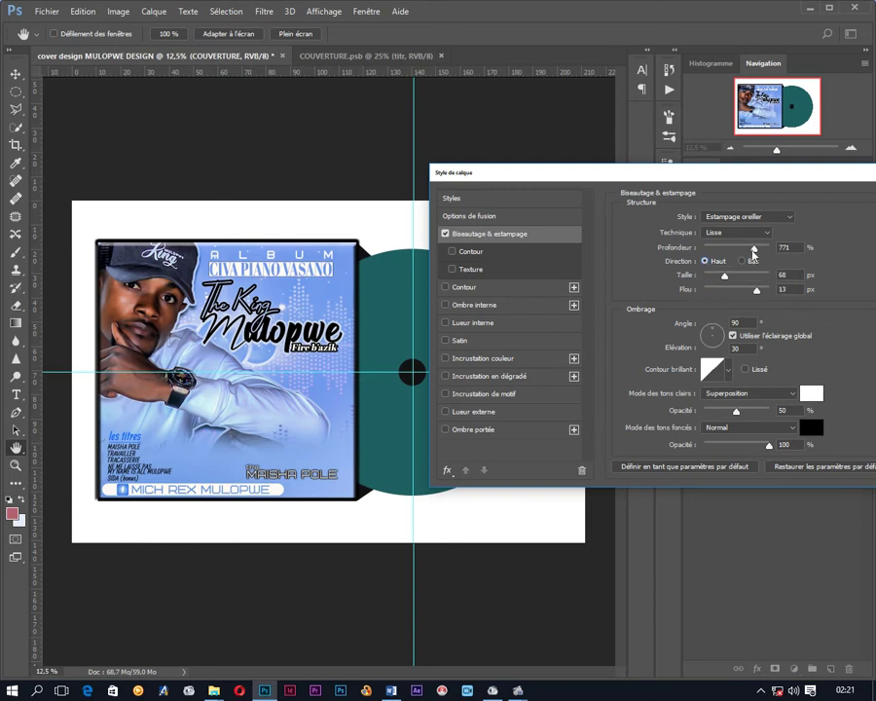
{"action": "left_click_drag", "start_coordinate": [753, 249], "coordinate": [779, 260]}
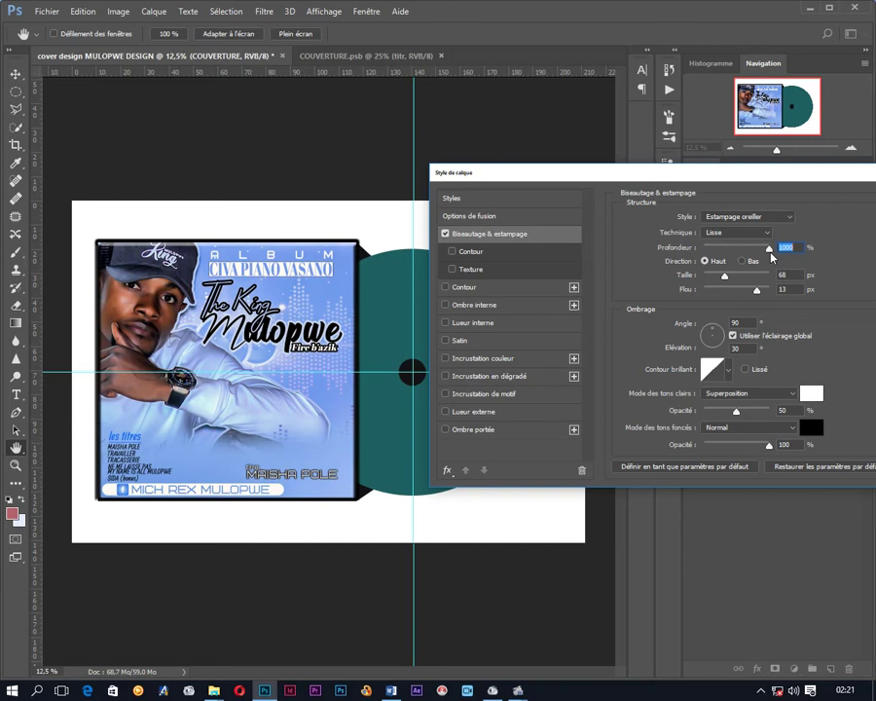
{"action": "key", "text": "shift+Down"}
{"action": "type", "text": "9"}
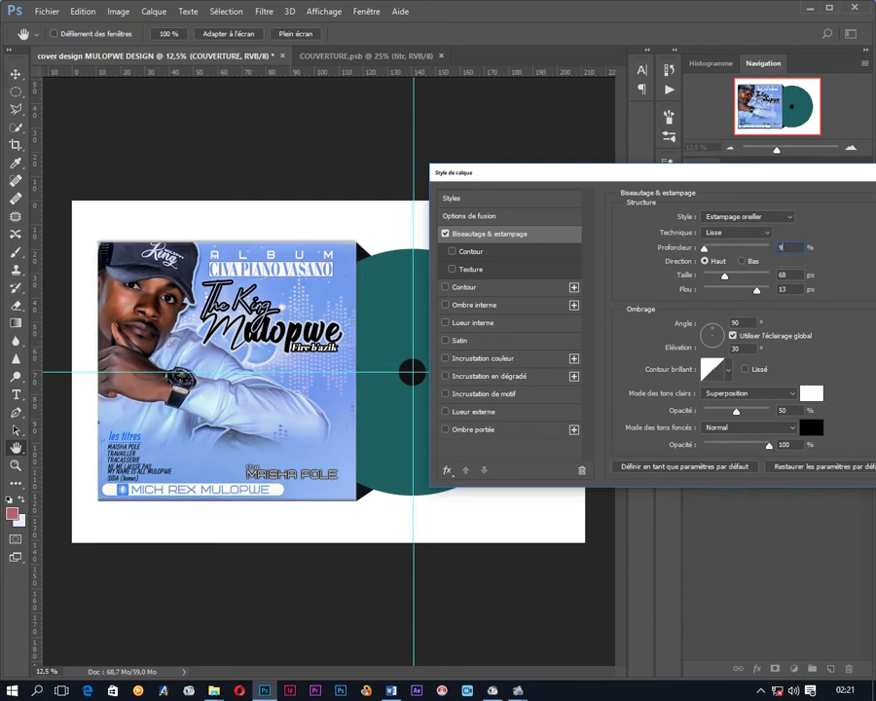
{"action": "type", "text": "00"}
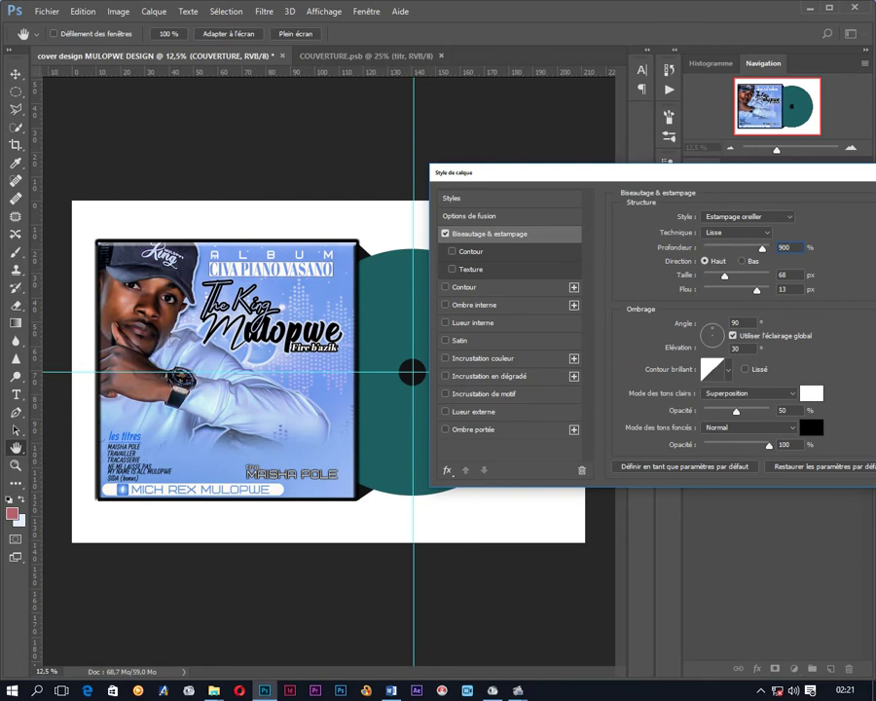
Switch the COUVERTURE bevel style to Estampage with Lisse technique and apply it
{"action": "left_click", "coordinate": [780, 223]}
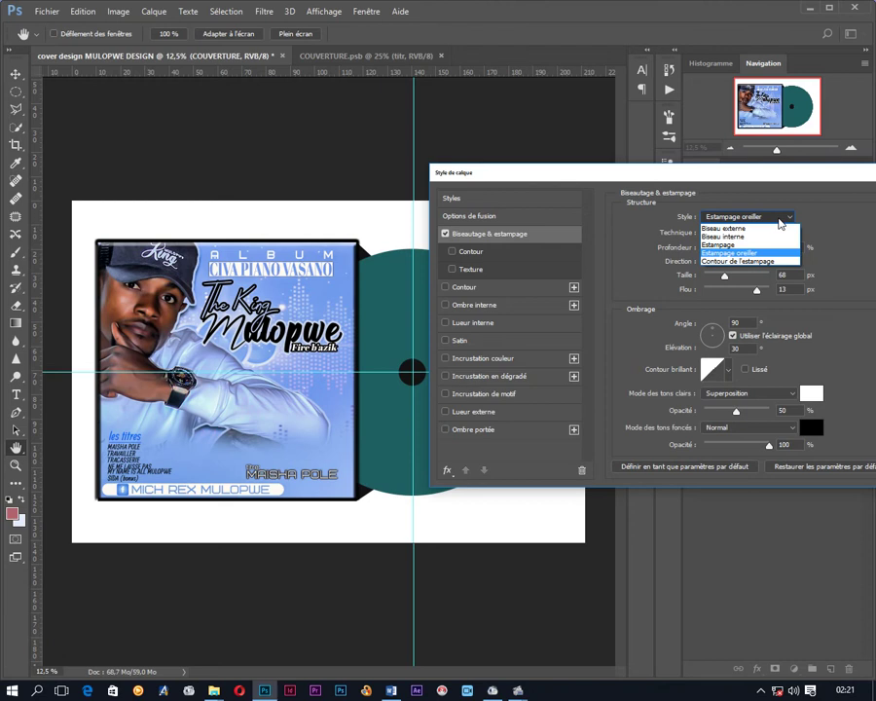
{"action": "left_click", "coordinate": [768, 229]}
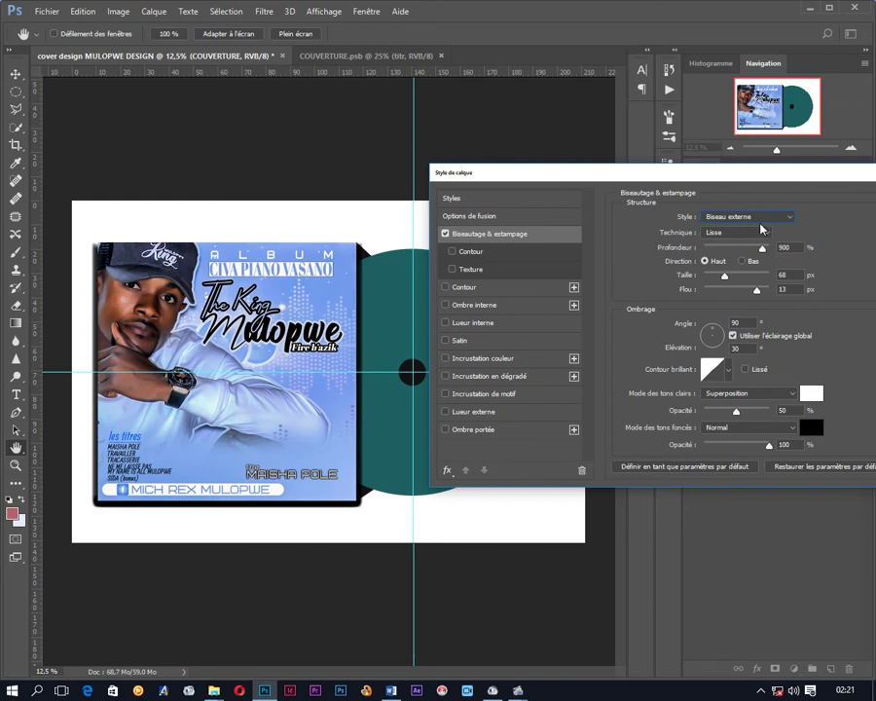
{"action": "left_click", "coordinate": [759, 218]}
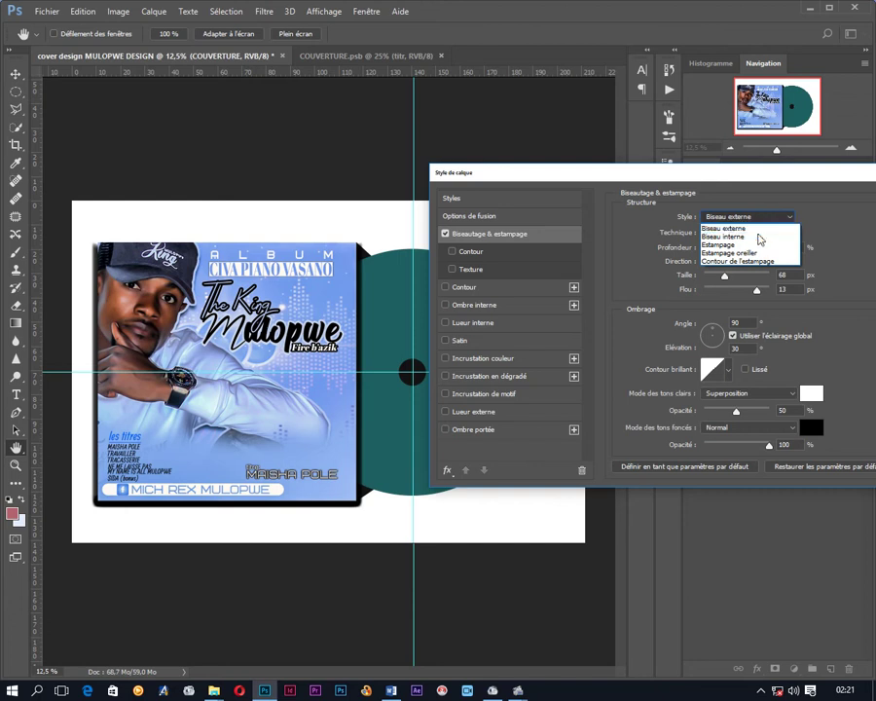
{"action": "left_click", "coordinate": [759, 246]}
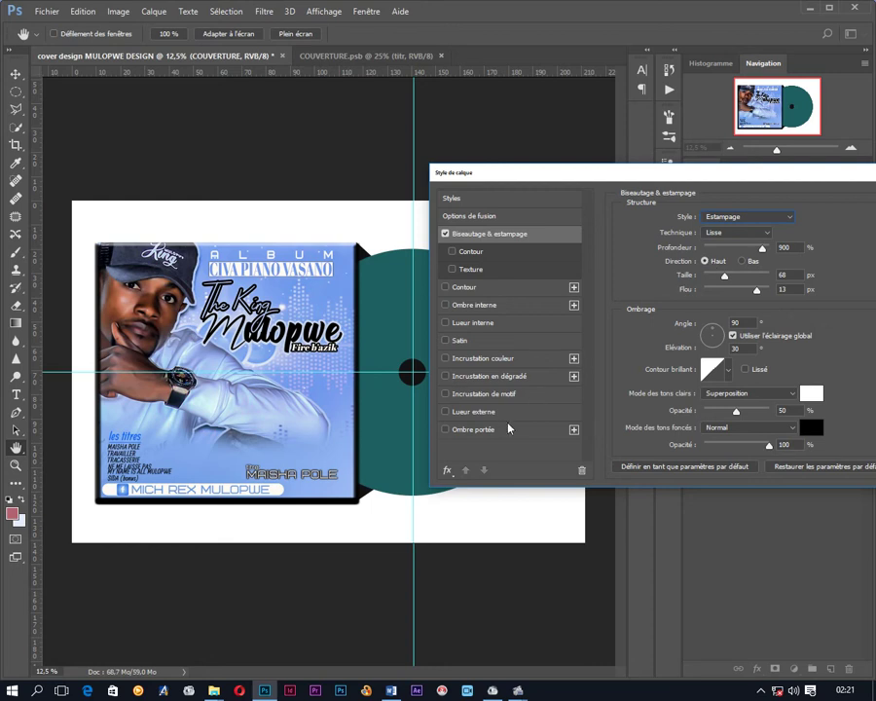
{"action": "left_click_drag", "start_coordinate": [842, 173], "coordinate": [716, 172]}
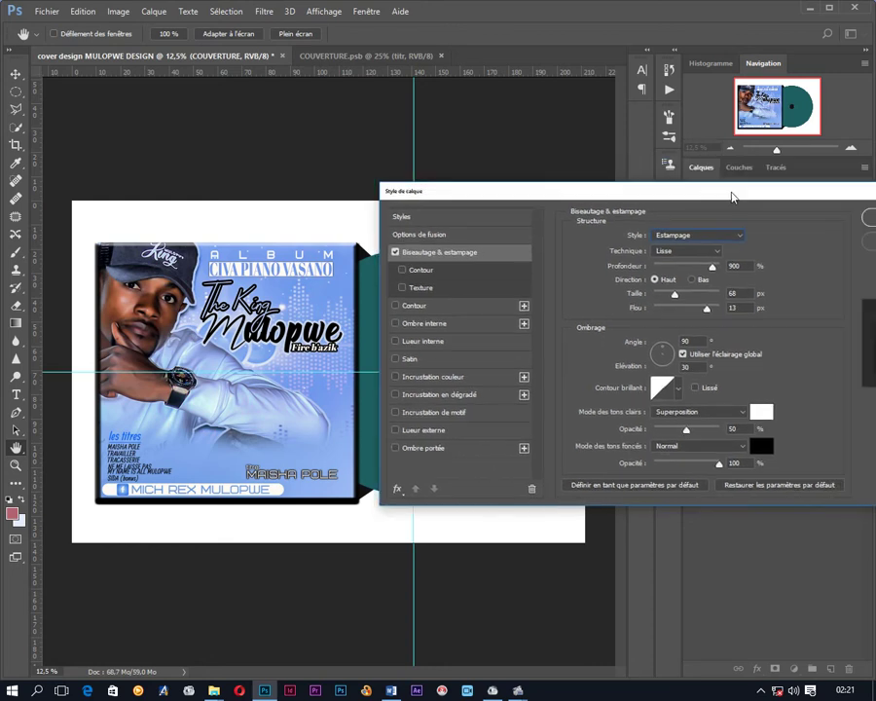
{"action": "left_click", "coordinate": [638, 235]}
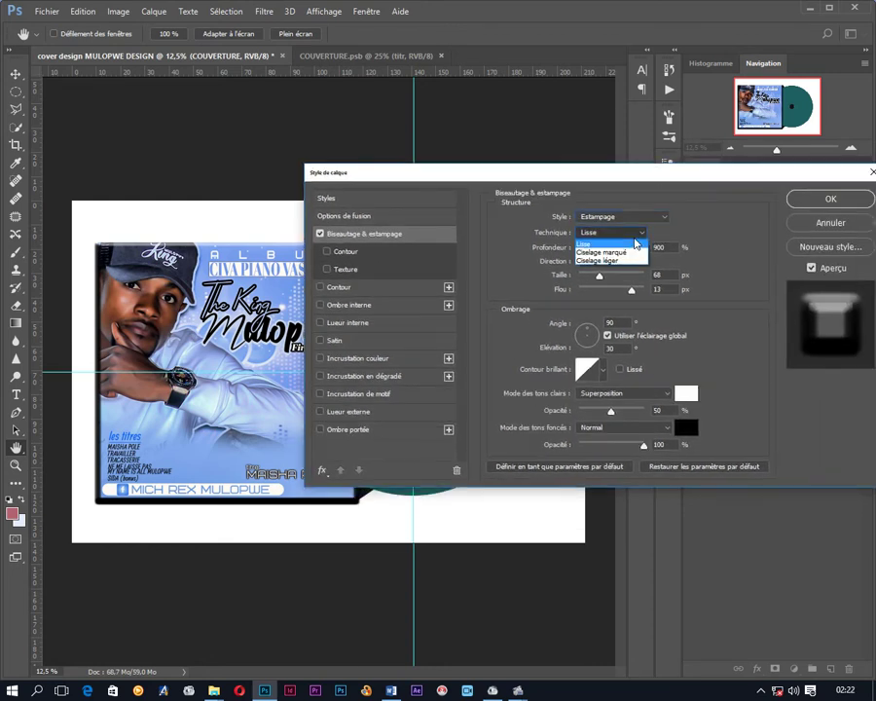
{"action": "left_click", "coordinate": [635, 244]}
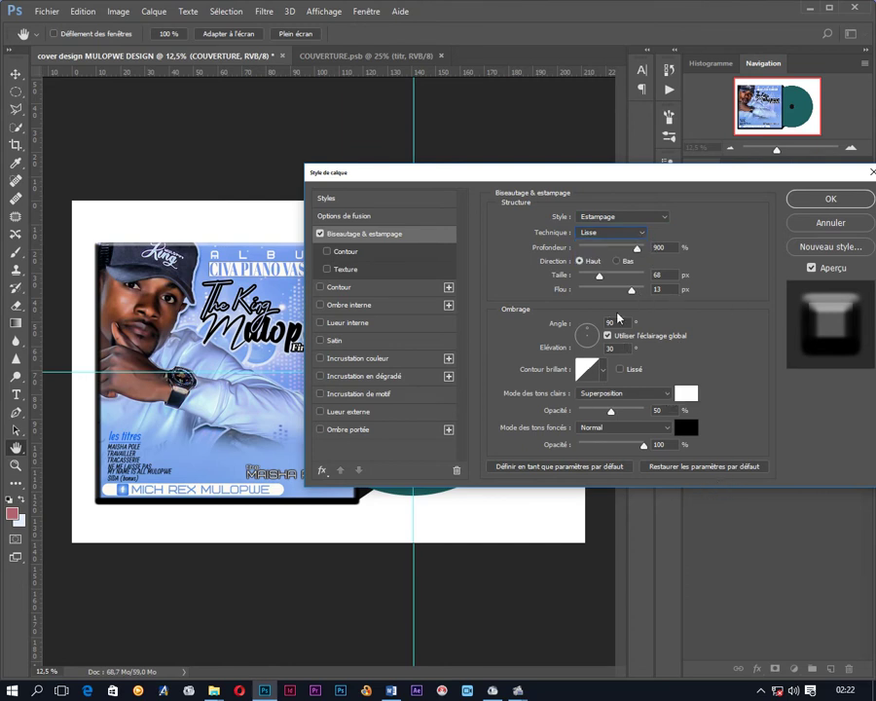
{"action": "left_click", "coordinate": [816, 198]}
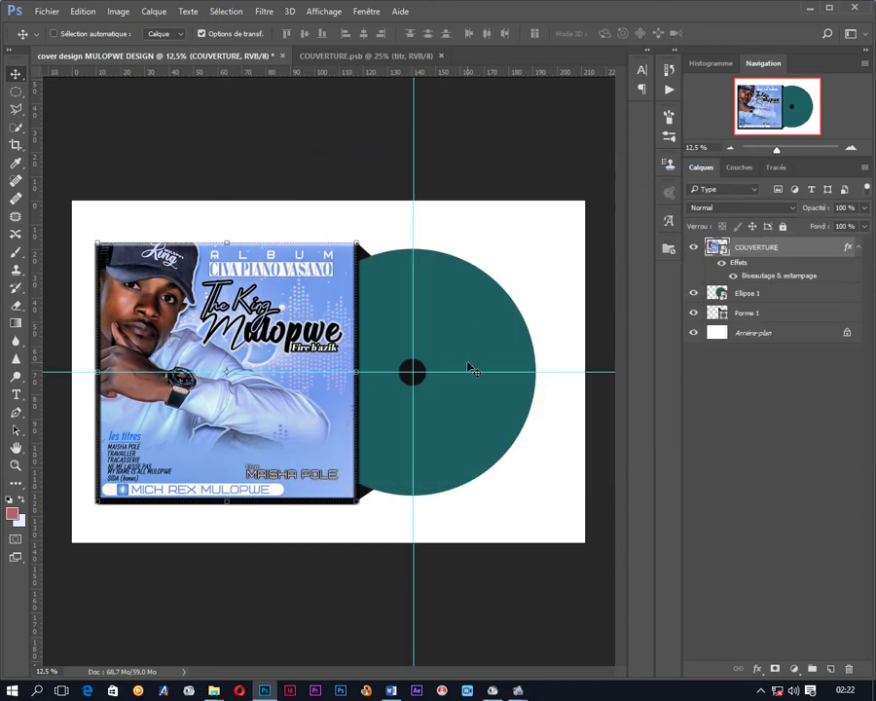
Open the Ellipse 1 disc smart object and place the cover maisha image into it
{"action": "left_click", "coordinate": [778, 297]}
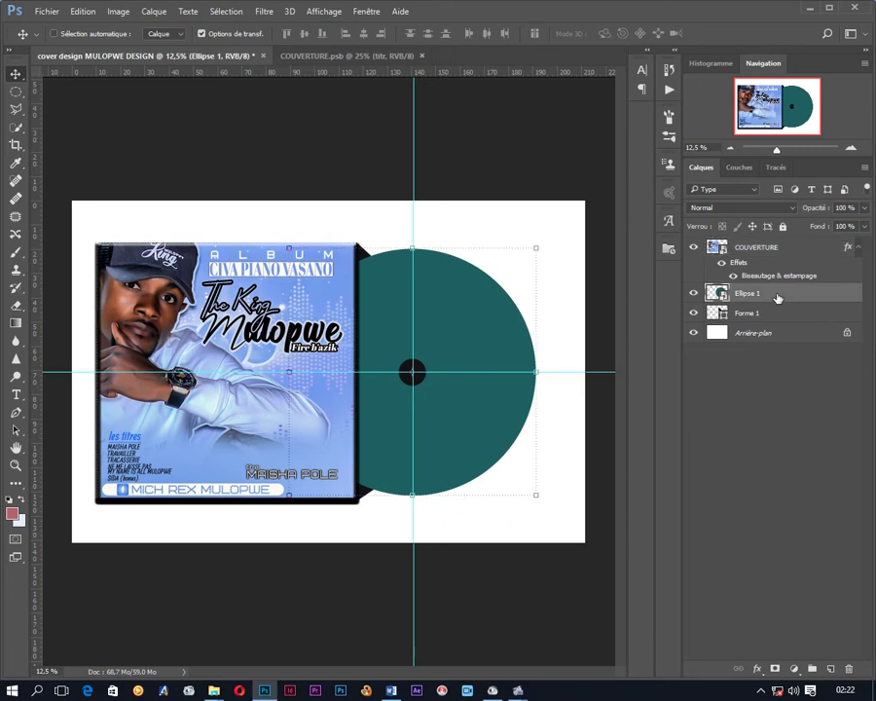
{"action": "double_click", "coordinate": [722, 296]}
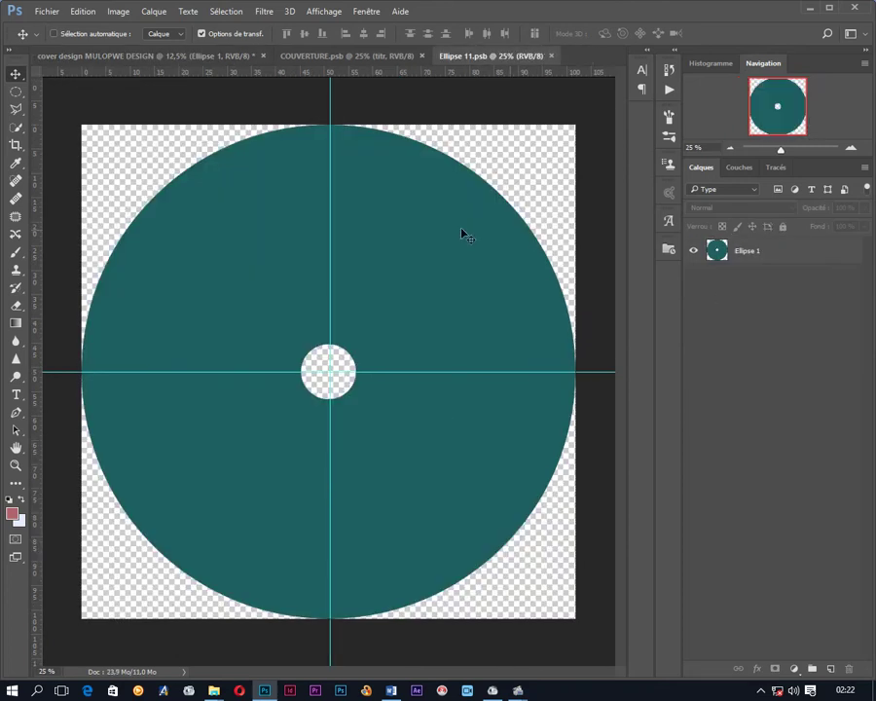
{"action": "left_click", "coordinate": [45, 11]}
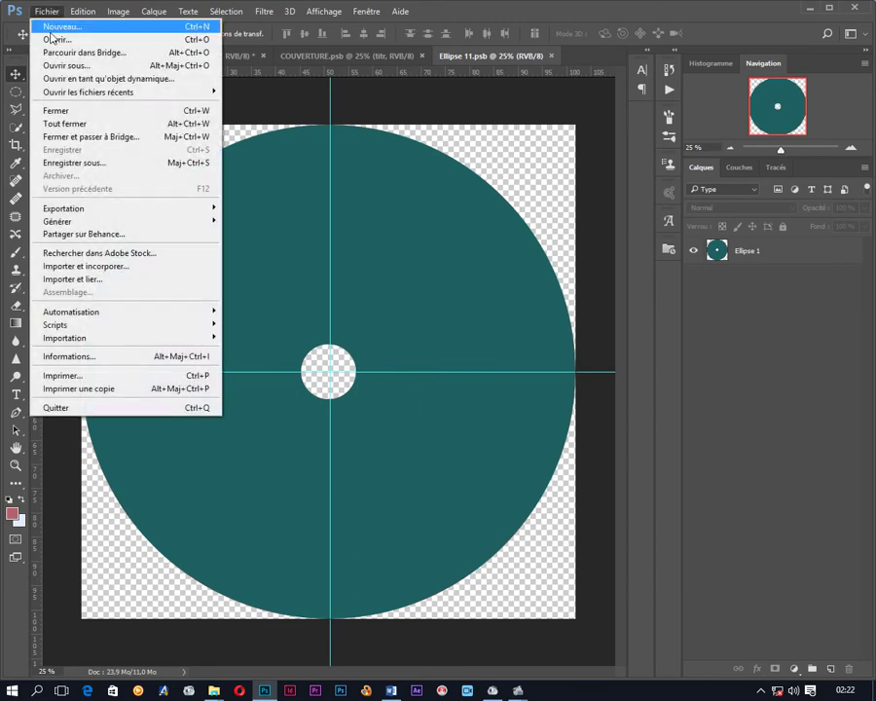
{"action": "left_click", "coordinate": [140, 271]}
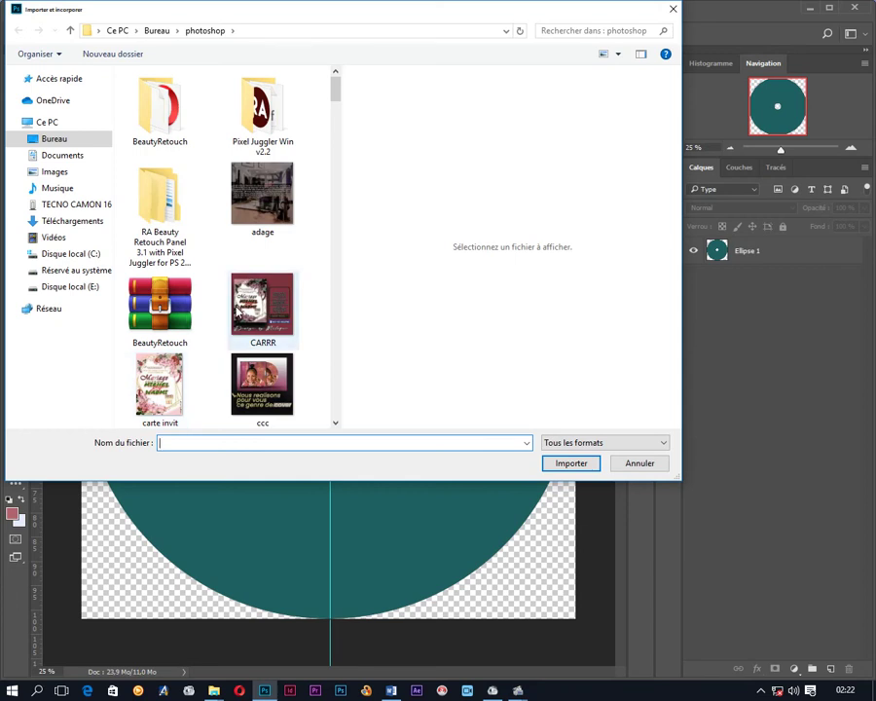
{"action": "scroll", "coordinate": [258, 308], "scroll_direction": "down", "scroll_amount": 1}
{"action": "scroll", "coordinate": [258, 308], "scroll_direction": "down", "scroll_amount": 3}
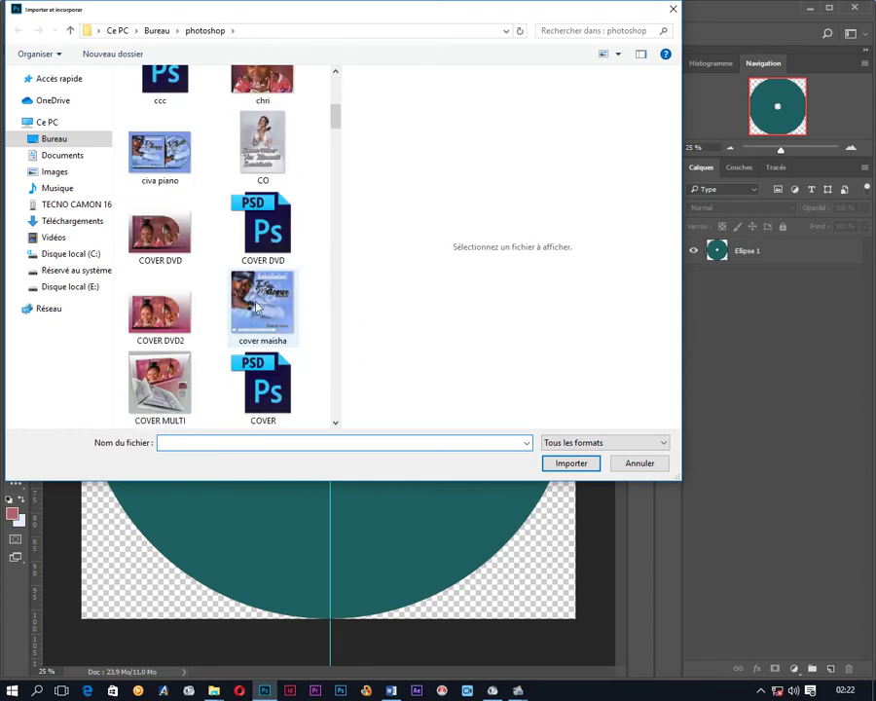
{"action": "left_click", "coordinate": [259, 308]}
{"action": "double_click", "coordinate": [258, 308]}
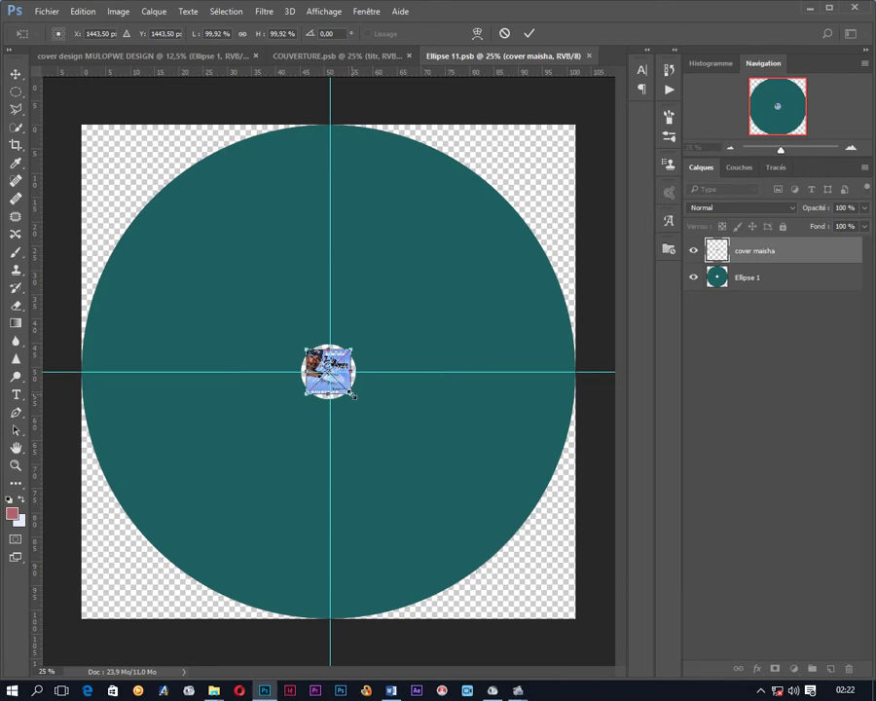
Scale the cover maisha artwork to fill the whole disc canvas and commit
{"action": "left_click_drag", "start_coordinate": [352, 394], "coordinate": [476, 570]}
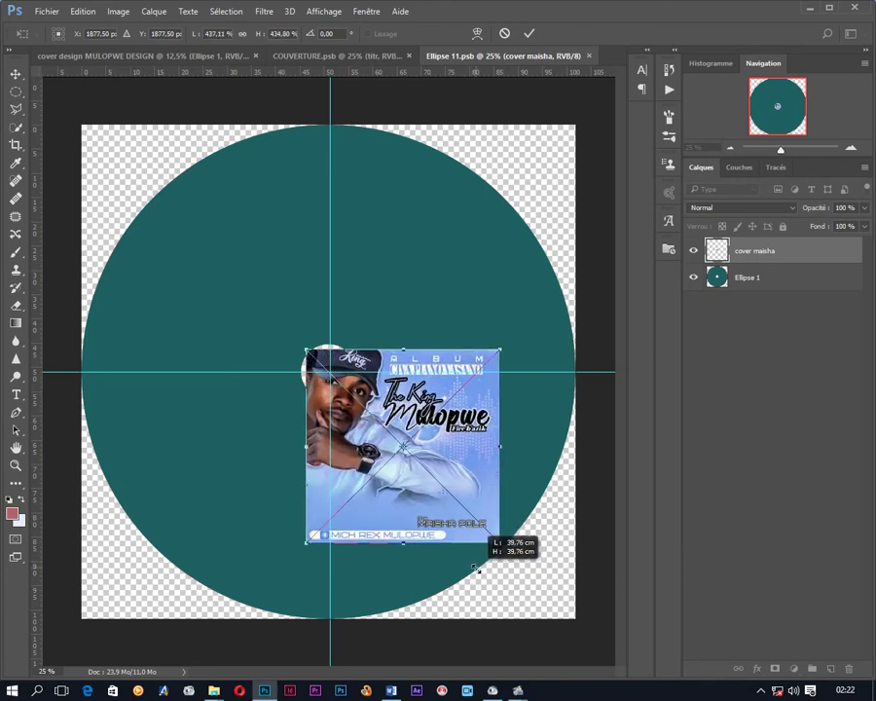
{"action": "left_click_drag", "start_coordinate": [306, 349], "coordinate": [61, 127]}
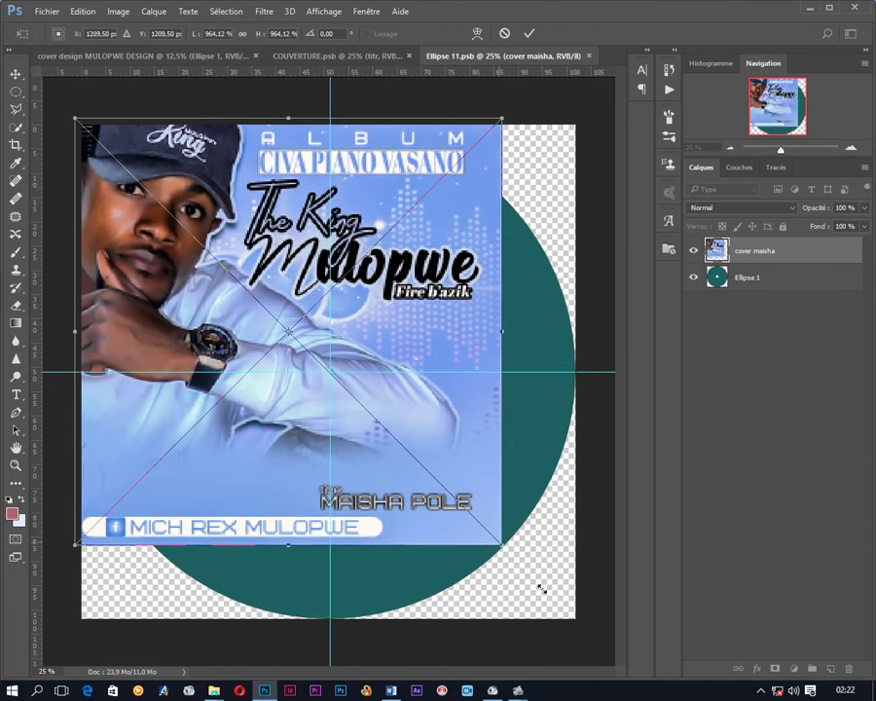
{"action": "left_click_drag", "start_coordinate": [502, 543], "coordinate": [590, 642]}
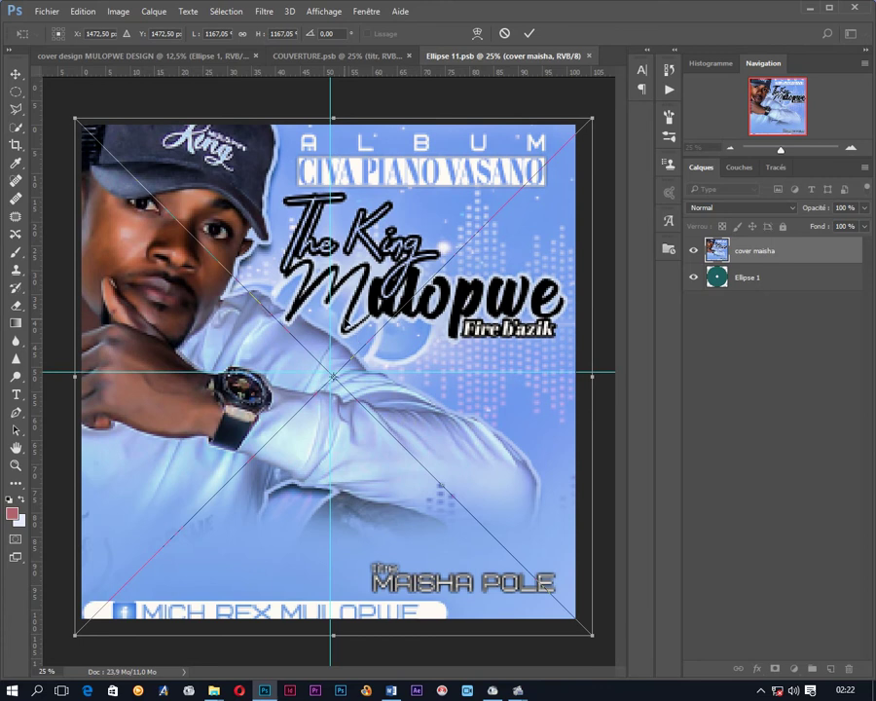
{"action": "mouse_move", "coordinate": [245, 226]}
{"action": "left_mouse_down"}
{"action": "mouse_move", "coordinate": [371, 319]}
{"action": "mouse_move", "coordinate": [361, 285]}
{"action": "left_mouse_up"}
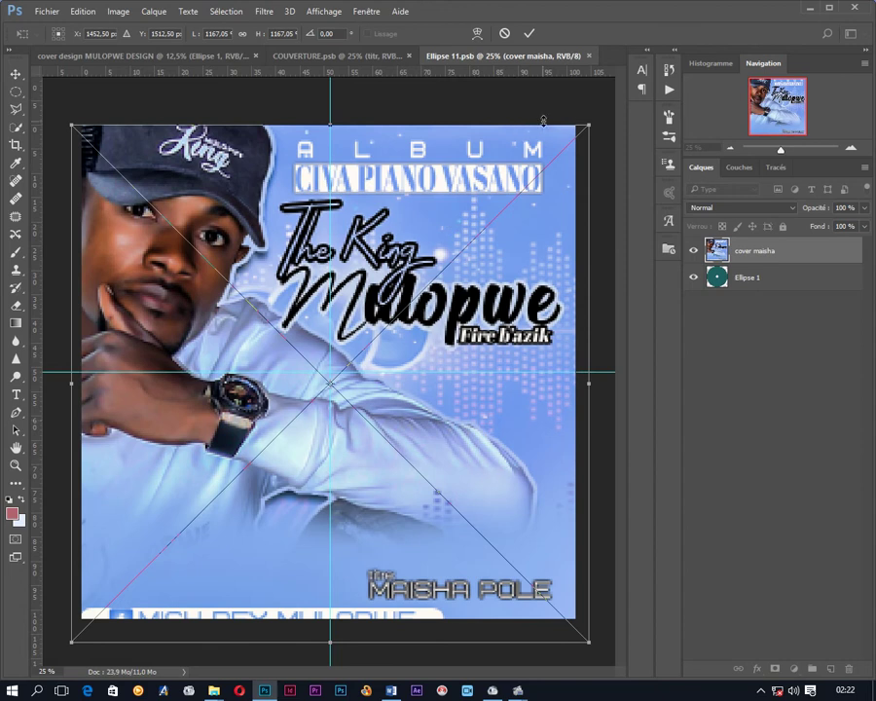
{"action": "left_click_drag", "start_coordinate": [589, 125], "coordinate": [560, 151]}
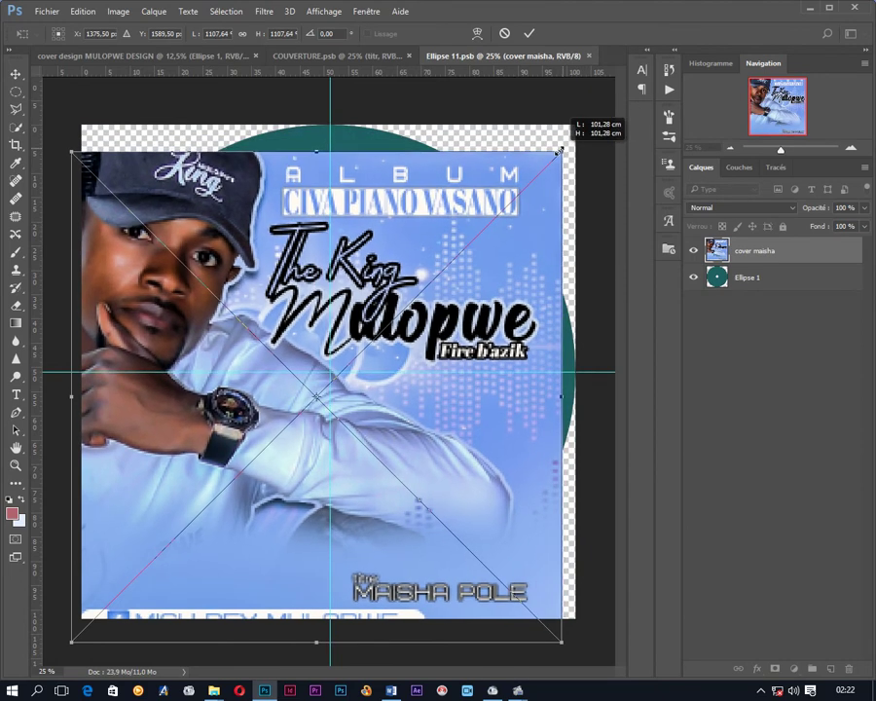
{"action": "left_click_drag", "start_coordinate": [487, 195], "coordinate": [494, 170]}
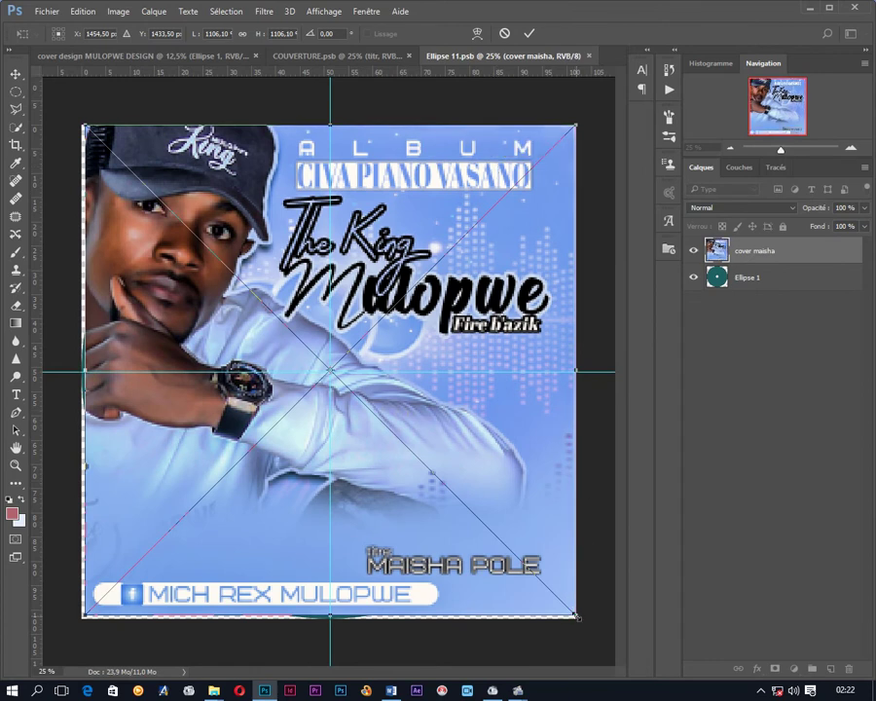
{"action": "left_click_drag", "start_coordinate": [575, 616], "coordinate": [579, 625]}
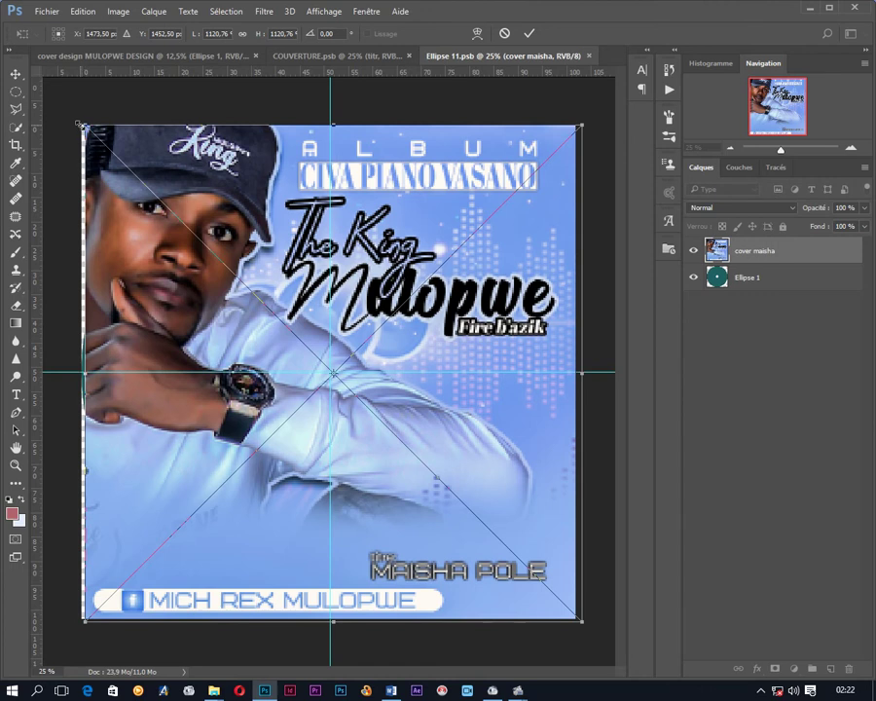
{"action": "left_click_drag", "start_coordinate": [80, 125], "coordinate": [75, 121]}
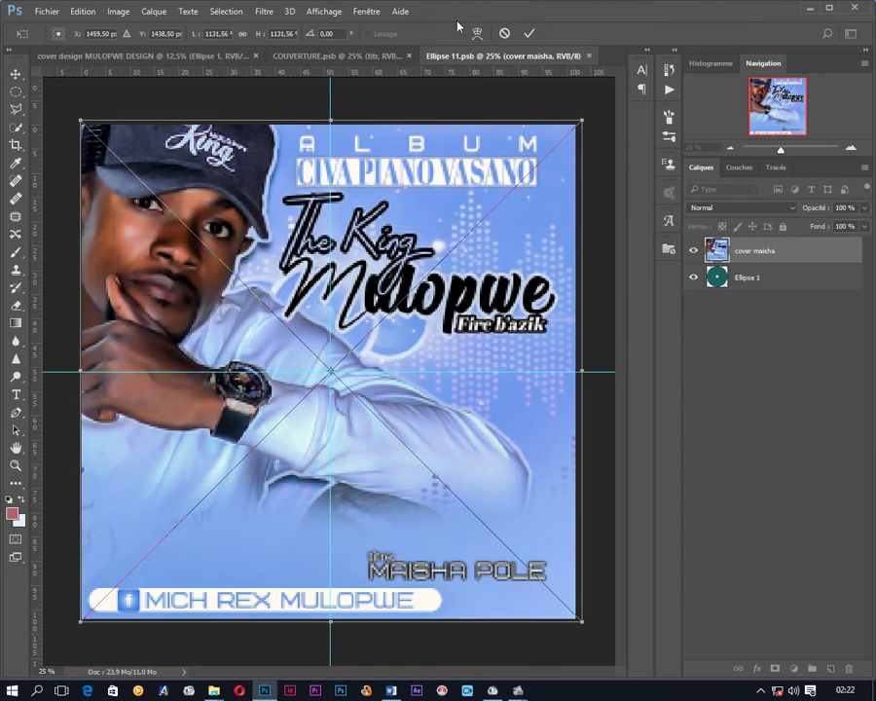
{"action": "left_click", "coordinate": [535, 36]}
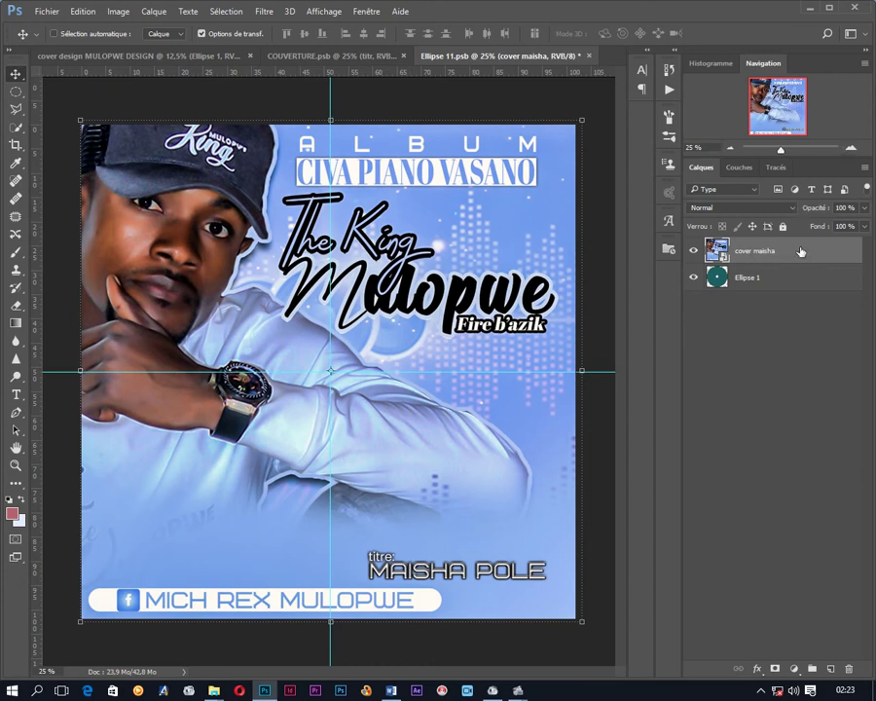
Clip cover maisha to the disc, rotate it about -42.6°, and save Ellipse 11.psb
{"action": "right_click", "coordinate": [801, 253]}
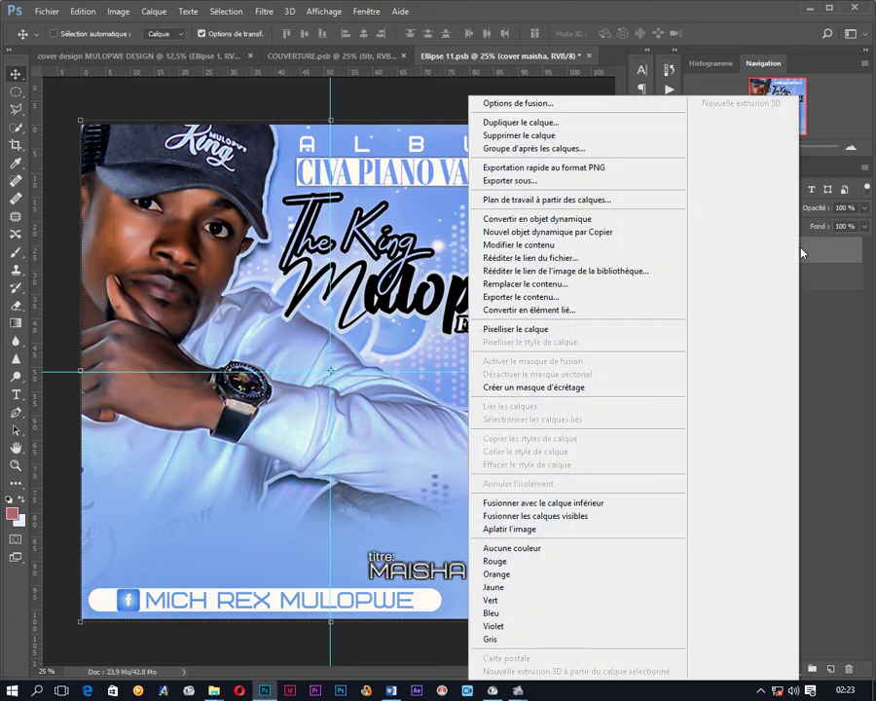
{"action": "left_click", "coordinate": [524, 392]}
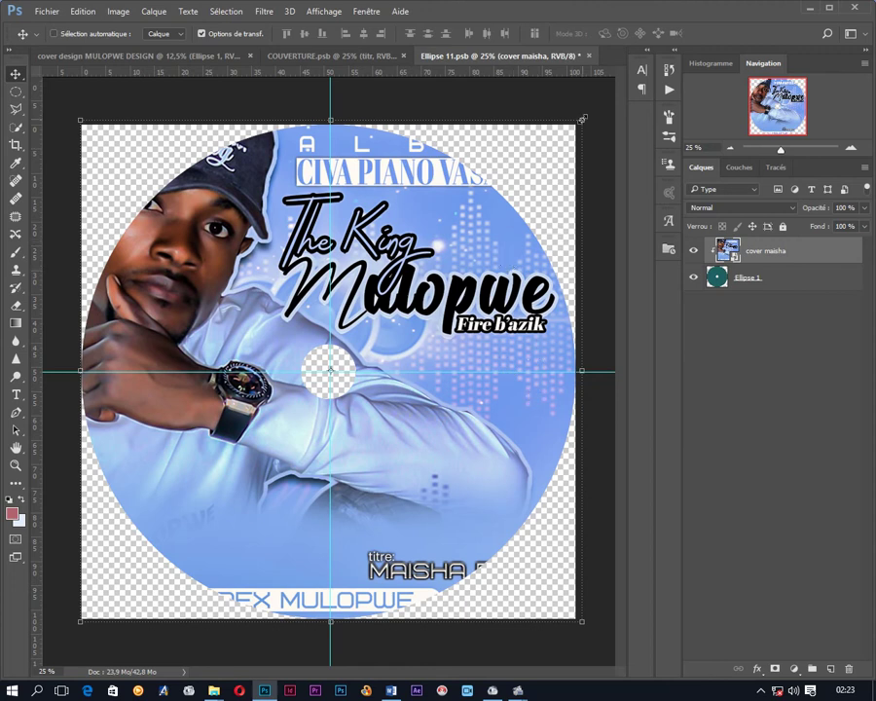
{"action": "mouse_move", "coordinate": [582, 119]}
{"action": "left_mouse_down"}
{"action": "mouse_move", "coordinate": [648, 256]}
{"action": "mouse_move", "coordinate": [668, 342]}
{"action": "mouse_move", "coordinate": [385, 14]}
{"action": "mouse_move", "coordinate": [345, 16]}
{"action": "left_mouse_up"}
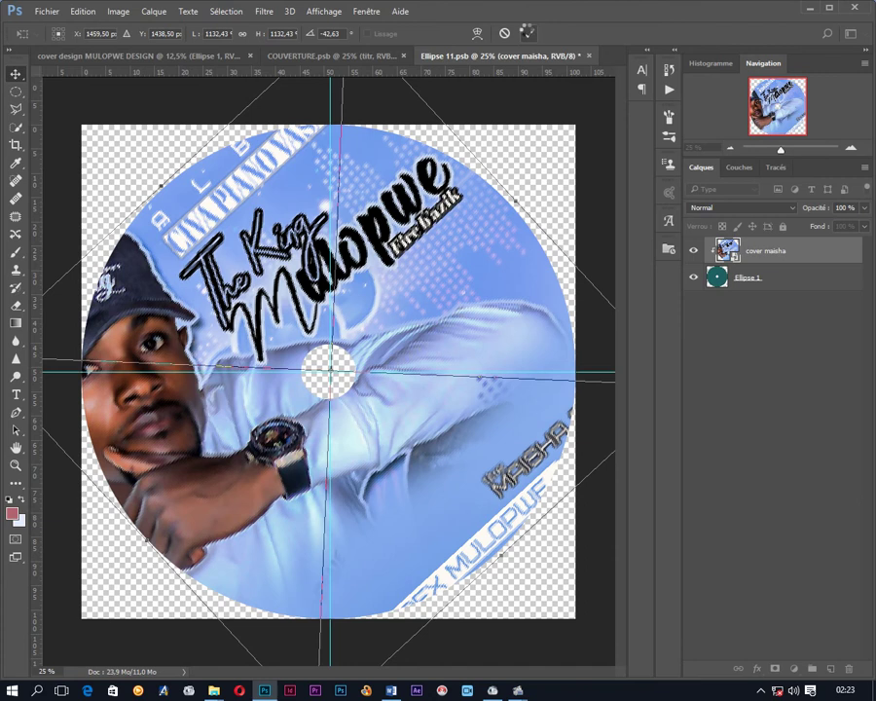
{"action": "left_click", "coordinate": [529, 34]}
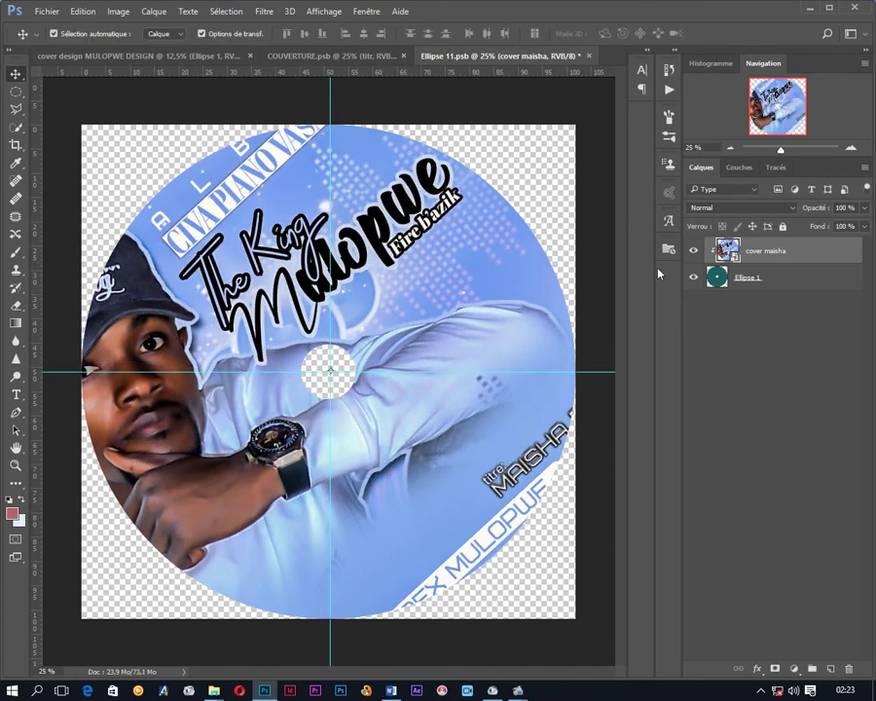
{"action": "key", "text": "ctrl+s"}
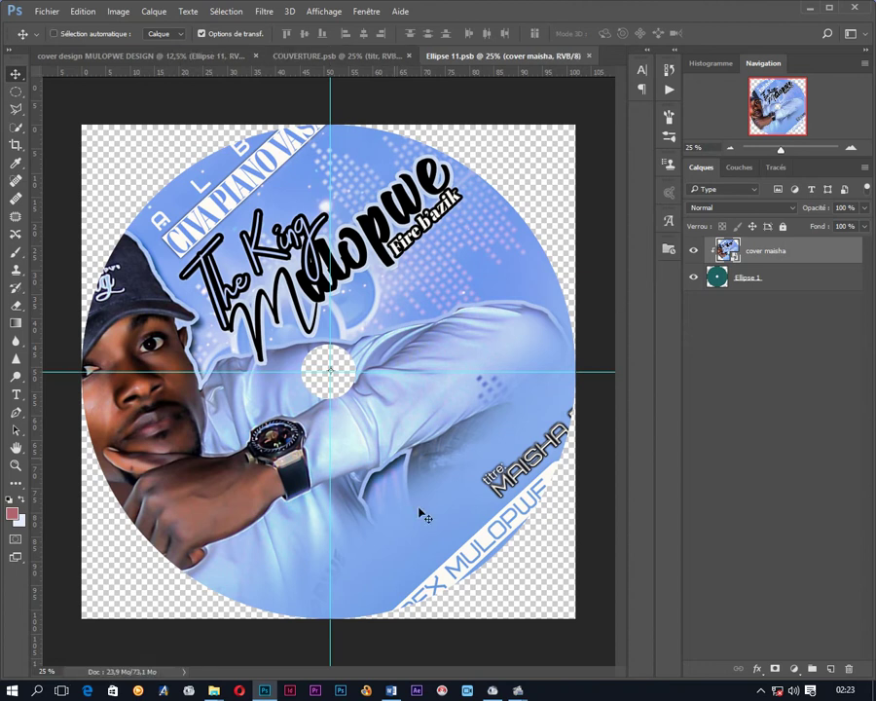
Add the line 'N’OUBLIER PAS D’ENREGISTRER' below 'ENREGISTRER CTRL+S' in the Word notes
{"action": "left_click", "coordinate": [392, 691]}
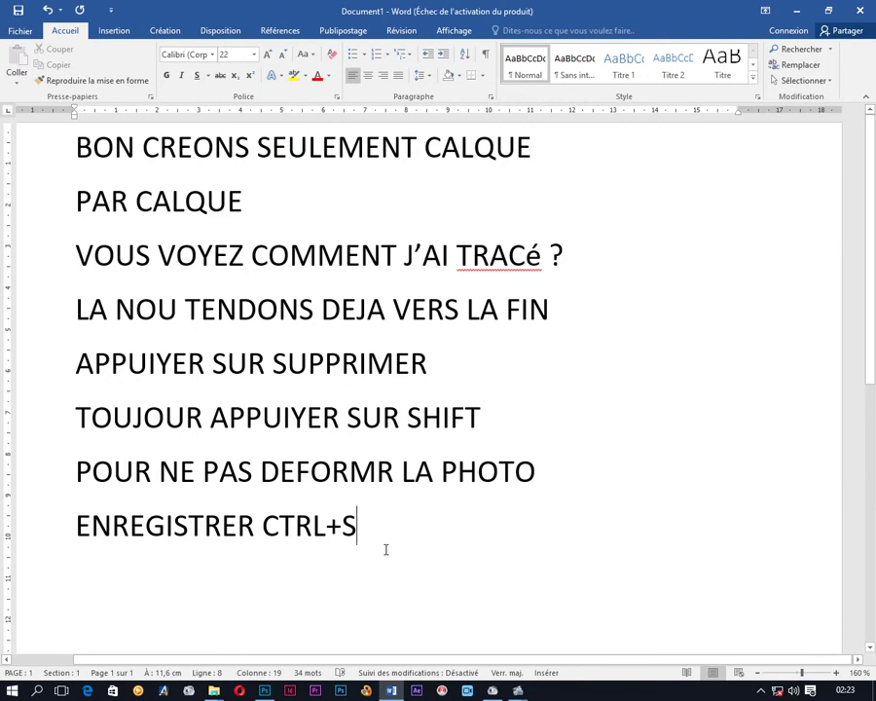
{"action": "key", "text": "Return"}
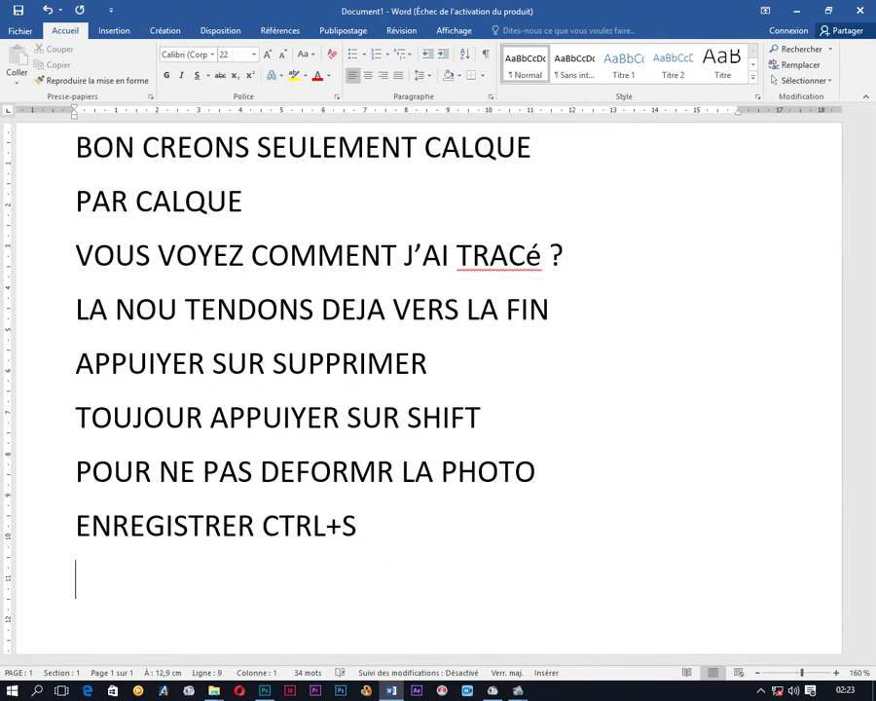
{"action": "type", "text": "N4"}
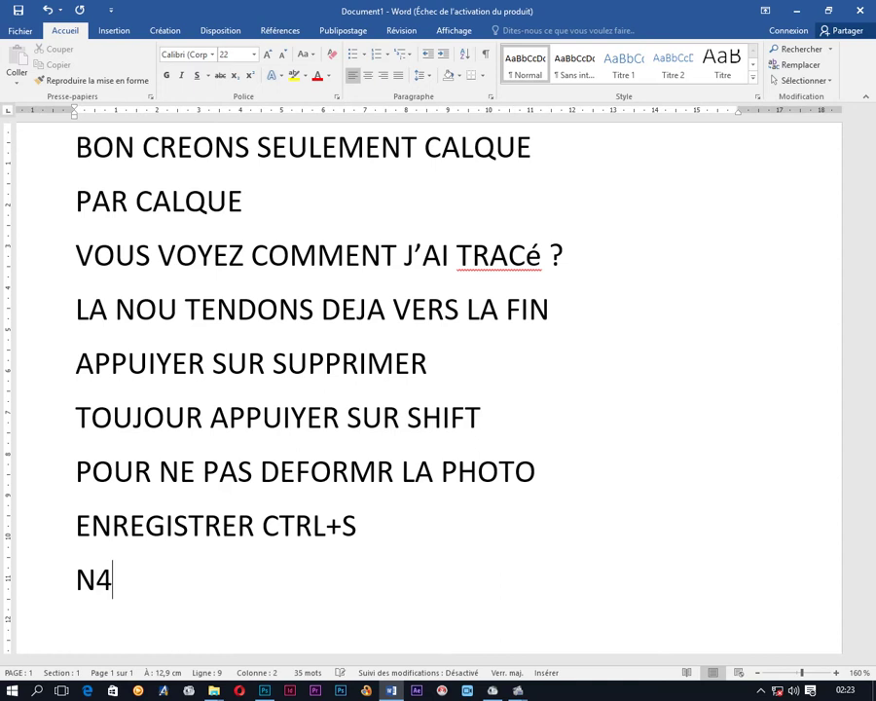
{"action": "key", "text": "BackSpace"}
{"action": "type", "text": "'"}
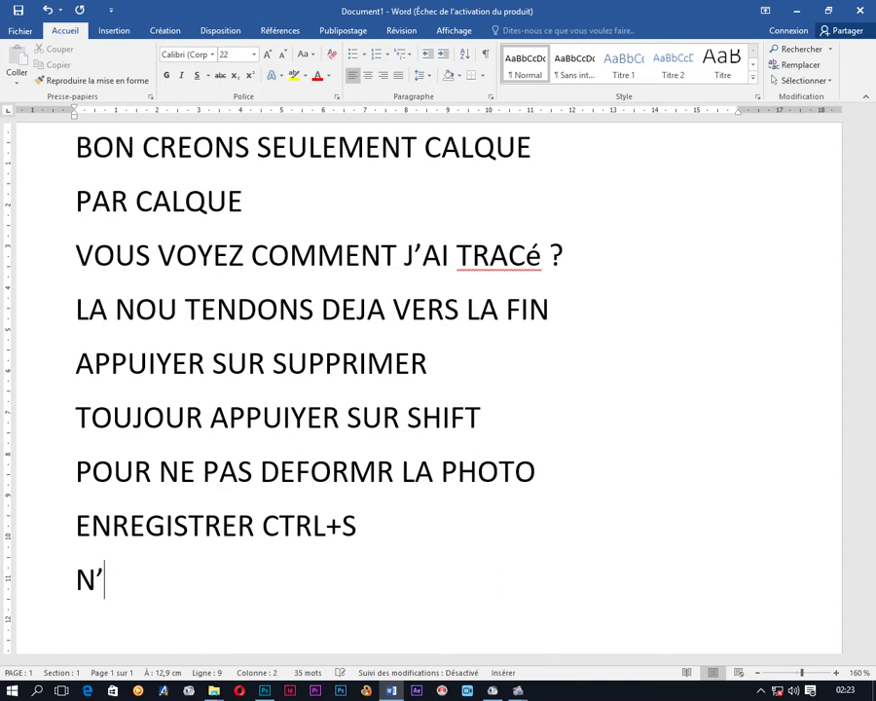
{"action": "type", "text": "OUB"}
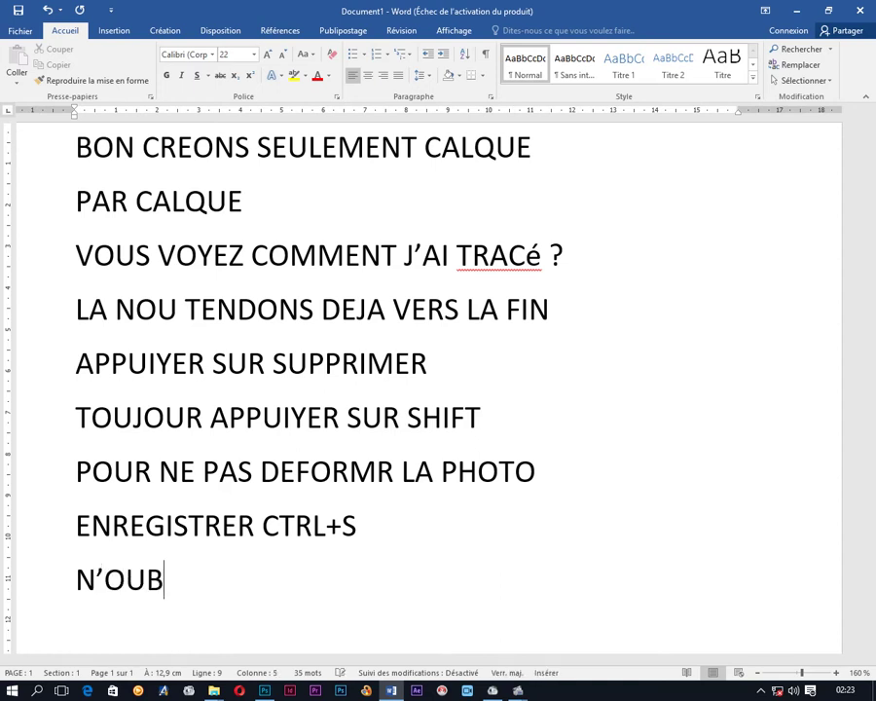
{"action": "type", "text": "LIER "}
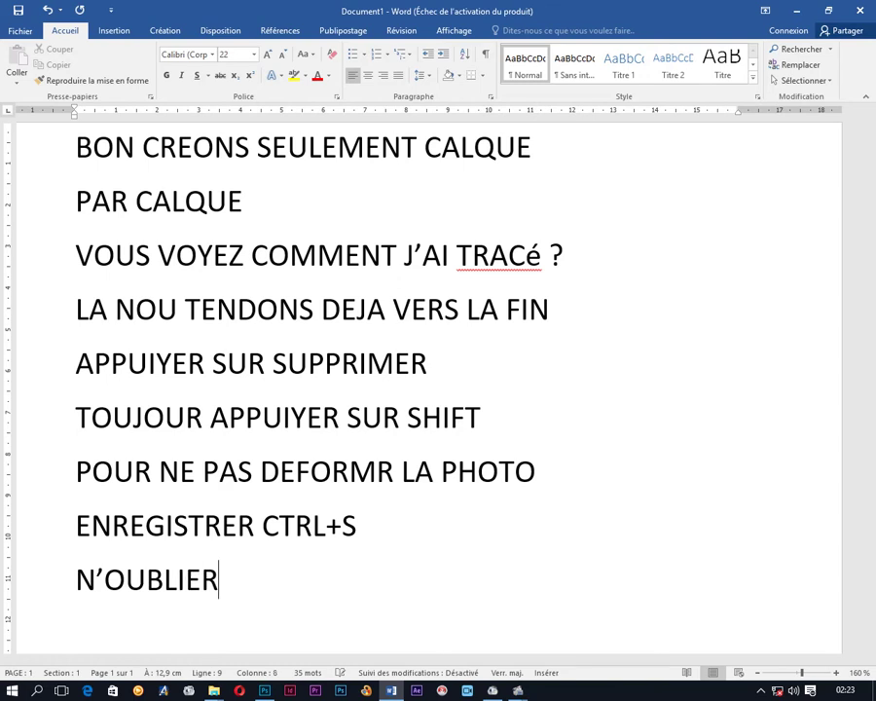
{"action": "type", "text": "PA"}
{"action": "type", "text": "S D"}
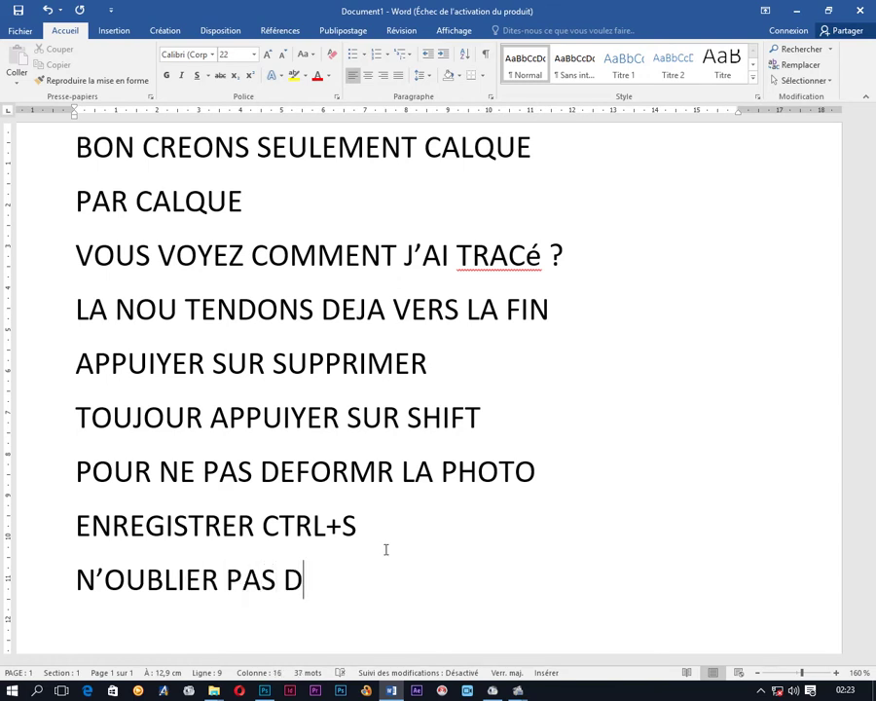
{"action": "type", "text": "’EN"}
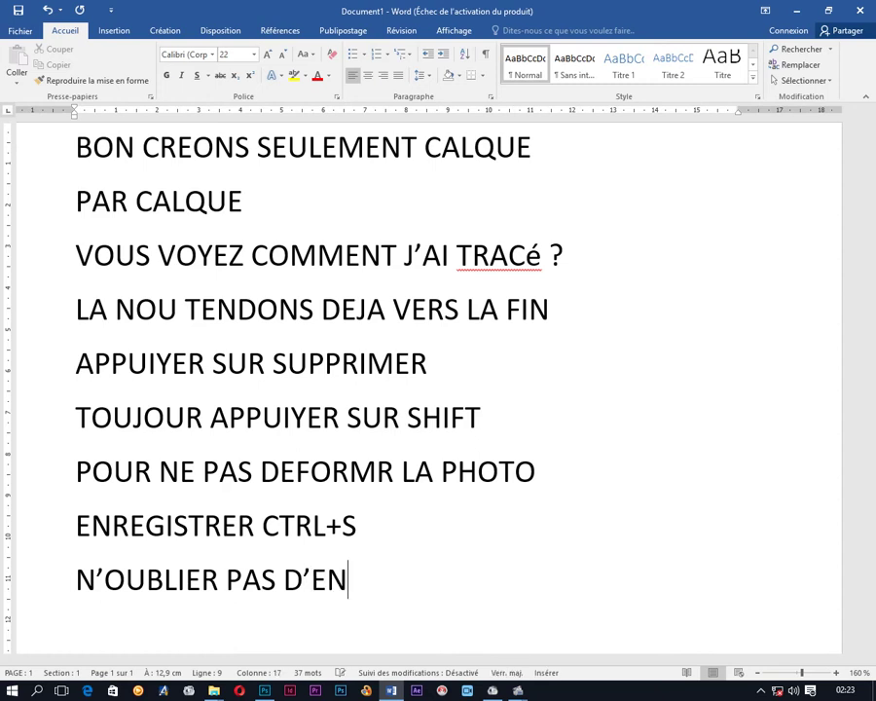
{"action": "type", "text": "RE"}
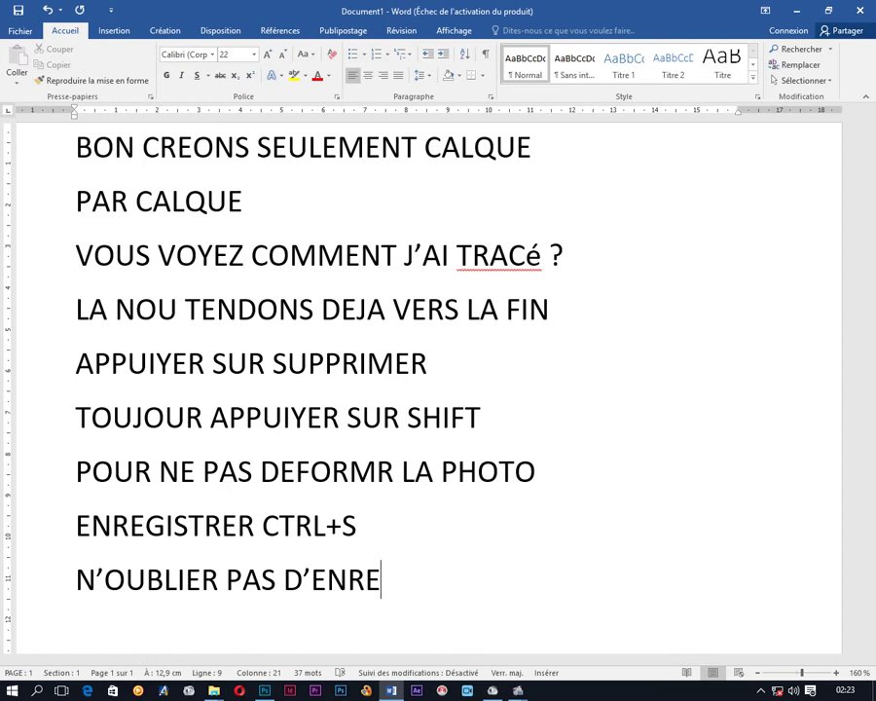
{"action": "type", "text": "GI"}
{"action": "type", "text": "STRER"}
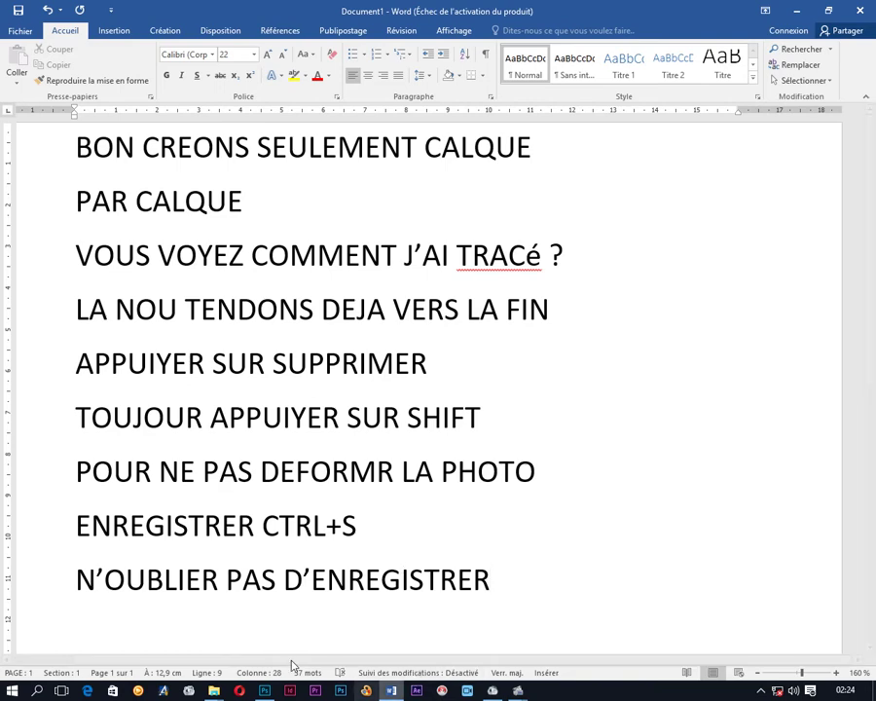
Bring Photoshop forward and show the cover design MULOPWE DESIGN mockup
{"action": "left_click", "coordinate": [266, 691]}
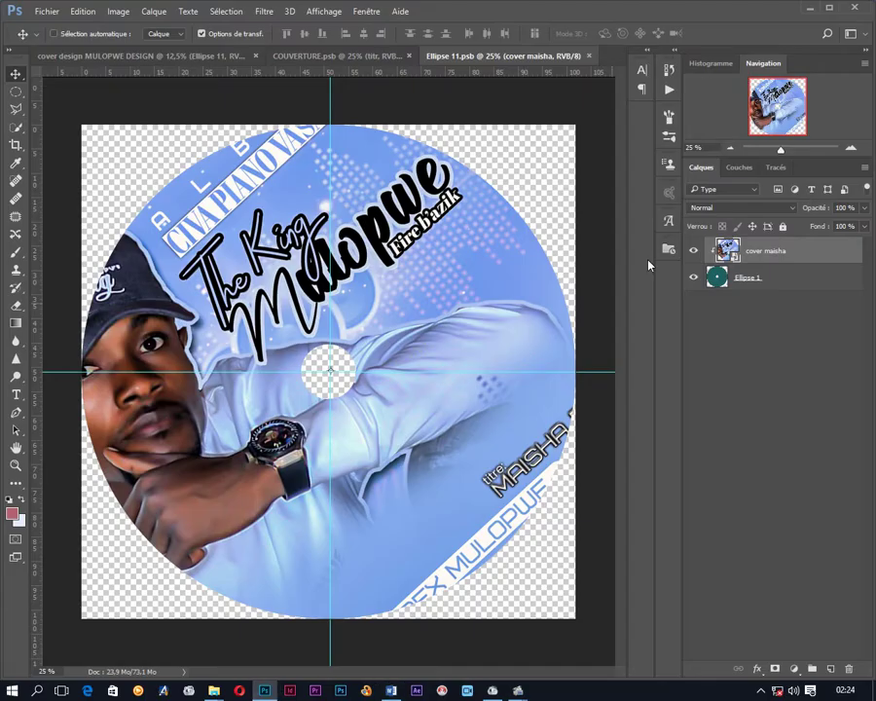
{"action": "left_click", "coordinate": [136, 56]}
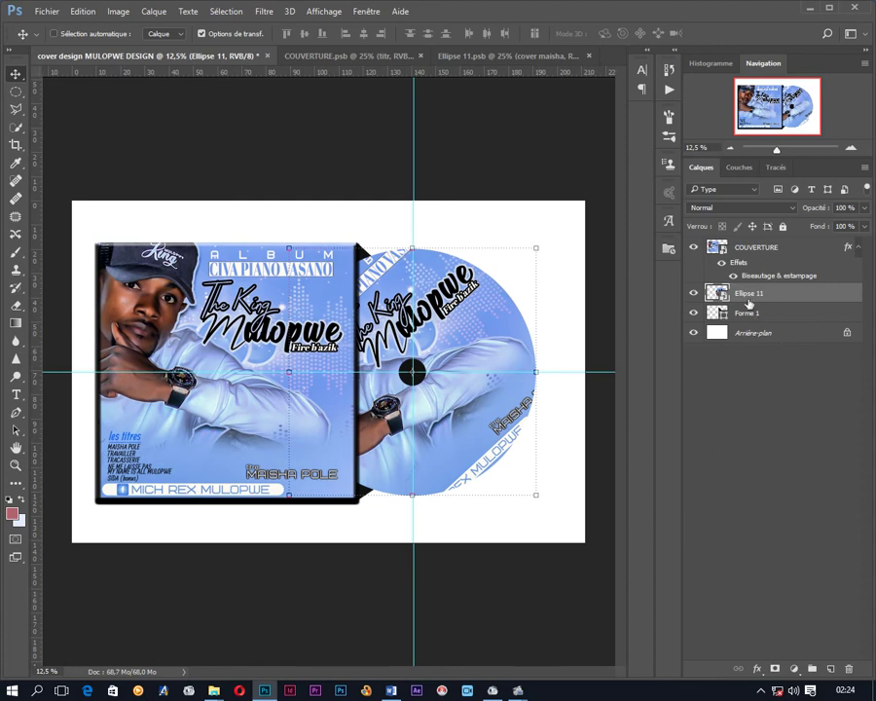
Copy the COUVERTURE layer style and paste it onto the Ellipse 11 disc layer
{"action": "left_click", "coordinate": [793, 251]}
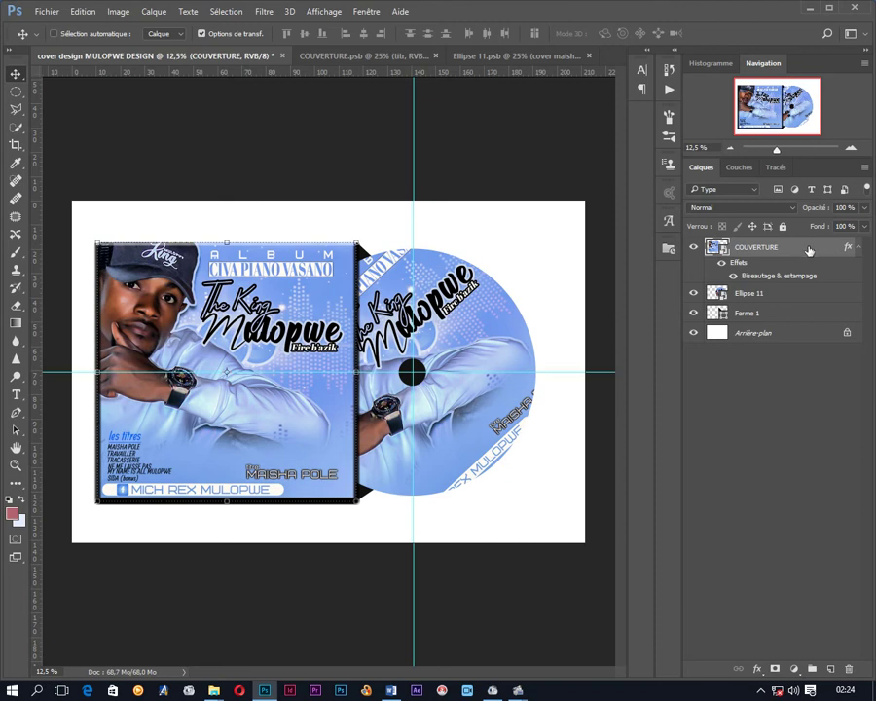
{"action": "right_click", "coordinate": [808, 252]}
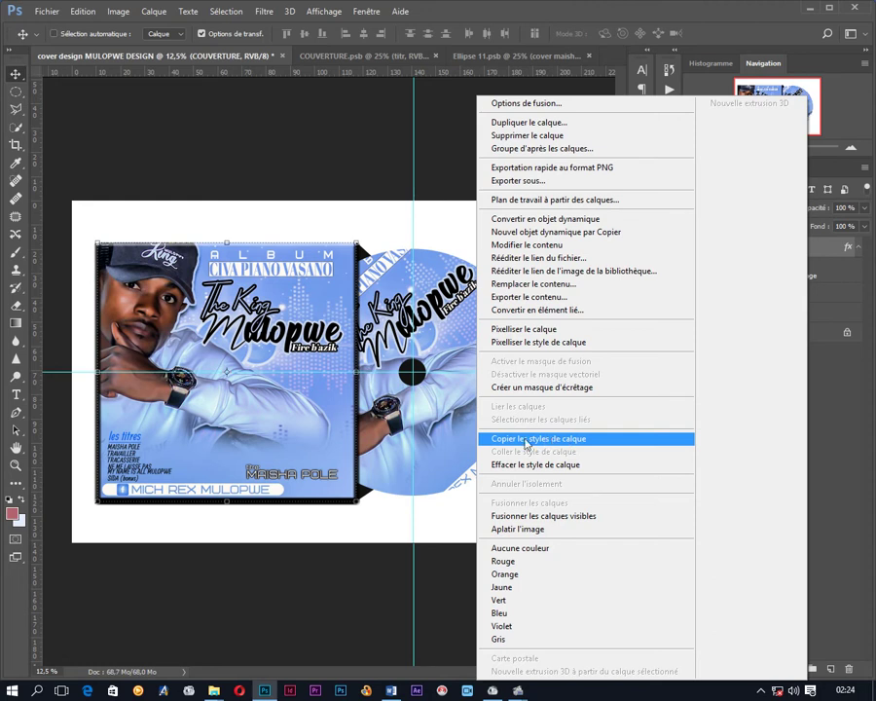
{"action": "key", "text": "Escape"}
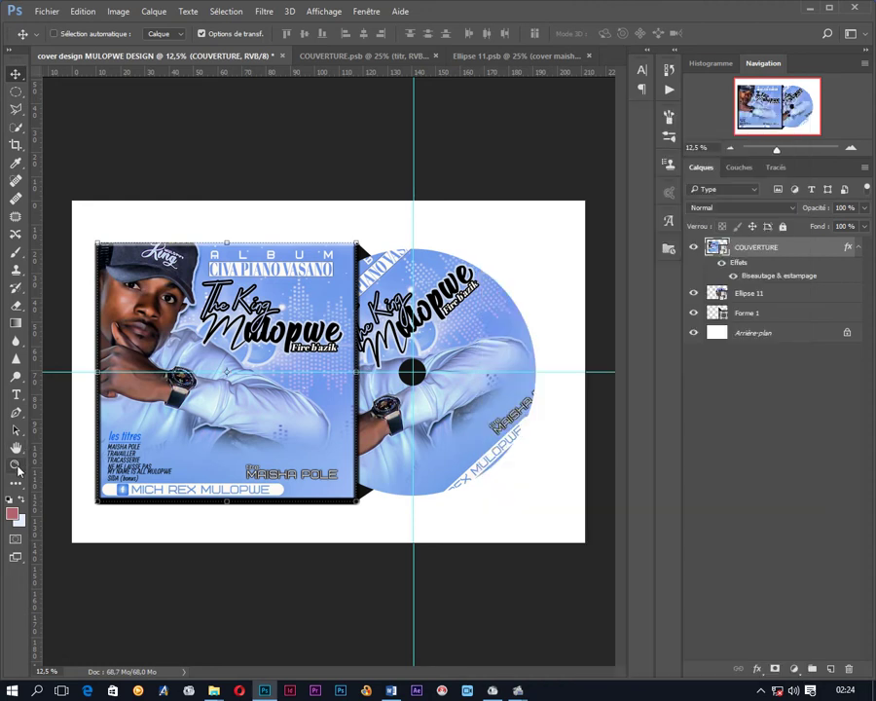
{"action": "right_click", "coordinate": [789, 258]}
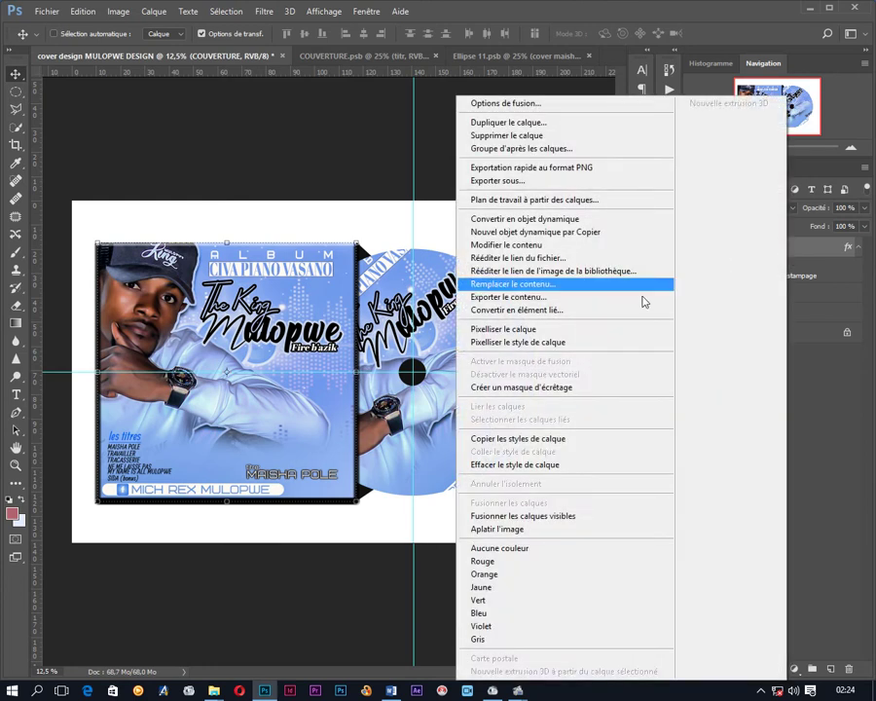
{"action": "left_click", "coordinate": [567, 439]}
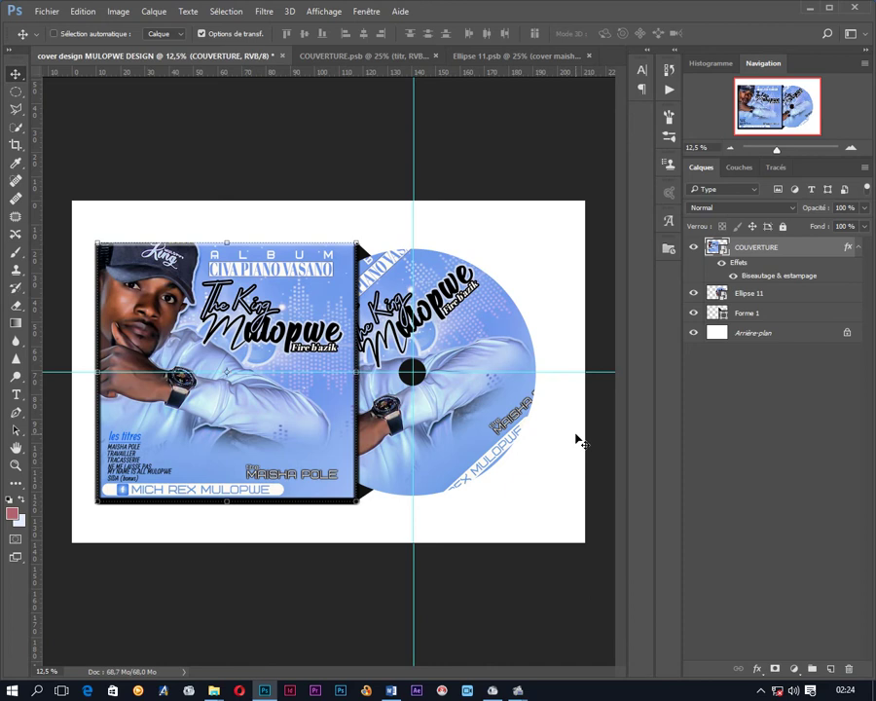
{"action": "left_click", "coordinate": [794, 303]}
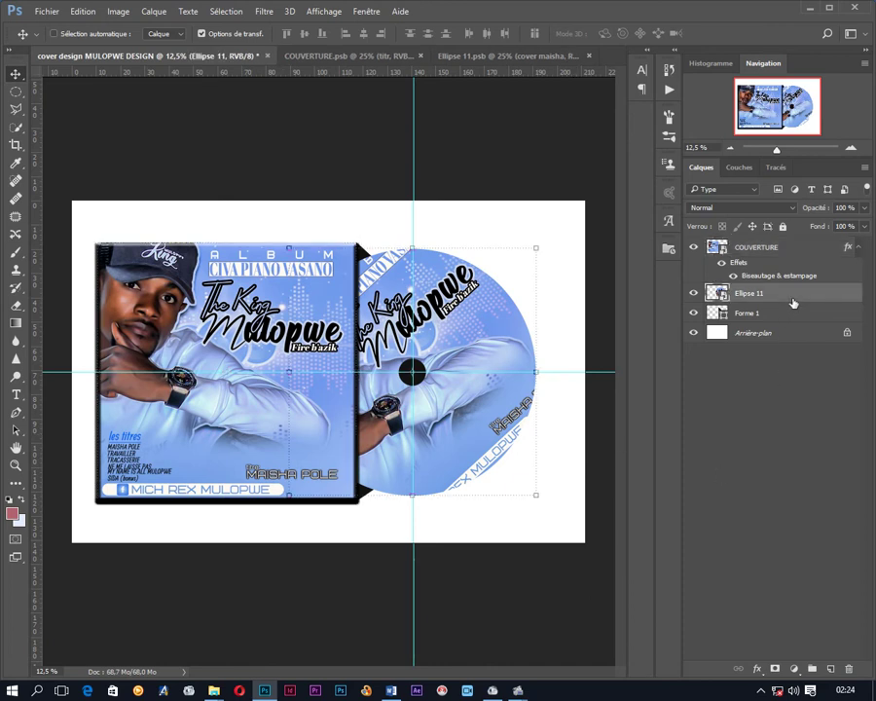
{"action": "right_click", "coordinate": [807, 297]}
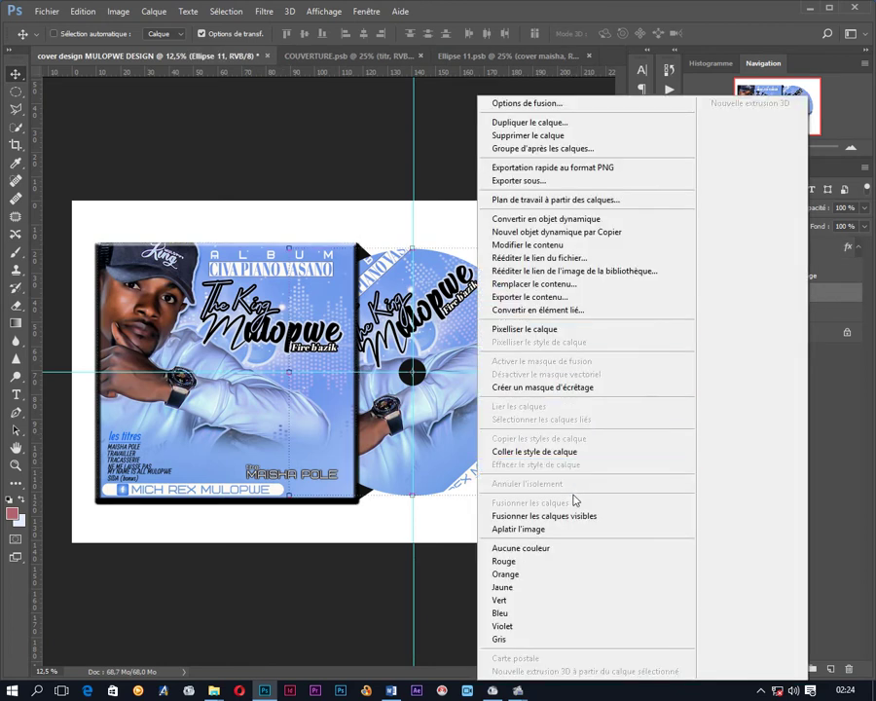
{"action": "left_click", "coordinate": [551, 452]}
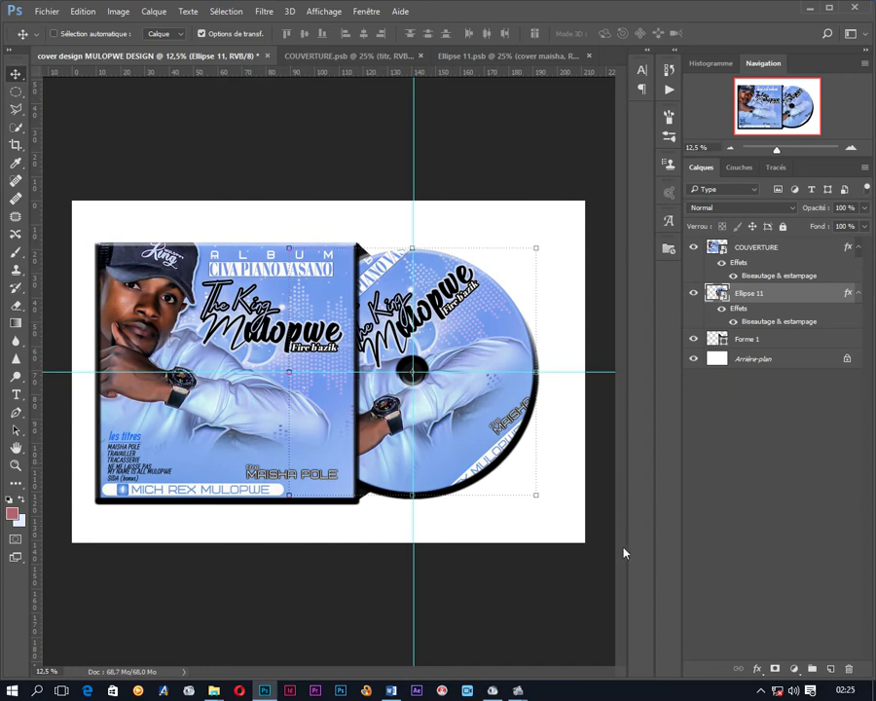
Open Ellipse 11's Bevel & Emboss settings and make a first bevel size adjustment
{"action": "double_click", "coordinate": [827, 300]}
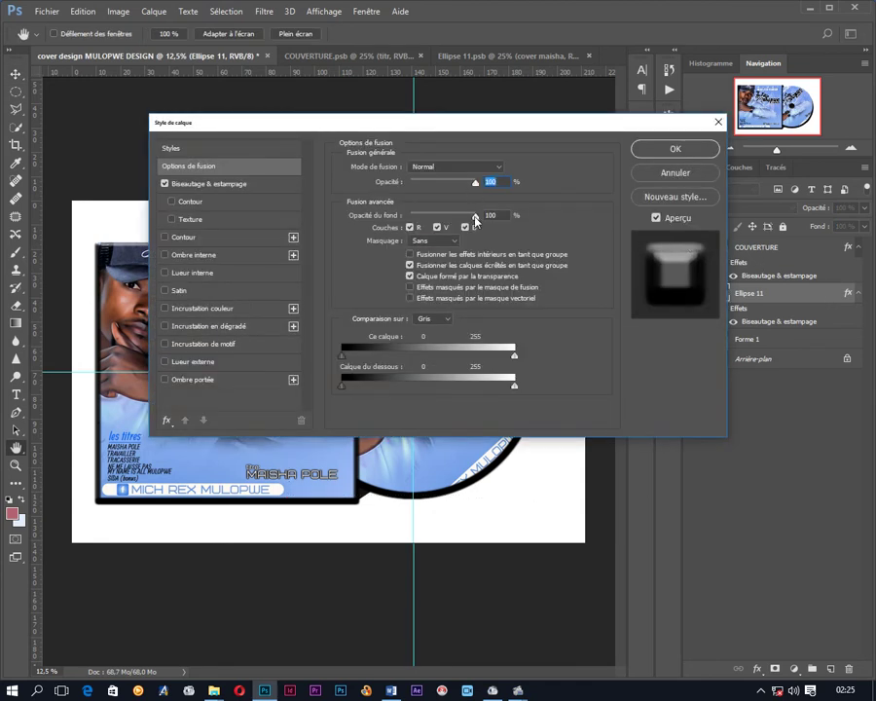
{"action": "left_click", "coordinate": [242, 187]}
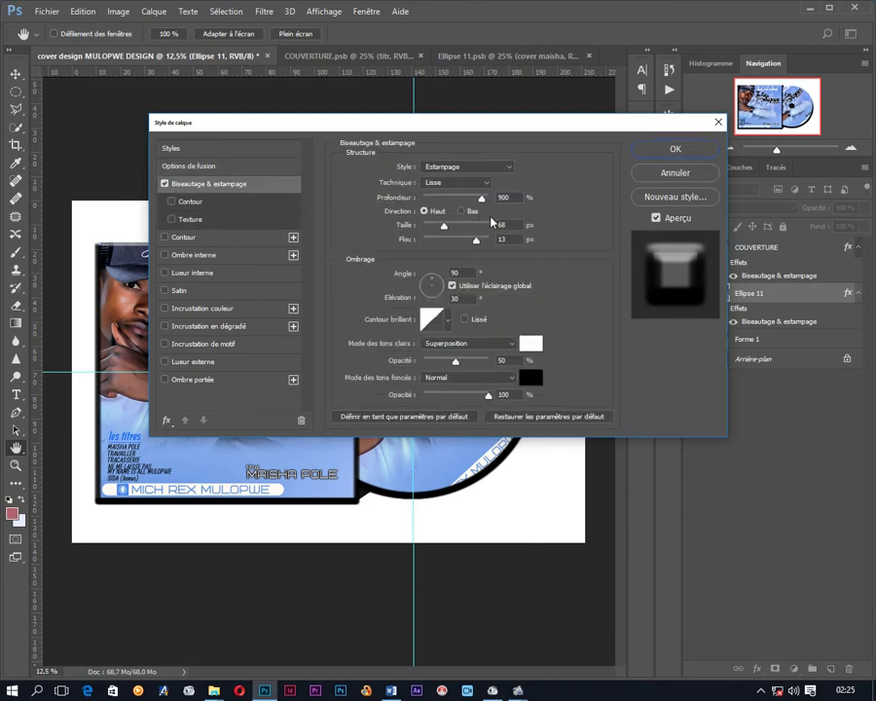
{"action": "left_click_drag", "start_coordinate": [444, 227], "coordinate": [435, 236]}
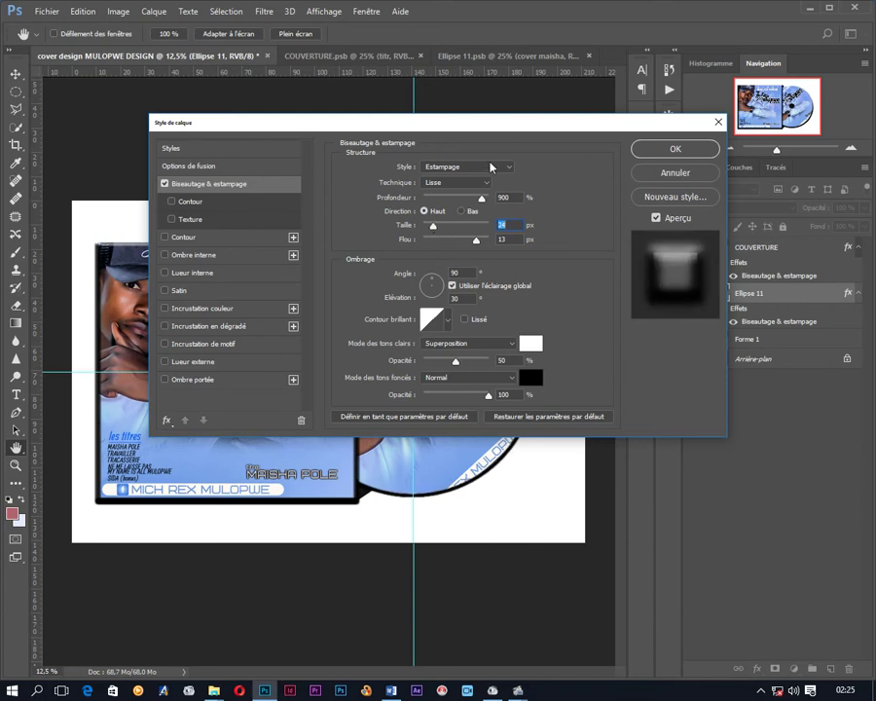
{"action": "mouse_move", "coordinate": [516, 125]}
{"action": "left_mouse_down"}
{"action": "mouse_move", "coordinate": [693, 405]}
{"action": "mouse_move", "coordinate": [869, 501]}
{"action": "mouse_move", "coordinate": [834, 205]}
{"action": "left_mouse_up"}
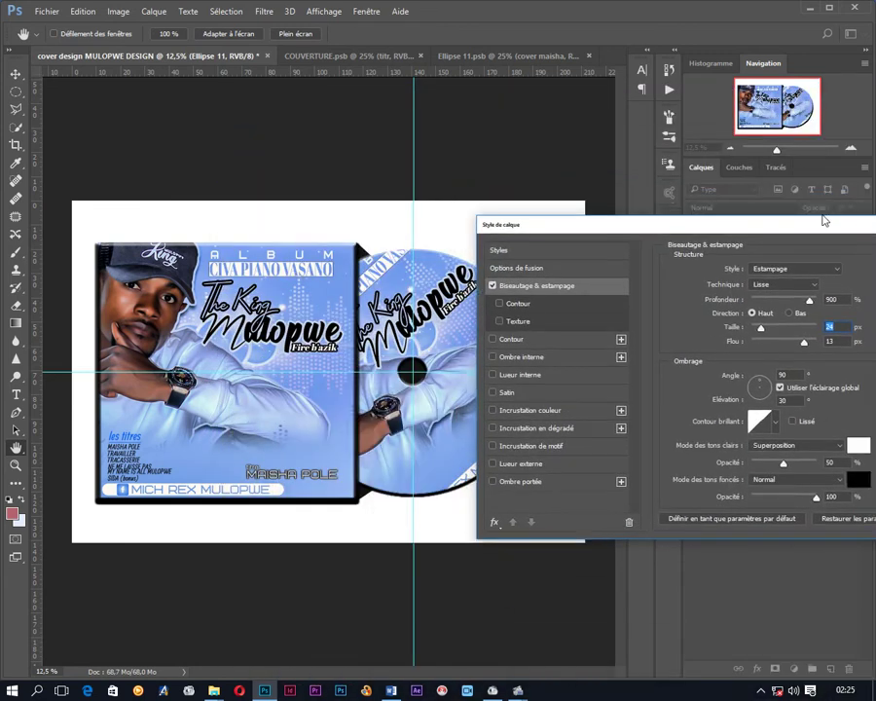
{"action": "left_click_drag", "start_coordinate": [835, 205], "coordinate": [739, 179]}
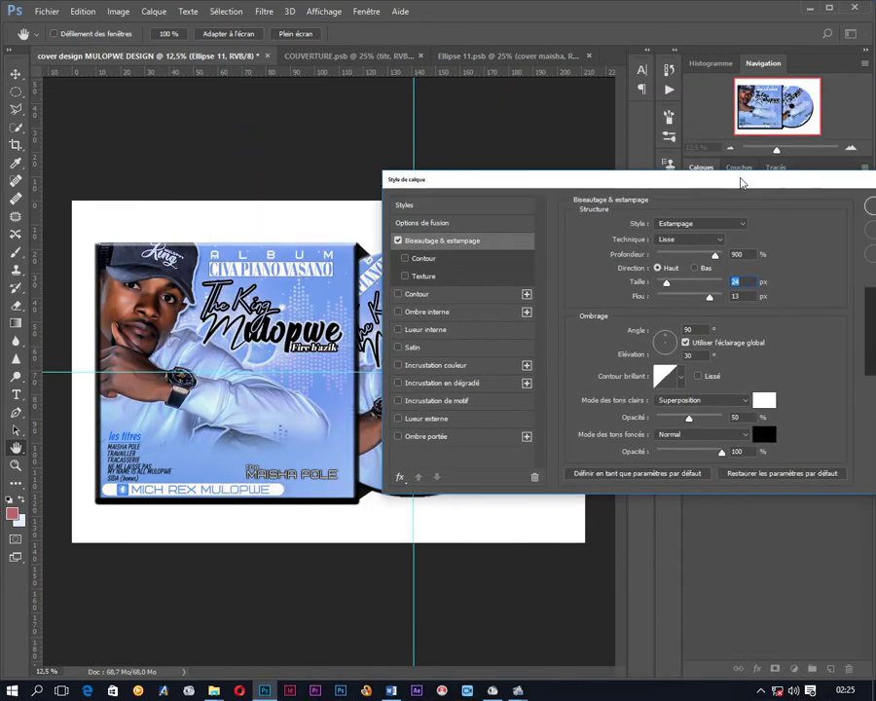
Set the bevel highlight mode to Normal at 0% opacity with a smoothed gloss contour
{"action": "left_click", "coordinate": [681, 376]}
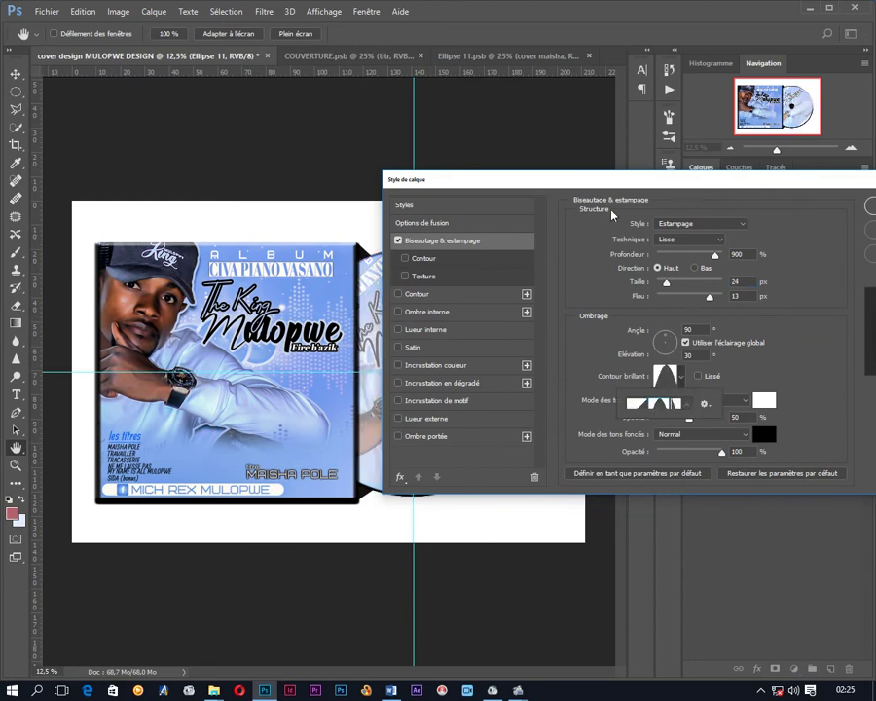
{"action": "mouse_move", "coordinate": [606, 183]}
{"action": "left_mouse_down"}
{"action": "mouse_move", "coordinate": [847, 350]}
{"action": "mouse_move", "coordinate": [665, 127]}
{"action": "left_mouse_up"}
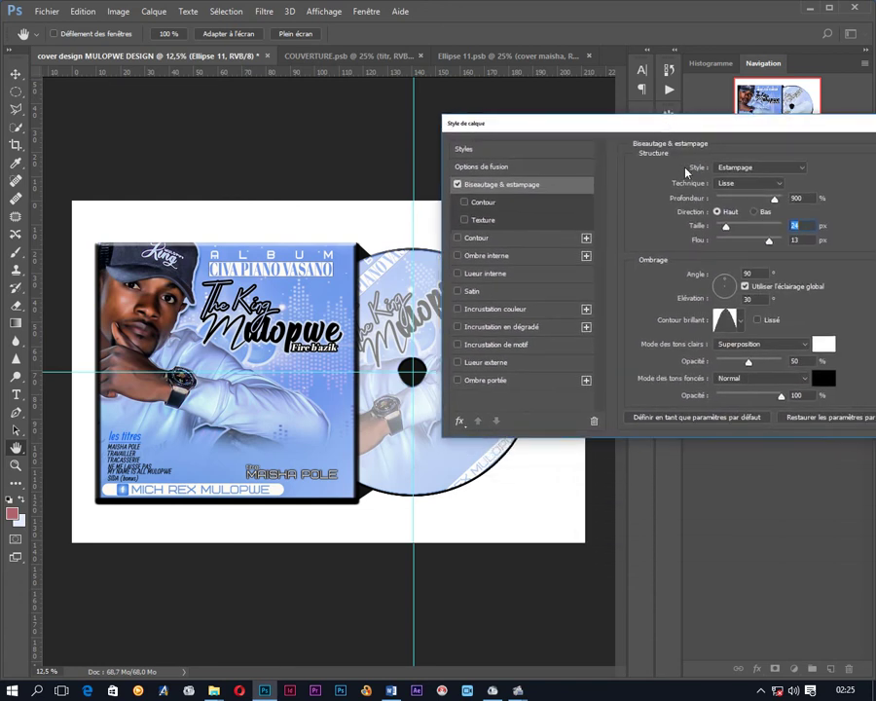
{"action": "left_click", "coordinate": [790, 346]}
{"action": "left_click", "coordinate": [779, 344]}
{"action": "left_click", "coordinate": [759, 357]}
{"action": "left_click", "coordinate": [758, 321]}
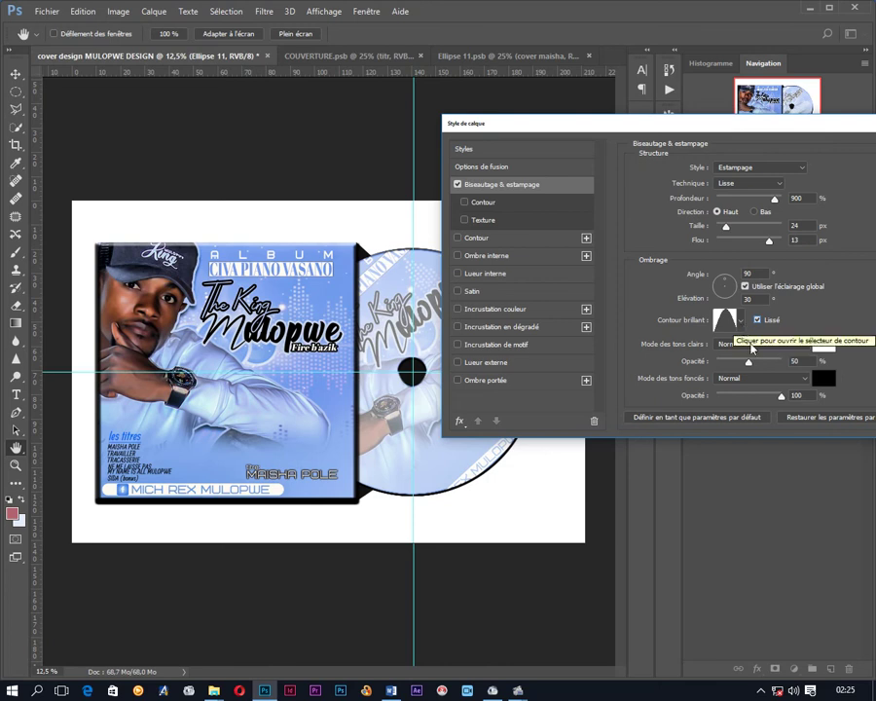
{"action": "left_click_drag", "start_coordinate": [751, 364], "coordinate": [711, 362]}
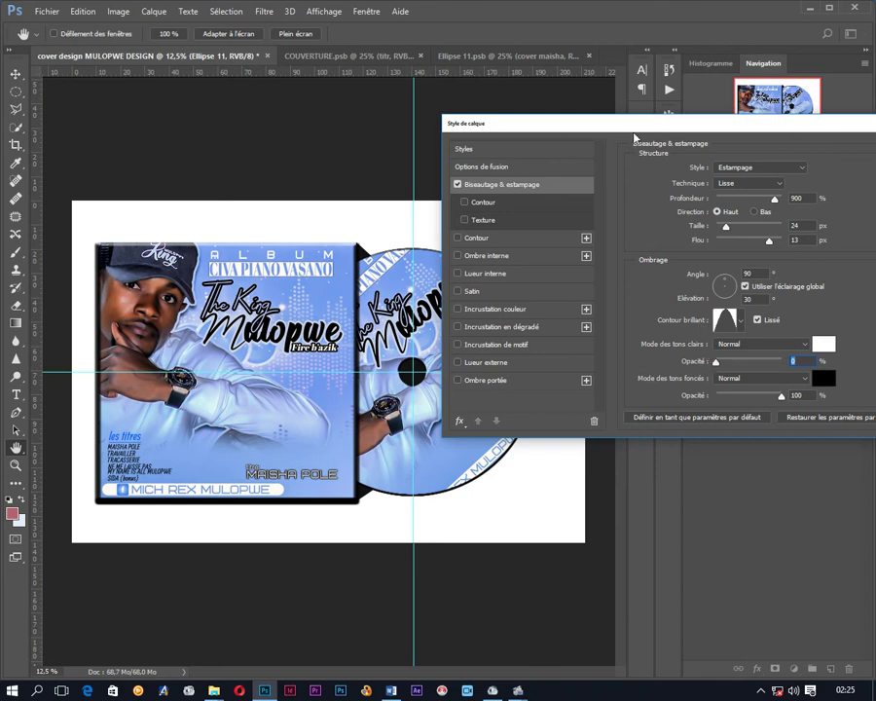
Try the linear gloss contour, then settle on the peaked gloss contour
{"action": "mouse_move", "coordinate": [634, 135]}
{"action": "left_mouse_down"}
{"action": "mouse_move", "coordinate": [786, 241]}
{"action": "mouse_move", "coordinate": [800, 310]}
{"action": "mouse_move", "coordinate": [740, 156]}
{"action": "mouse_move", "coordinate": [705, 128]}
{"action": "mouse_move", "coordinate": [689, 215]}
{"action": "mouse_move", "coordinate": [626, 176]}
{"action": "left_mouse_up"}
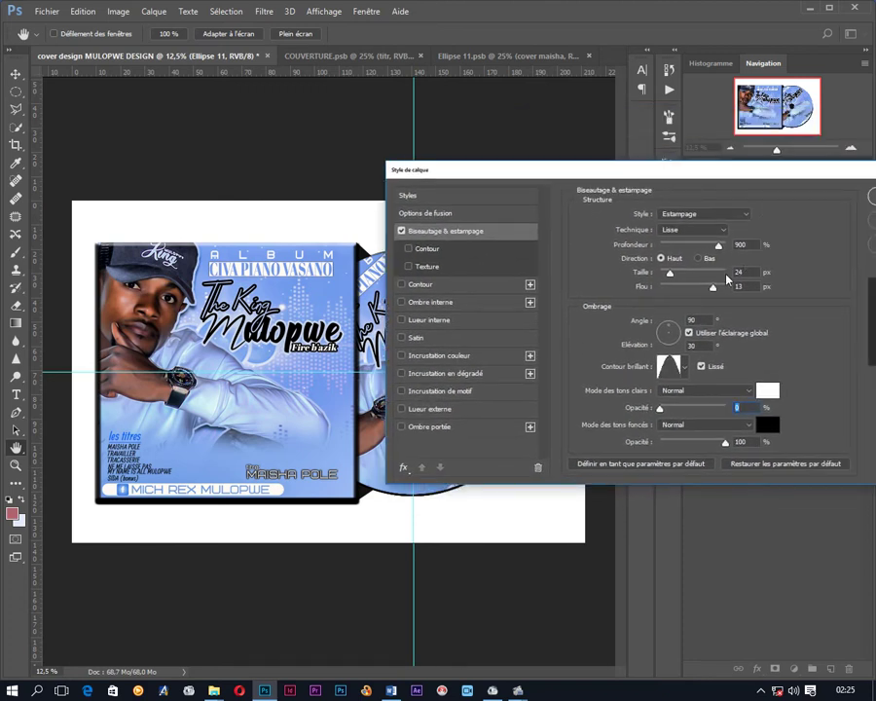
{"action": "left_click", "coordinate": [684, 368]}
{"action": "left_click", "coordinate": [636, 395]}
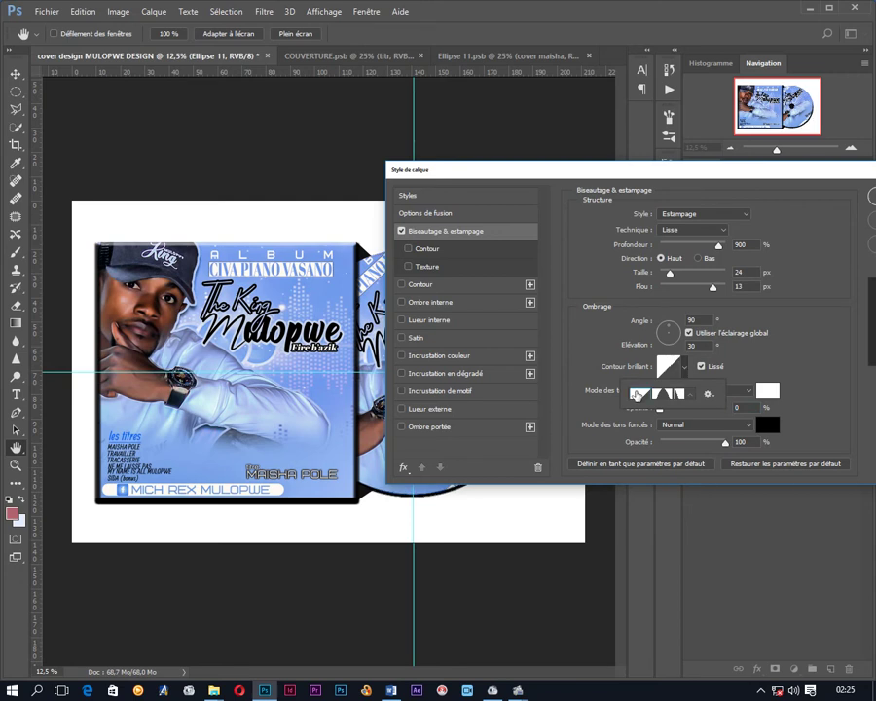
{"action": "mouse_move", "coordinate": [615, 172]}
{"action": "left_mouse_down"}
{"action": "mouse_move", "coordinate": [734, 214]}
{"action": "mouse_move", "coordinate": [874, 172]}
{"action": "mouse_move", "coordinate": [816, 126]}
{"action": "left_mouse_up"}
{"action": "left_click", "coordinate": [839, 325]}
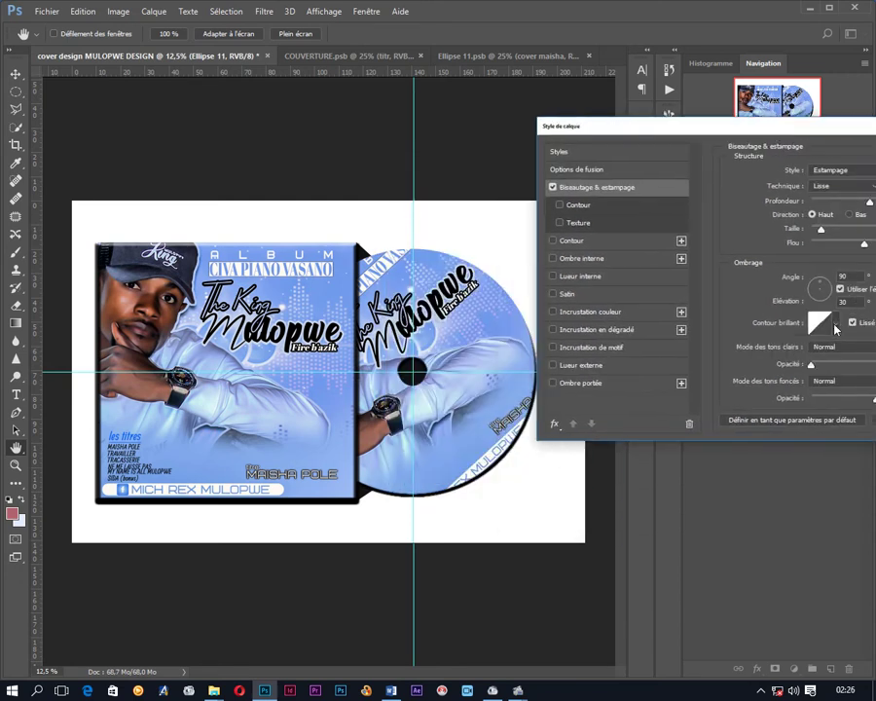
{"action": "left_click", "coordinate": [817, 351]}
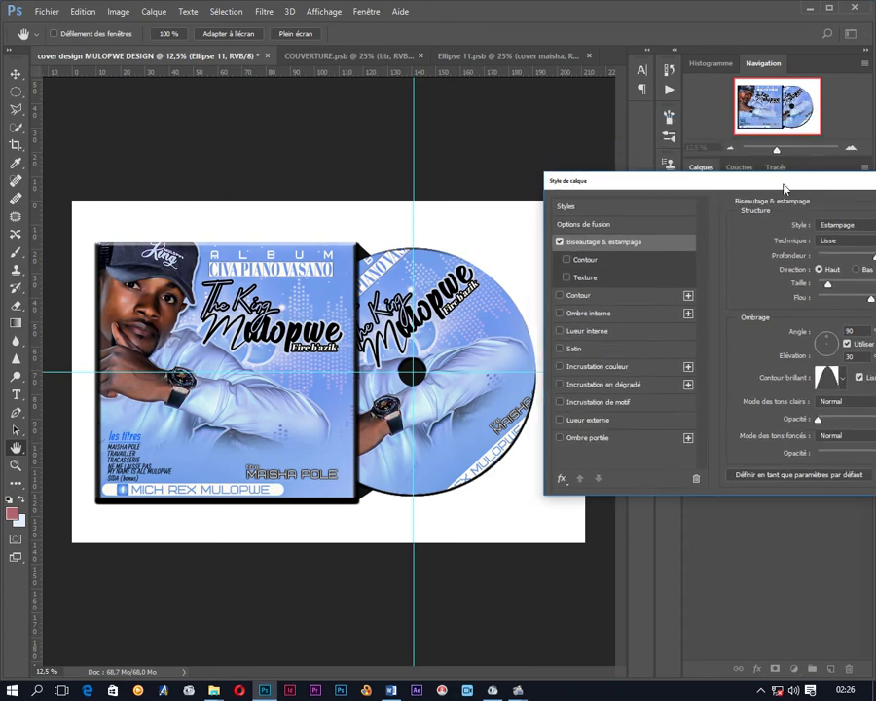
{"action": "left_click_drag", "start_coordinate": [777, 133], "coordinate": [699, 161]}
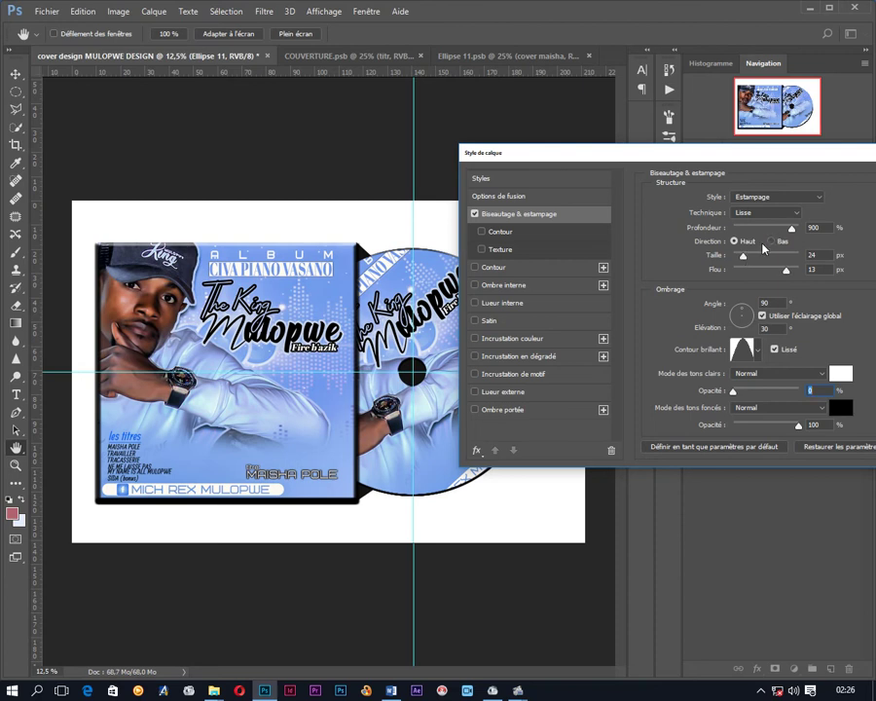
Flip the bevel direction to Down while testing larger size and lower softening
{"action": "left_click_drag", "start_coordinate": [745, 258], "coordinate": [755, 260]}
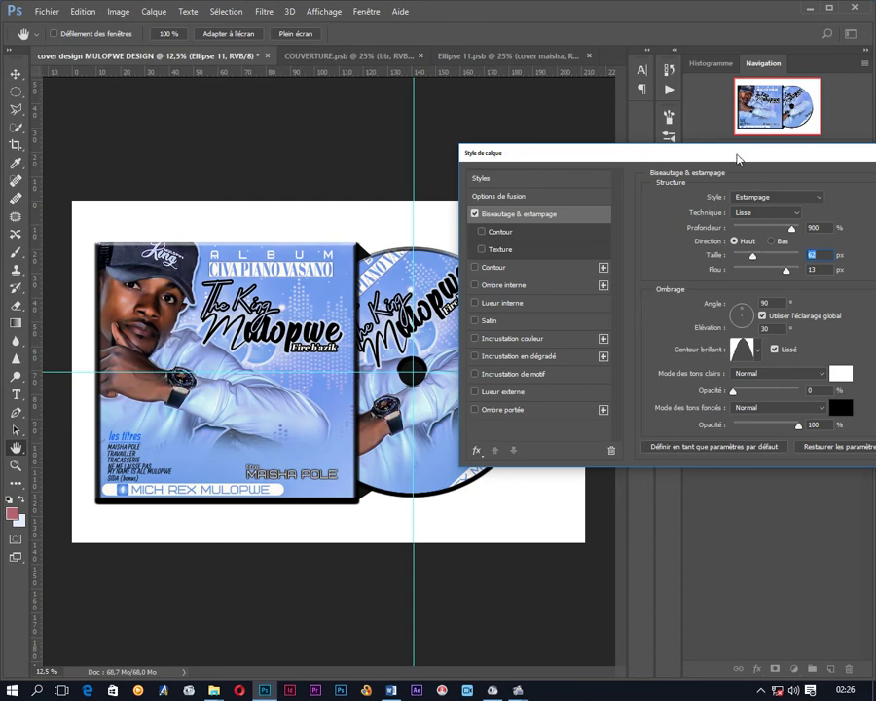
{"action": "mouse_move", "coordinate": [737, 154]}
{"action": "left_mouse_down"}
{"action": "mouse_move", "coordinate": [875, 197]}
{"action": "mouse_move", "coordinate": [760, 125]}
{"action": "left_mouse_up"}
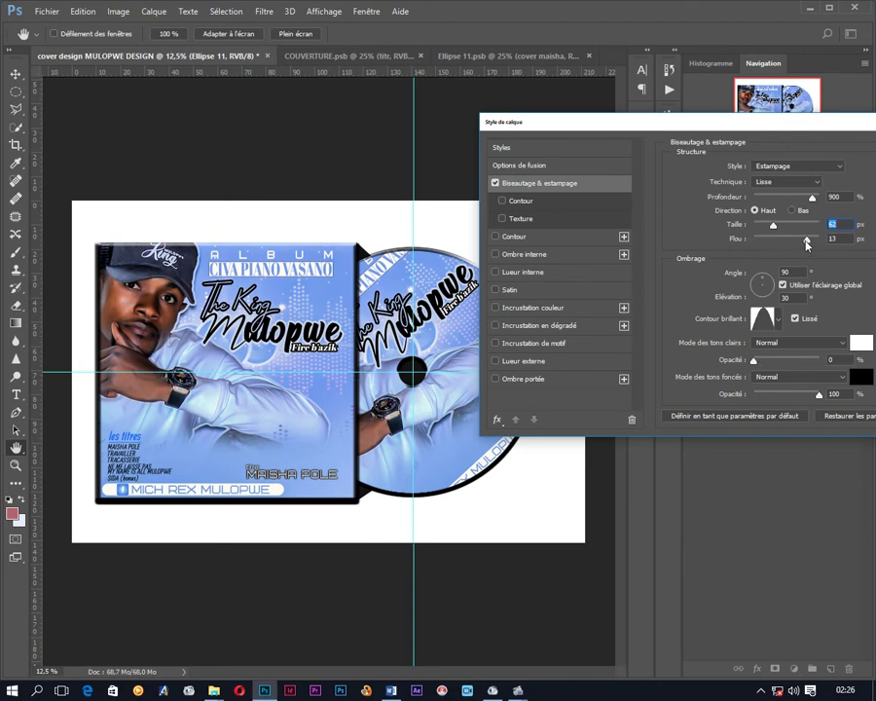
{"action": "mouse_move", "coordinate": [808, 241]}
{"action": "left_mouse_down"}
{"action": "mouse_move", "coordinate": [774, 244]}
{"action": "mouse_move", "coordinate": [804, 246]}
{"action": "left_mouse_up"}
{"action": "left_click", "coordinate": [793, 211]}
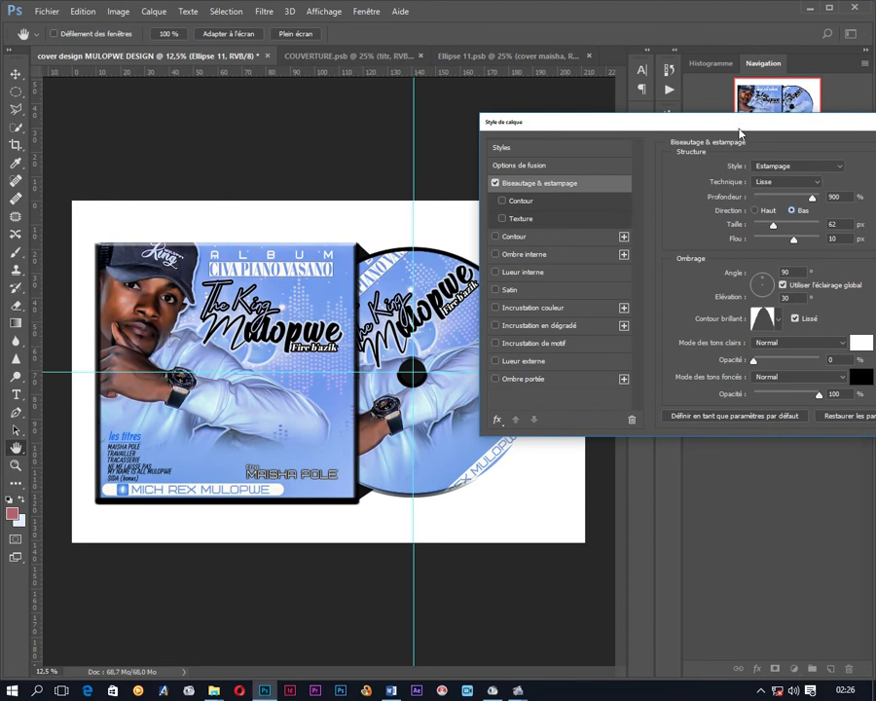
{"action": "left_click_drag", "start_coordinate": [740, 133], "coordinate": [753, 79]}
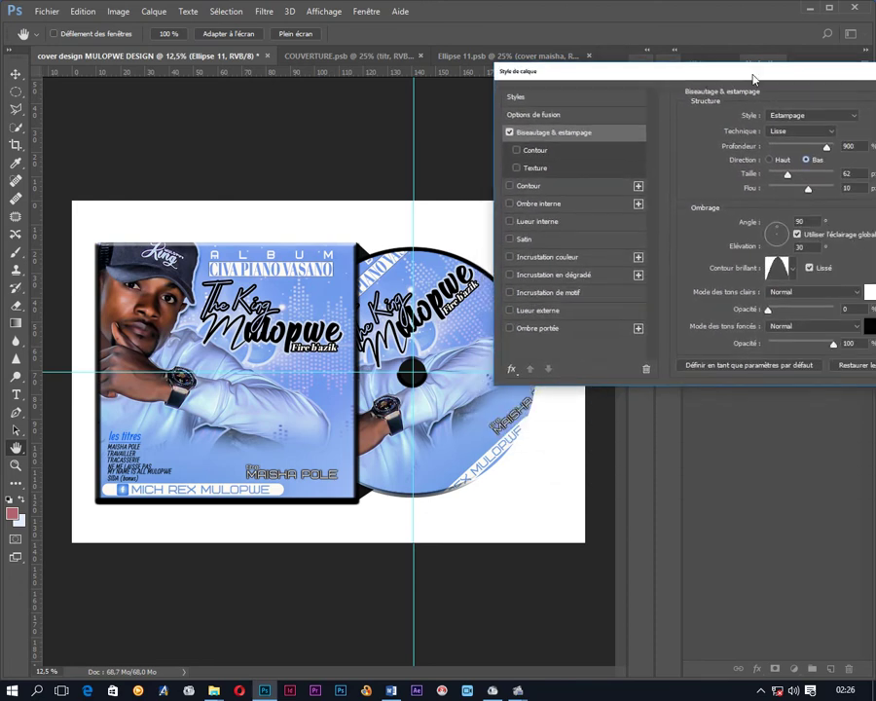
{"action": "left_click_drag", "start_coordinate": [753, 79], "coordinate": [708, 146]}
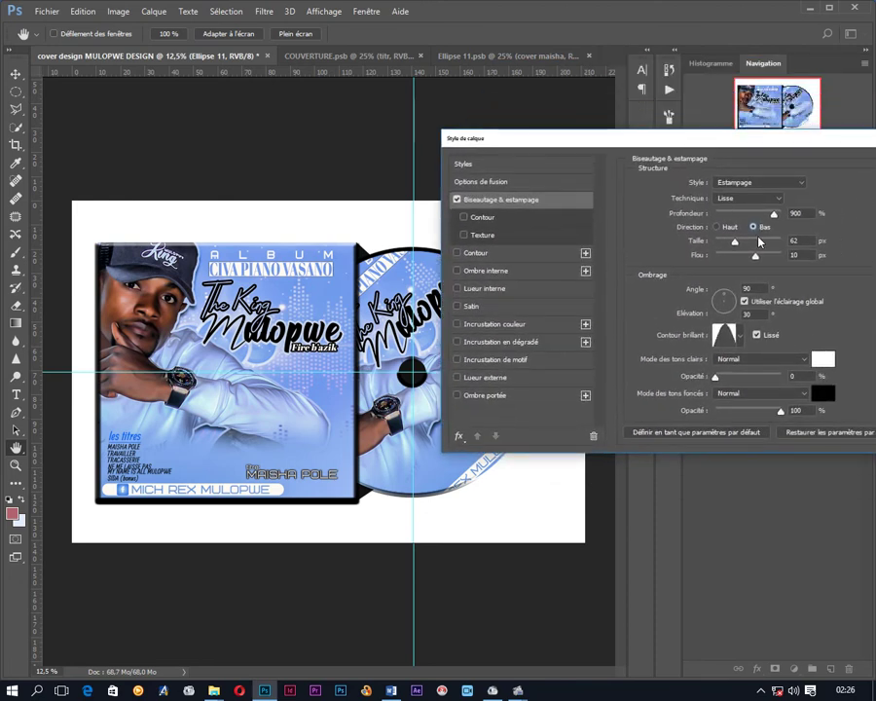
Set bevel size to 4 px and softening to 3 px, keeping the Smooth technique
{"action": "left_click_drag", "start_coordinate": [760, 242], "coordinate": [710, 240]}
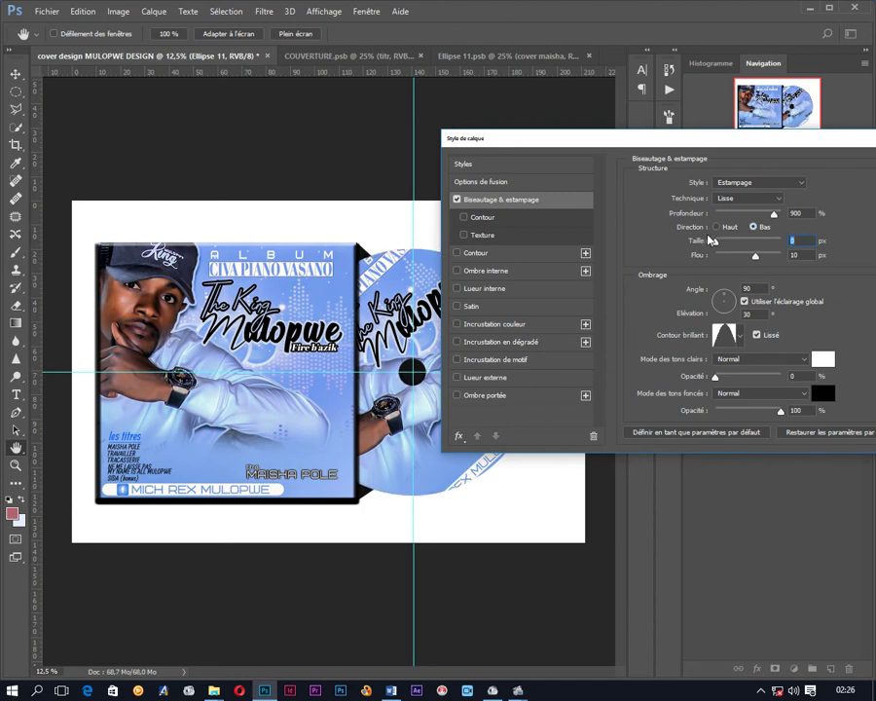
{"action": "left_click_drag", "start_coordinate": [714, 238], "coordinate": [718, 239]}
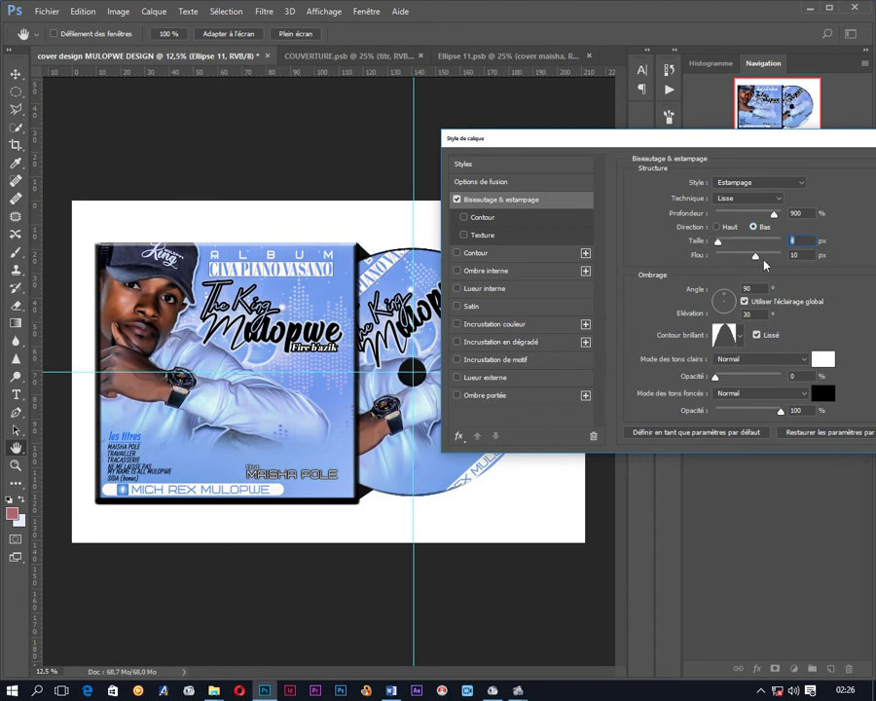
{"action": "left_click_drag", "start_coordinate": [755, 256], "coordinate": [727, 256]}
{"action": "left_click", "coordinate": [766, 199]}
{"action": "left_click", "coordinate": [770, 202]}
{"action": "left_click", "coordinate": [792, 184]}
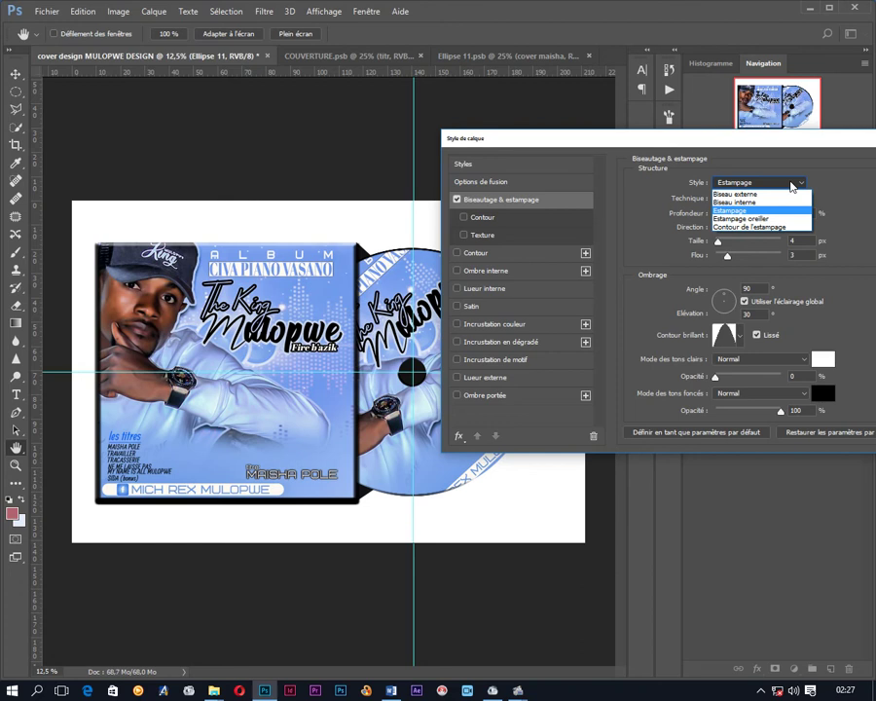
Make the disc's bevel an Outer Bevel with the Chisel Hard technique
{"action": "left_click", "coordinate": [750, 194]}
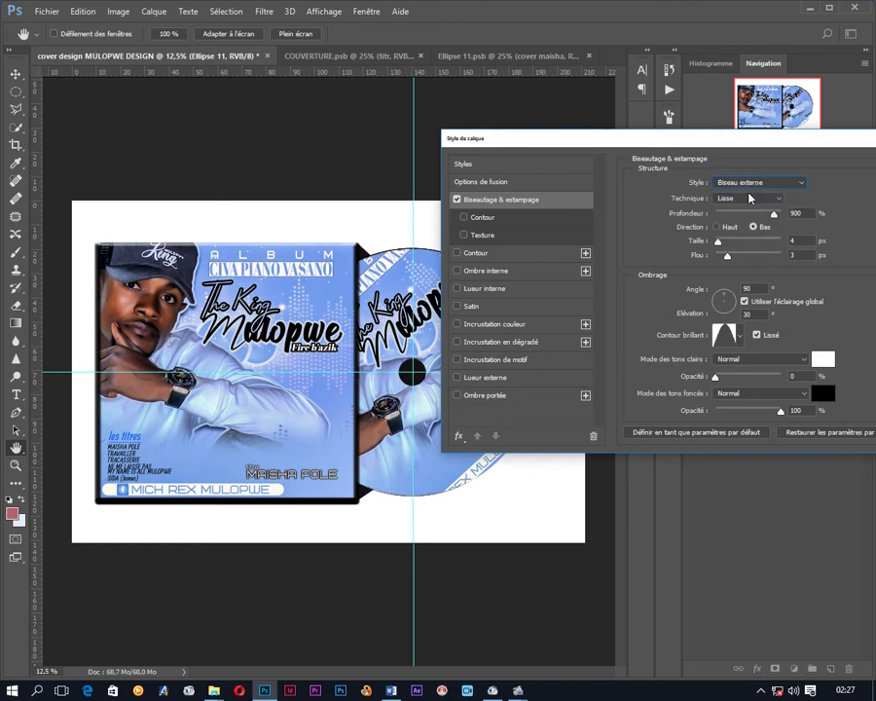
{"action": "left_click", "coordinate": [750, 198]}
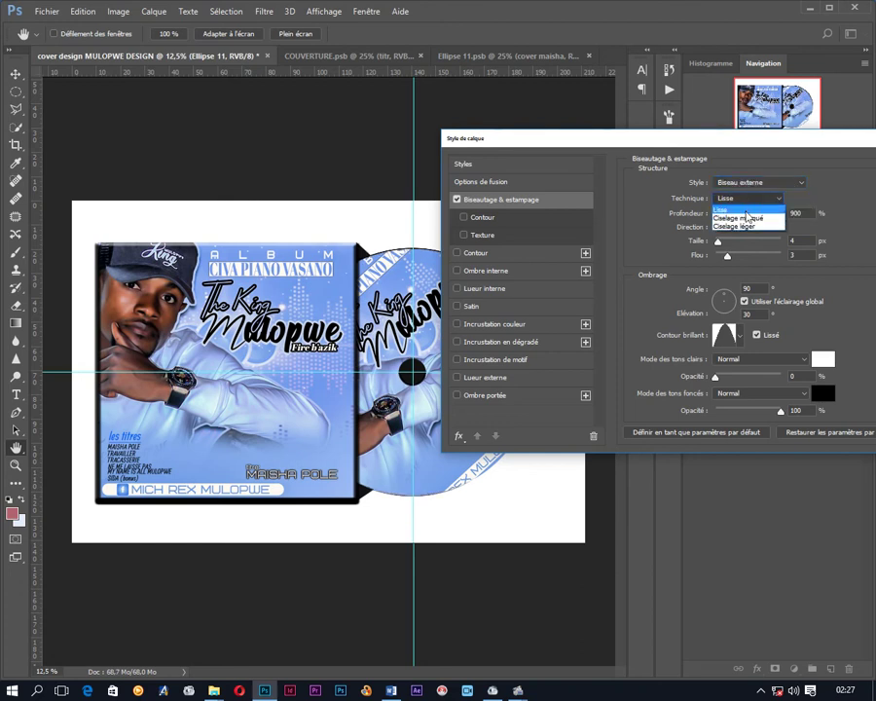
{"action": "left_click", "coordinate": [743, 218]}
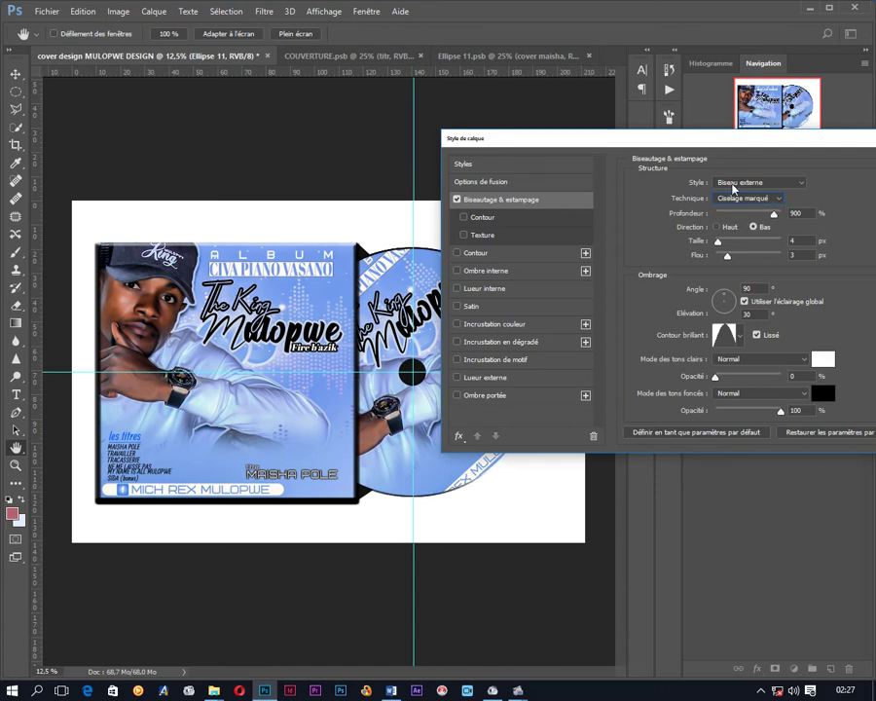
{"action": "left_click_drag", "start_coordinate": [722, 144], "coordinate": [862, 172]}
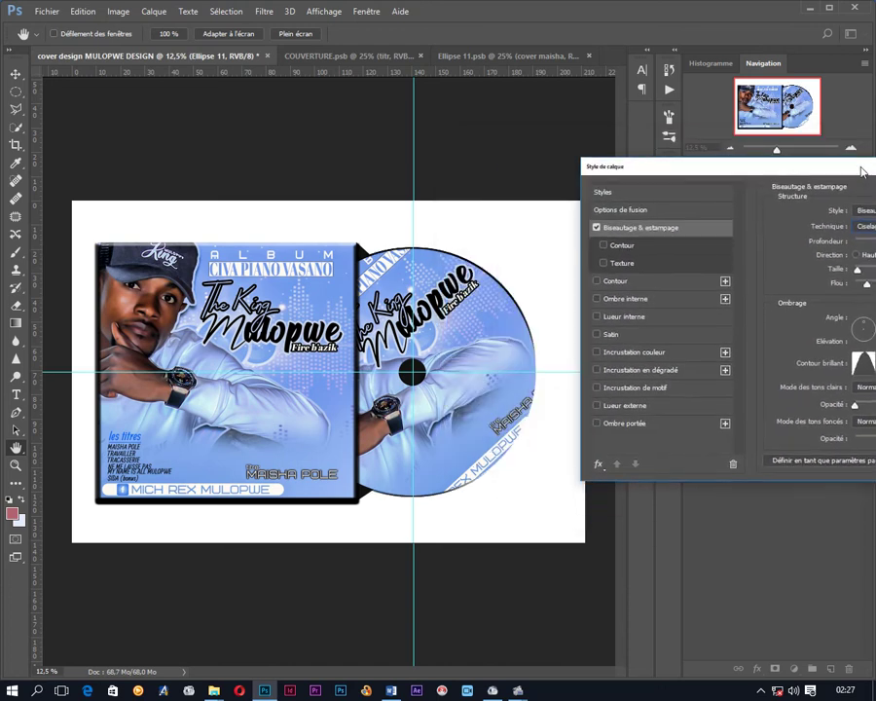
{"action": "mouse_move", "coordinate": [862, 172]}
{"action": "left_mouse_down"}
{"action": "mouse_move", "coordinate": [785, 109]}
{"action": "mouse_move", "coordinate": [797, 139]}
{"action": "left_mouse_up"}
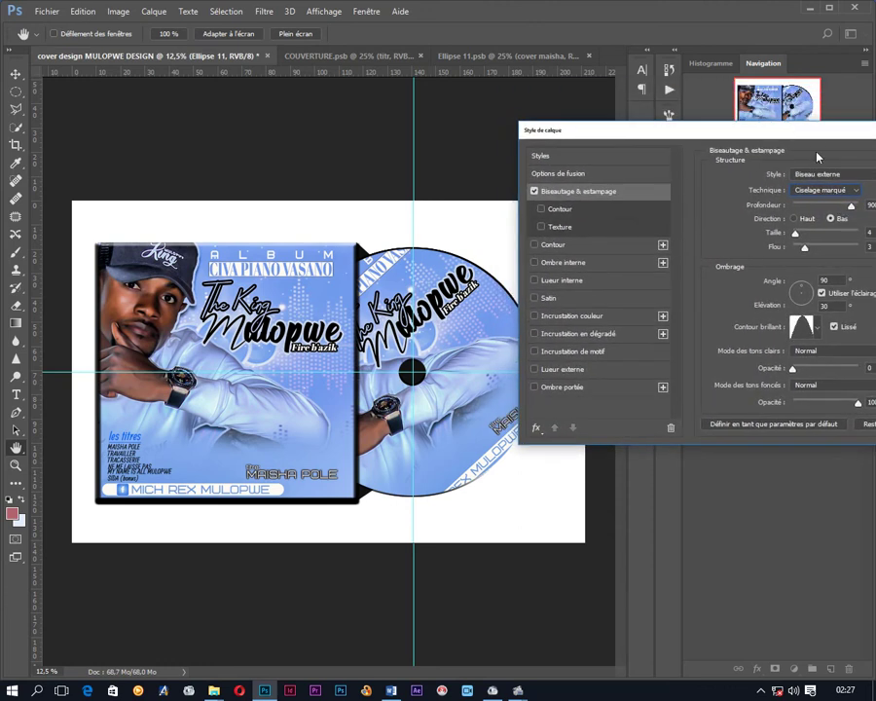
{"action": "left_click_drag", "start_coordinate": [818, 136], "coordinate": [660, 116]}
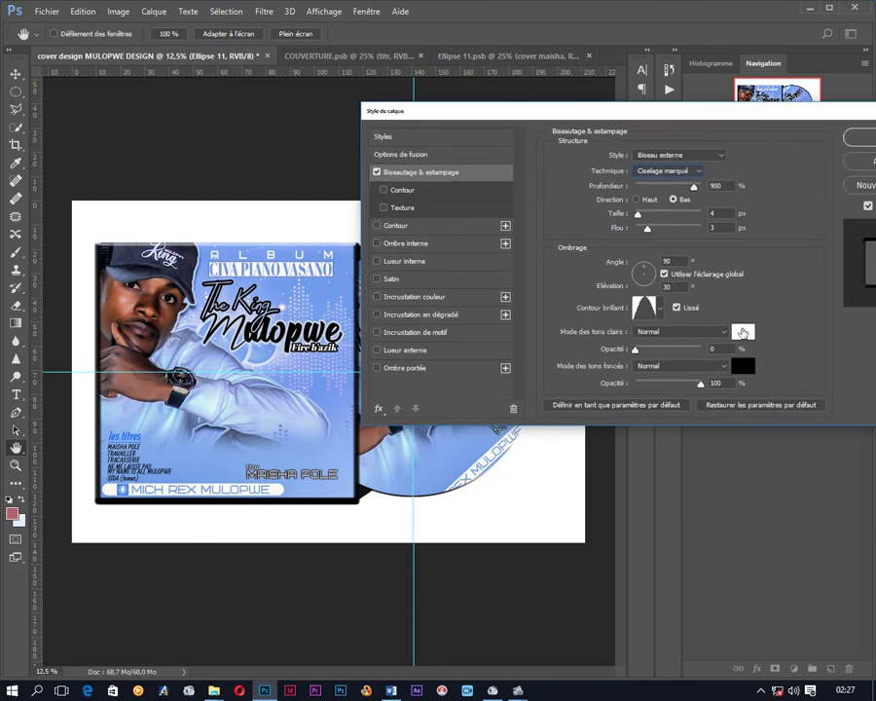
Set the bevel highlight colour to very pale blue-green #d4ecea
{"action": "left_click", "coordinate": [742, 333]}
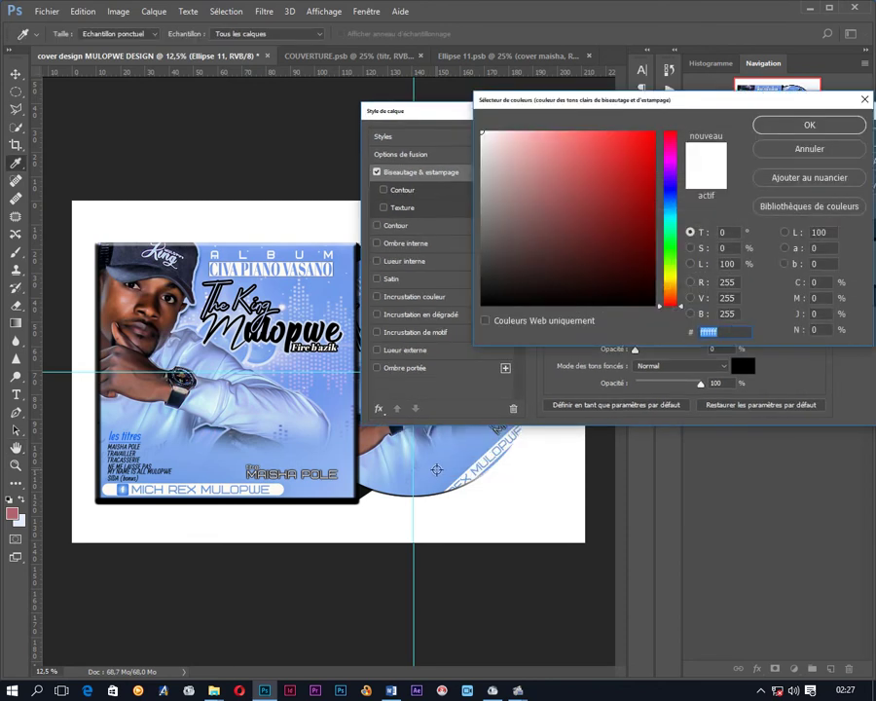
{"action": "left_click", "coordinate": [437, 470]}
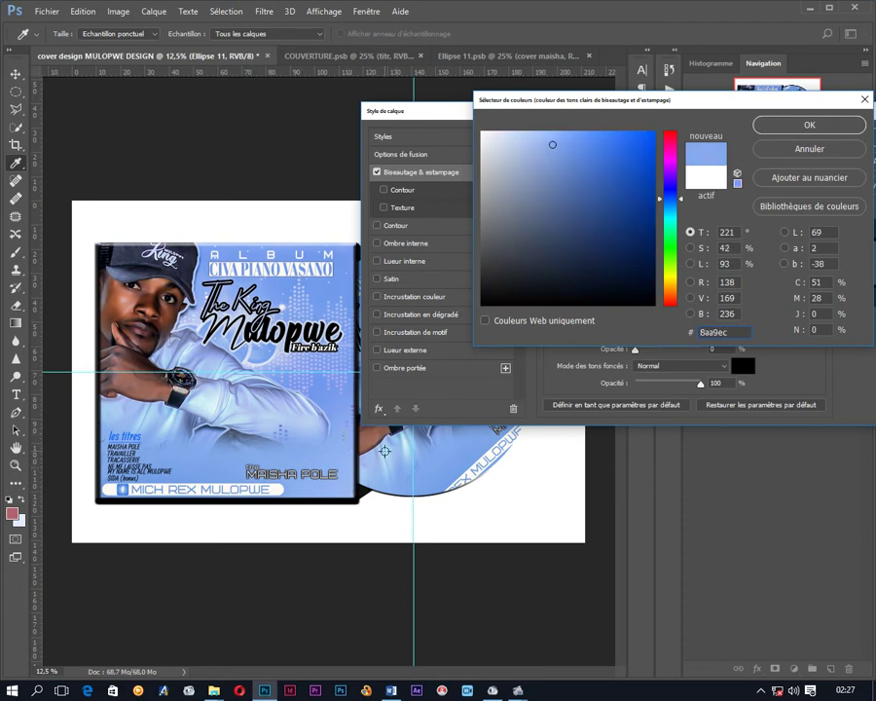
{"action": "left_click", "coordinate": [384, 451]}
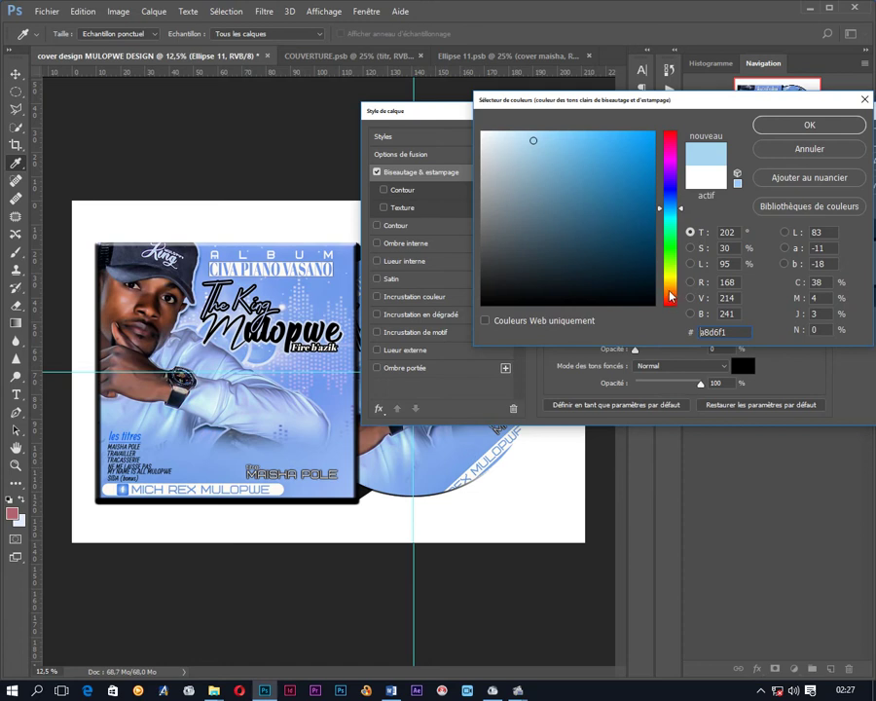
{"action": "left_click_drag", "start_coordinate": [681, 207], "coordinate": [683, 223]}
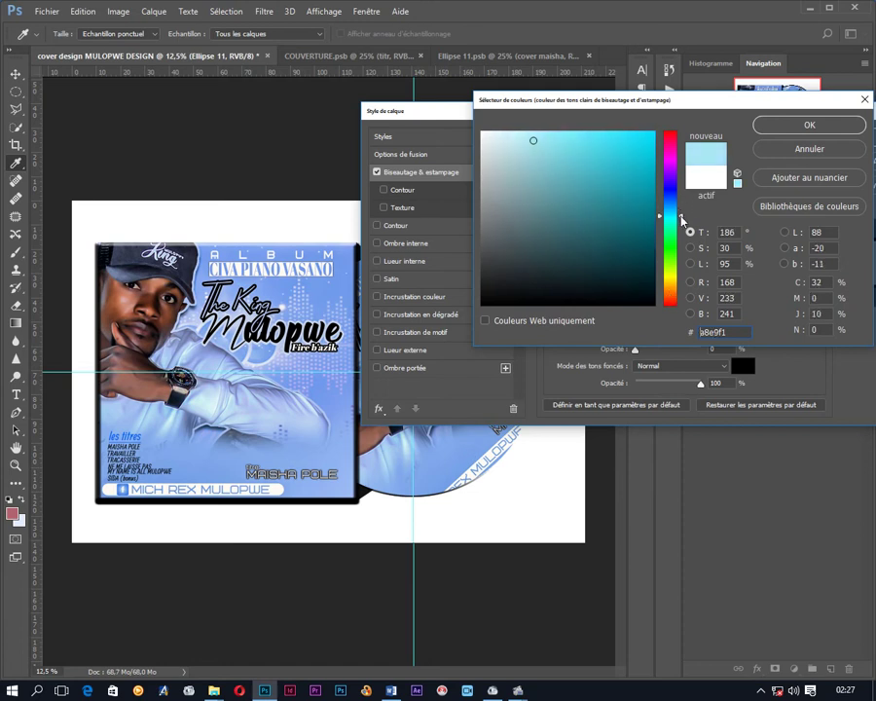
{"action": "left_click", "coordinate": [641, 141]}
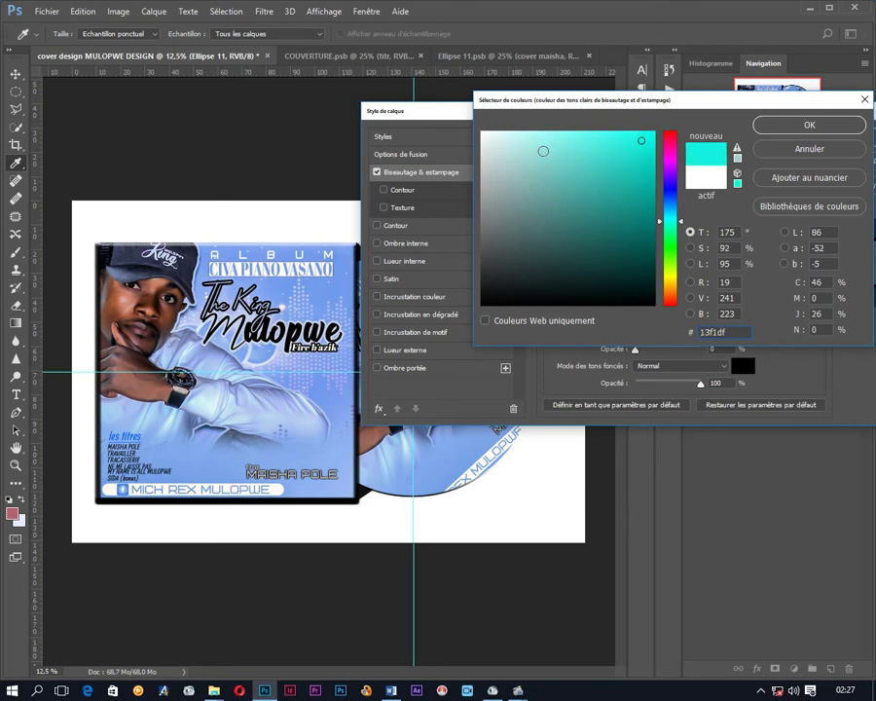
{"action": "left_click", "coordinate": [499, 144]}
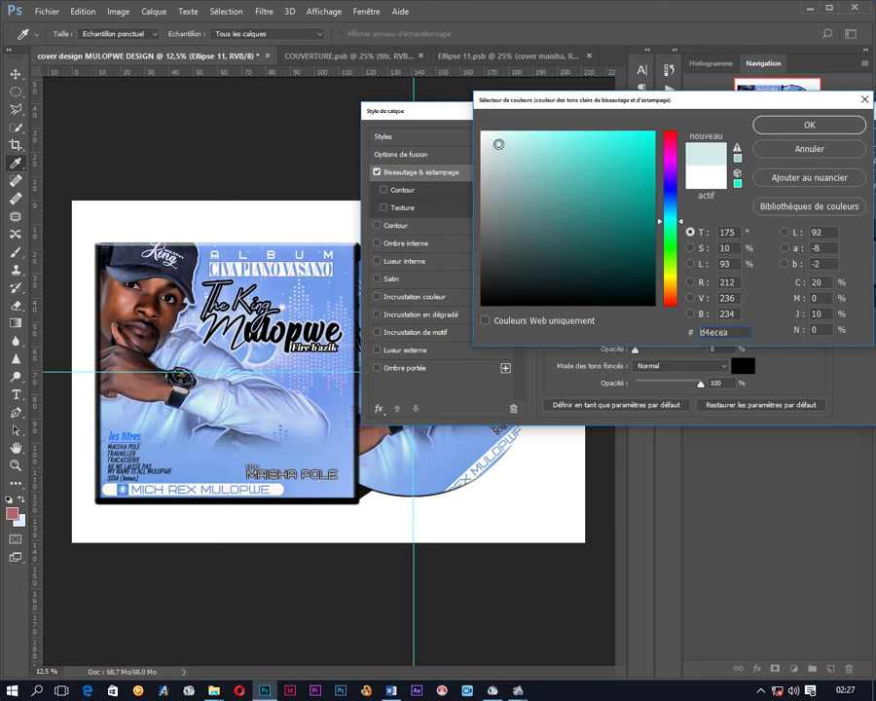
{"action": "left_click", "coordinate": [797, 127]}
{"action": "mouse_move", "coordinate": [762, 109]}
{"action": "left_mouse_down"}
{"action": "mouse_move", "coordinate": [612, 382]}
{"action": "mouse_move", "coordinate": [676, 201]}
{"action": "left_mouse_up"}
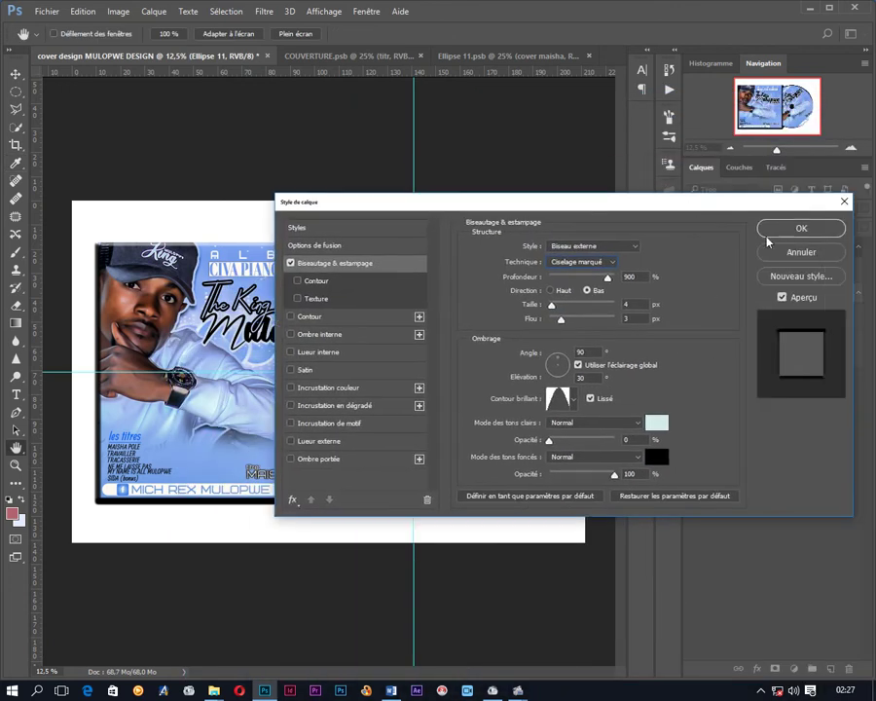
Apply the disc's bevel and convert the COUVERTURE sleeve layer to a smart object
{"action": "left_click", "coordinate": [770, 230]}
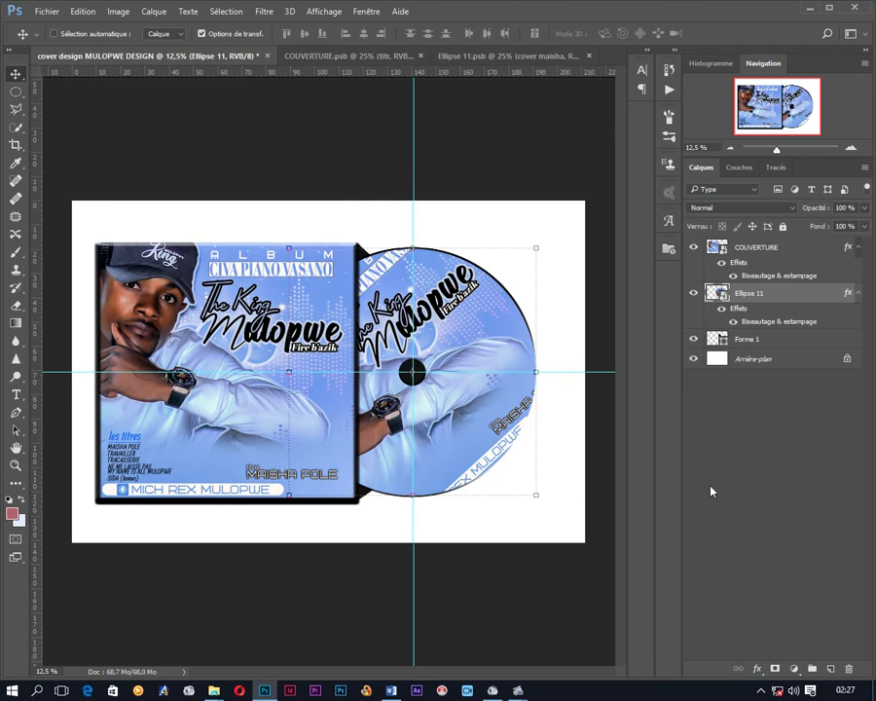
{"action": "left_click", "coordinate": [782, 250]}
{"action": "right_click", "coordinate": [828, 252]}
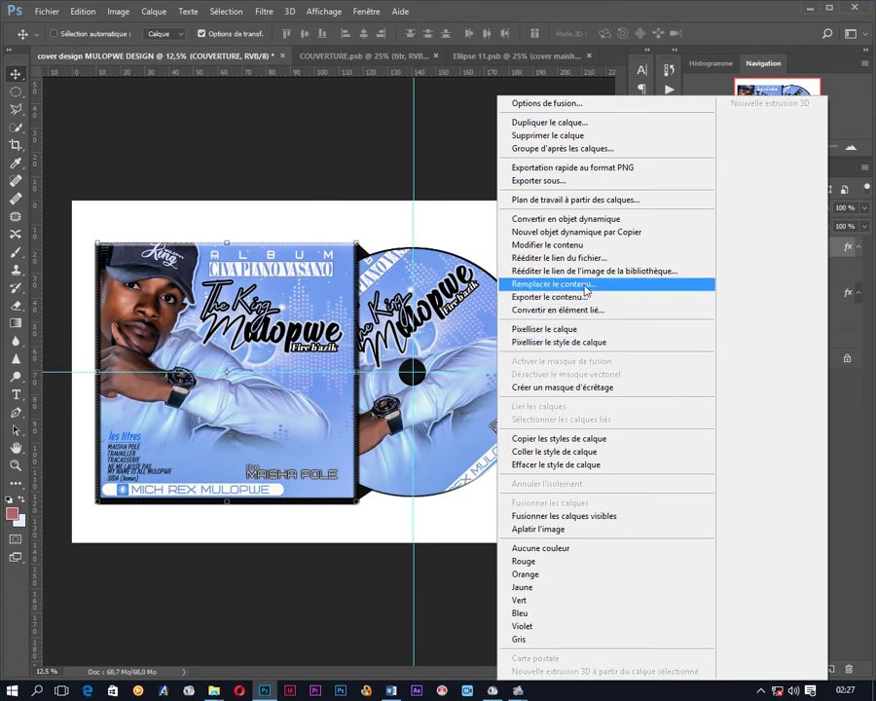
{"action": "left_click", "coordinate": [594, 220]}
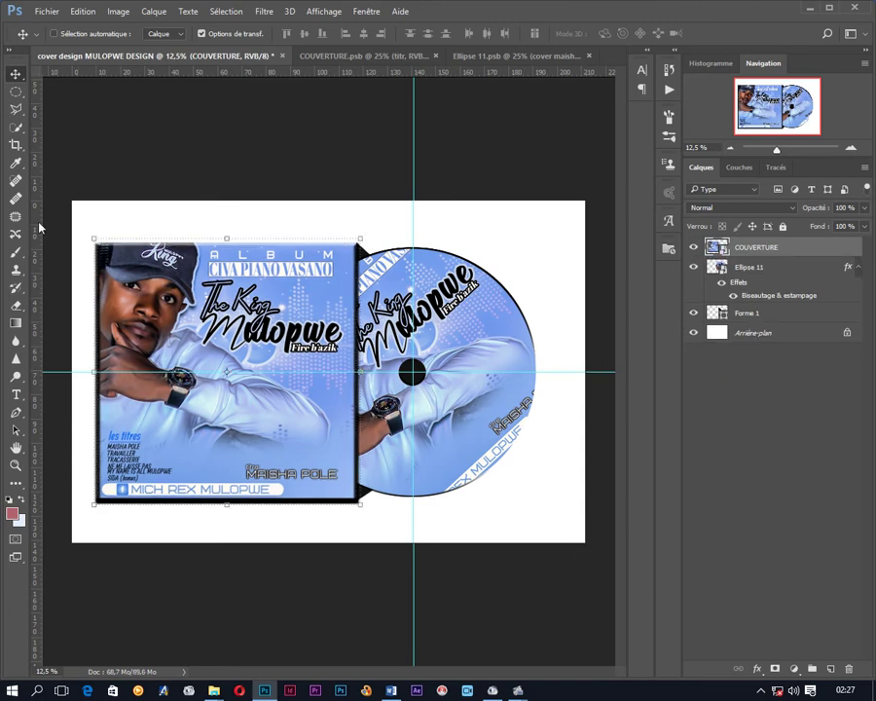
{"action": "left_click", "coordinate": [16, 252]}
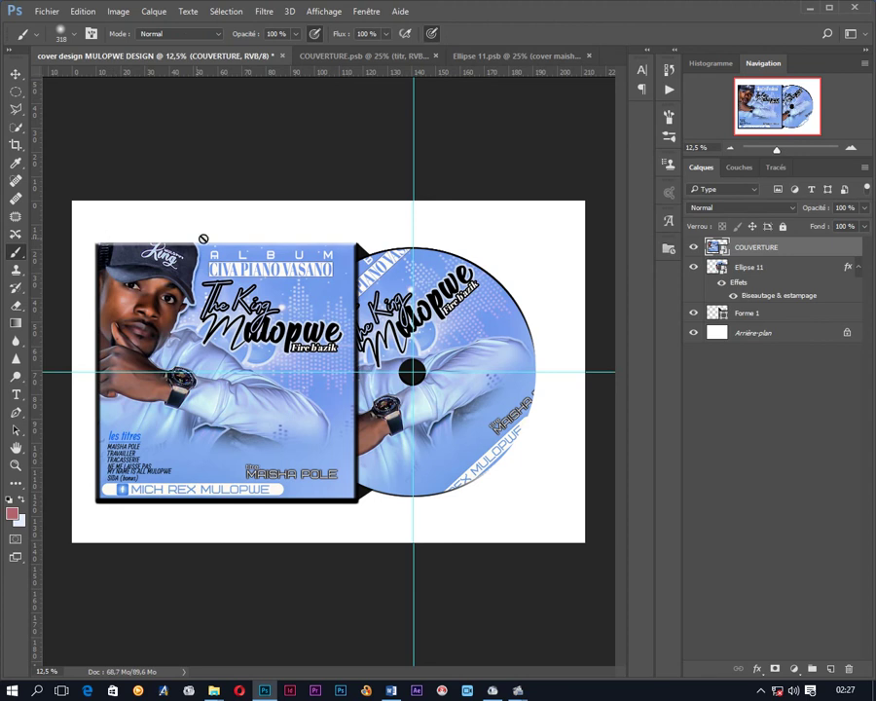
{"action": "left_click", "coordinate": [154, 174]}
{"action": "left_click", "coordinate": [433, 263]}
{"action": "left_click_drag", "start_coordinate": [85, 229], "coordinate": [88, 263]}
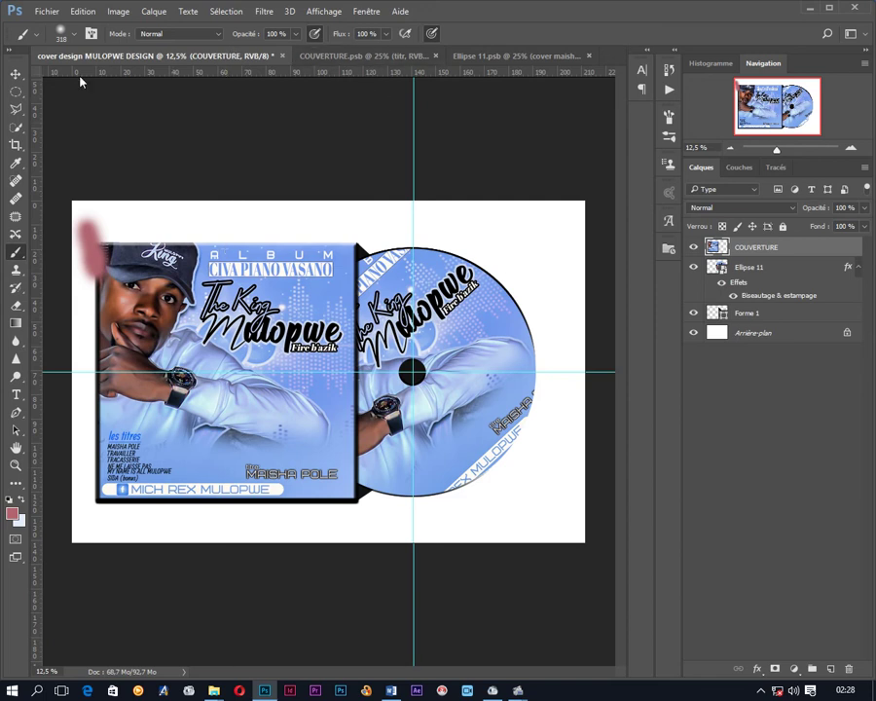
{"action": "left_click", "coordinate": [87, 12]}
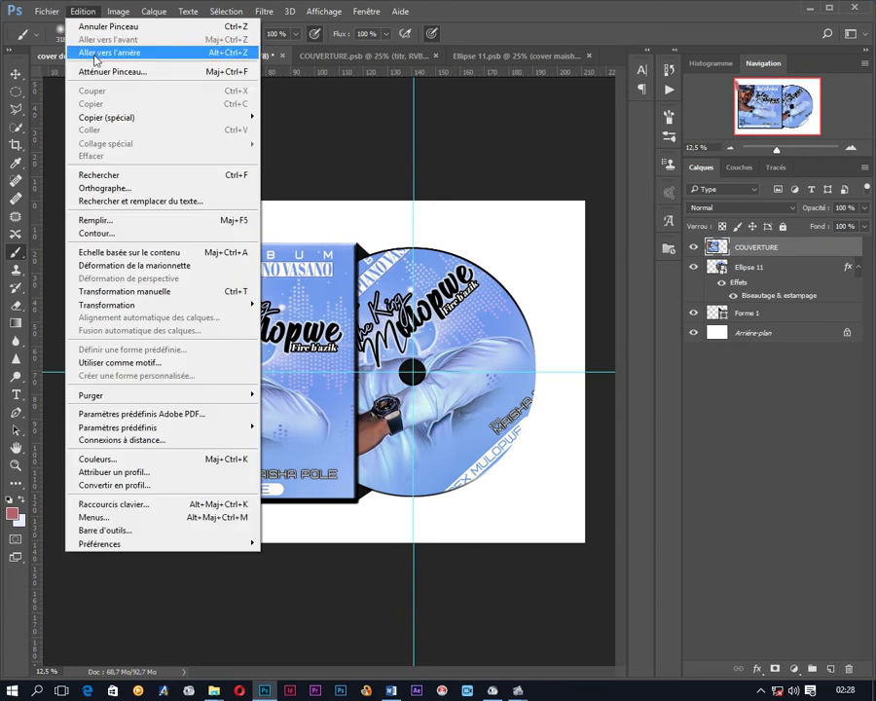
{"action": "left_click", "coordinate": [95, 53]}
{"action": "left_click", "coordinate": [83, 12]}
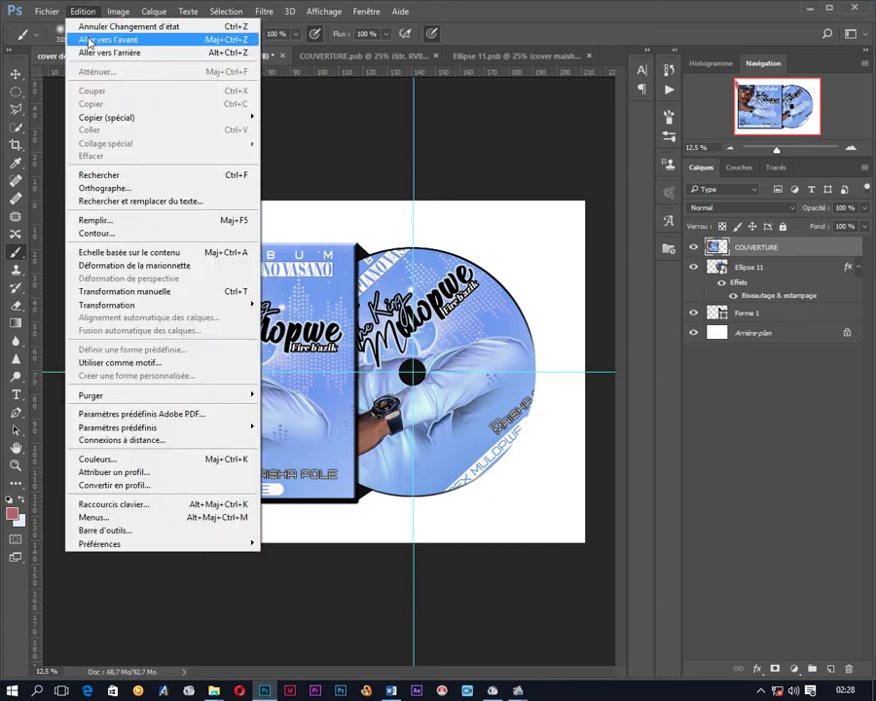
{"action": "left_click", "coordinate": [92, 52]}
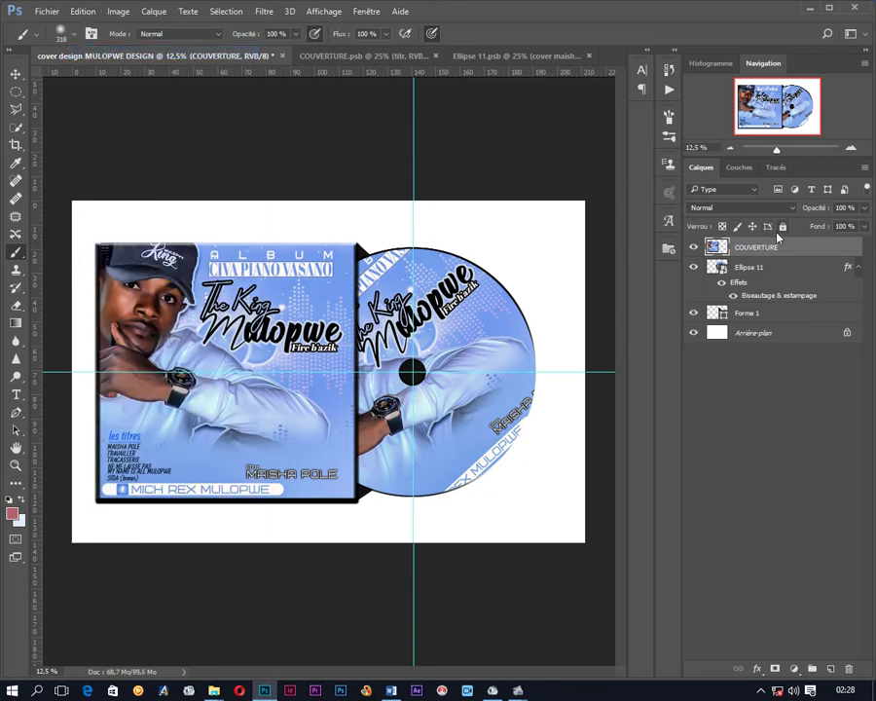
{"action": "right_click", "coordinate": [791, 253]}
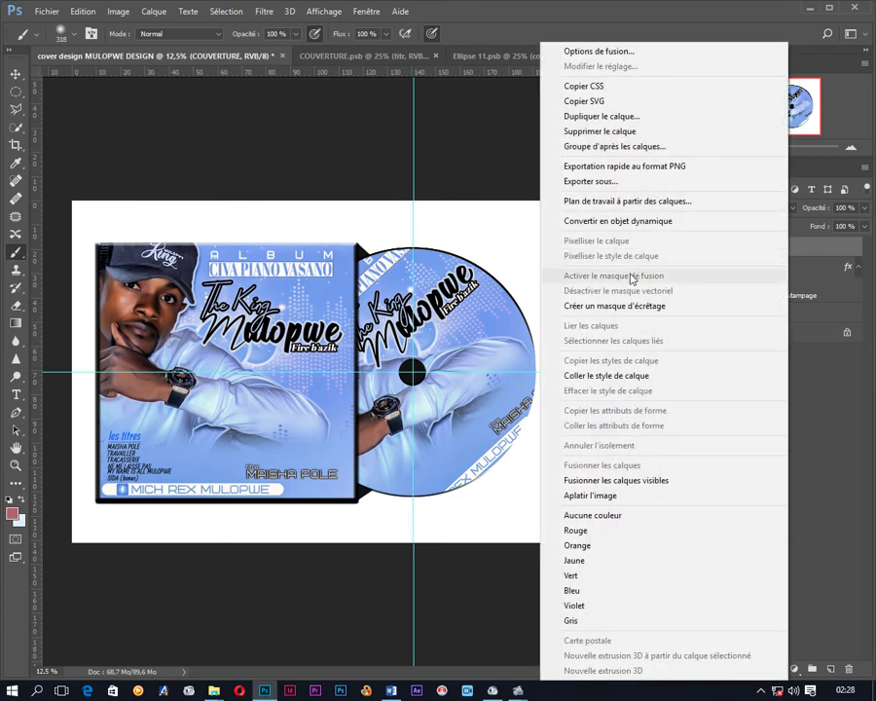
{"action": "left_click", "coordinate": [606, 221]}
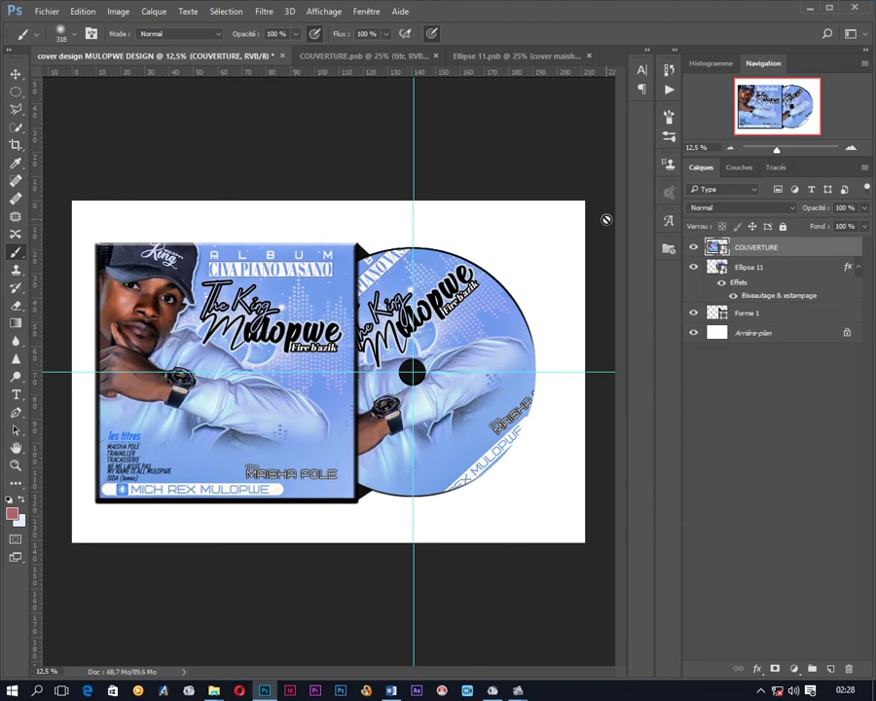
{"action": "left_click", "coordinate": [240, 343]}
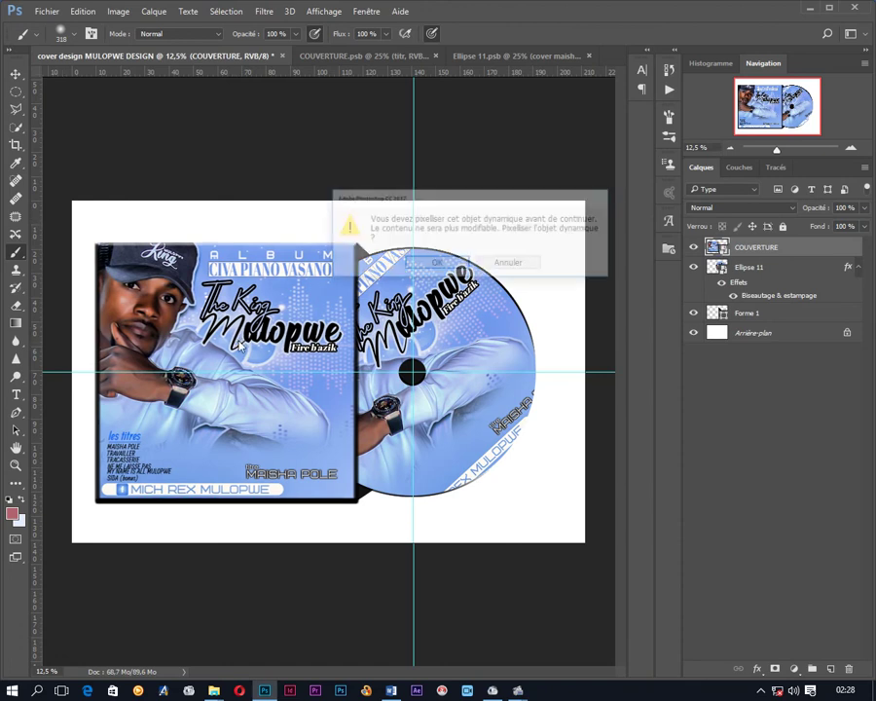
{"action": "left_click", "coordinate": [429, 262]}
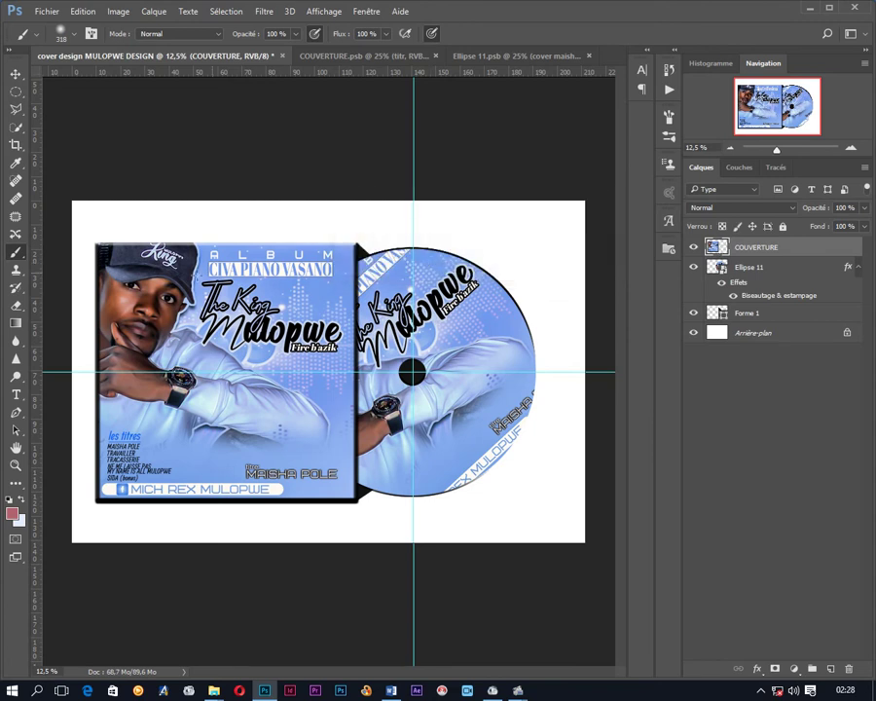
Paint a pink stroke down the sleeve's left edge, then undo it with Step Backward
{"action": "left_click_drag", "start_coordinate": [92, 281], "coordinate": [92, 332]}
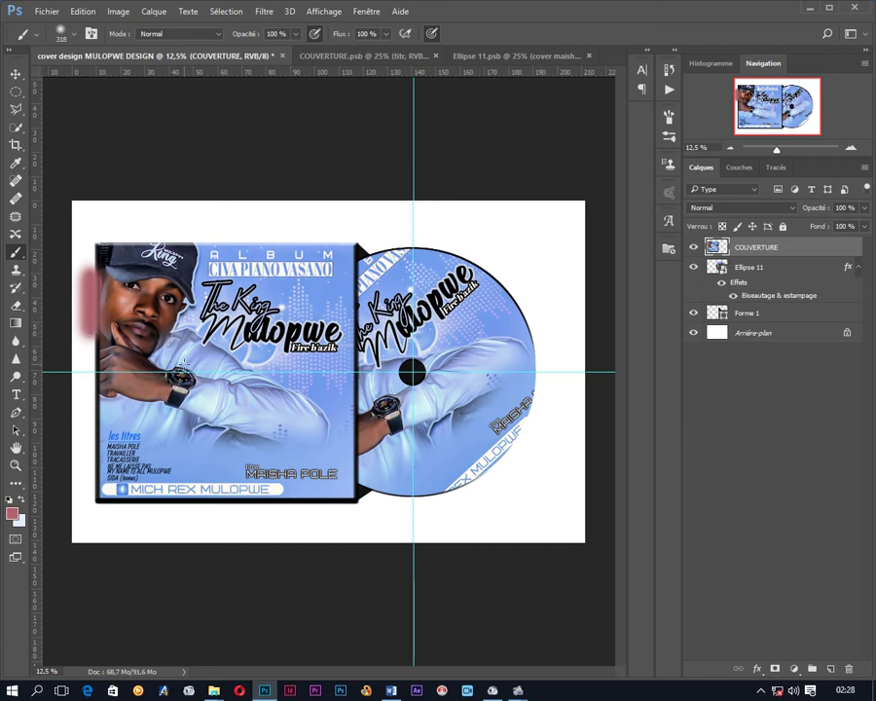
{"action": "left_click", "coordinate": [39, 12]}
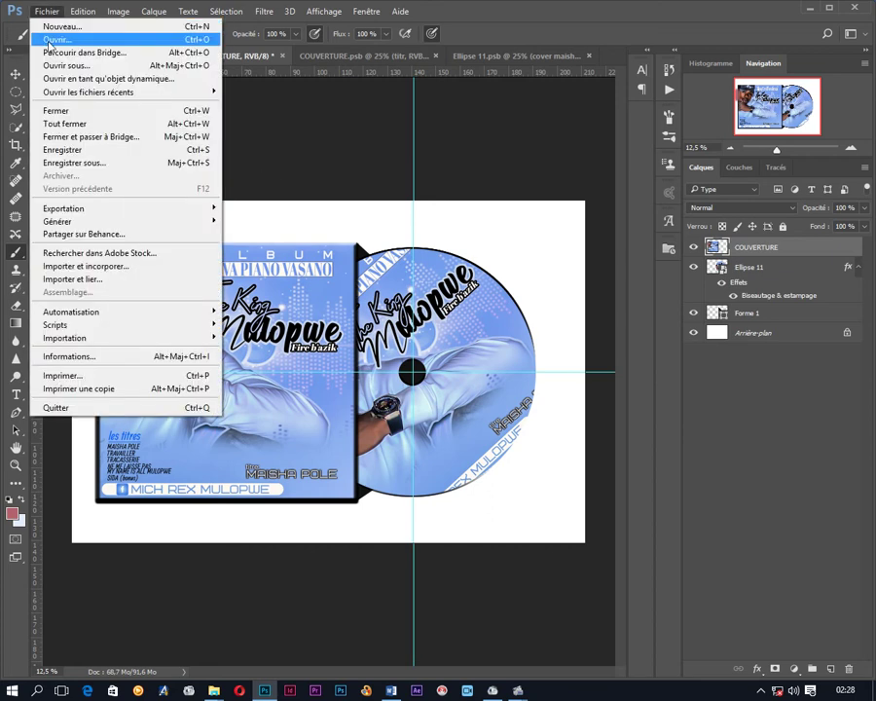
{"action": "left_click", "coordinate": [90, 52]}
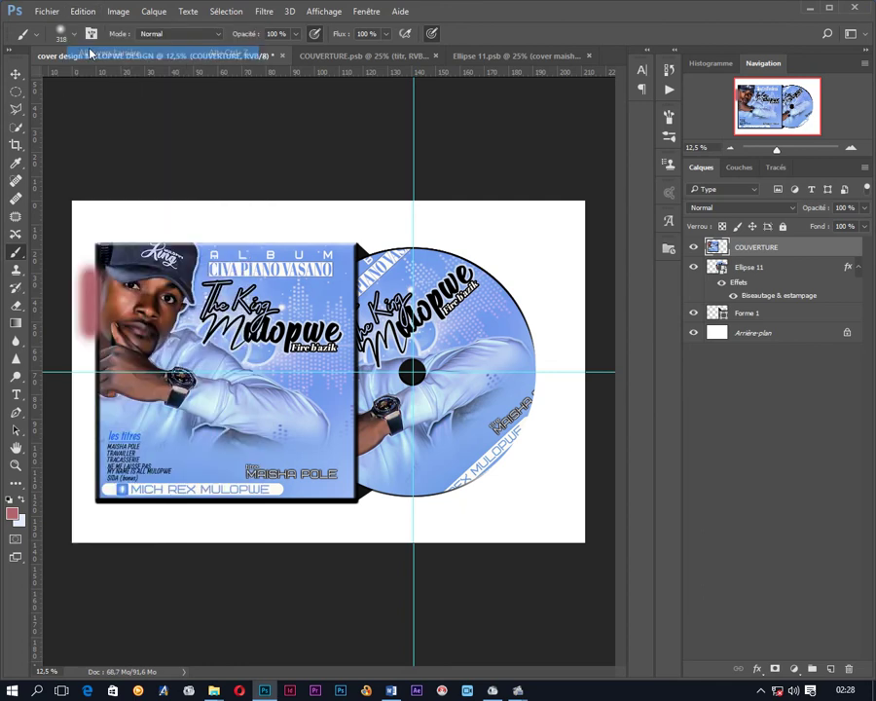
Set the foreground colour to #080708 and brush a soft shadow above the sleeve
{"action": "left_click", "coordinate": [16, 162]}
{"action": "left_click", "coordinate": [12, 514]}
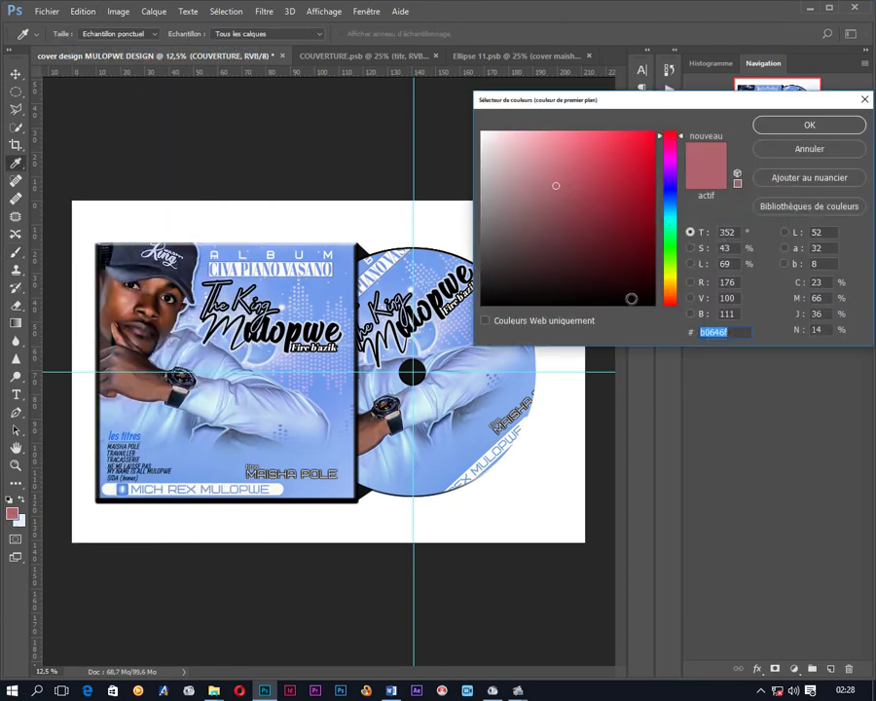
{"action": "left_click", "coordinate": [492, 300]}
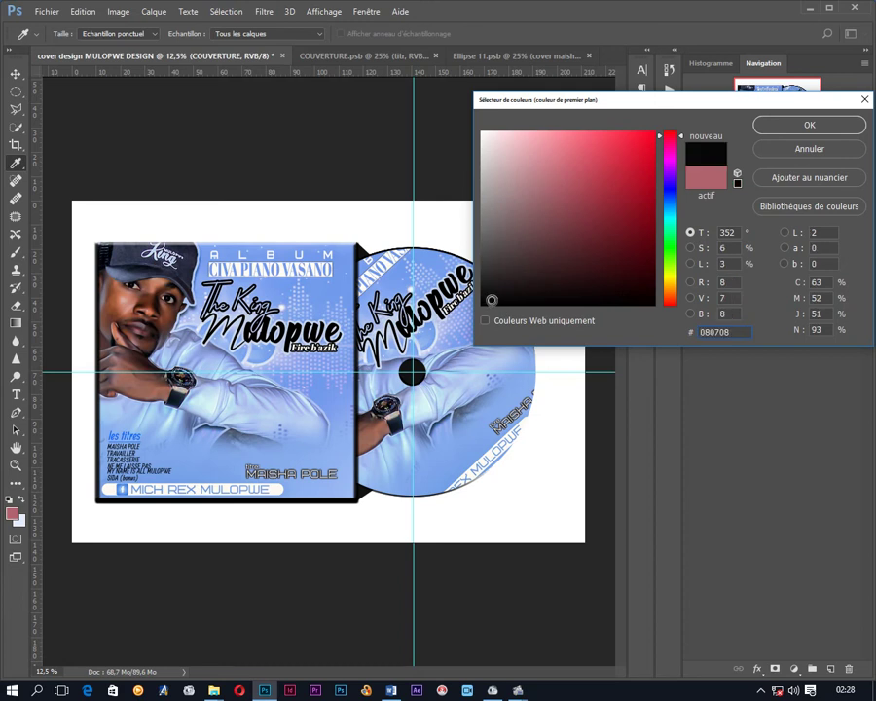
{"action": "left_click", "coordinate": [813, 127]}
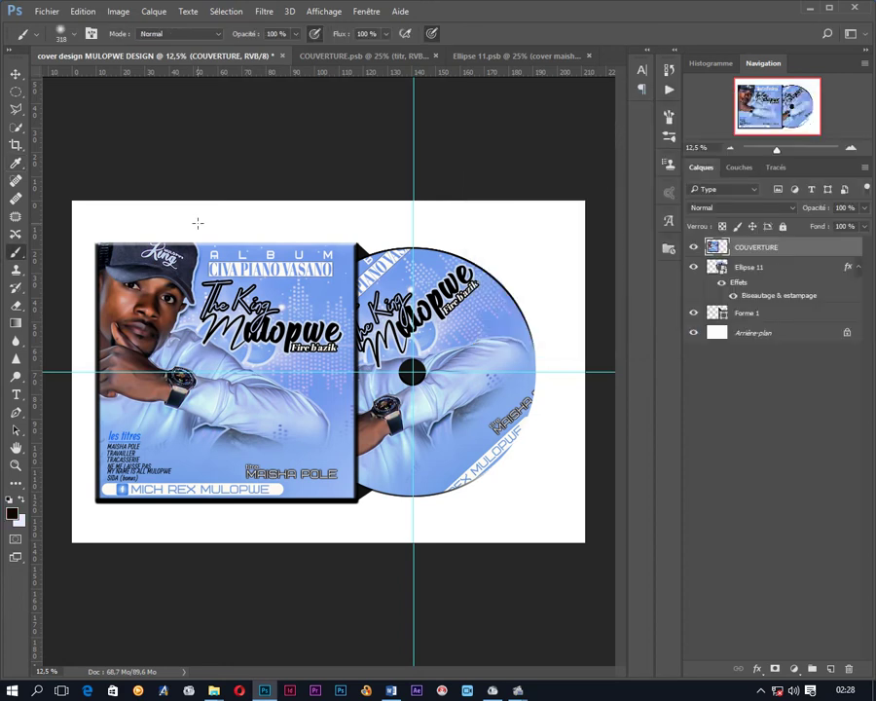
{"action": "left_click_drag", "start_coordinate": [198, 223], "coordinate": [241, 234]}
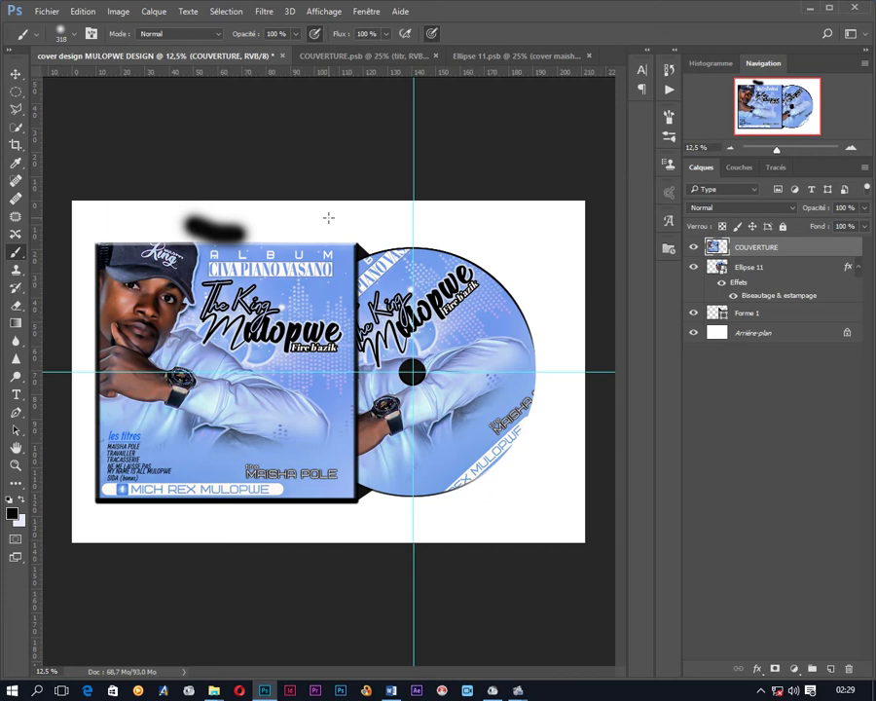
Step back once with Edition > Aller vers l'arrière to remove the stray brush stroke
{"action": "left_click", "coordinate": [68, 11]}
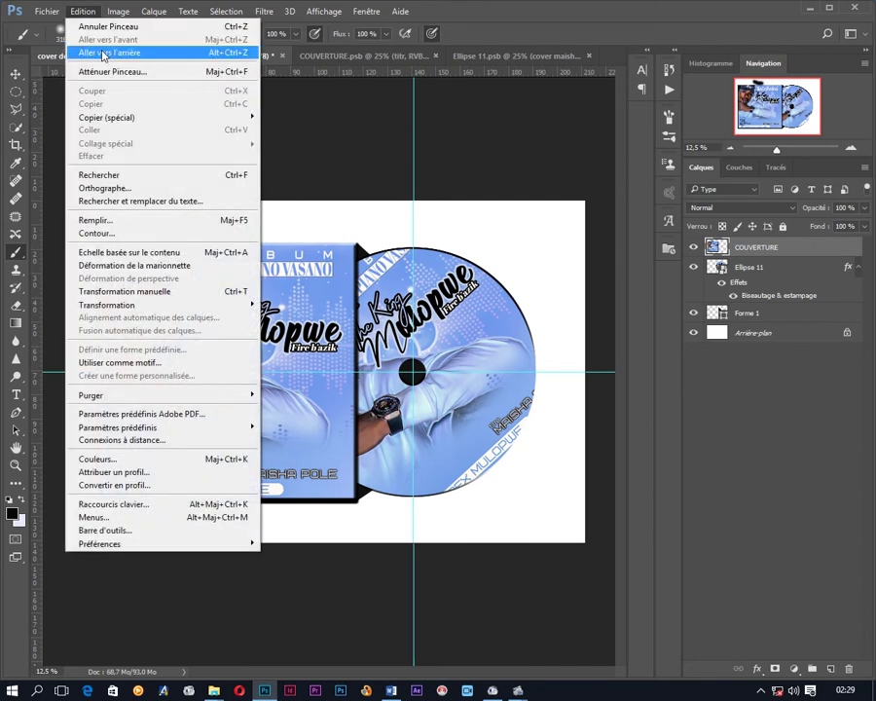
{"action": "left_click", "coordinate": [103, 53]}
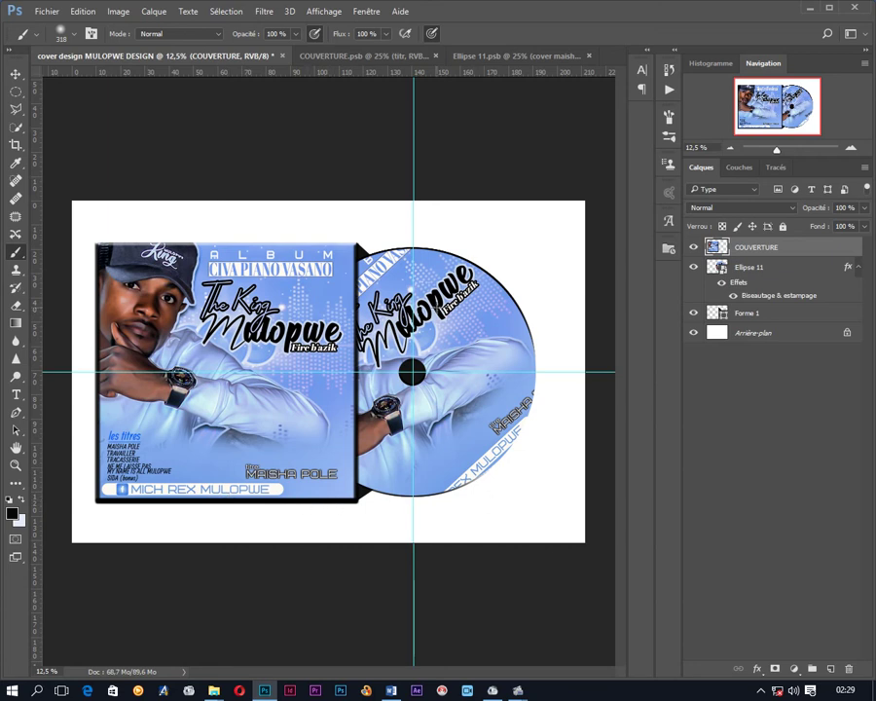
Set the Forme 1 shape colour to white for the CD centre hole
{"action": "double_click", "coordinate": [723, 319]}
{"action": "left_click", "coordinate": [552, 475]}
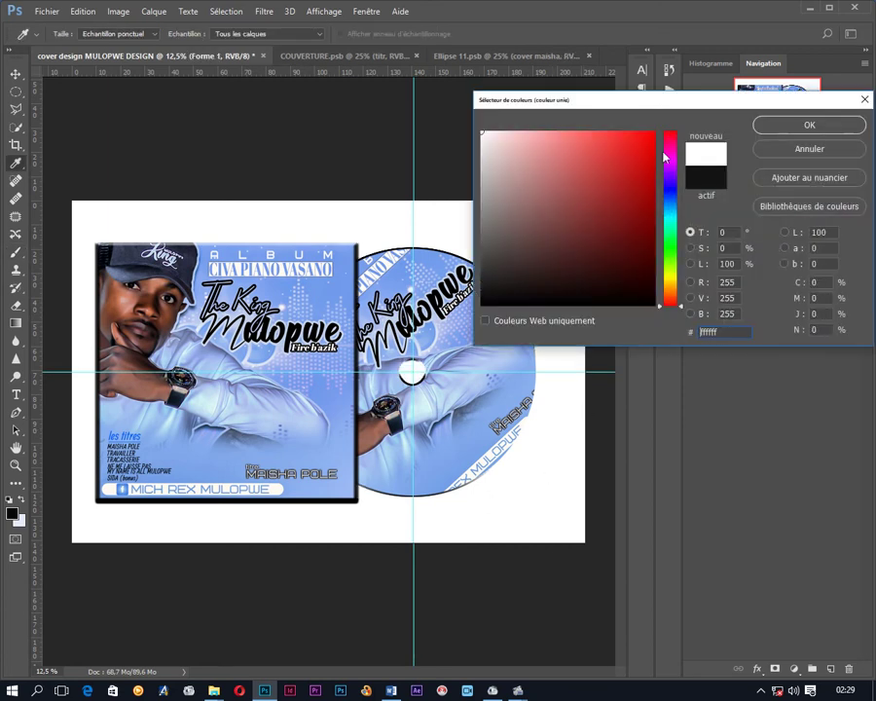
{"action": "left_click", "coordinate": [793, 125]}
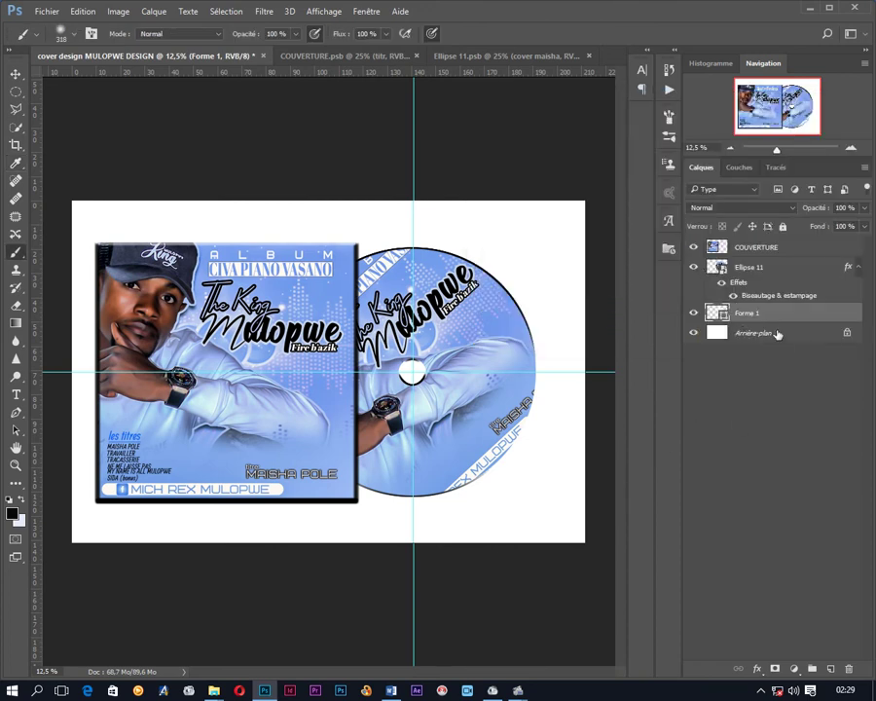
Unlock the background layer so it becomes the editable Calque 0
{"action": "left_click", "coordinate": [846, 333]}
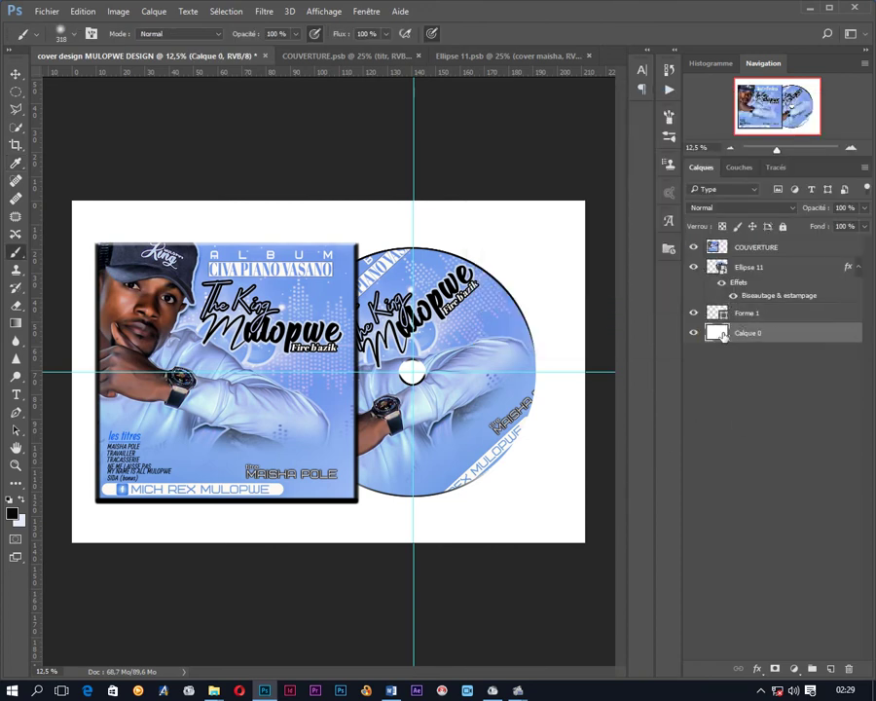
{"action": "right_click", "coordinate": [780, 340]}
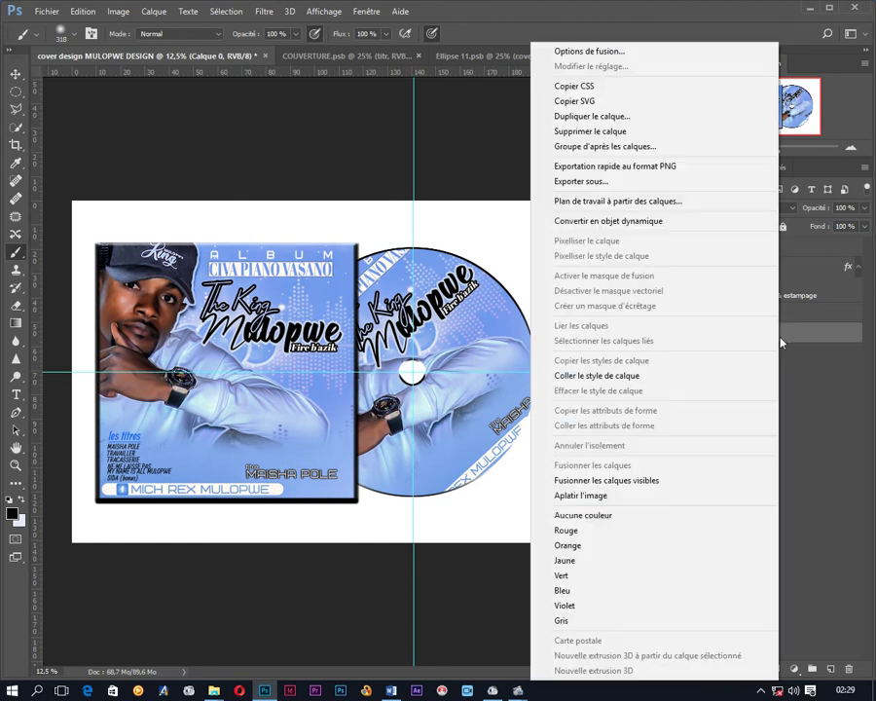
{"action": "left_click", "coordinate": [813, 391]}
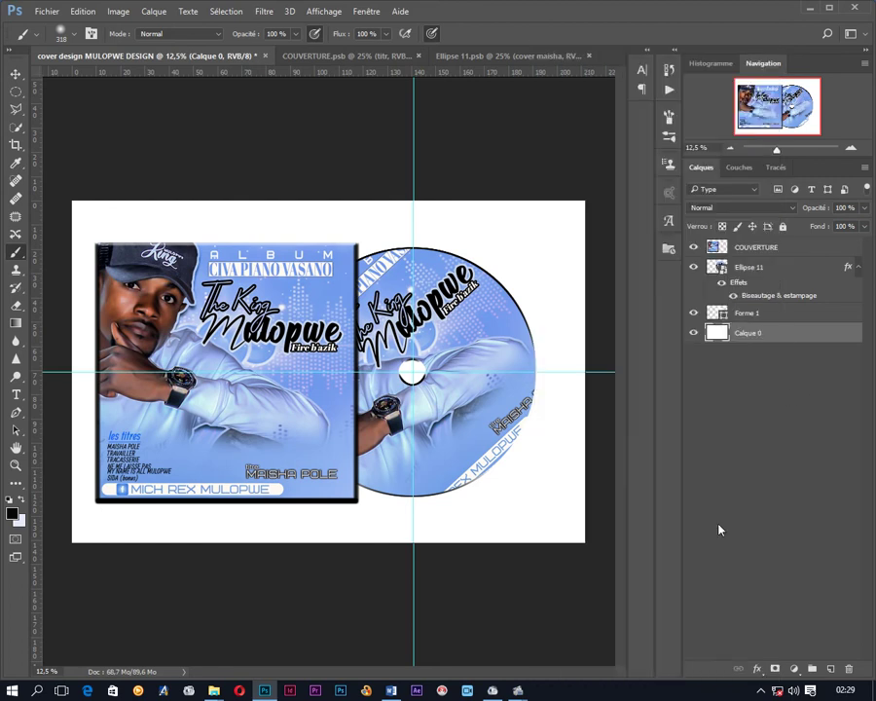
{"action": "left_click", "coordinate": [794, 669]}
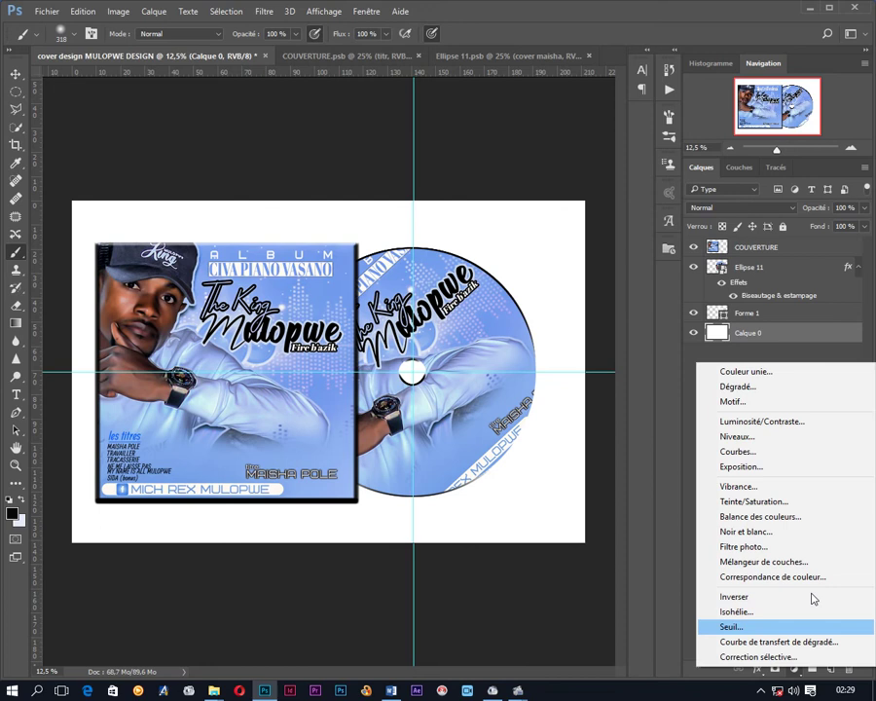
Add a Dégradé fill layer and open its gradient editor
{"action": "left_click", "coordinate": [780, 388]}
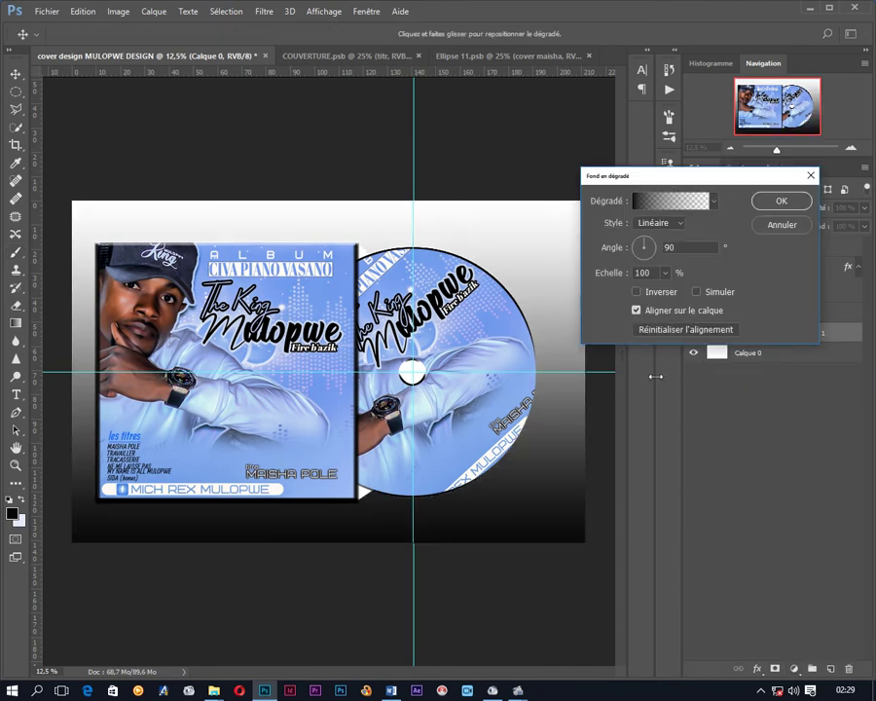
{"action": "left_click", "coordinate": [665, 202]}
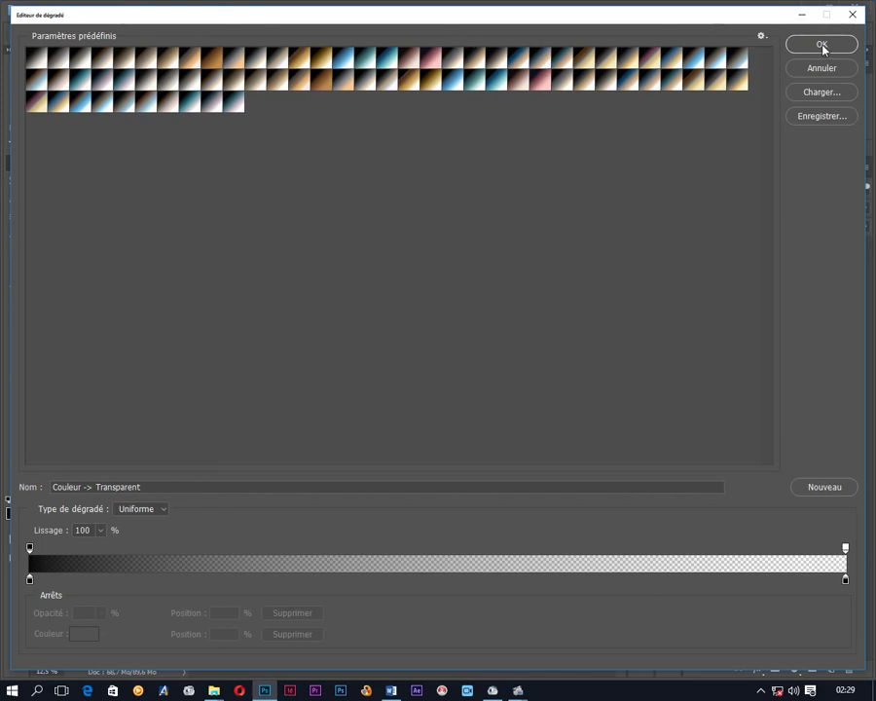
{"action": "left_click", "coordinate": [833, 70]}
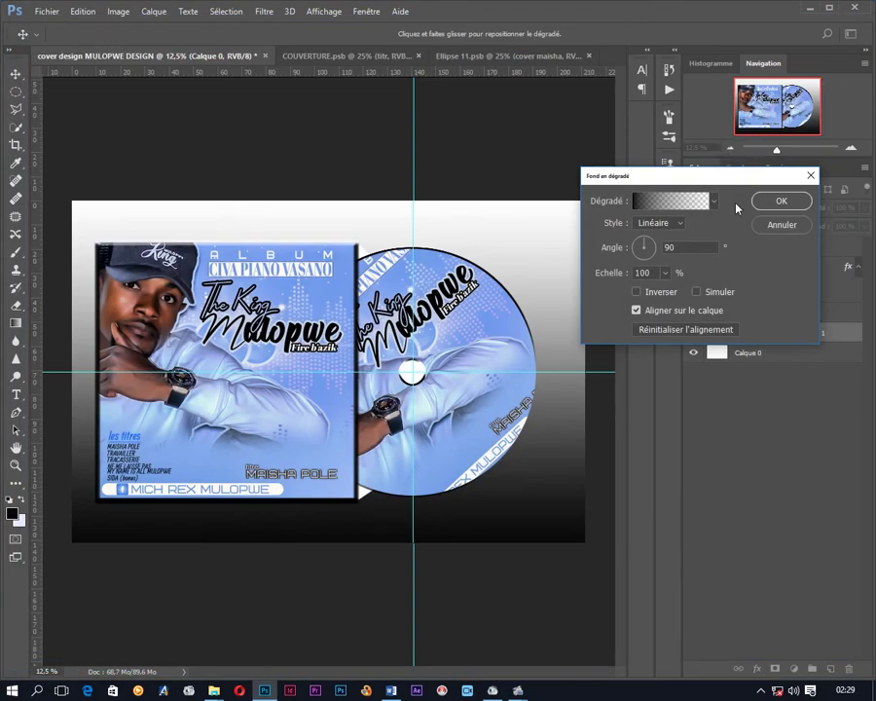
{"action": "left_click", "coordinate": [676, 207]}
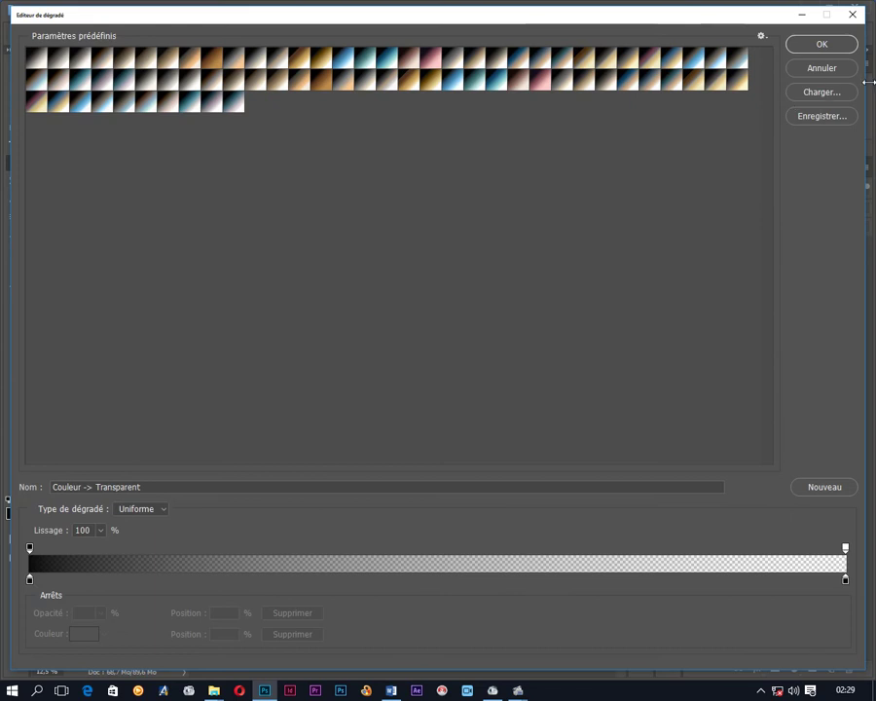
Move and resize the Éditeur de dégradé beside the album artwork
{"action": "left_click_drag", "start_coordinate": [779, 10], "coordinate": [757, 127]}
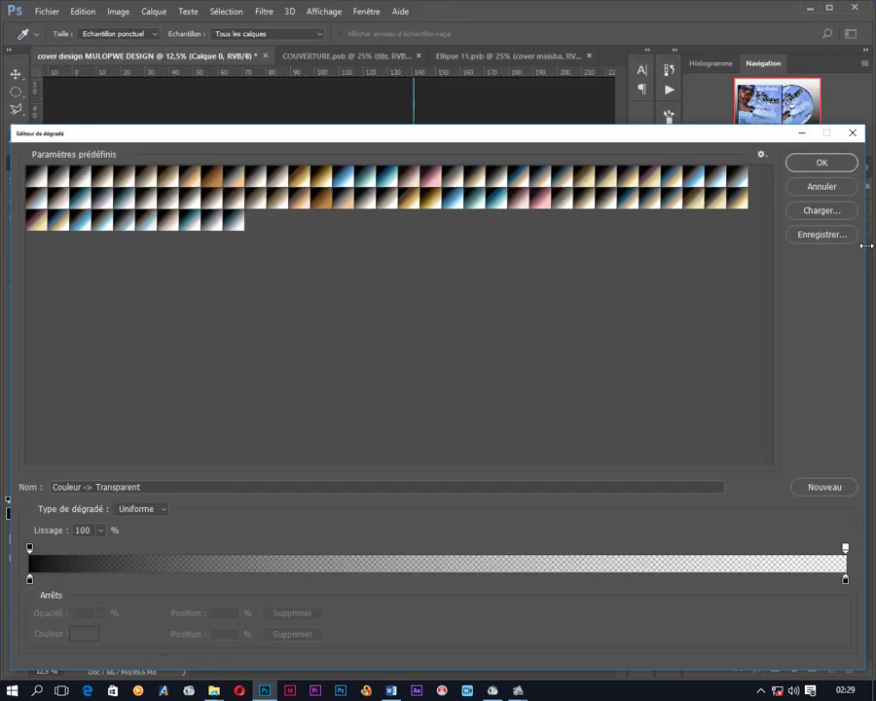
{"action": "left_click_drag", "start_coordinate": [866, 245], "coordinate": [491, 246]}
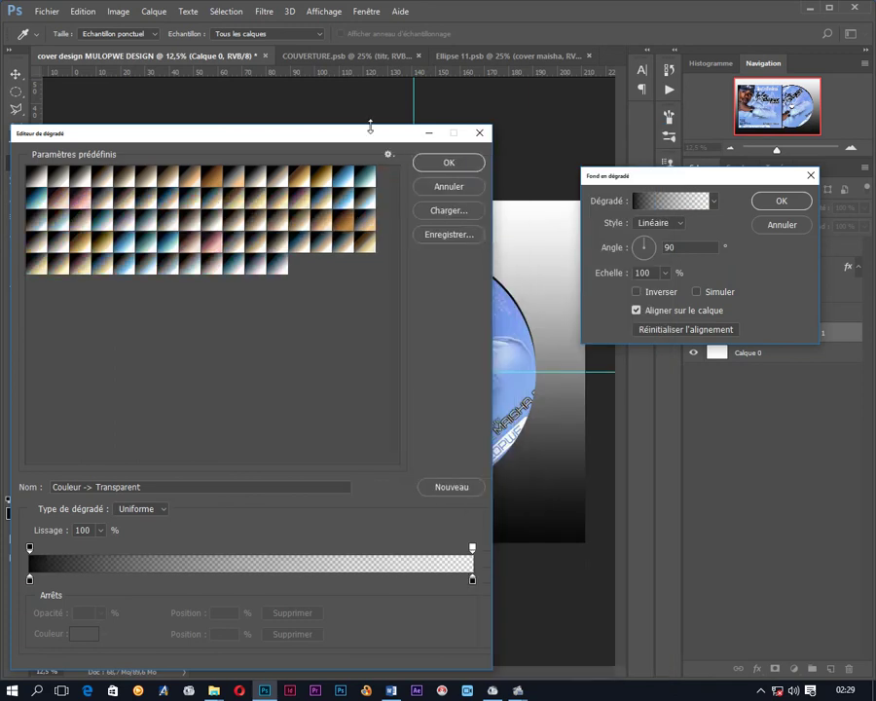
{"action": "left_click_drag", "start_coordinate": [364, 126], "coordinate": [297, 324]}
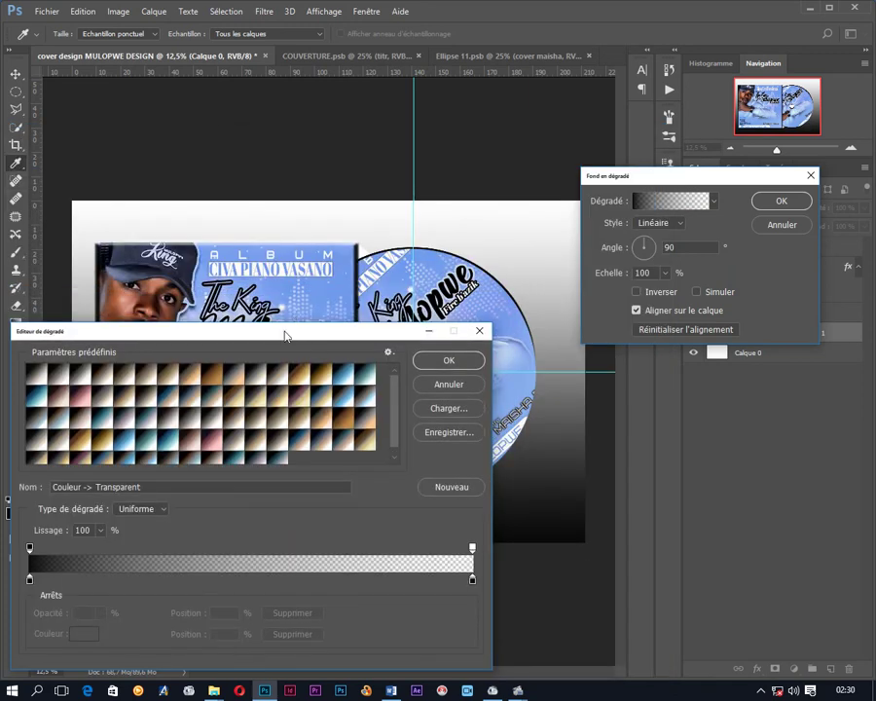
{"action": "mouse_move", "coordinate": [285, 332]}
{"action": "left_mouse_down"}
{"action": "mouse_move", "coordinate": [797, 248]}
{"action": "mouse_move", "coordinate": [747, 165]}
{"action": "left_mouse_up"}
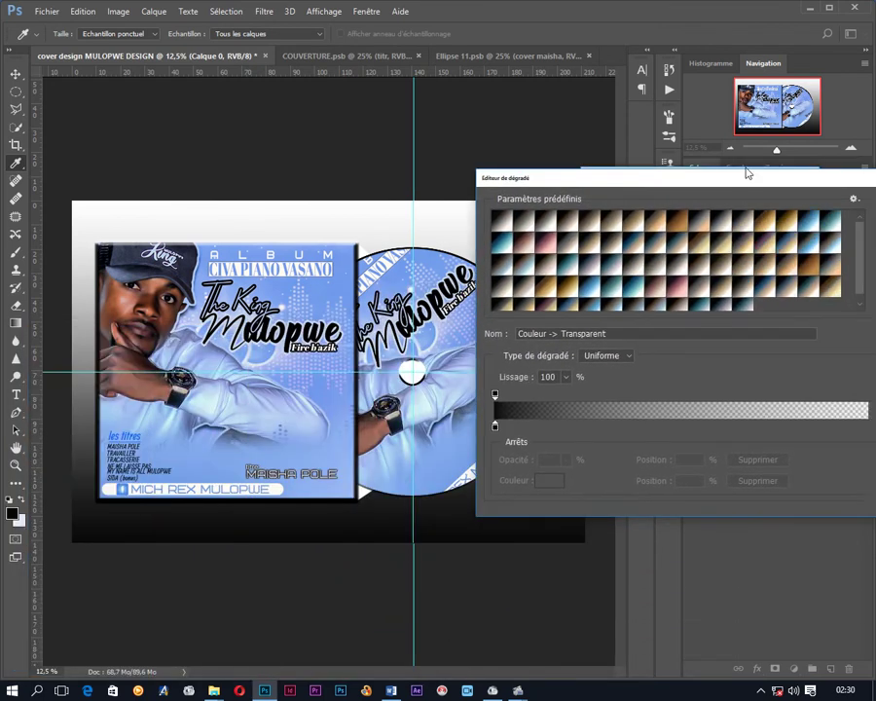
Try various blue shades for the gradient's dark stop in the Color Picker
{"action": "double_click", "coordinate": [491, 416]}
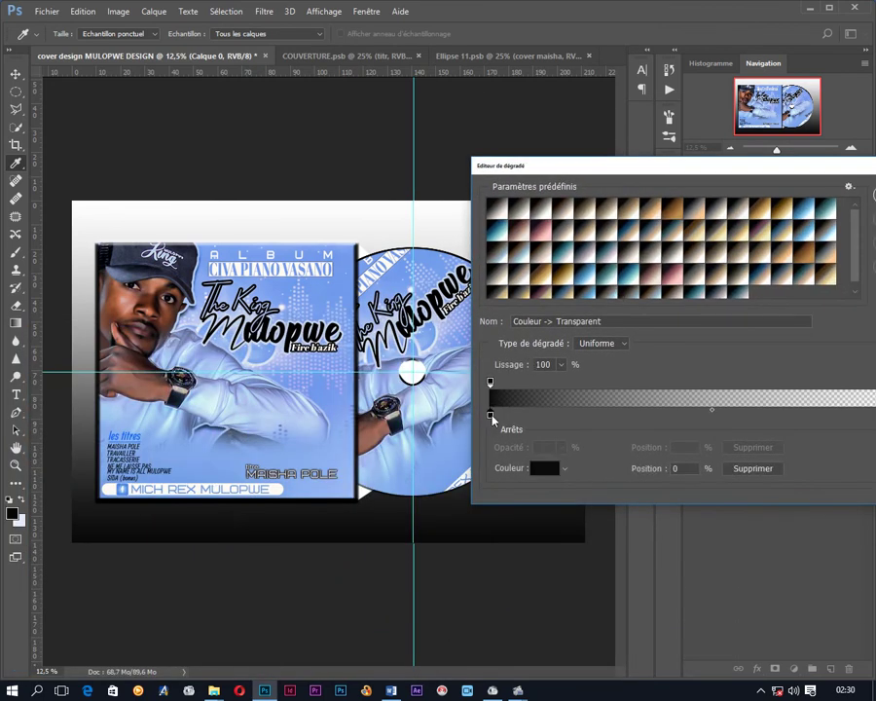
{"action": "left_click", "coordinate": [450, 452]}
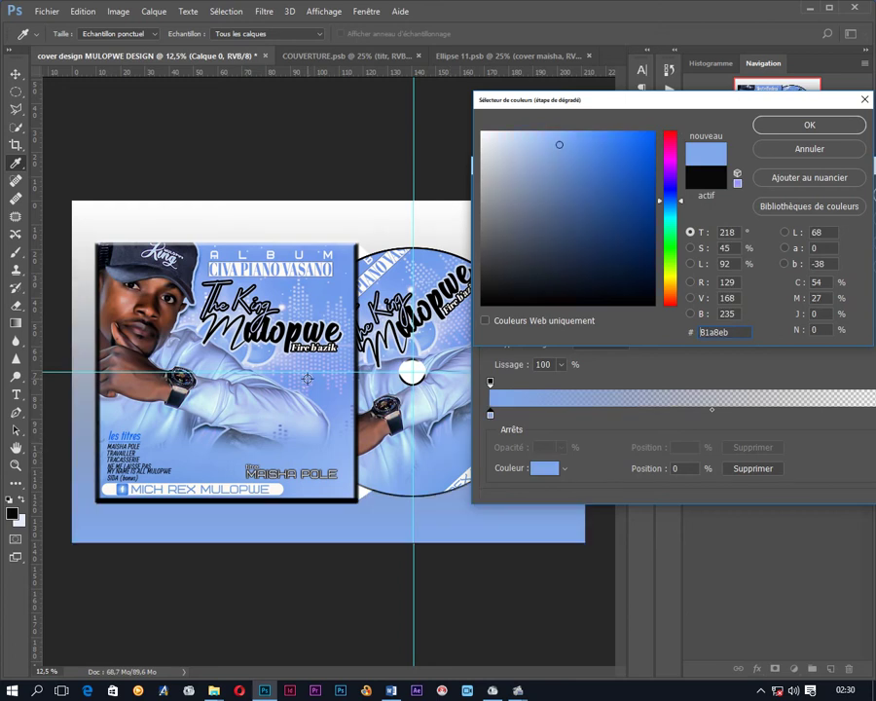
{"action": "left_click", "coordinate": [636, 152]}
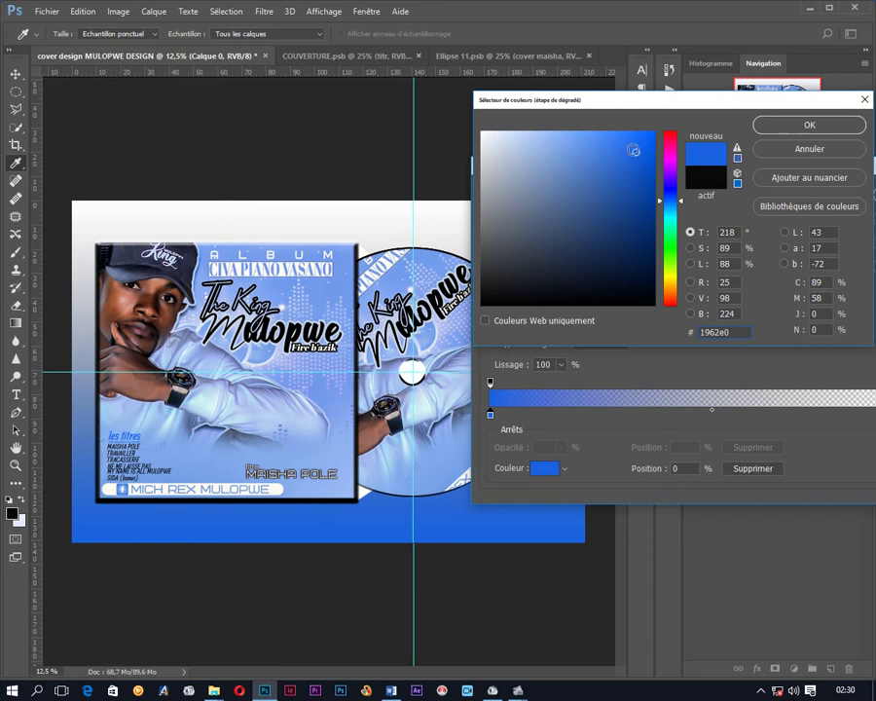
{"action": "left_click", "coordinate": [652, 138]}
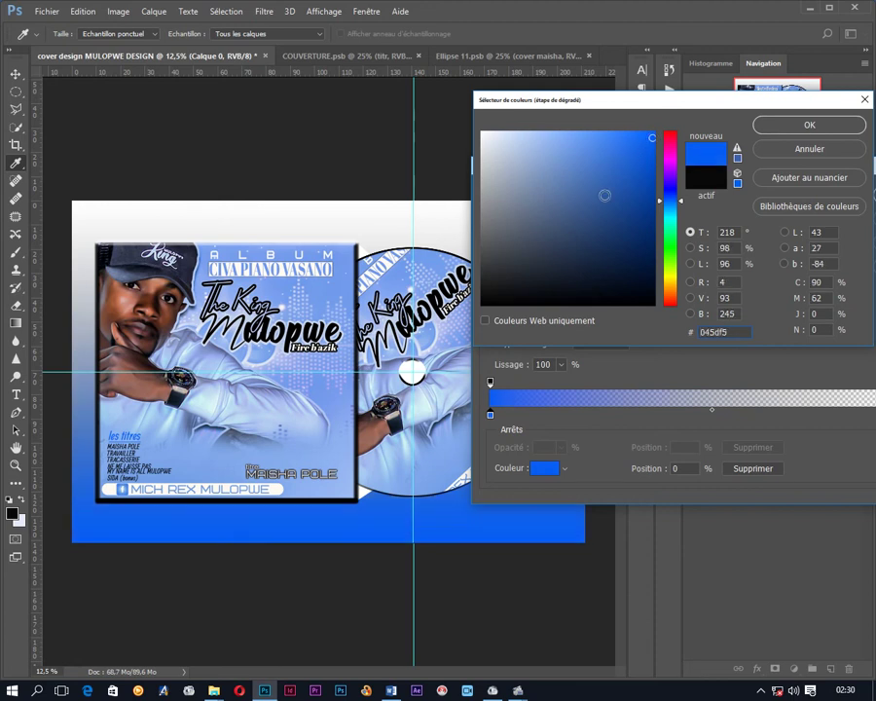
{"action": "left_click", "coordinate": [586, 261]}
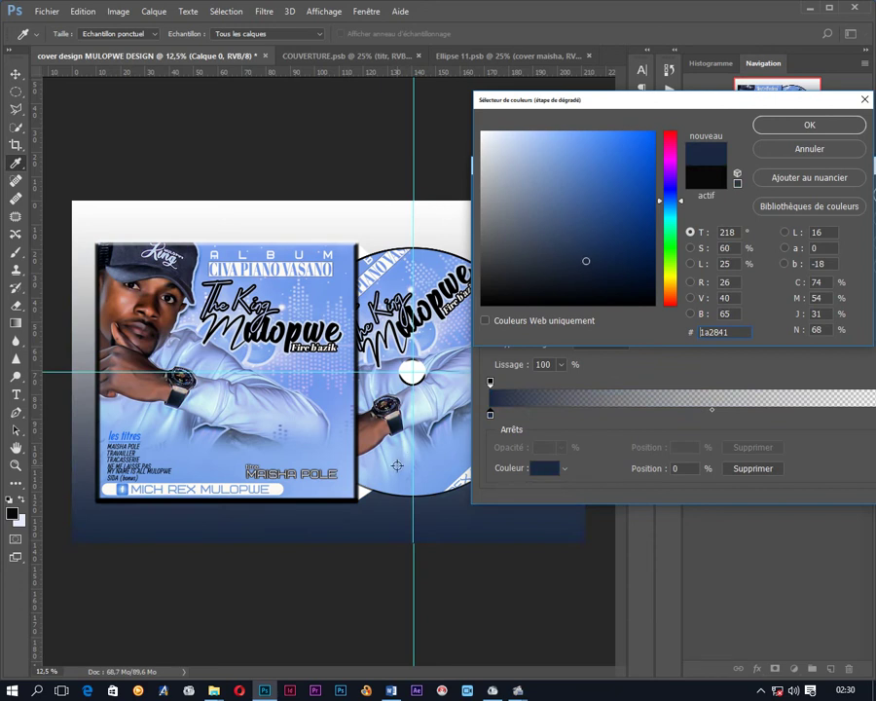
{"action": "left_click", "coordinate": [279, 327]}
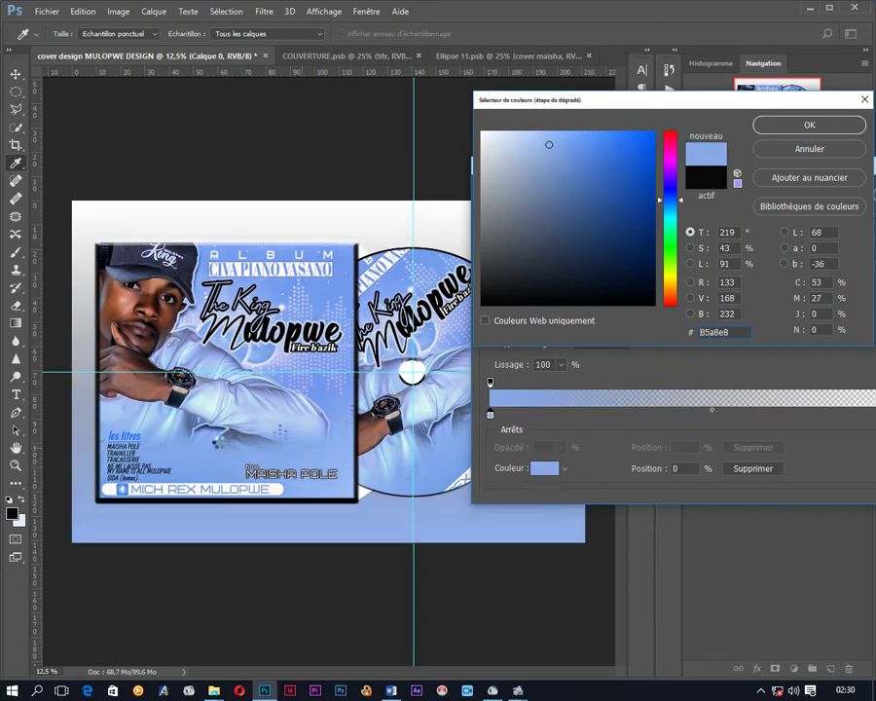
{"action": "left_click", "coordinate": [164, 420]}
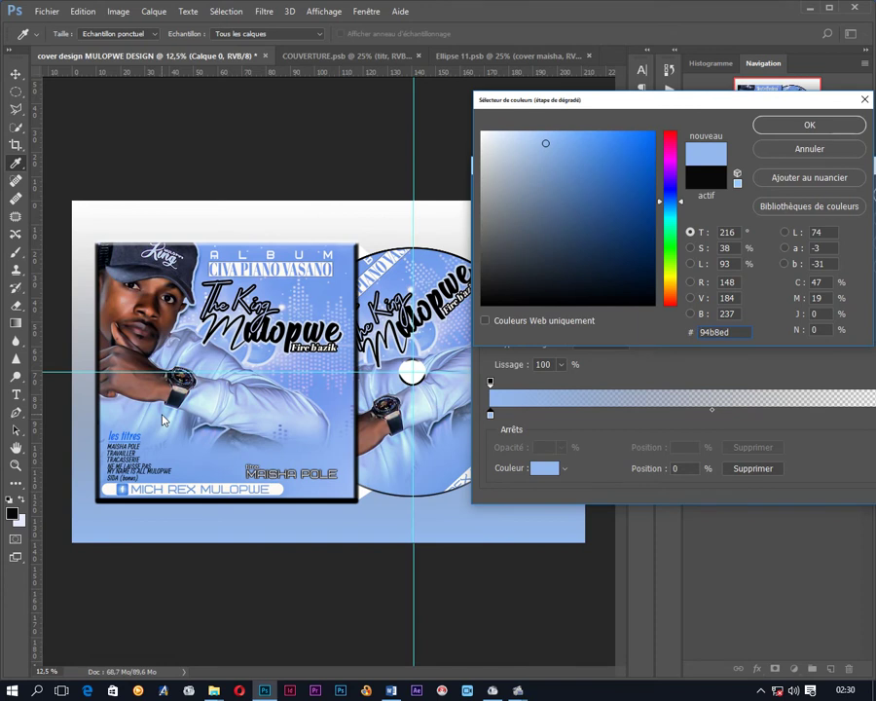
{"action": "left_click", "coordinate": [619, 182]}
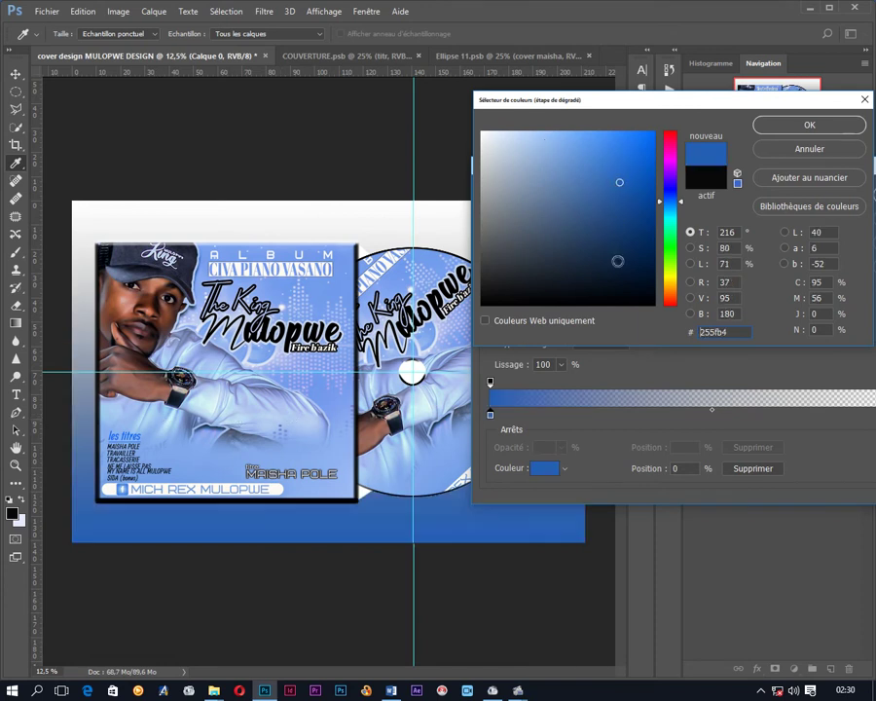
{"action": "left_click", "coordinate": [620, 269]}
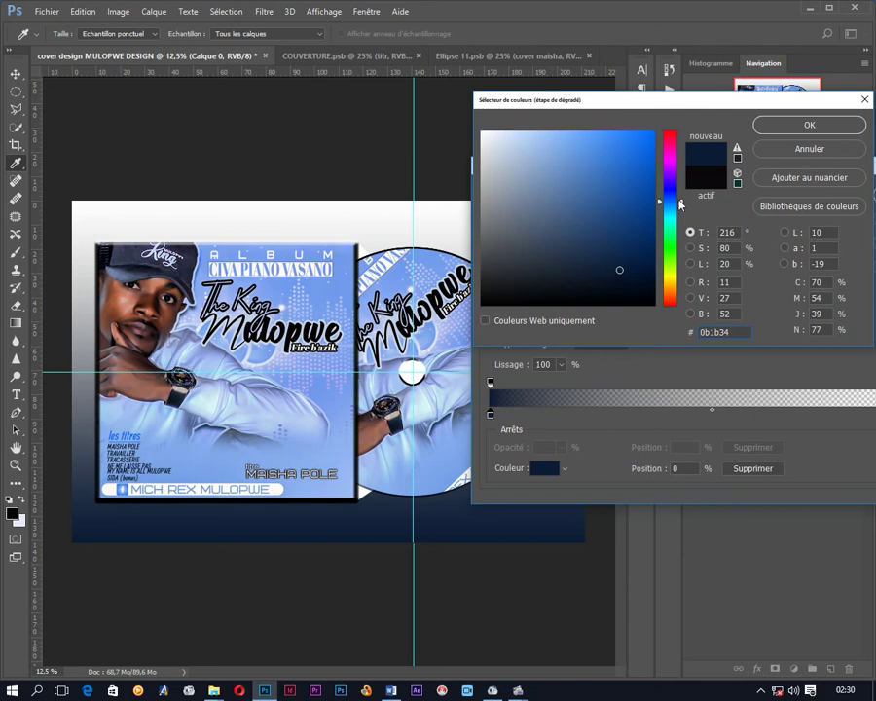
{"action": "left_click_drag", "start_coordinate": [682, 203], "coordinate": [681, 188]}
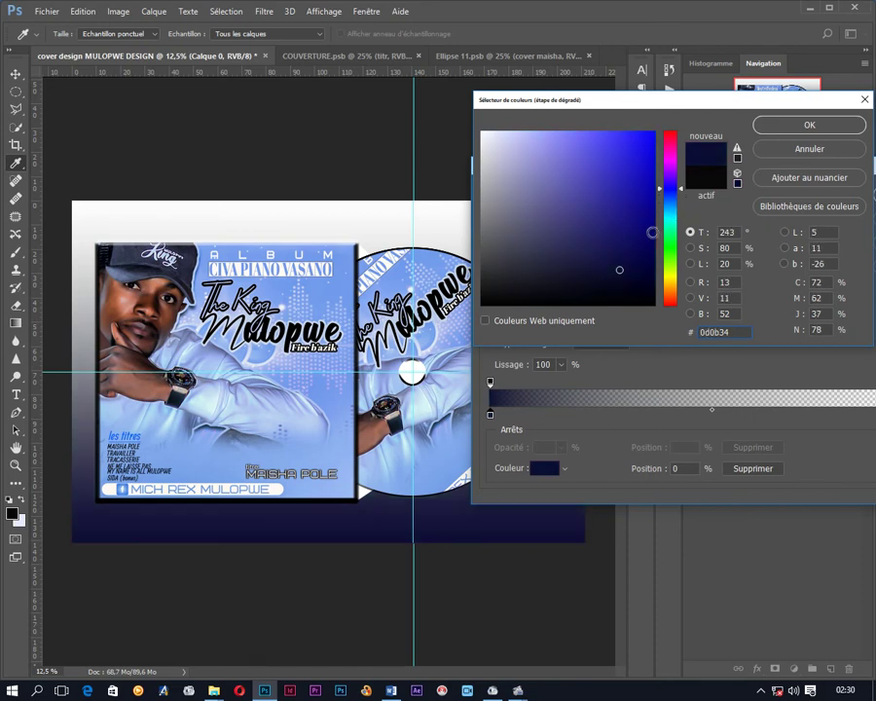
{"action": "left_click_drag", "start_coordinate": [633, 241], "coordinate": [604, 253]}
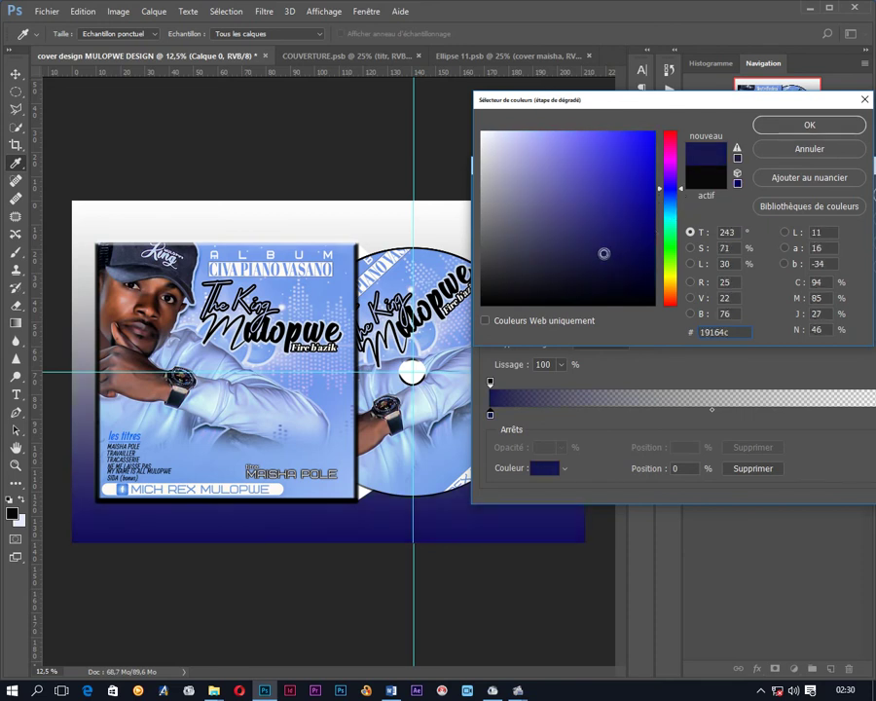
Settle the dark stop on very dark navy #060520 and confirm it
{"action": "left_click", "coordinate": [590, 285]}
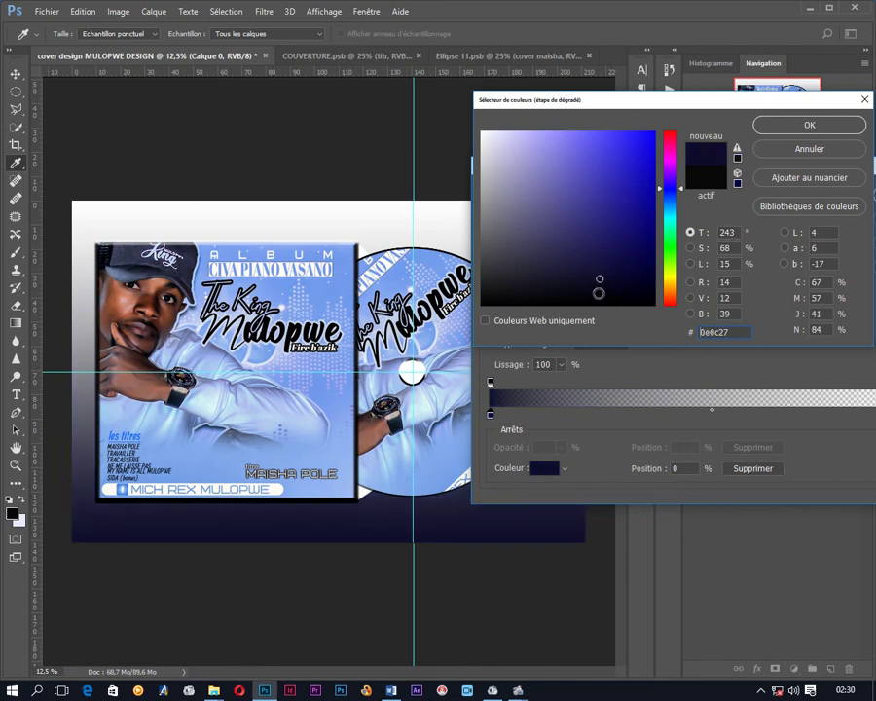
{"action": "left_click", "coordinate": [582, 283]}
{"action": "mouse_move", "coordinate": [582, 283]}
{"action": "left_mouse_down"}
{"action": "mouse_move", "coordinate": [625, 290]}
{"action": "mouse_move", "coordinate": [642, 269]}
{"action": "left_mouse_up"}
{"action": "left_click", "coordinate": [649, 201]}
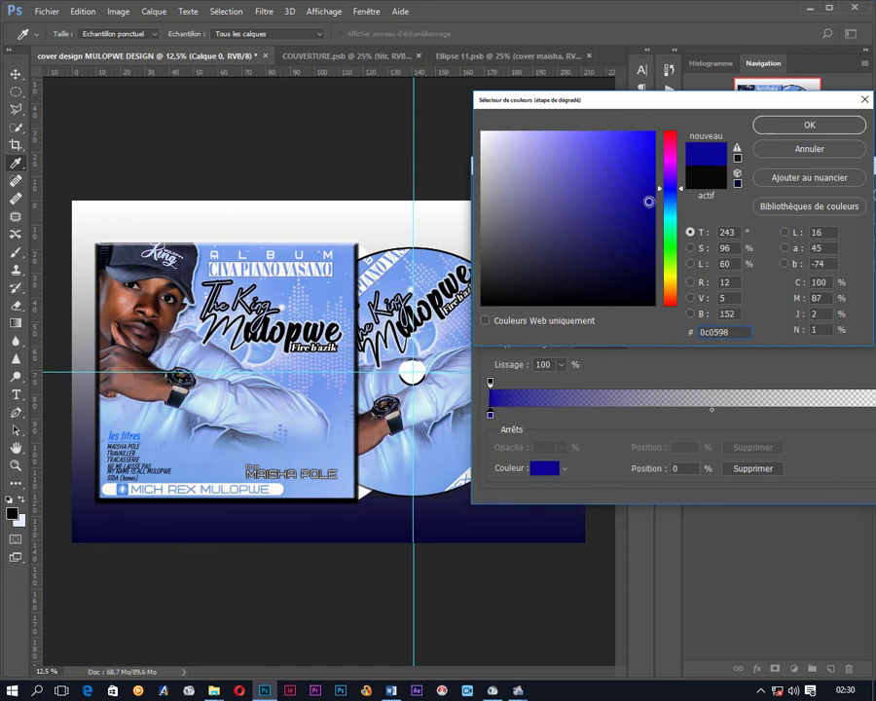
{"action": "left_click", "coordinate": [633, 269]}
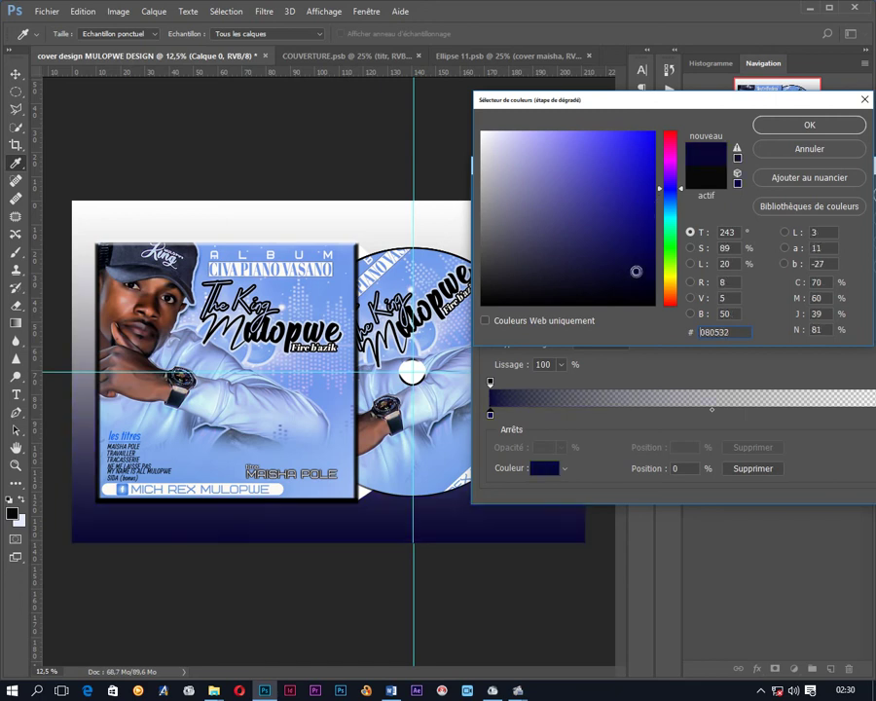
{"action": "left_click", "coordinate": [644, 282]}
{"action": "left_click_drag", "start_coordinate": [644, 283], "coordinate": [616, 281]}
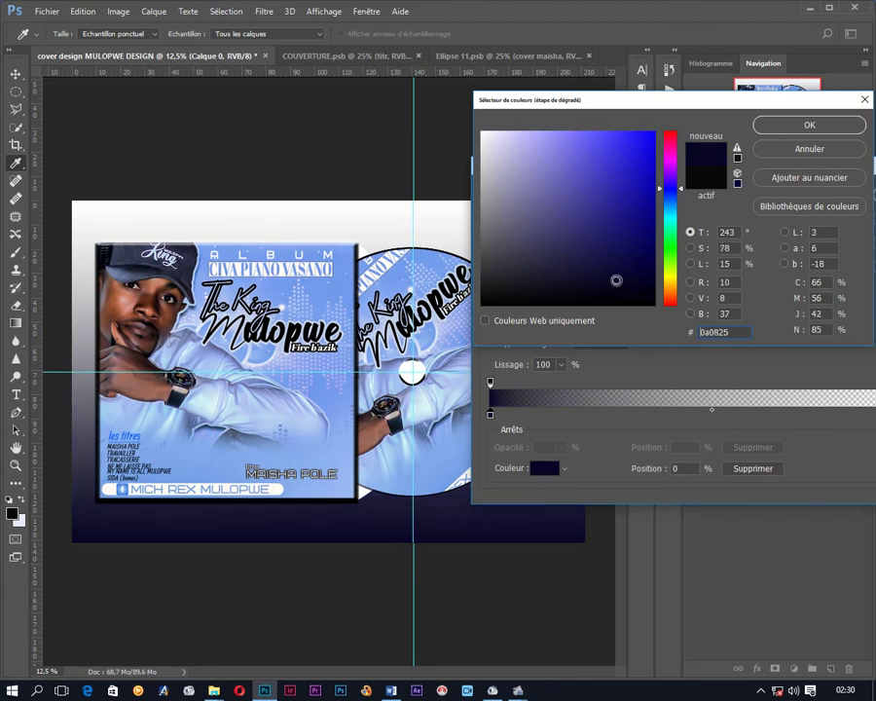
{"action": "left_click", "coordinate": [593, 289]}
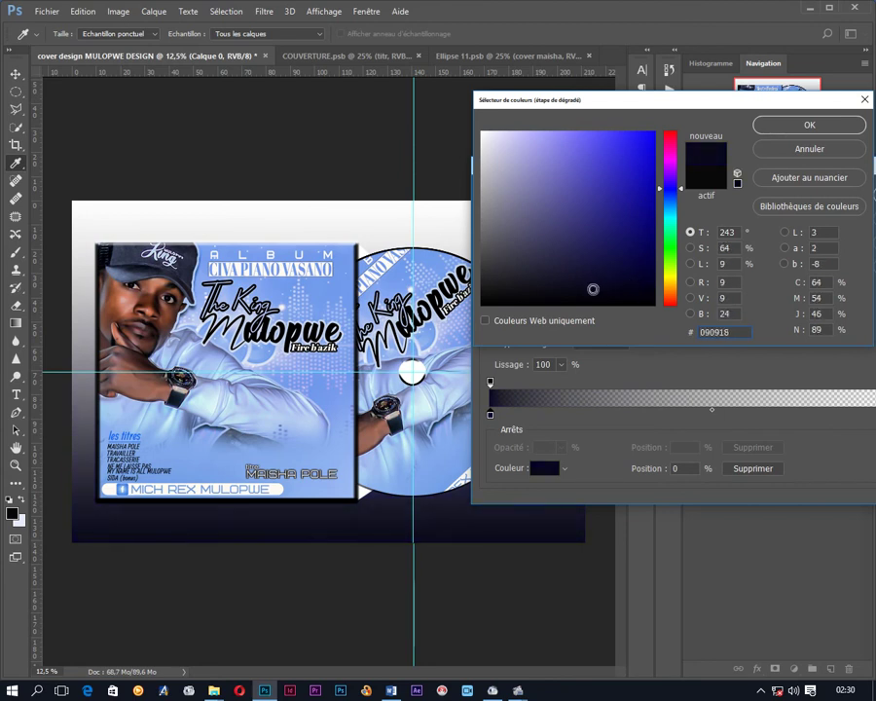
{"action": "left_click", "coordinate": [639, 271]}
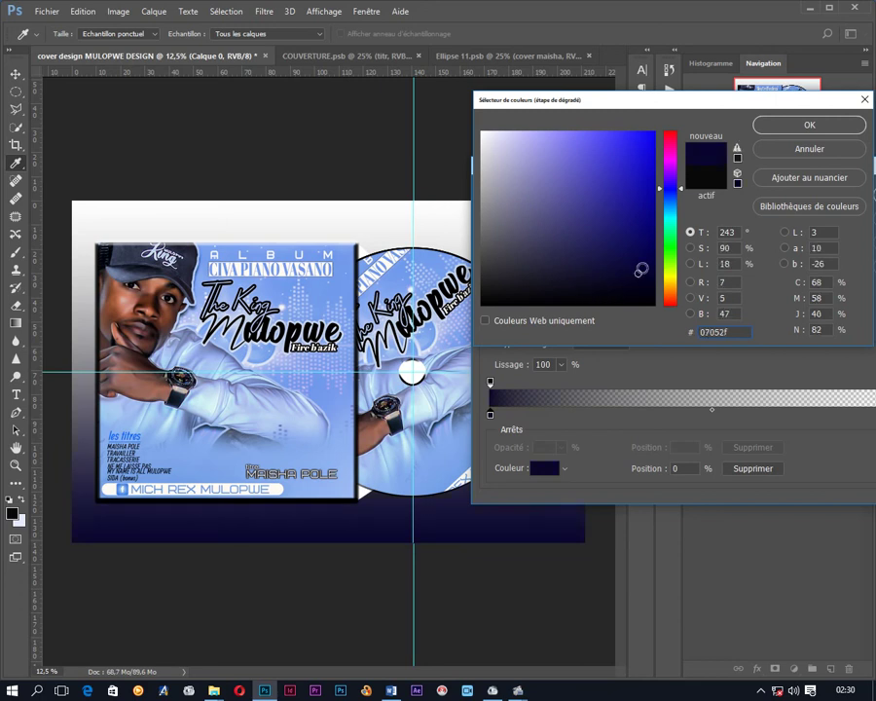
{"action": "left_click", "coordinate": [643, 264]}
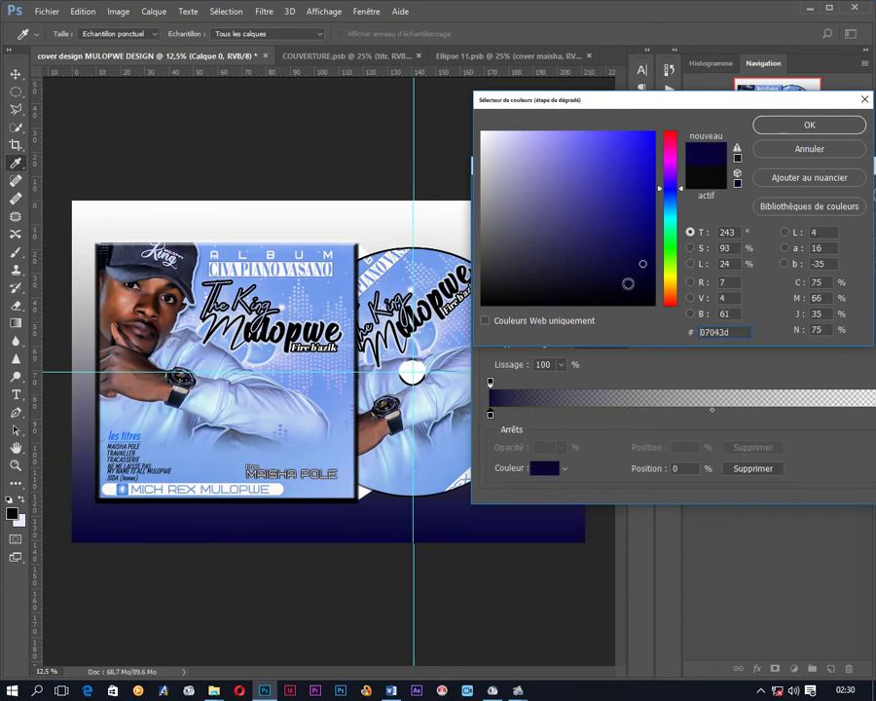
{"action": "left_click", "coordinate": [628, 284]}
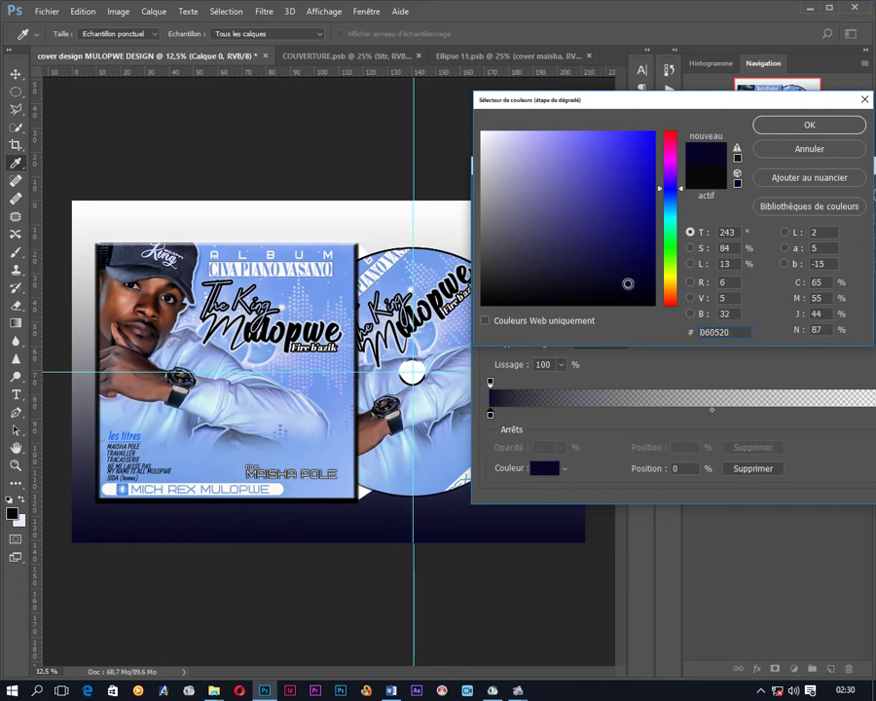
{"action": "left_click", "coordinate": [808, 126]}
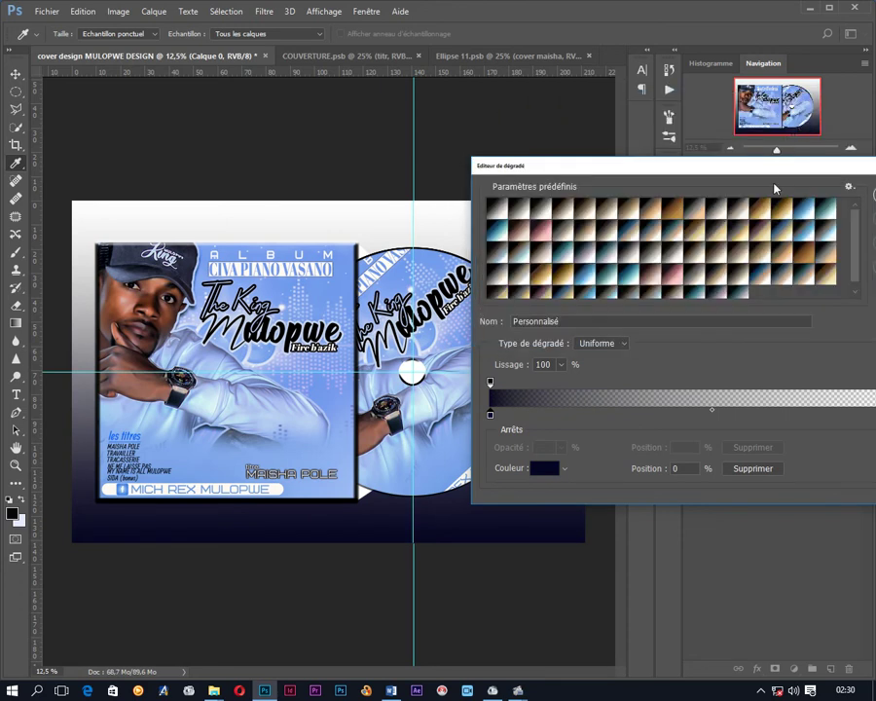
Apply the navy gradient and switch its style to Radial, trying Angular too
{"action": "left_click", "coordinate": [723, 248]}
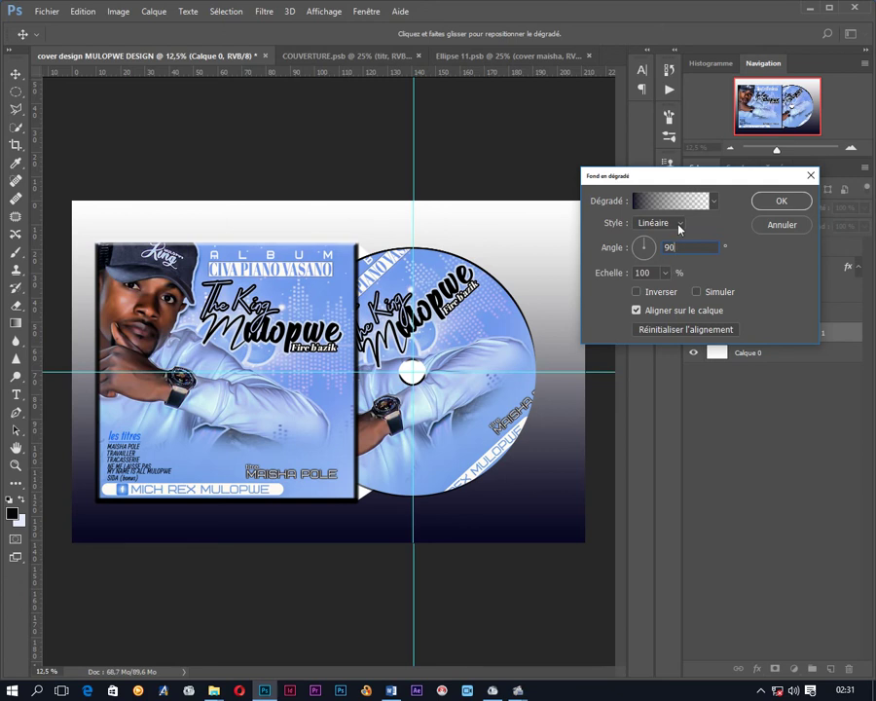
{"action": "left_click", "coordinate": [678, 227]}
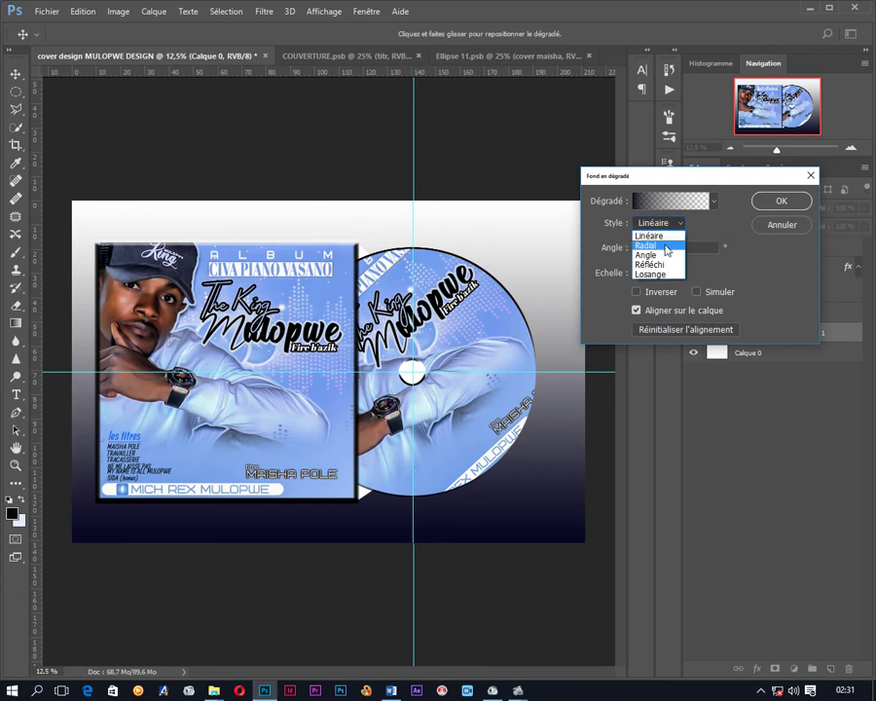
{"action": "left_click", "coordinate": [667, 250]}
{"action": "left_click", "coordinate": [667, 231]}
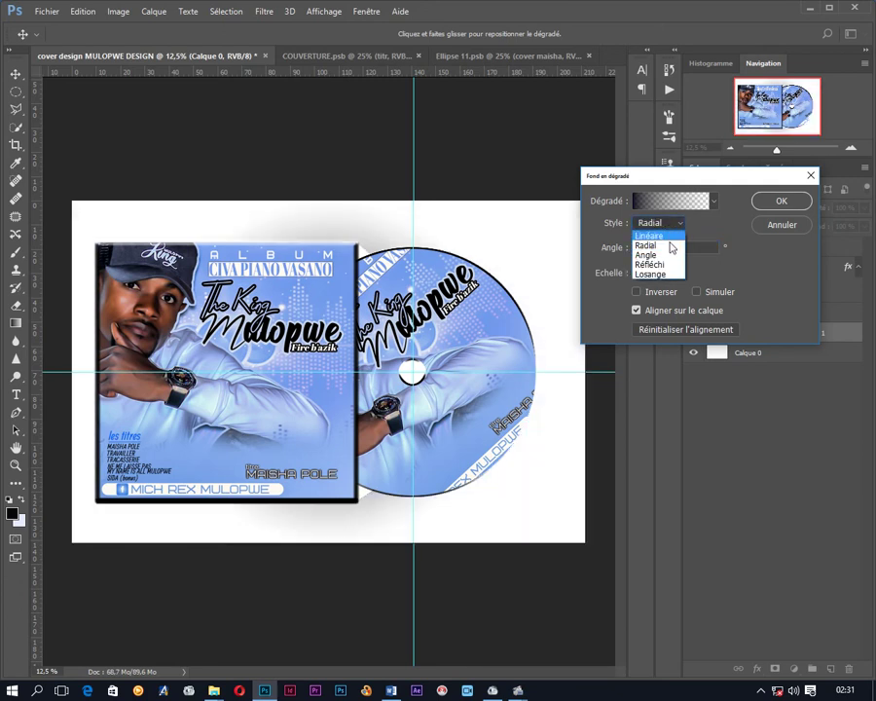
Try the Angle style, then set the gradient style back to Linéaire
{"action": "left_click", "coordinate": [670, 255]}
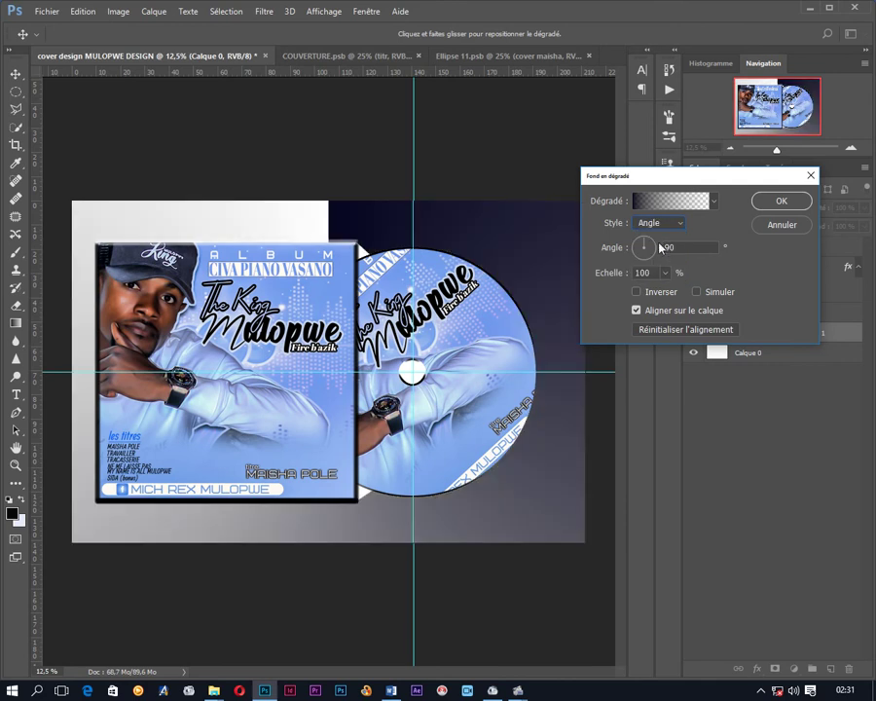
{"action": "left_click", "coordinate": [677, 225]}
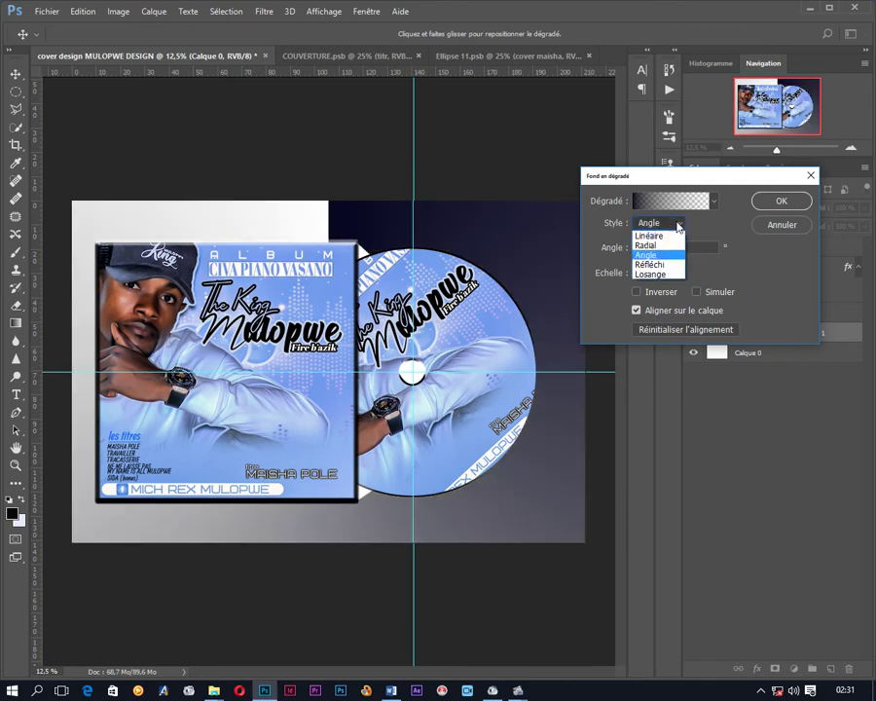
{"action": "left_click", "coordinate": [672, 236]}
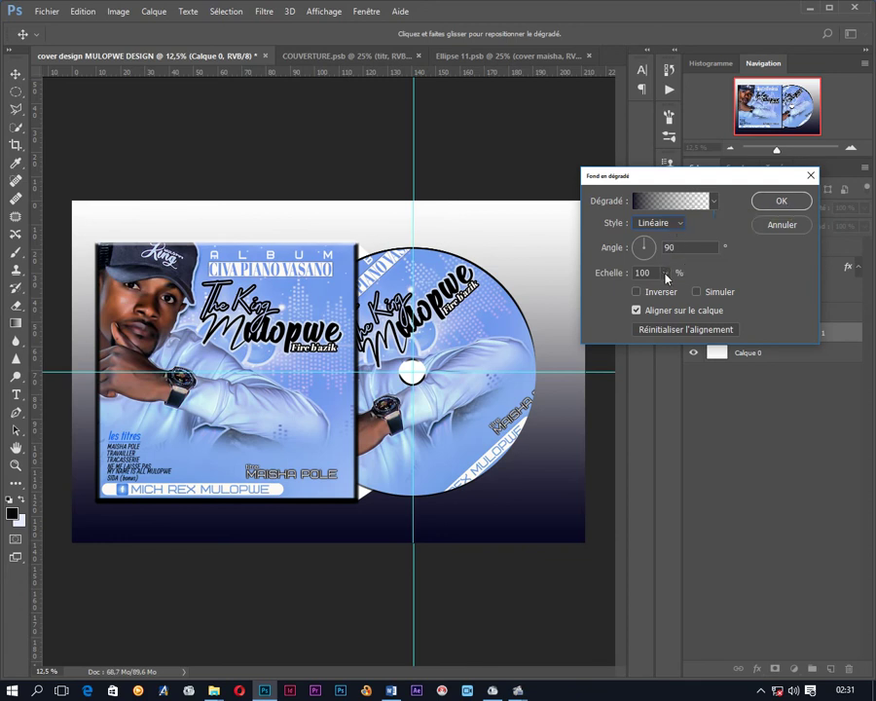
Reduce the gradient's Échelle to 56% so navy fills the lower half
{"action": "left_click", "coordinate": [666, 276]}
{"action": "left_click_drag", "start_coordinate": [665, 292], "coordinate": [692, 294]}
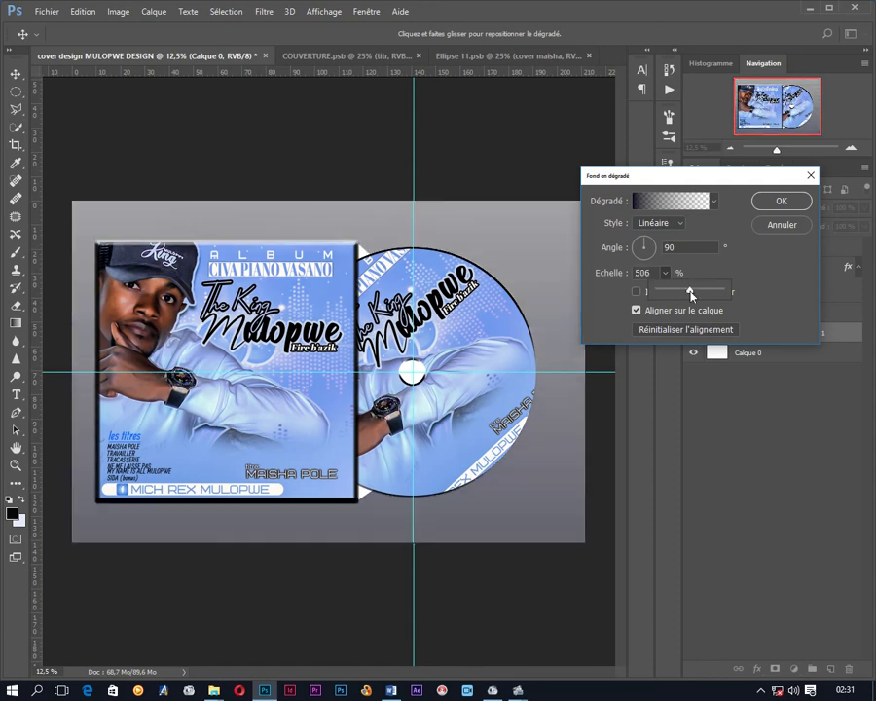
{"action": "mouse_move", "coordinate": [685, 308]}
{"action": "left_mouse_down"}
{"action": "mouse_move", "coordinate": [679, 334]}
{"action": "mouse_move", "coordinate": [672, 294]}
{"action": "left_mouse_up"}
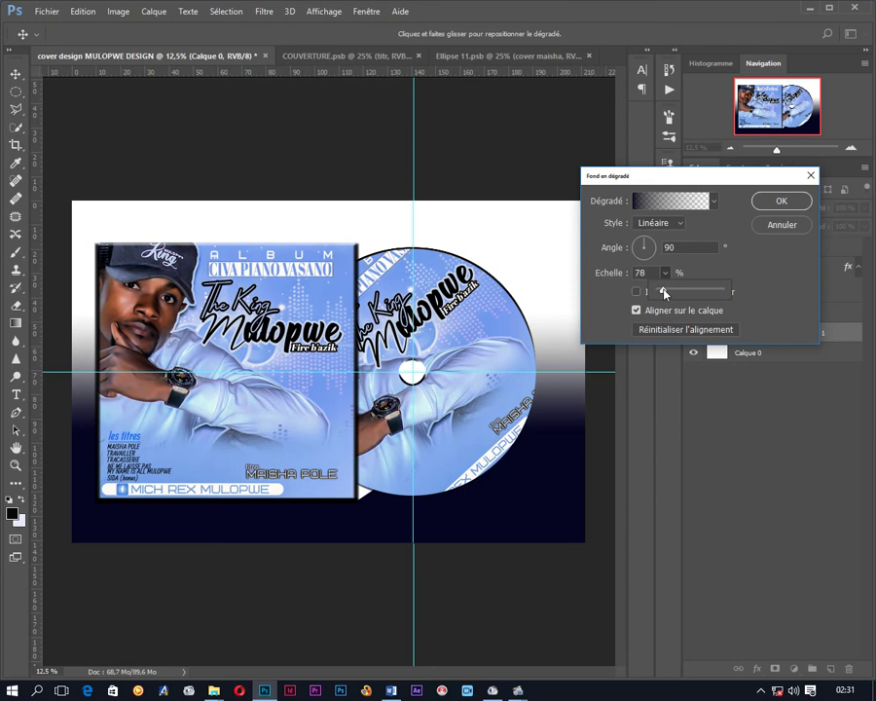
{"action": "left_click_drag", "start_coordinate": [668, 292], "coordinate": [667, 296]}
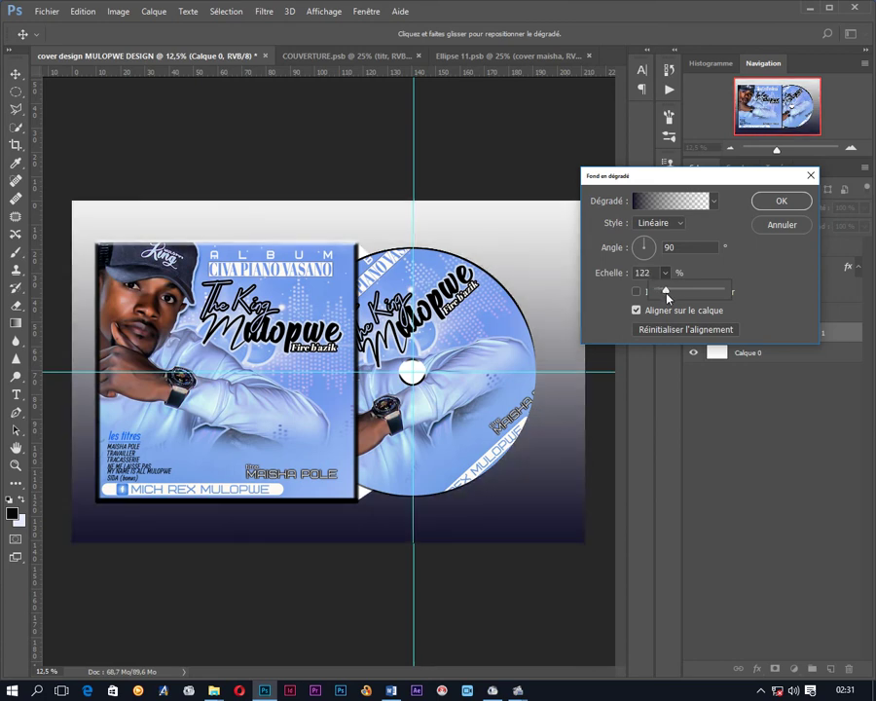
{"action": "left_click_drag", "start_coordinate": [668, 296], "coordinate": [662, 294]}
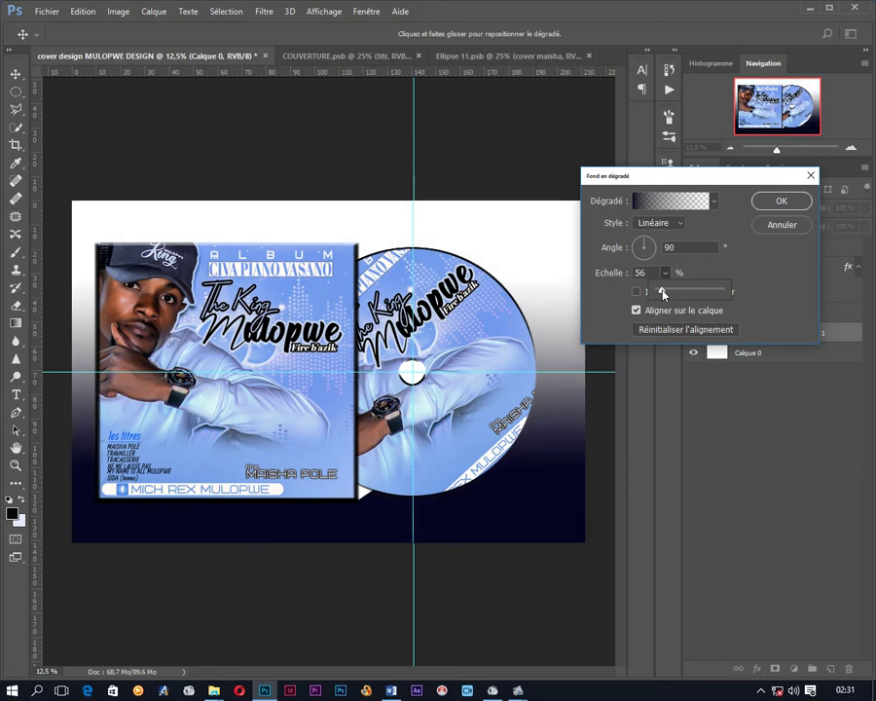
{"action": "left_click", "coordinate": [685, 202]}
Set the right gradient stop to pale blue #7ba2ef sampled from the cover
{"action": "left_click", "coordinate": [747, 469]}
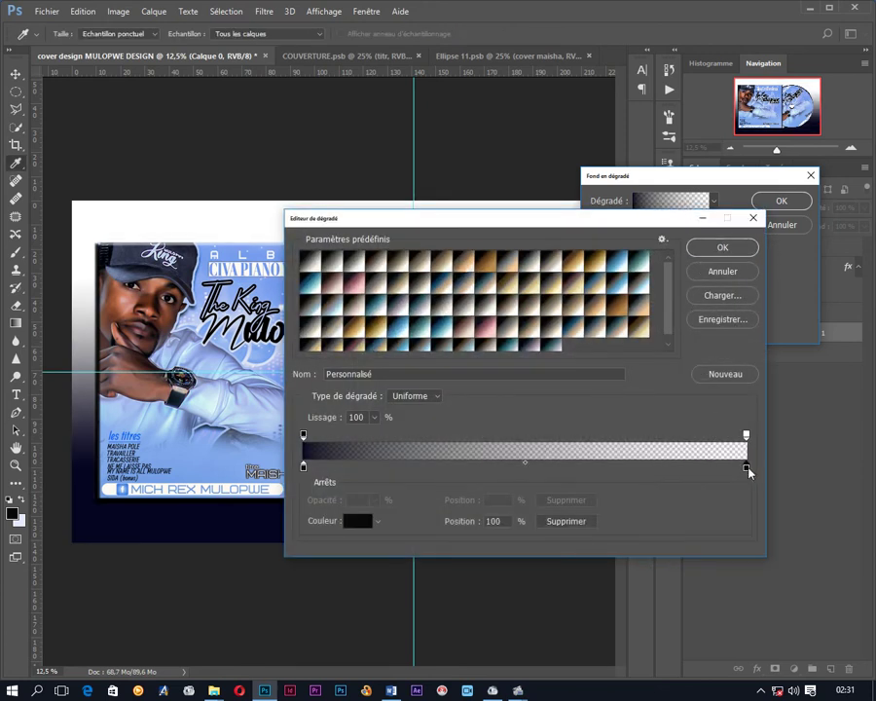
{"action": "double_click", "coordinate": [747, 468]}
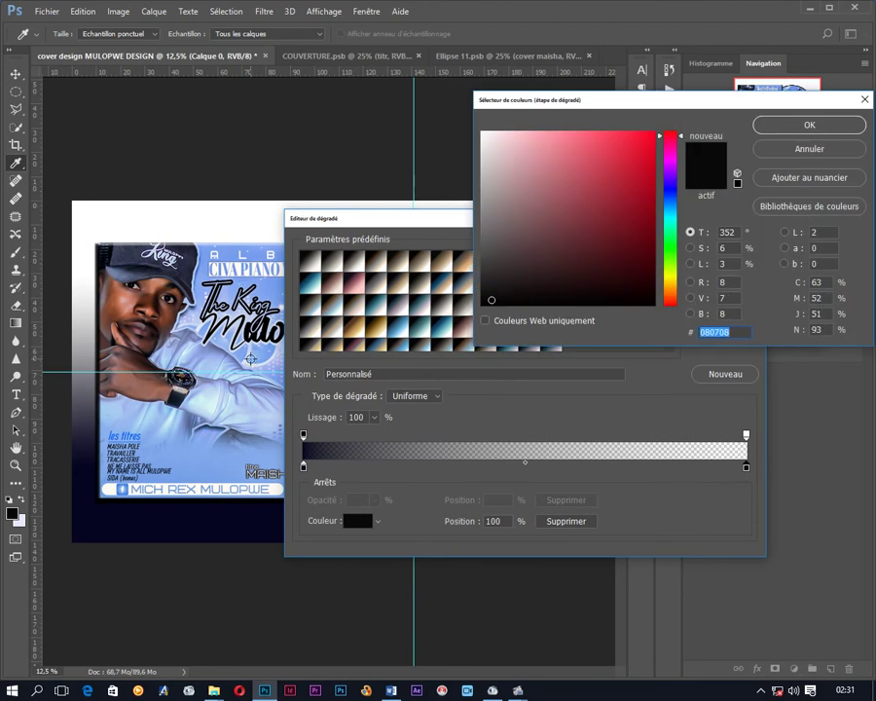
{"action": "left_click", "coordinate": [250, 255]}
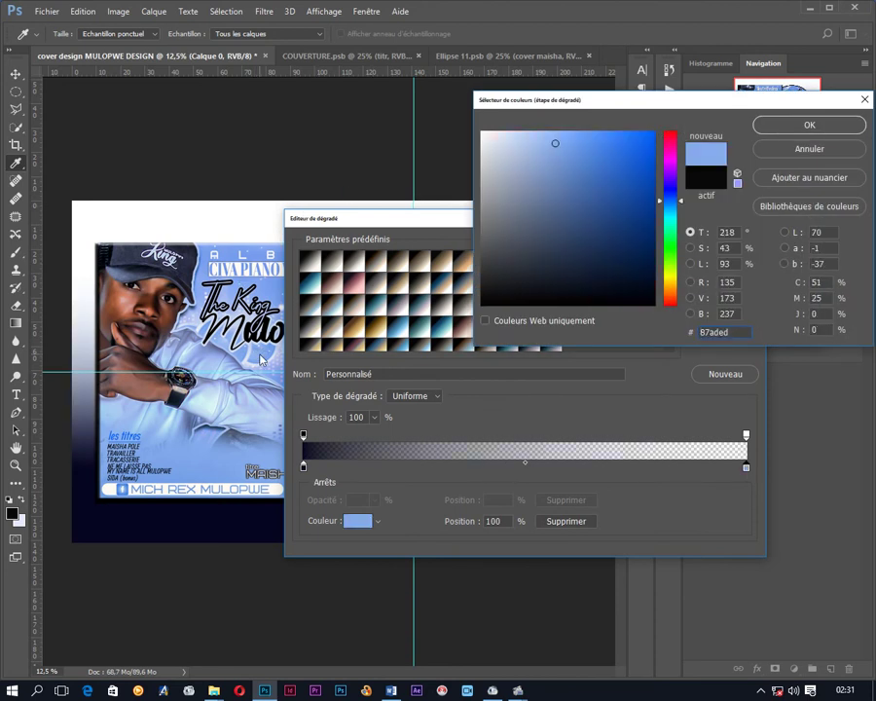
{"action": "left_click", "coordinate": [245, 259]}
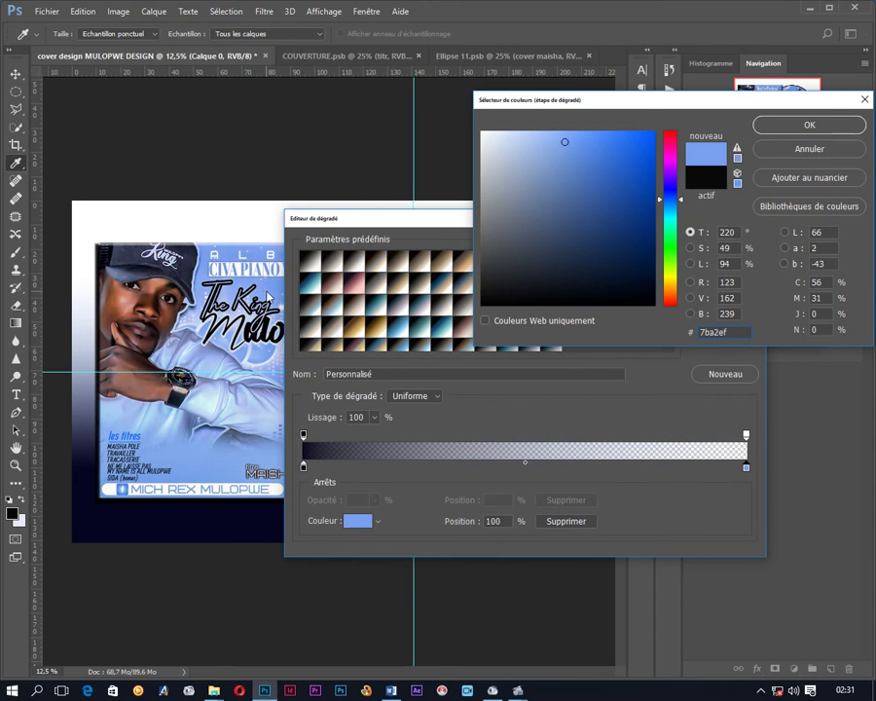
{"action": "left_click", "coordinate": [807, 127]}
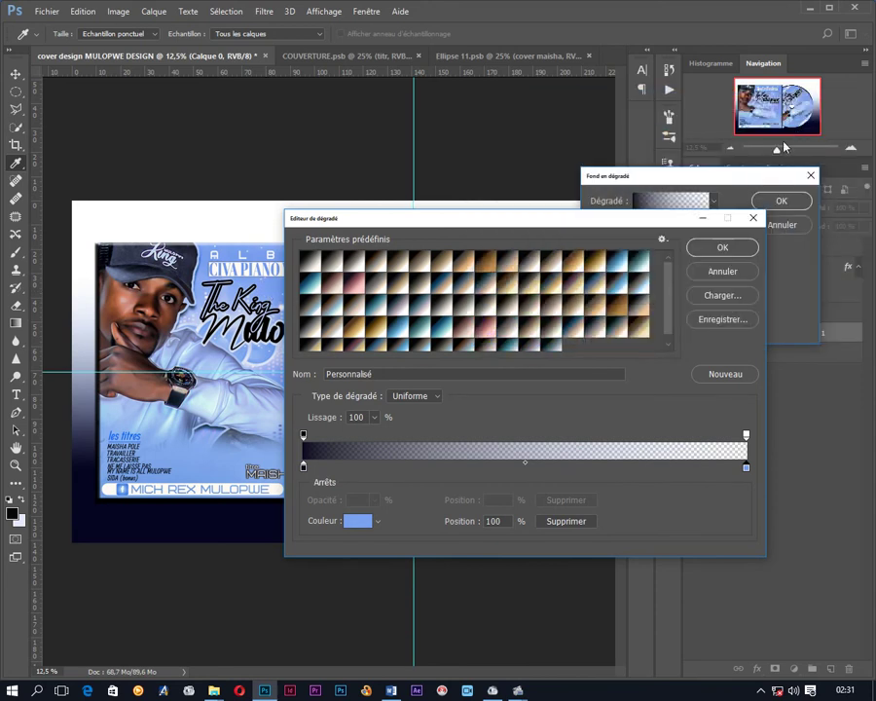
{"action": "left_click", "coordinate": [724, 249]}
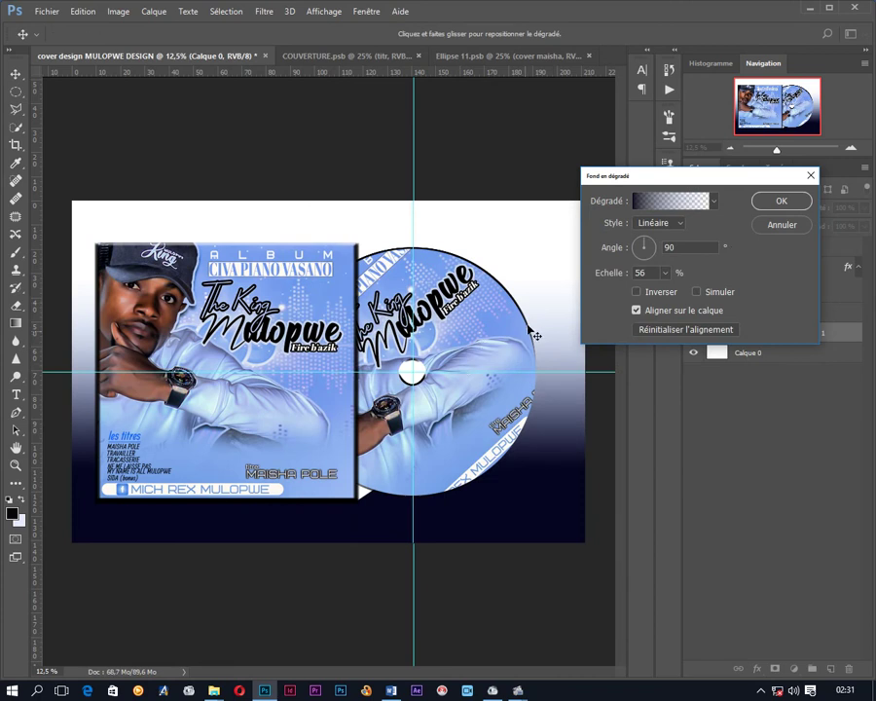
Raise the navy band on the canvas and enable Simuler dithering
{"action": "mouse_move", "coordinate": [551, 325]}
{"action": "left_mouse_down"}
{"action": "mouse_move", "coordinate": [551, 273]}
{"action": "mouse_move", "coordinate": [522, 224]}
{"action": "mouse_move", "coordinate": [505, 273]}
{"action": "mouse_move", "coordinate": [521, 178]}
{"action": "mouse_move", "coordinate": [500, 171]}
{"action": "left_mouse_up"}
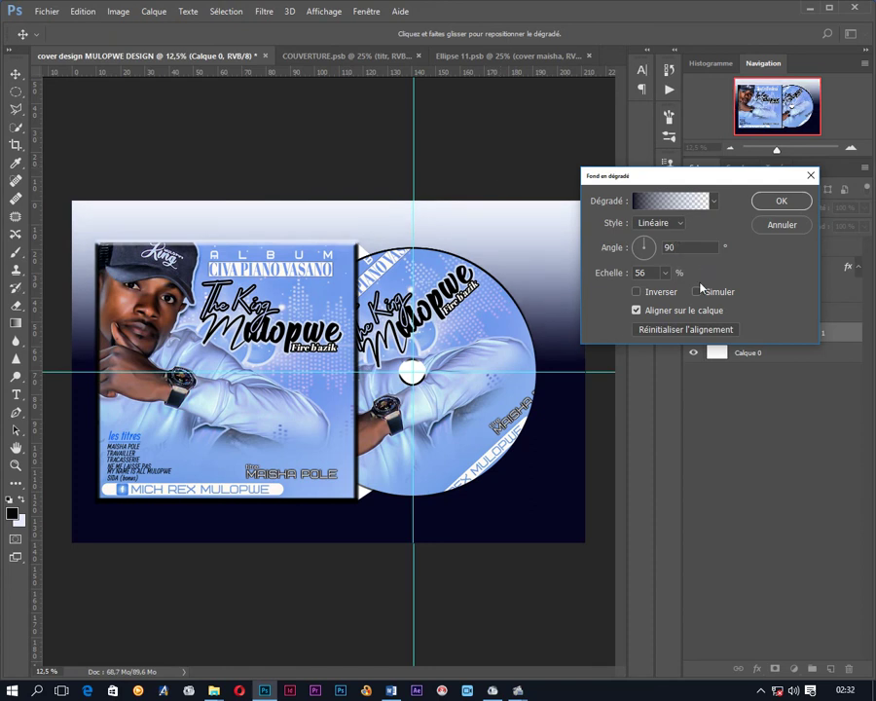
{"action": "left_click", "coordinate": [696, 292]}
{"action": "left_click", "coordinate": [637, 293]}
{"action": "left_click", "coordinate": [637, 293]}
Commit the gradient fill, then nudge Forme 1 right with the Move tool
{"action": "left_click", "coordinate": [781, 202]}
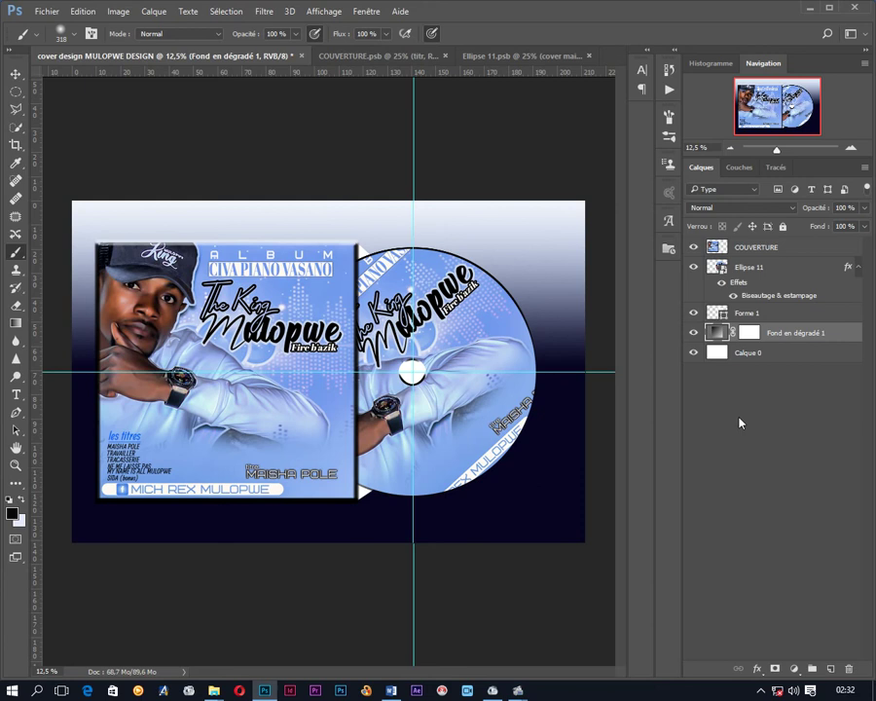
{"action": "left_click", "coordinate": [763, 314]}
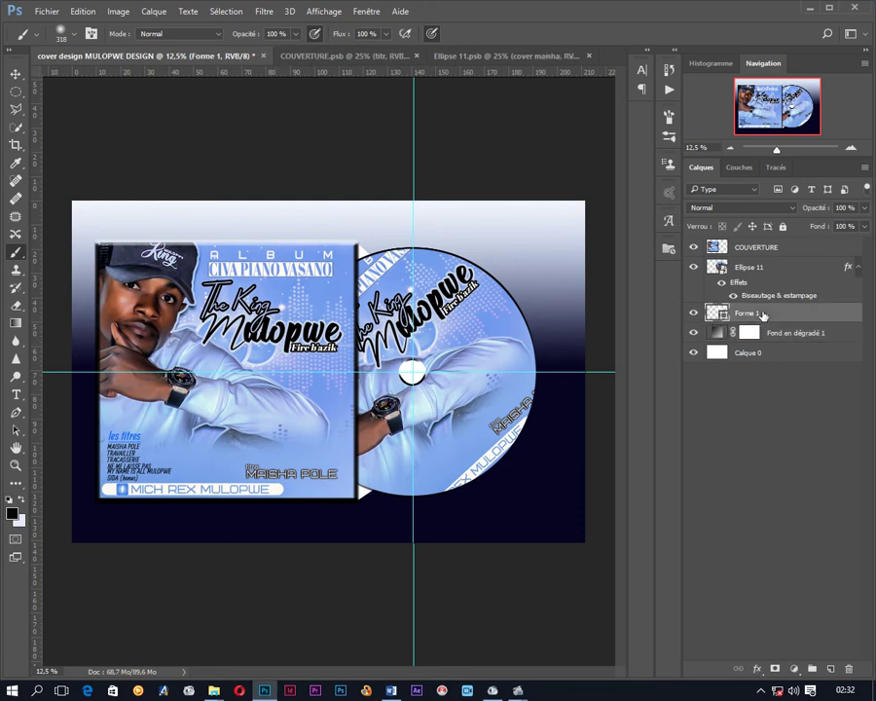
{"action": "left_click", "coordinate": [16, 74]}
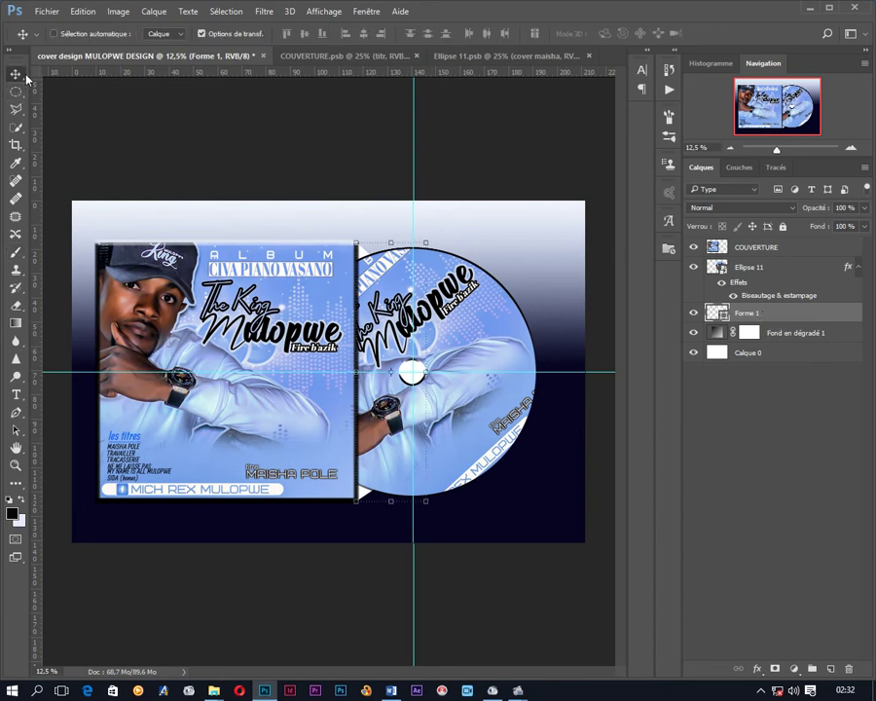
{"action": "key", "text": "shift+Right"}
{"action": "key", "text": "shift+Right"}
{"action": "key", "text": "shift+Right"}
{"action": "key", "text": "shift+Right"}
{"action": "key", "text": "shift+Right"}
{"action": "key", "text": "shift+Right"}
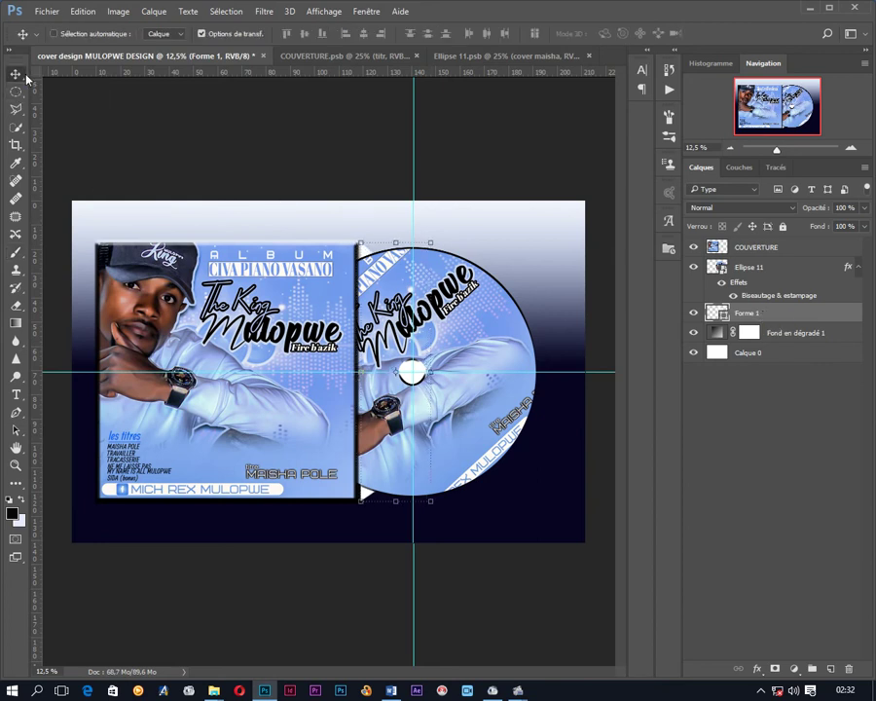
{"action": "key", "text": "shift+Right"}
{"action": "key", "text": "shift+Right"}
{"action": "key", "text": "shift+Right"}
{"action": "key", "text": "shift+Right"}
{"action": "key", "text": "shift+Right"}
{"action": "key", "text": "shift+Right"}
{"action": "key", "text": "shift+Right"}
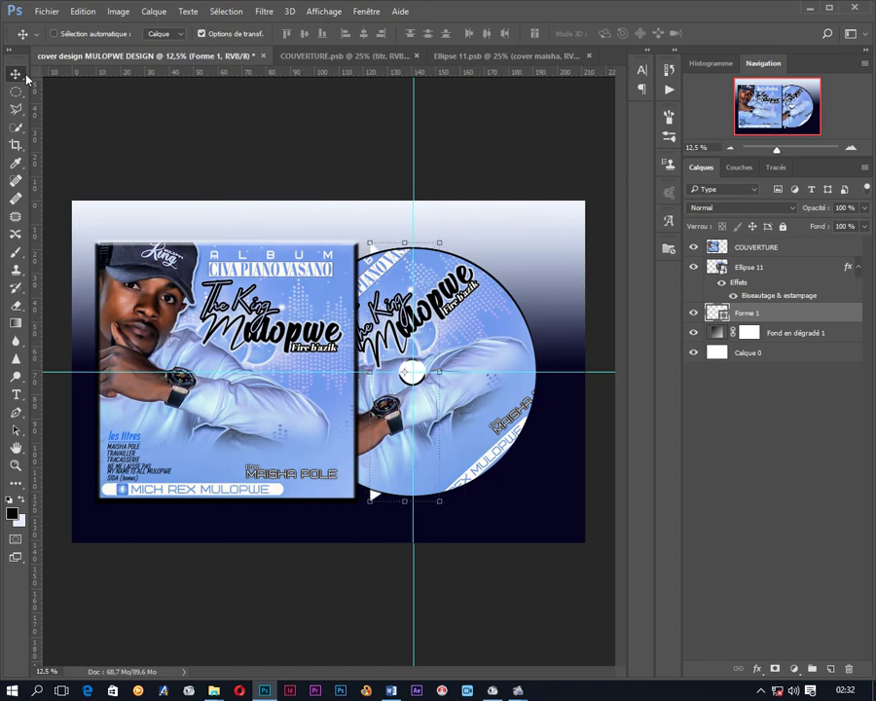
{"action": "key", "text": "shift+Right"}
{"action": "key", "text": "shift+Right"}
{"action": "key", "text": "shift+Right"}
{"action": "key", "text": "shift+Right"}
{"action": "key", "text": "shift+Right"}
{"action": "key", "text": "shift+Right"}
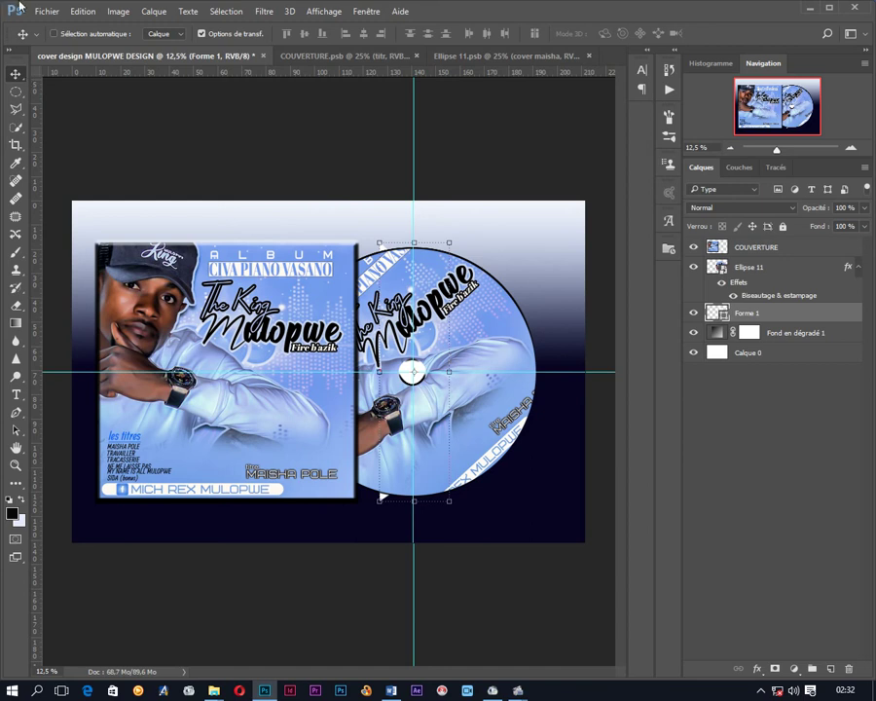
Undo the Forme 1 nudge twice and select the Ellipse 11 layer
{"action": "left_click", "coordinate": [83, 12]}
{"action": "left_click", "coordinate": [86, 51]}
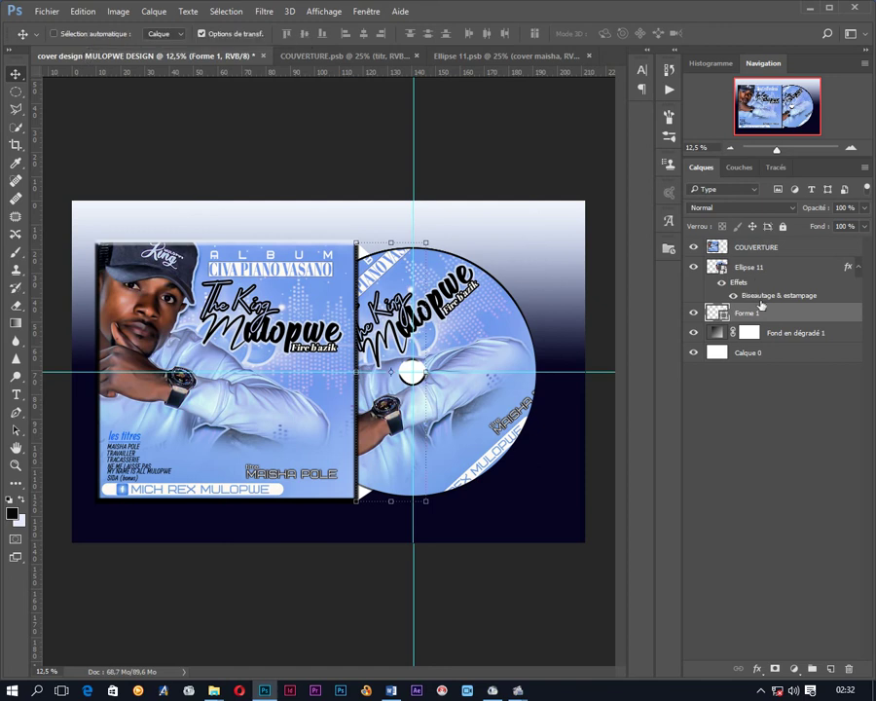
{"action": "left_click", "coordinate": [760, 272]}
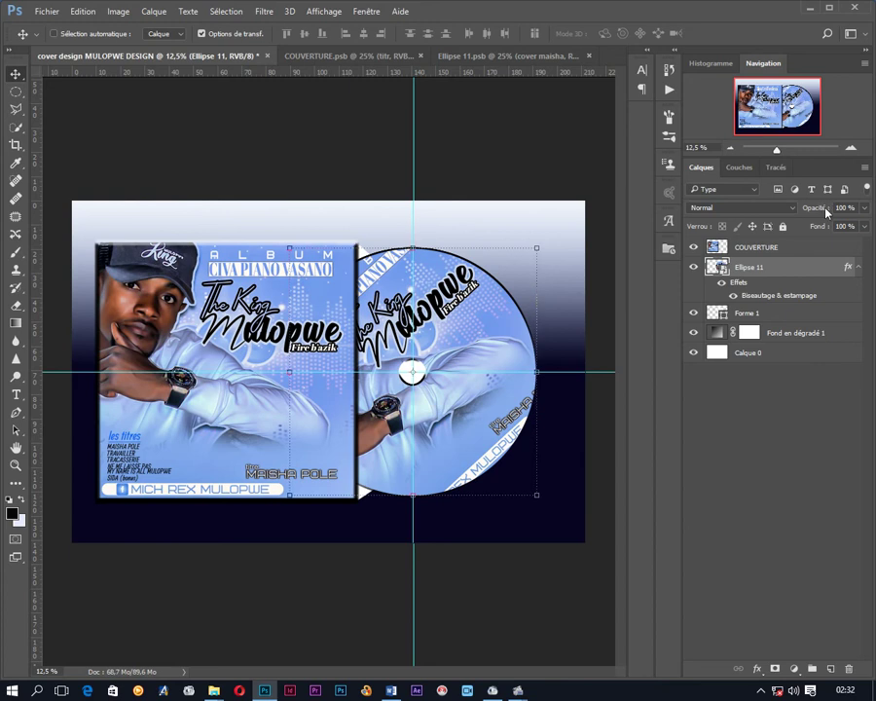
Nudge the Ellipse 11 CD disc right with five Shift+Right presses
{"action": "key", "text": "shift+Right"}
{"action": "key", "text": "shift+Right"}
{"action": "key", "text": "shift+Right"}
{"action": "key", "text": "shift+Right"}
{"action": "key", "text": "shift+Right"}
{"action": "key", "text": "shift+Right"}
{"action": "key", "text": "shift+Right"}
{"action": "key", "text": "shift+Right"}
{"action": "key", "text": "shift+Right"}
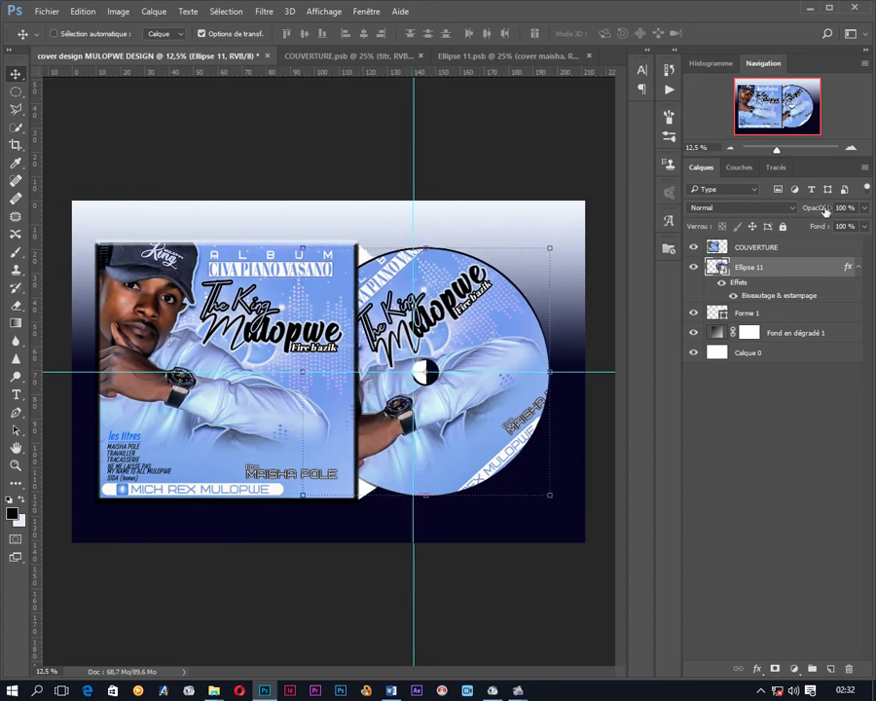
{"action": "key", "text": "shift+Right"}
{"action": "key", "text": "shift+Right"}
{"action": "key", "text": "shift+Right"}
{"action": "key", "text": "shift+Right"}
{"action": "key", "text": "shift+Right"}
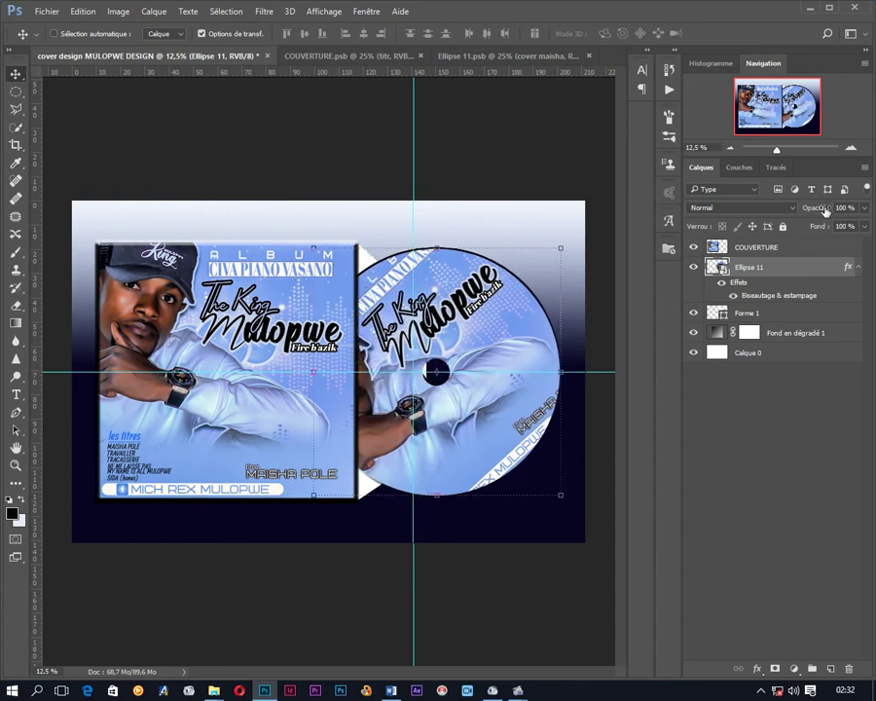
{"action": "key", "text": "shift+Right"}
{"action": "key", "text": "shift+Right"}
{"action": "key", "text": "shift+Right"}
{"action": "key", "text": "shift+Right"}
{"action": "key", "text": "shift+Right"}
{"action": "key", "text": "shift+Right"}
{"action": "key", "text": "shift+Right"}
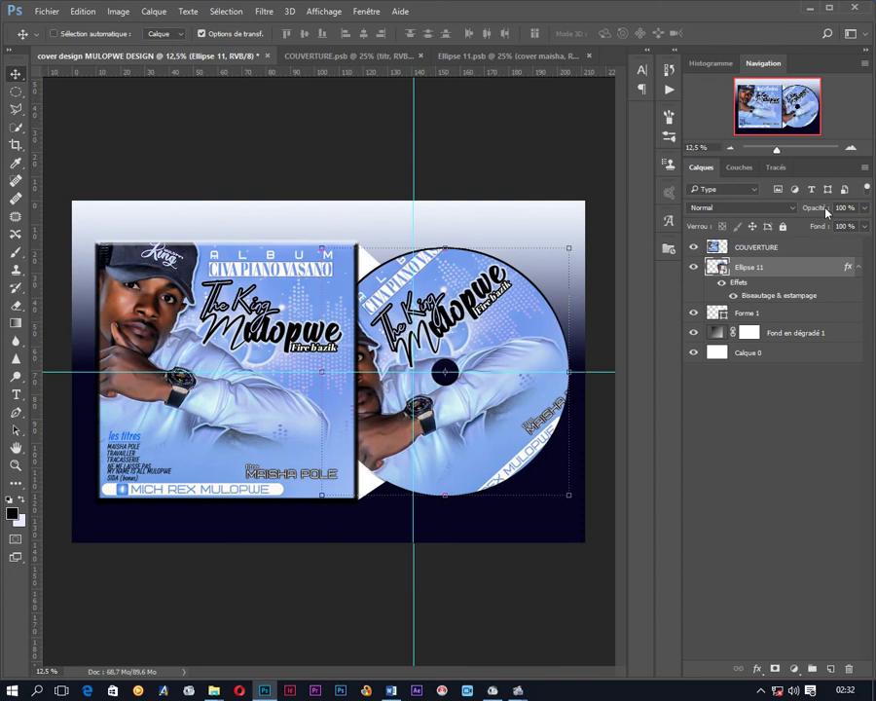
{"action": "key", "text": "shift+Right"}
{"action": "key", "text": "shift+Right"}
{"action": "key", "text": "shift+Right"}
{"action": "key", "text": "shift+Right"}
{"action": "key", "text": "shift+Right"}
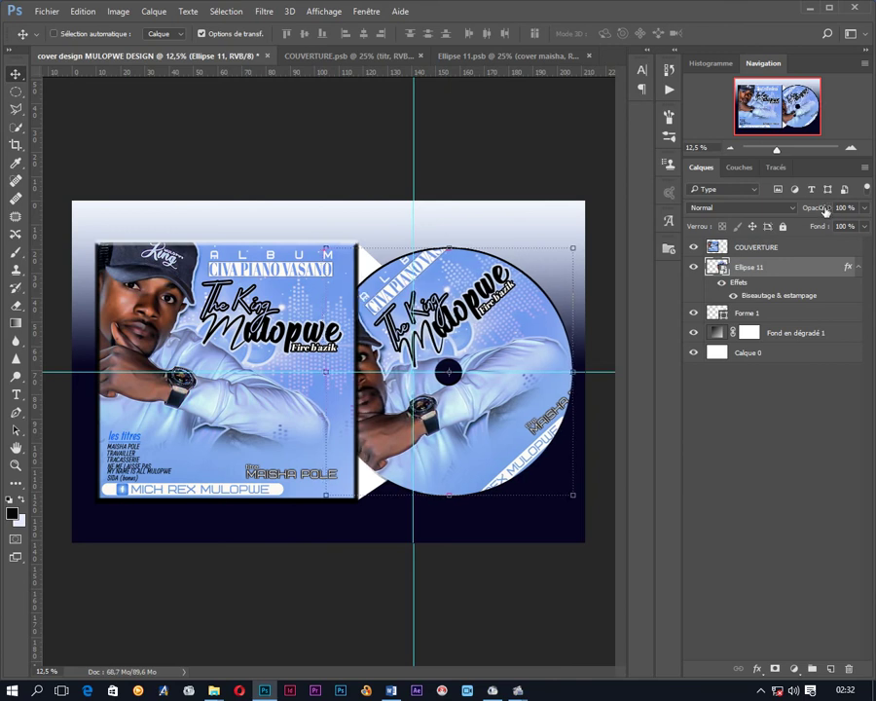
{"action": "key", "text": "shift+Right"}
{"action": "key", "text": "shift+Right"}
{"action": "key", "text": "shift+Right"}
{"action": "key", "text": "shift+Right"}
{"action": "key", "text": "shift+Right"}
{"action": "key", "text": "shift+Right"}
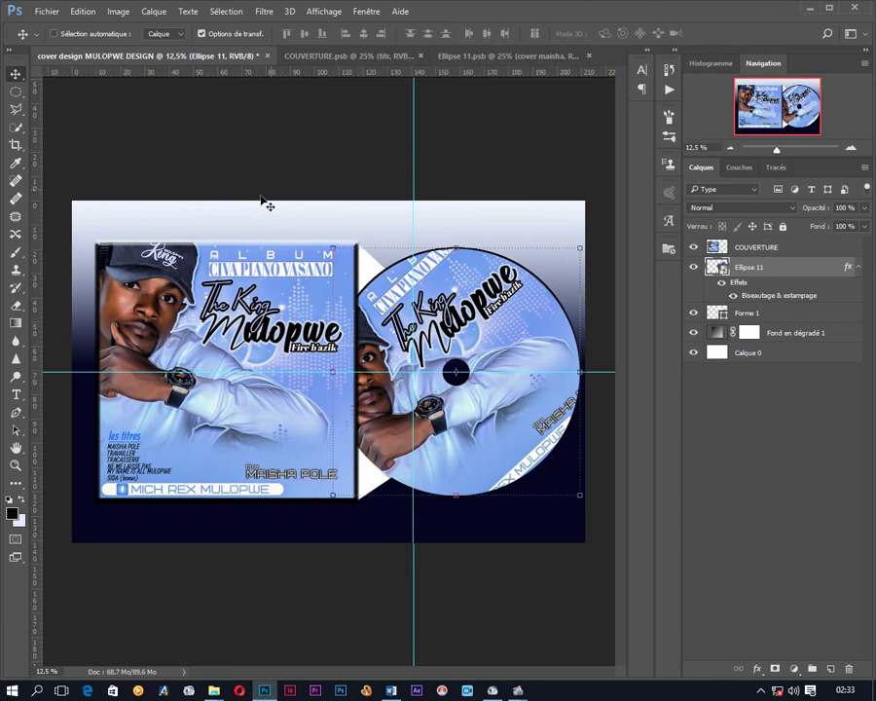
{"action": "left_click", "coordinate": [15, 93]}
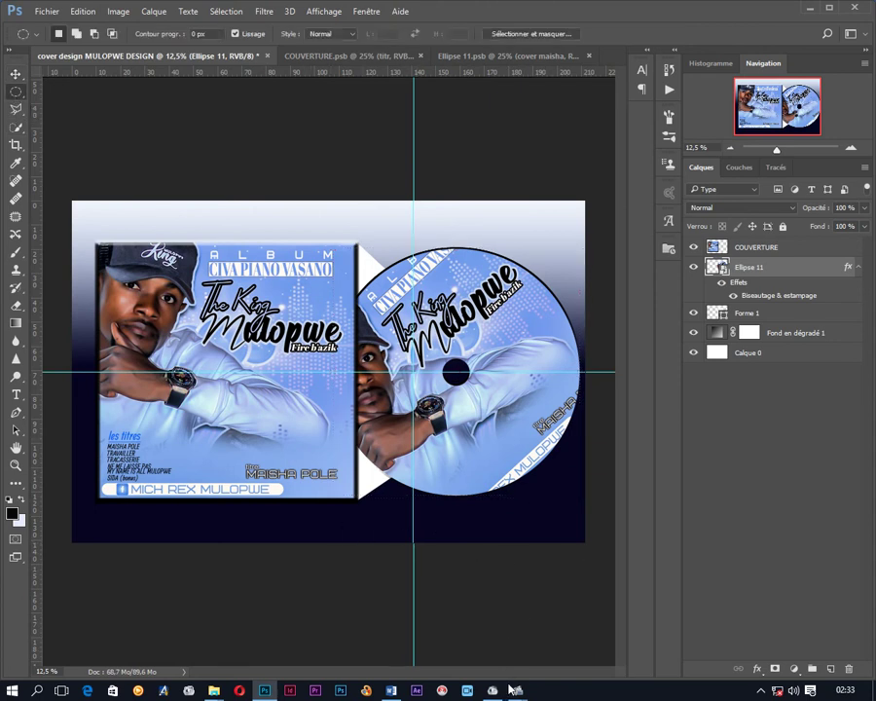
{"action": "mouse_move", "coordinate": [518, 692]}
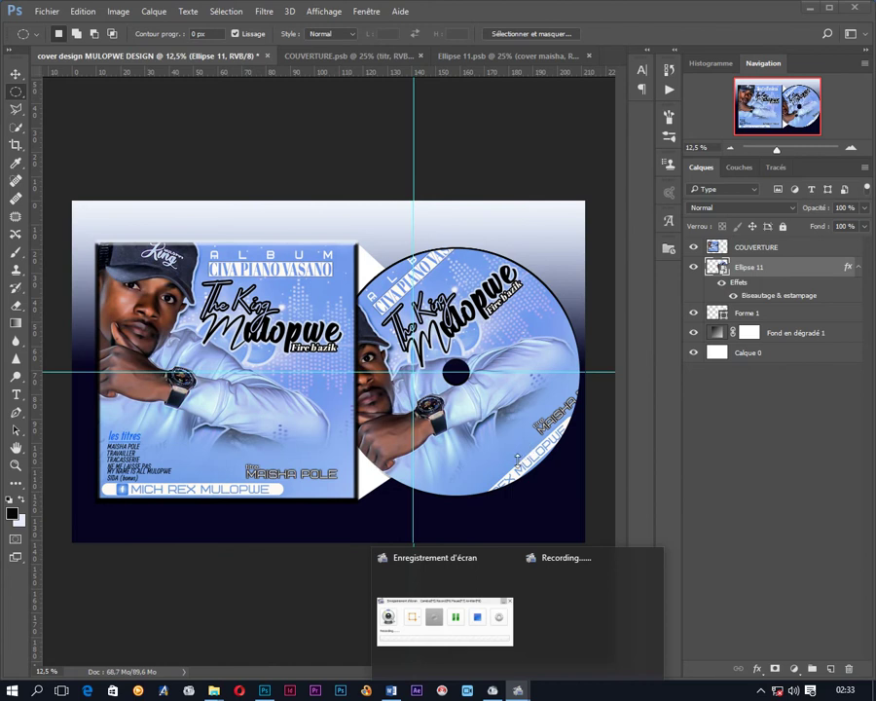
{"action": "left_click", "coordinate": [445, 622]}
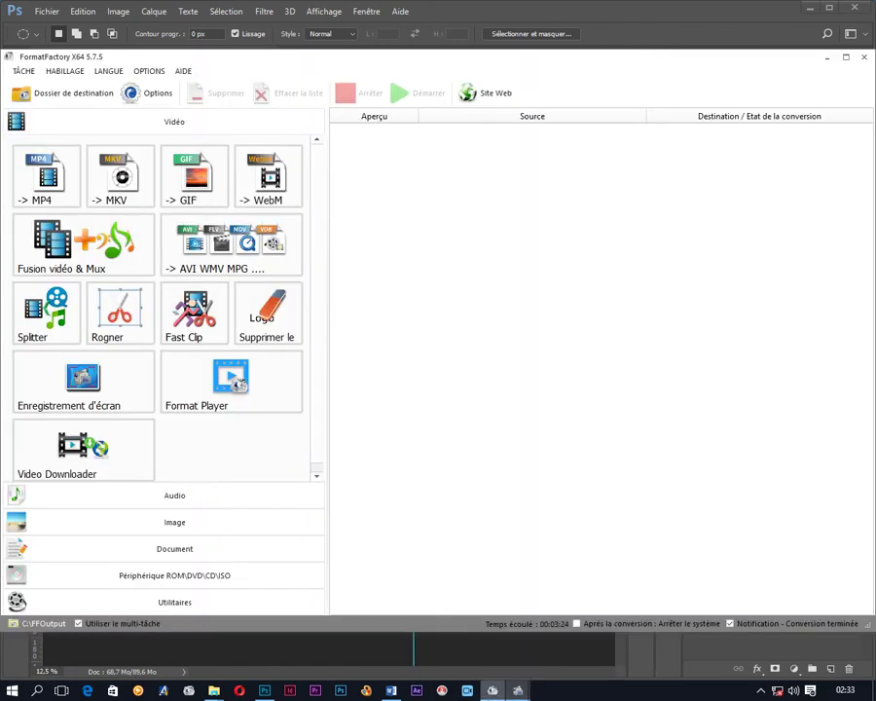
{"action": "left_click", "coordinate": [828, 59]}
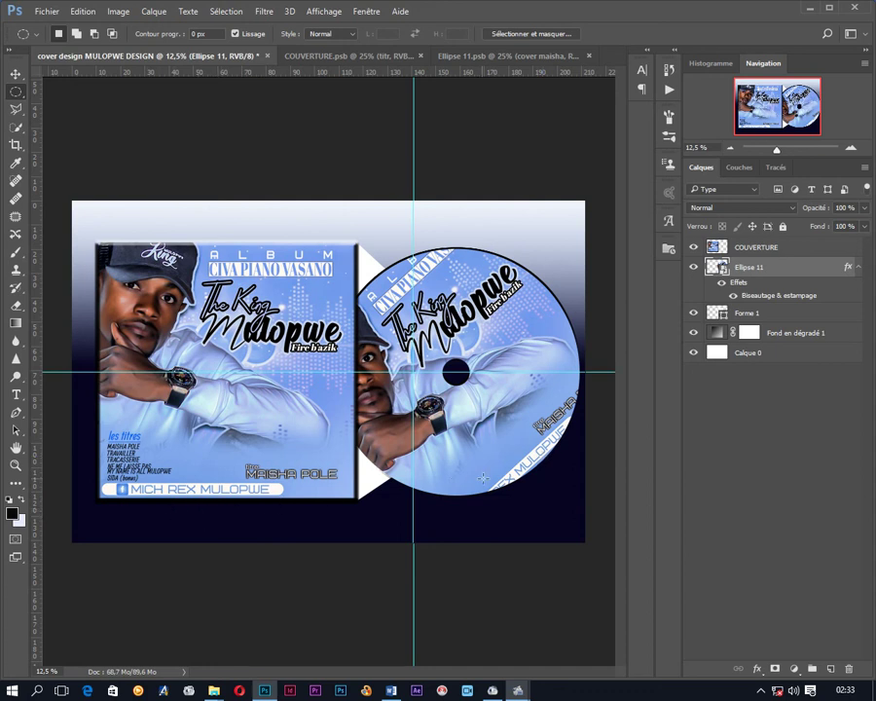
Select Calque 0 and try lowering its opacity, then cancel the change
{"action": "left_click", "coordinate": [783, 352]}
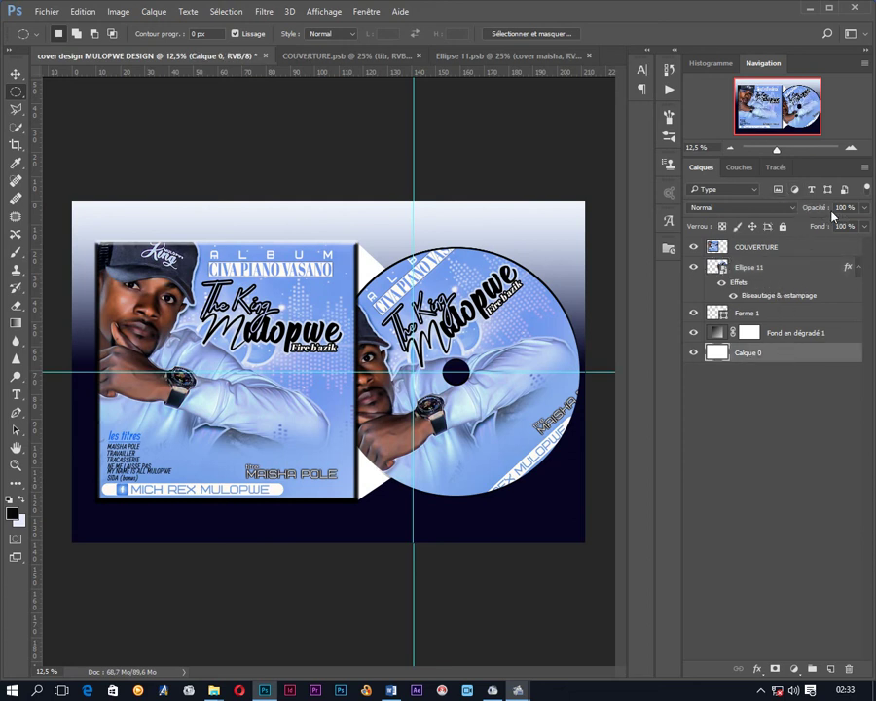
{"action": "left_click_drag", "start_coordinate": [804, 211], "coordinate": [837, 211]}
{"action": "key", "text": "Return"}
Tick Inverser in the Fond en dégradé 1 settings so navy sits at the top
{"action": "double_click", "coordinate": [721, 333]}
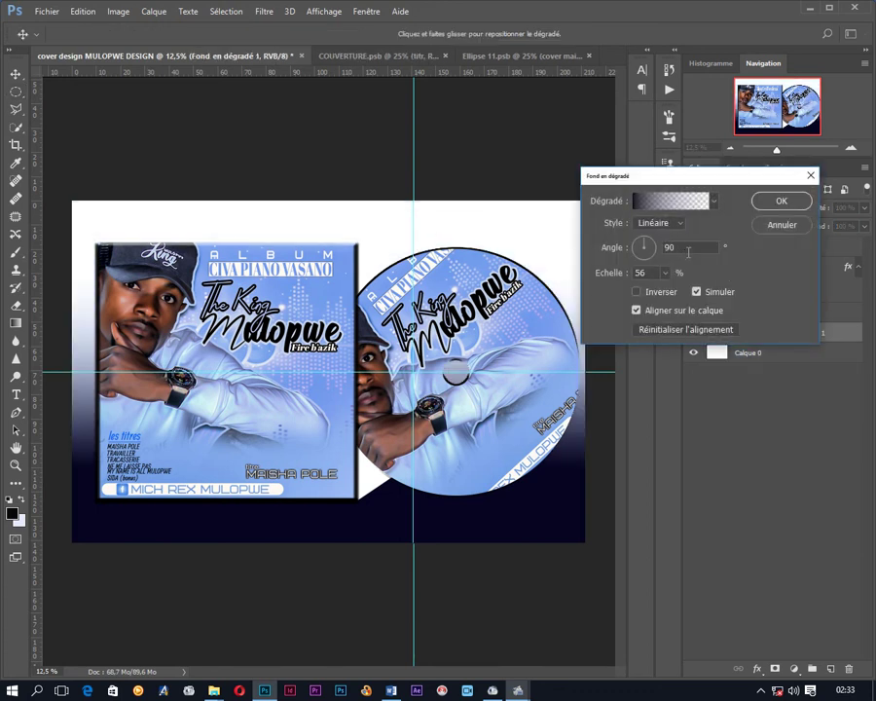
{"action": "left_click", "coordinate": [643, 293]}
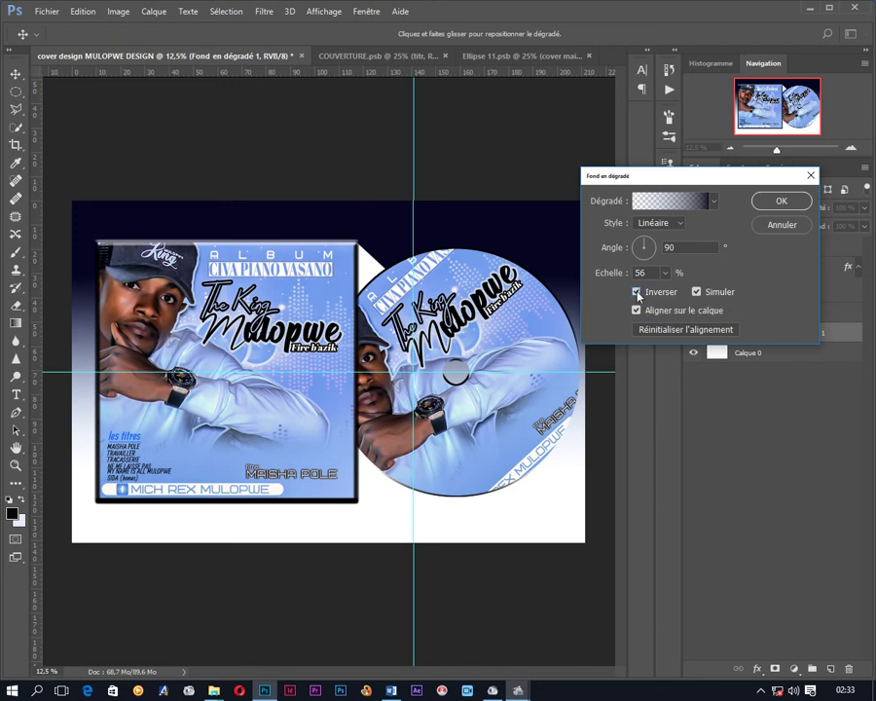
{"action": "left_click", "coordinate": [663, 201]}
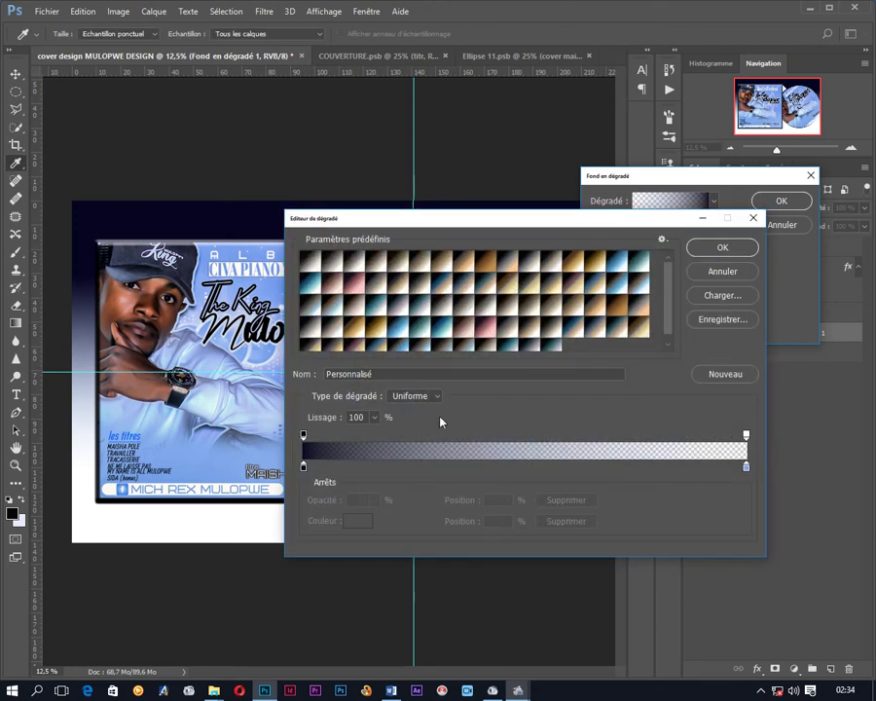
Set the gradient's right end stop to near-black #090c11
{"action": "double_click", "coordinate": [747, 468]}
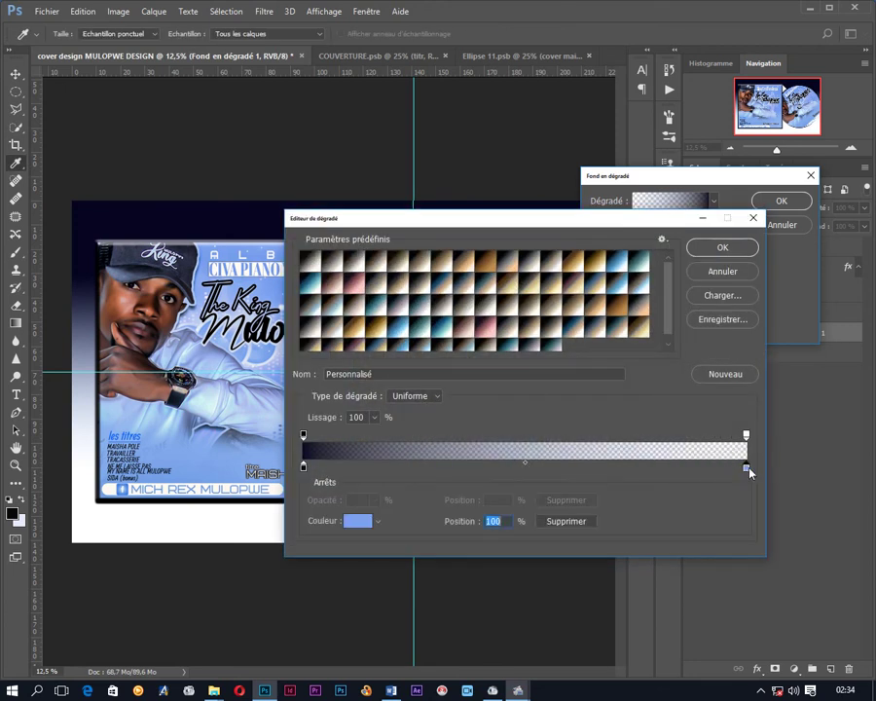
{"action": "left_click_drag", "start_coordinate": [565, 142], "coordinate": [520, 260]}
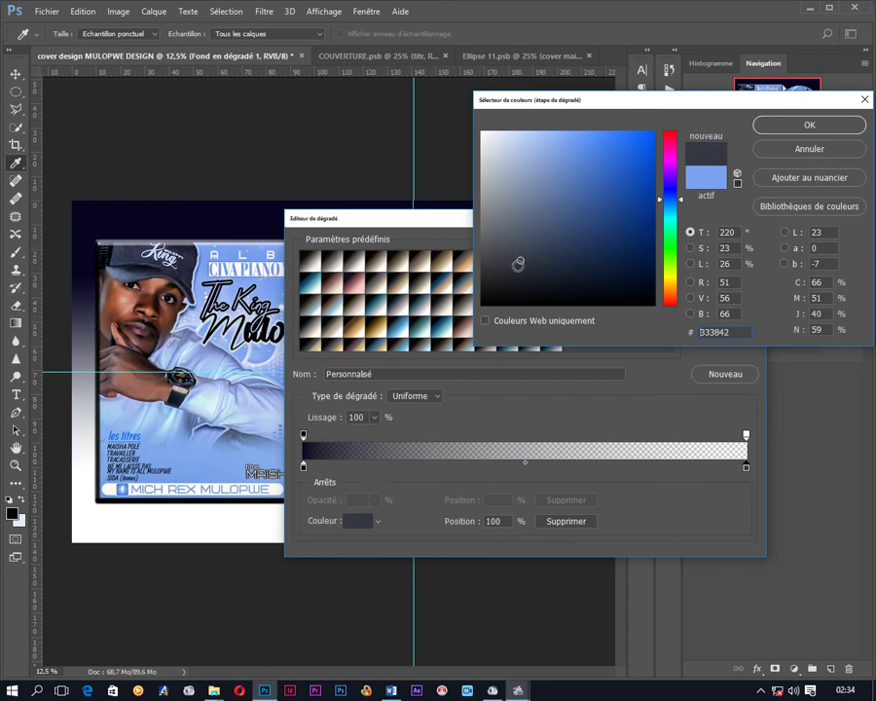
{"action": "left_click", "coordinate": [515, 278]}
{"action": "left_click", "coordinate": [535, 290]}
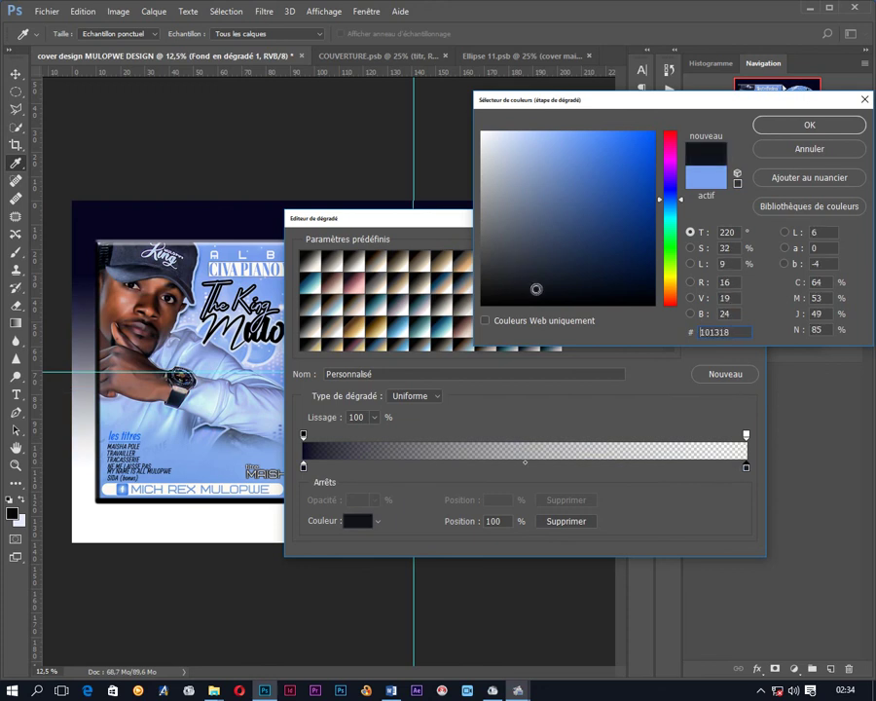
{"action": "left_click", "coordinate": [561, 294]}
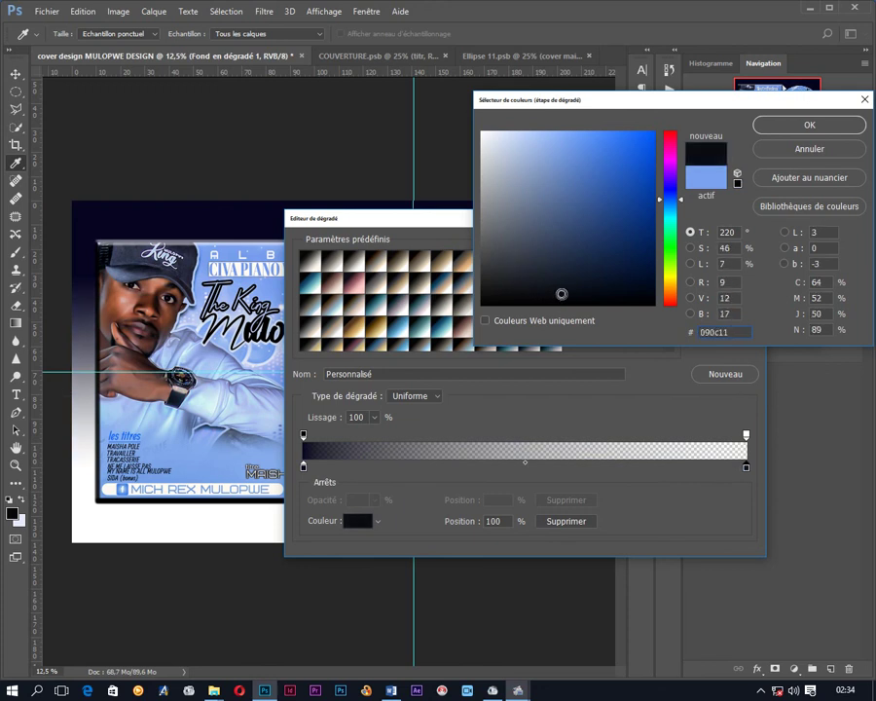
{"action": "left_click", "coordinate": [775, 129]}
Apply the gradient, shift it on canvas so the lower area turns grey, and confirm
{"action": "left_click", "coordinate": [725, 246]}
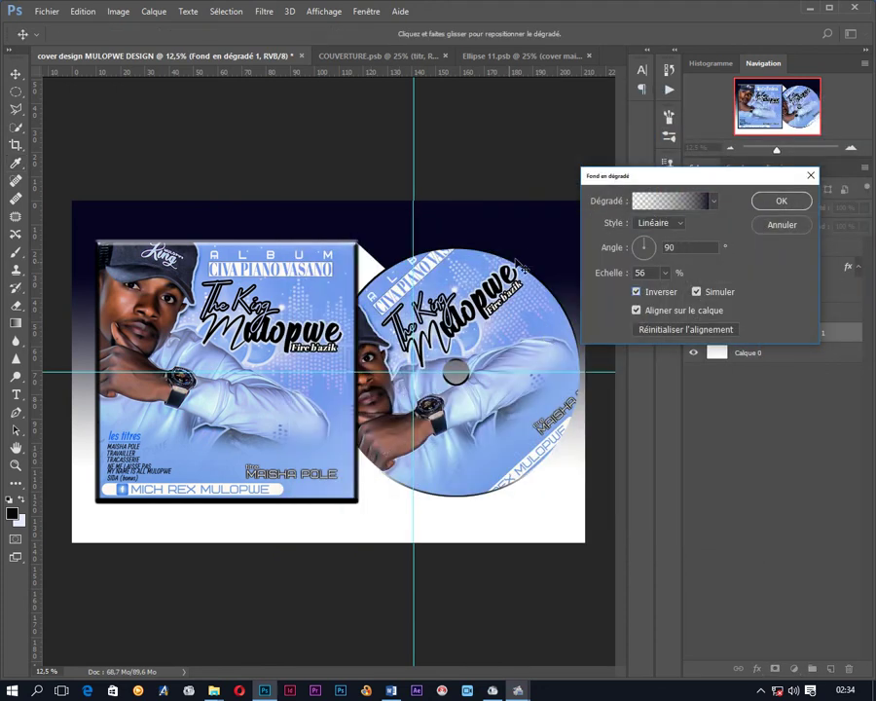
{"action": "left_click_drag", "start_coordinate": [521, 310], "coordinate": [488, 405]}
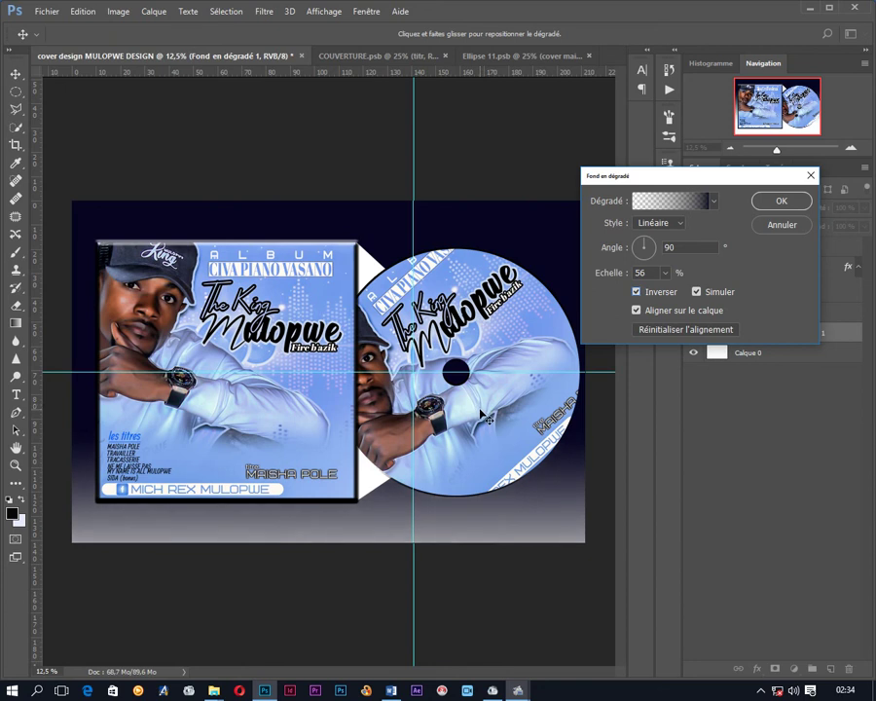
{"action": "left_click", "coordinate": [775, 201]}
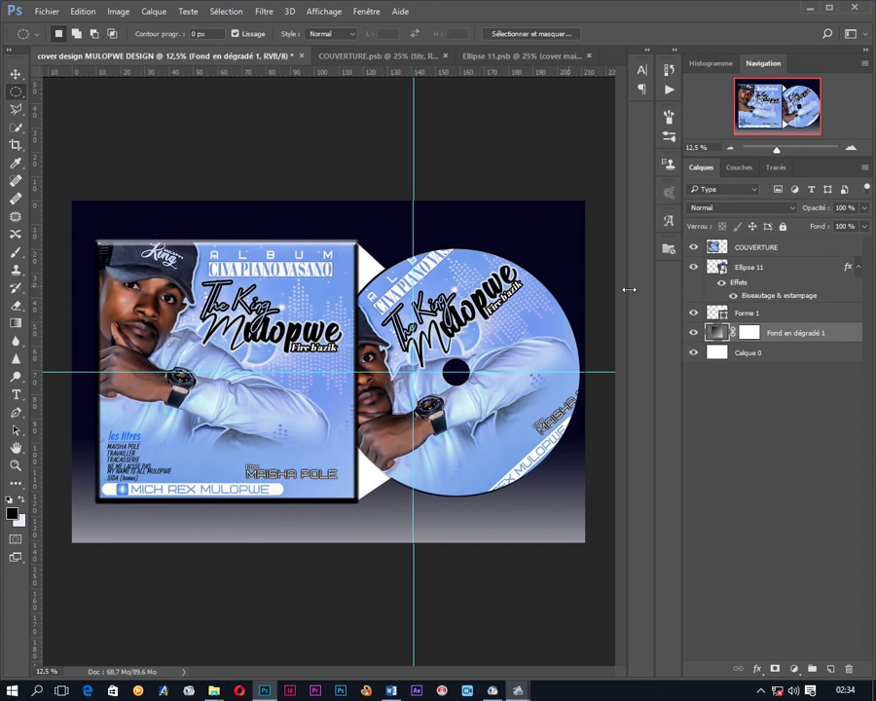
Convert the COUVERTURE cover layer to a smart object
{"action": "left_click", "coordinate": [790, 250]}
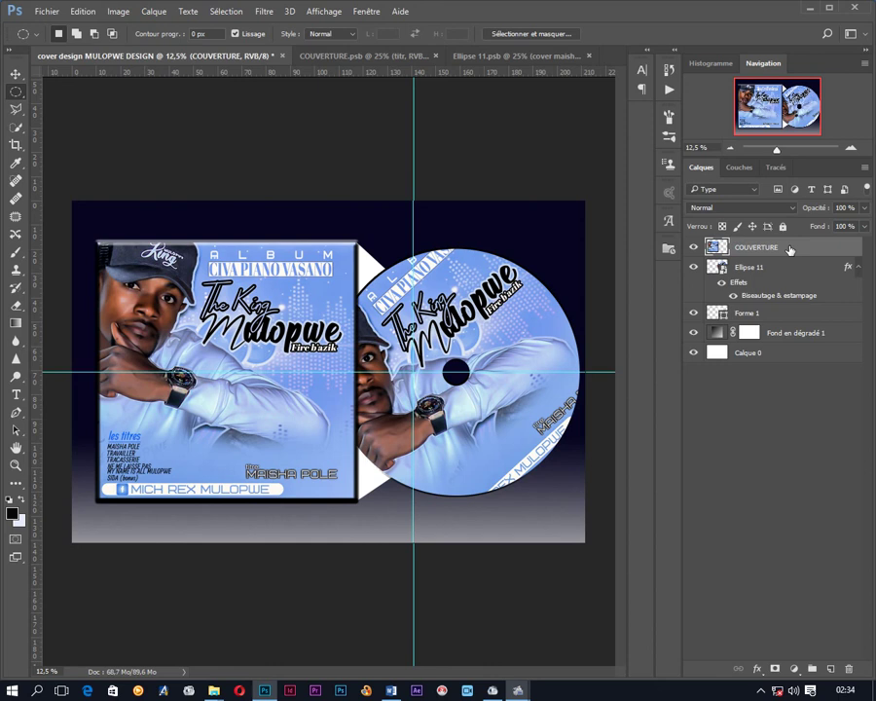
{"action": "right_click", "coordinate": [790, 250]}
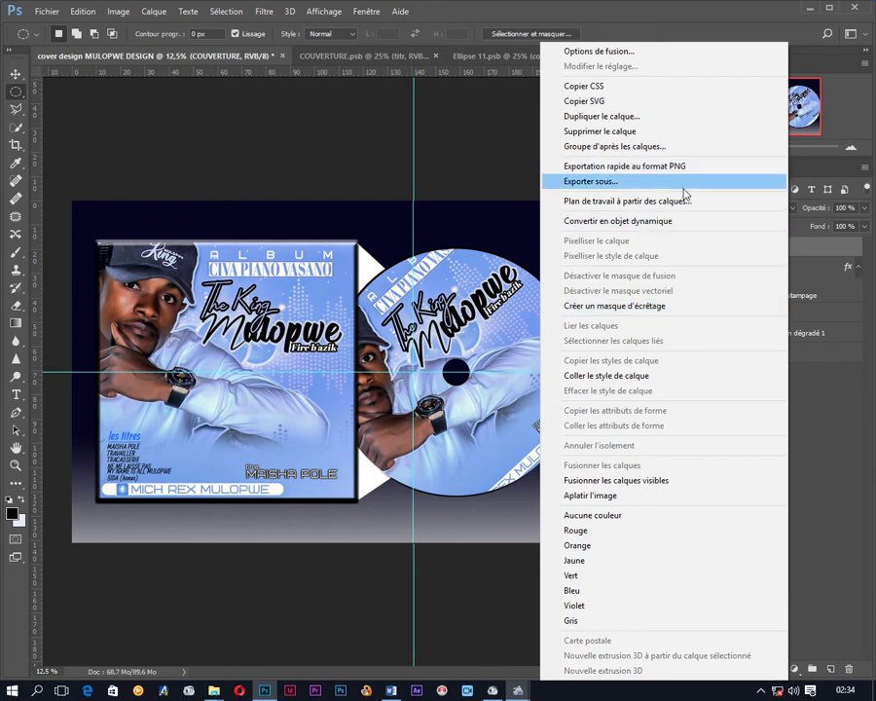
{"action": "left_click", "coordinate": [630, 220]}
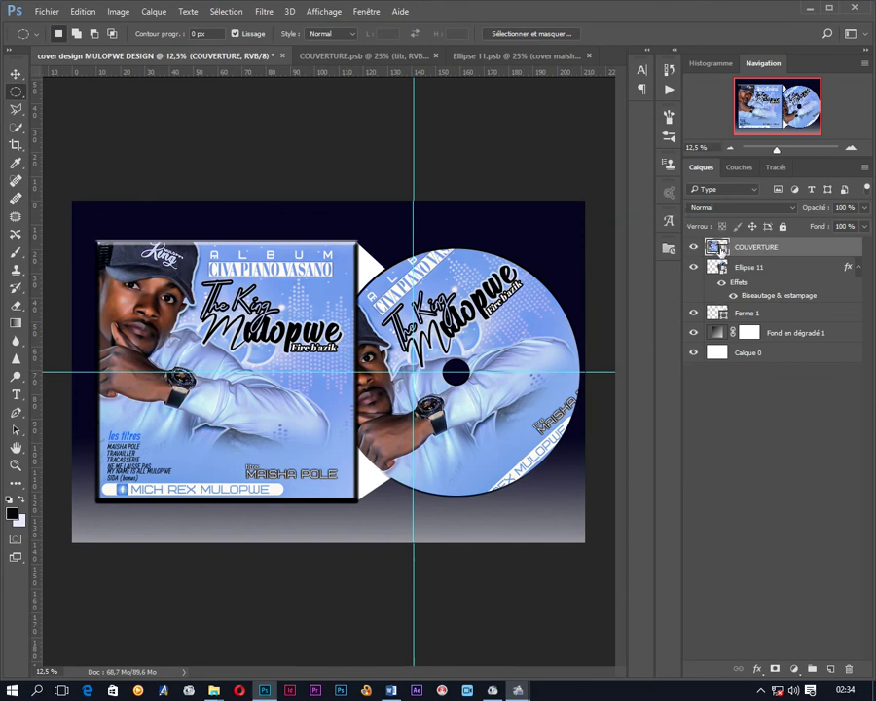
Rasterize COUVERTURE and brush a dark shadow along the cover's top edge
{"action": "left_click", "coordinate": [20, 255]}
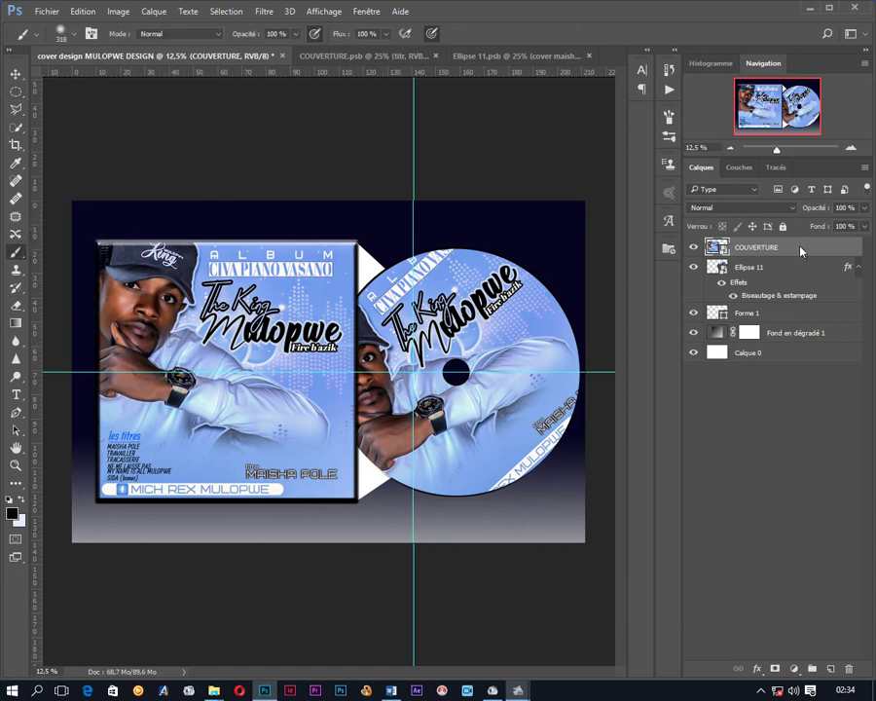
{"action": "right_click", "coordinate": [745, 248]}
{"action": "left_click", "coordinate": [555, 328]}
{"action": "left_click_drag", "start_coordinate": [101, 230], "coordinate": [220, 230]}
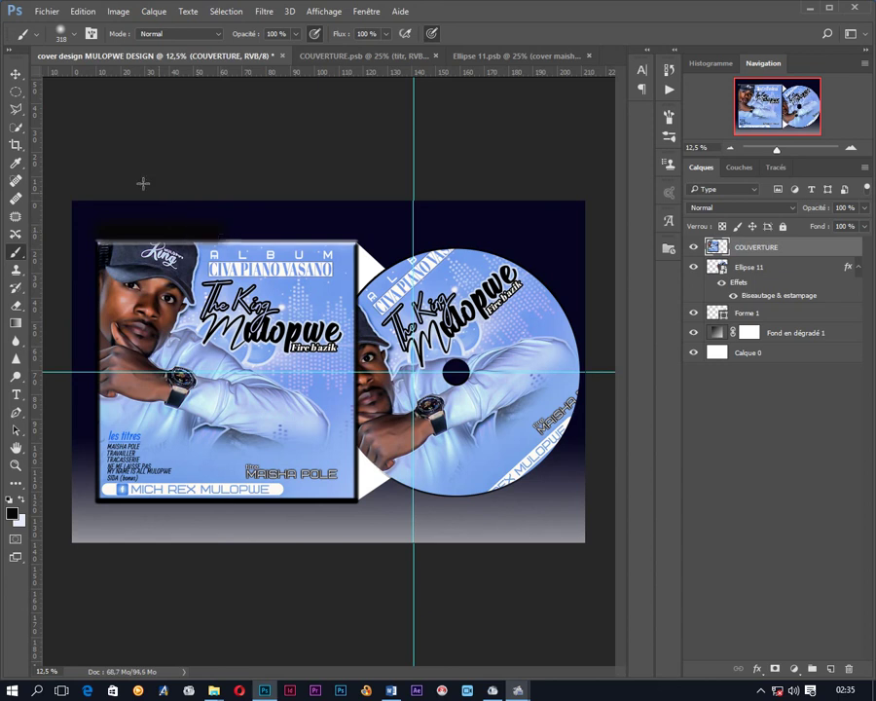
{"action": "left_click", "coordinate": [80, 11]}
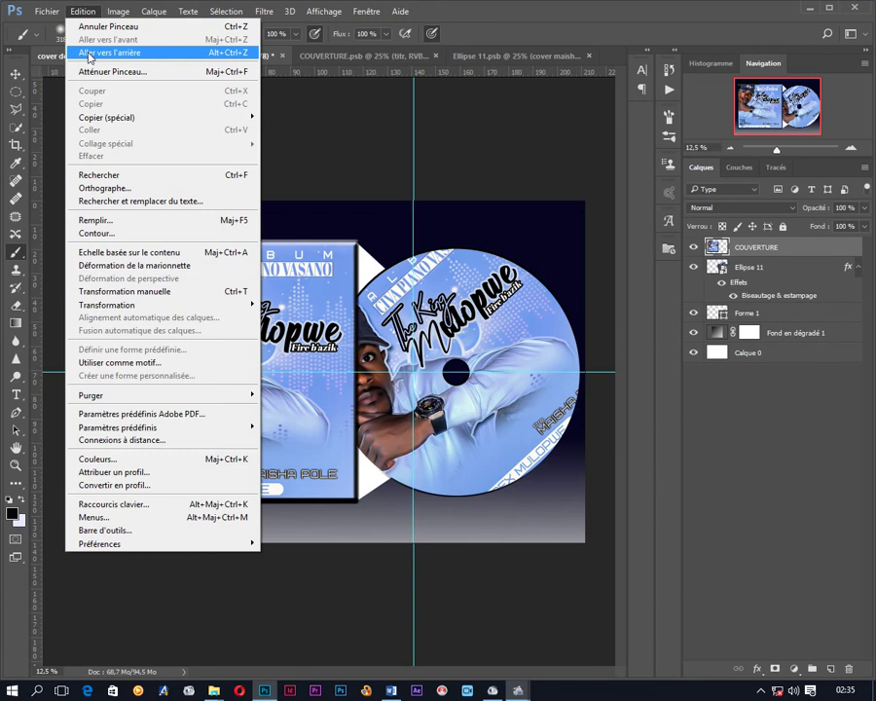
{"action": "left_click", "coordinate": [88, 53]}
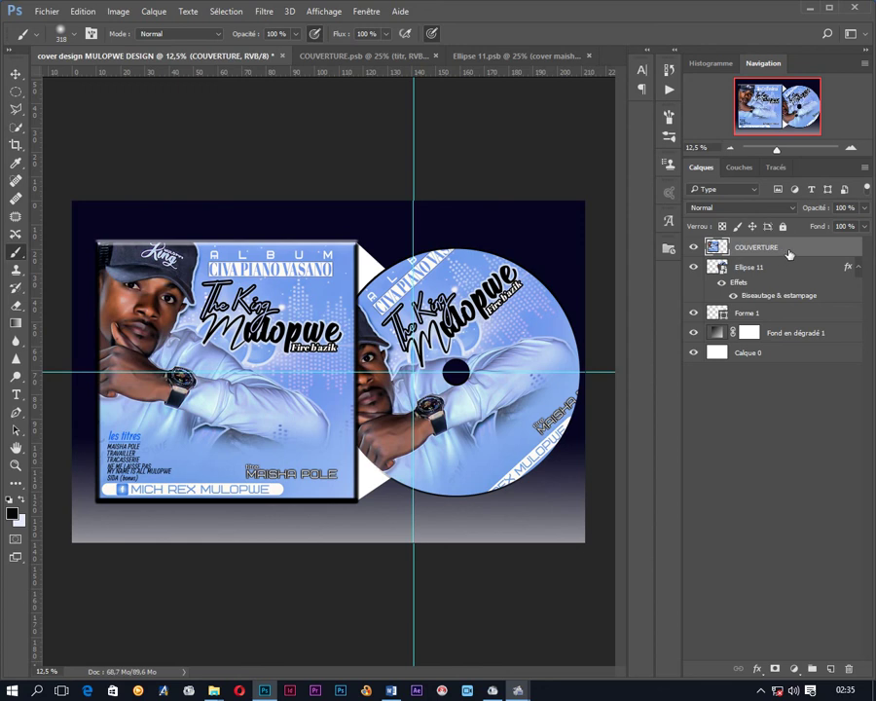
Duplicate COUVERTURE and convert the original COUVERTURE layer to a smart object
{"action": "key", "text": "ctrl+j"}
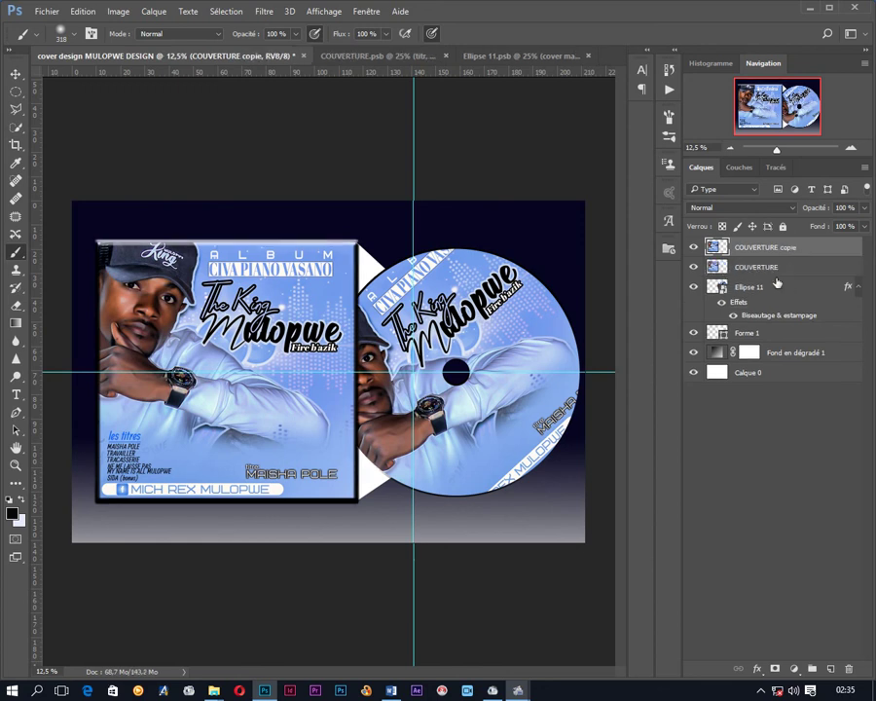
{"action": "left_click", "coordinate": [789, 267]}
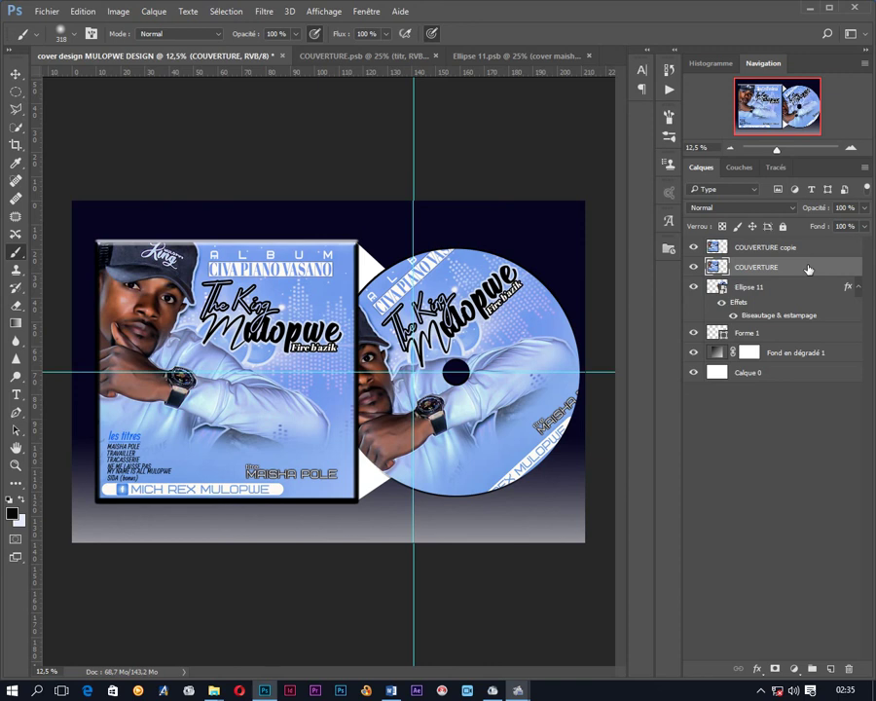
{"action": "right_click", "coordinate": [808, 270]}
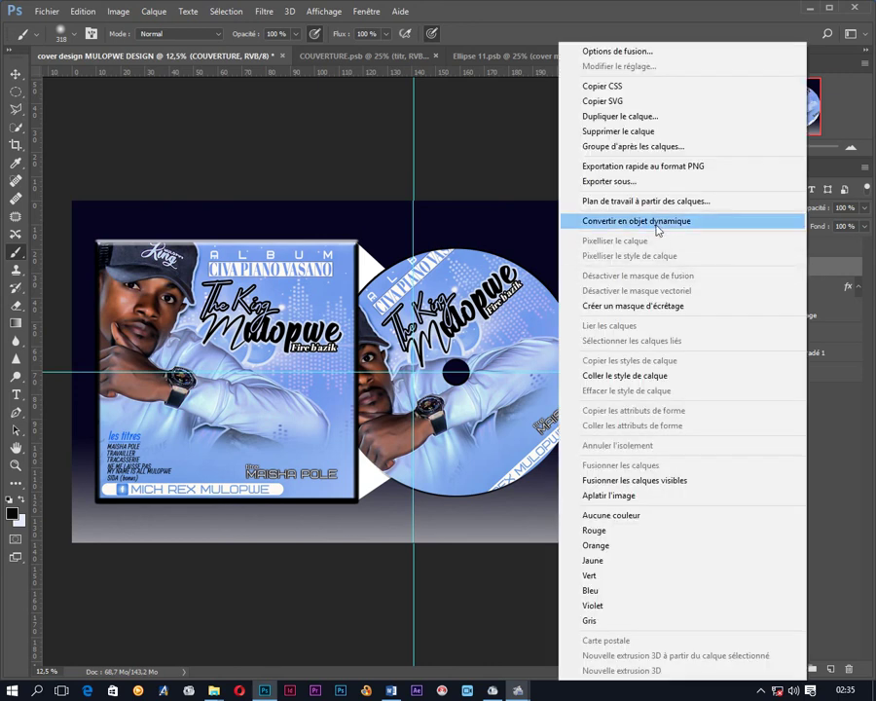
{"action": "left_click", "coordinate": [658, 222]}
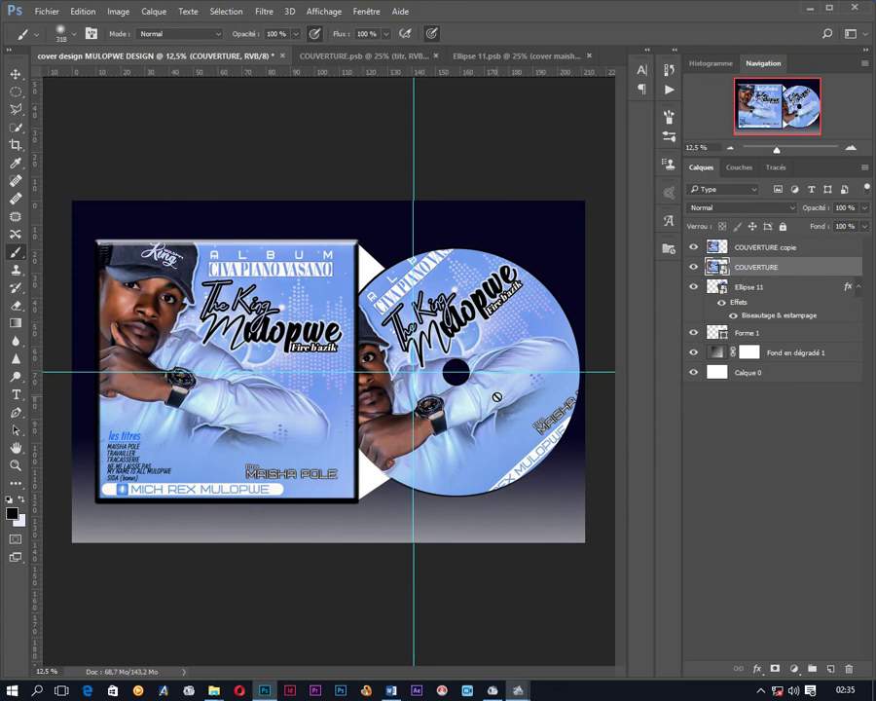
Rasterize the original COUVERTURE and add a new empty layer, Calque 1
{"action": "left_click", "coordinate": [350, 281]}
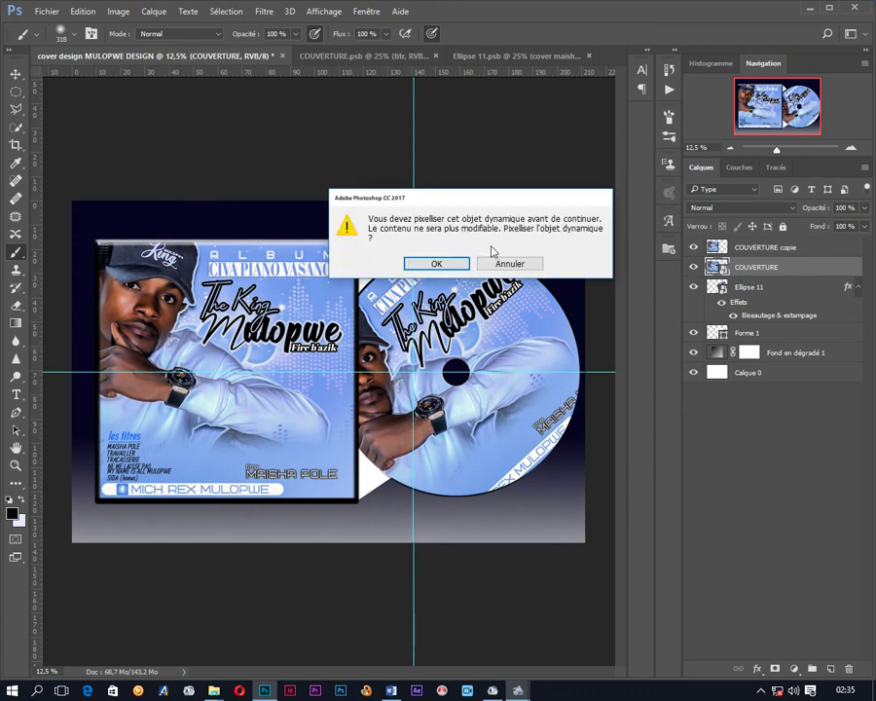
{"action": "left_click", "coordinate": [438, 263]}
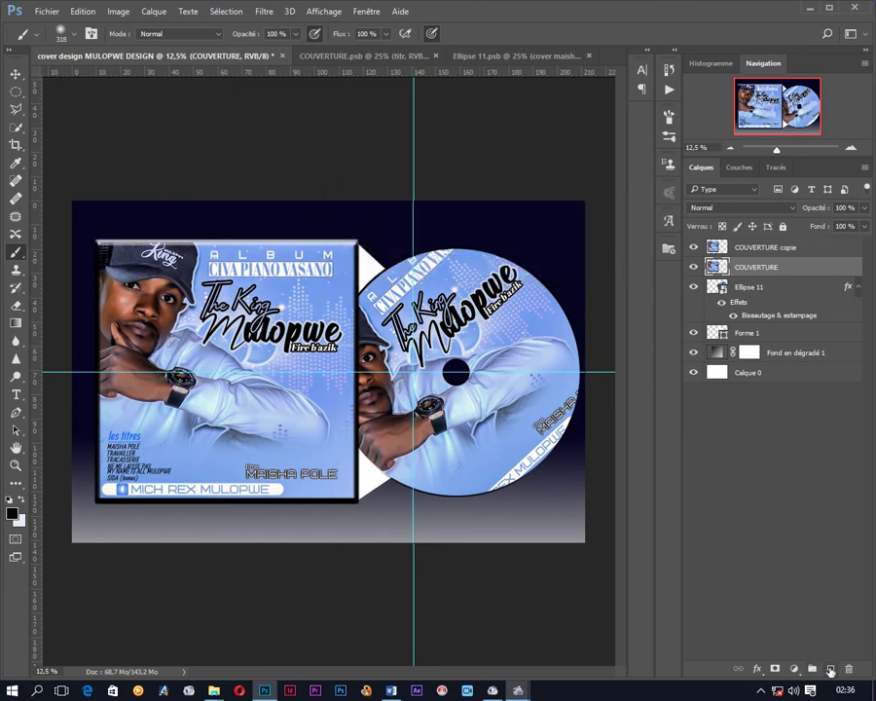
{"action": "key", "text": "ctrl+shift+alt+n"}
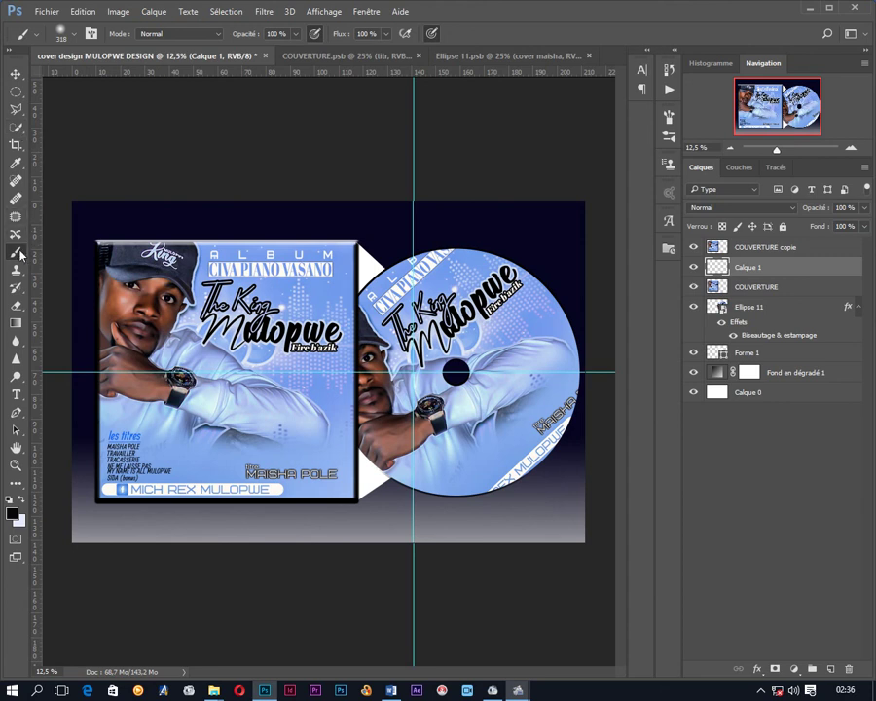
Set the brush size to 4007 px and the foreground colour to pure black 000000
{"action": "left_click", "coordinate": [58, 29]}
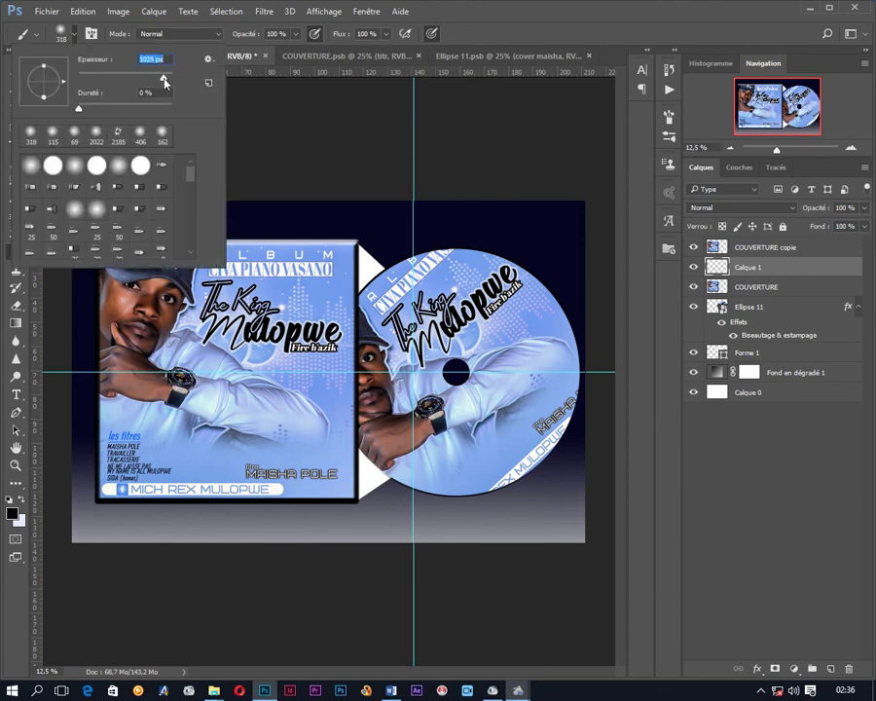
{"action": "left_click_drag", "start_coordinate": [170, 78], "coordinate": [174, 78]}
{"action": "left_click", "coordinate": [21, 501]}
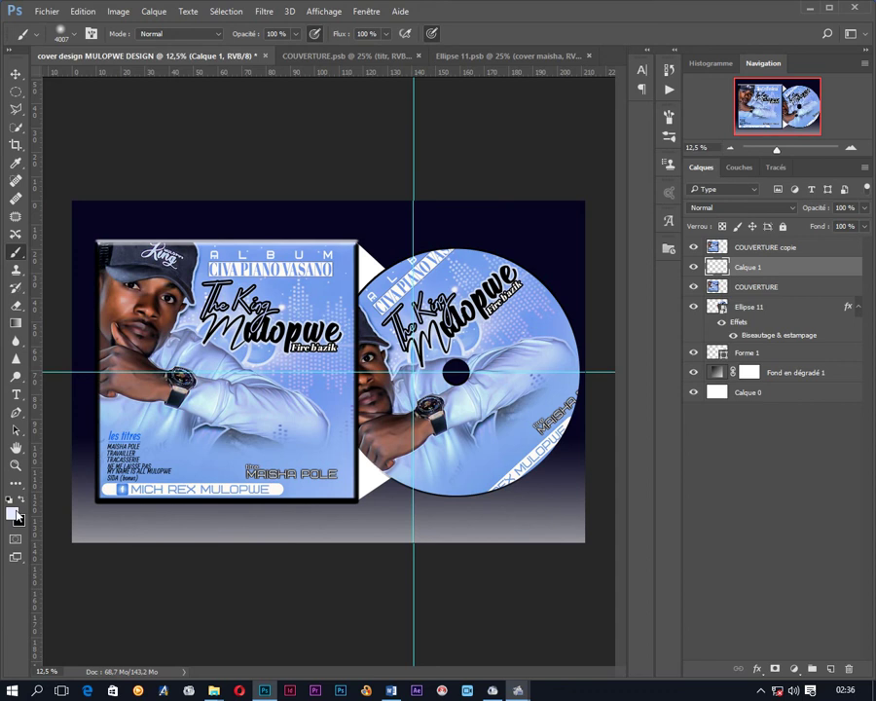
{"action": "left_click", "coordinate": [14, 514]}
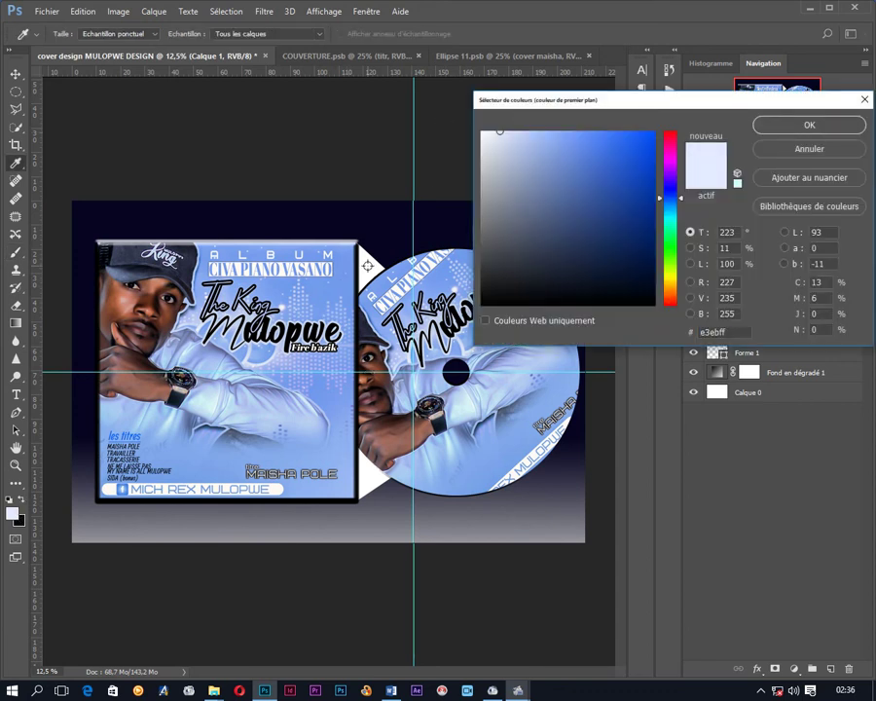
{"action": "left_click_drag", "start_coordinate": [499, 130], "coordinate": [482, 130]}
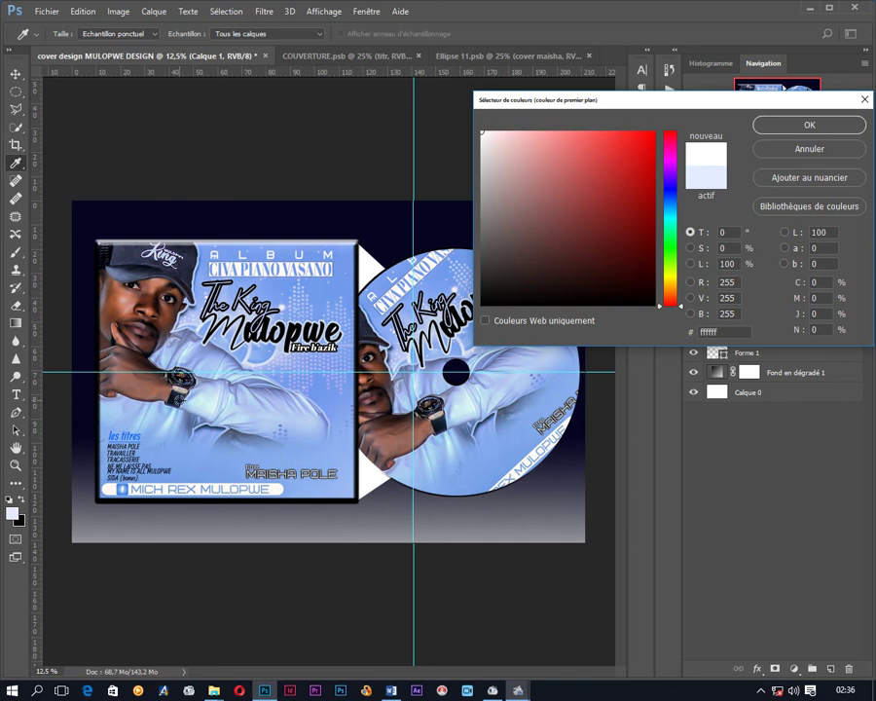
{"action": "left_click", "coordinate": [126, 282]}
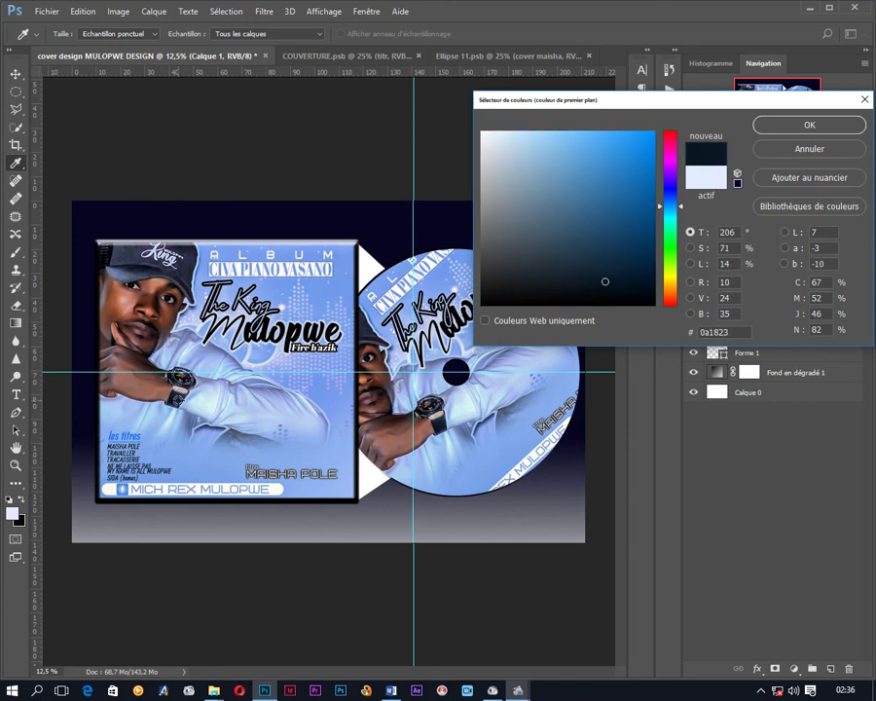
{"action": "left_click", "coordinate": [647, 298]}
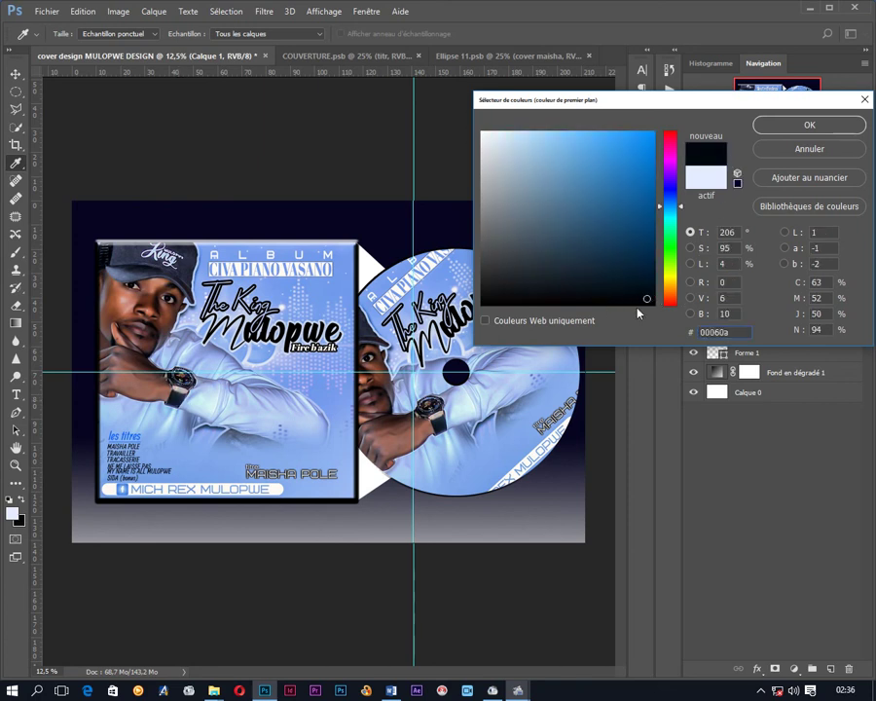
{"action": "left_click", "coordinate": [652, 306]}
{"action": "left_click", "coordinate": [786, 129]}
{"action": "key", "text": "b"}
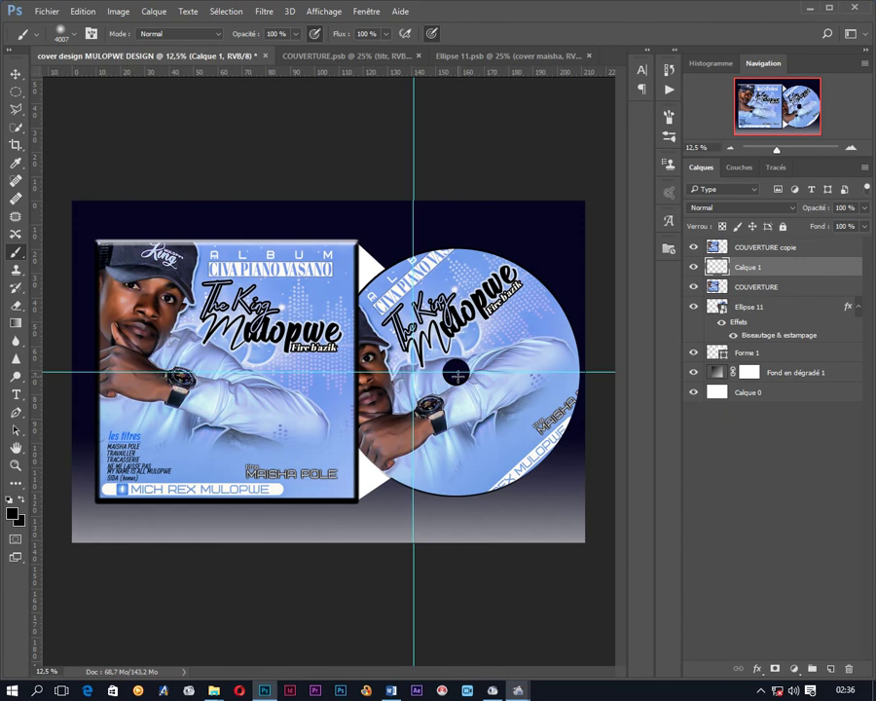
Dab a large black spot on the CD centre and move Calque 1 below Ellipse 11
{"action": "left_click", "coordinate": [456, 372]}
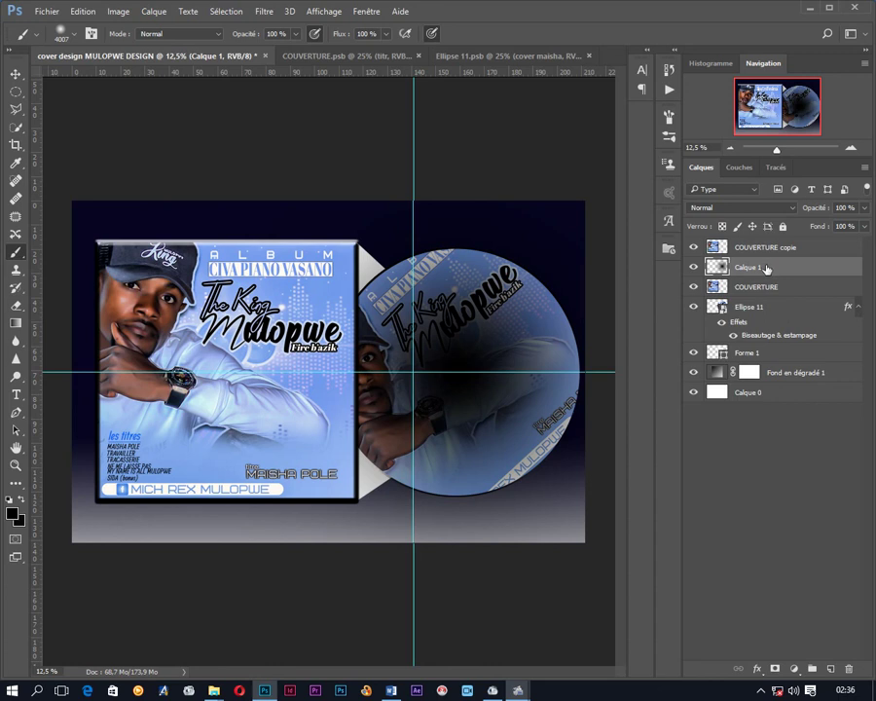
{"action": "left_click_drag", "start_coordinate": [766, 269], "coordinate": [764, 298]}
{"action": "left_click_drag", "start_coordinate": [763, 297], "coordinate": [774, 324]}
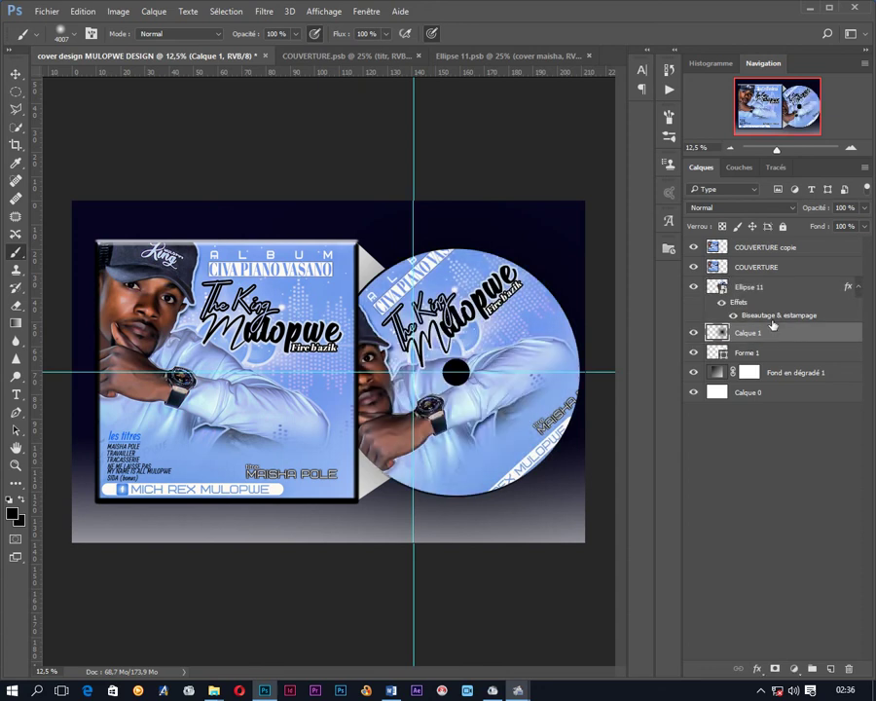
Free-transform the black blob, squashing it to 9.2% height
{"action": "left_click", "coordinate": [16, 73]}
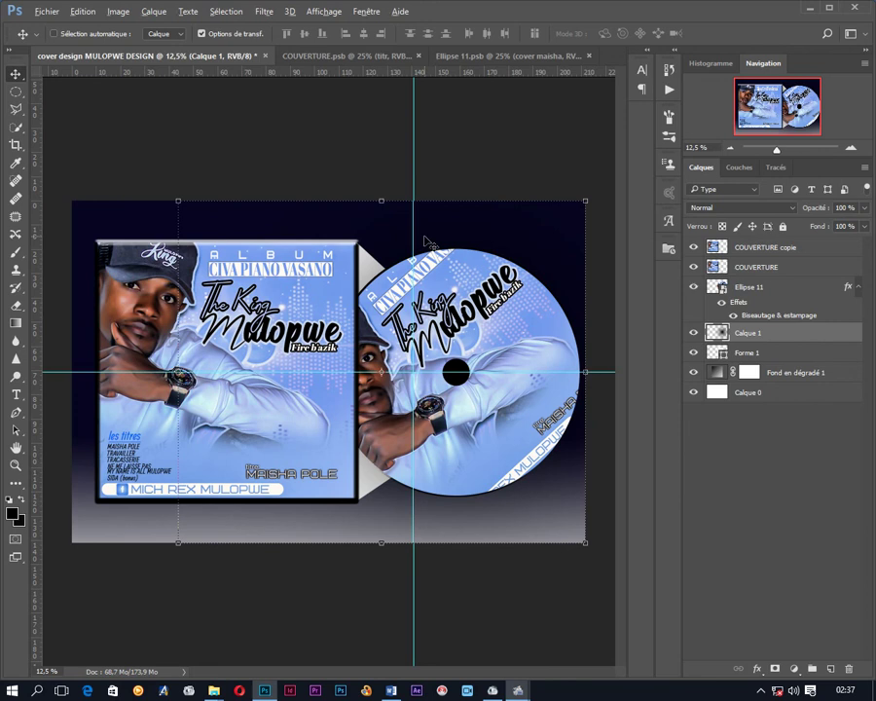
{"action": "key", "text": "ctrl+t"}
{"action": "left_click_drag", "start_coordinate": [382, 201], "coordinate": [383, 352]}
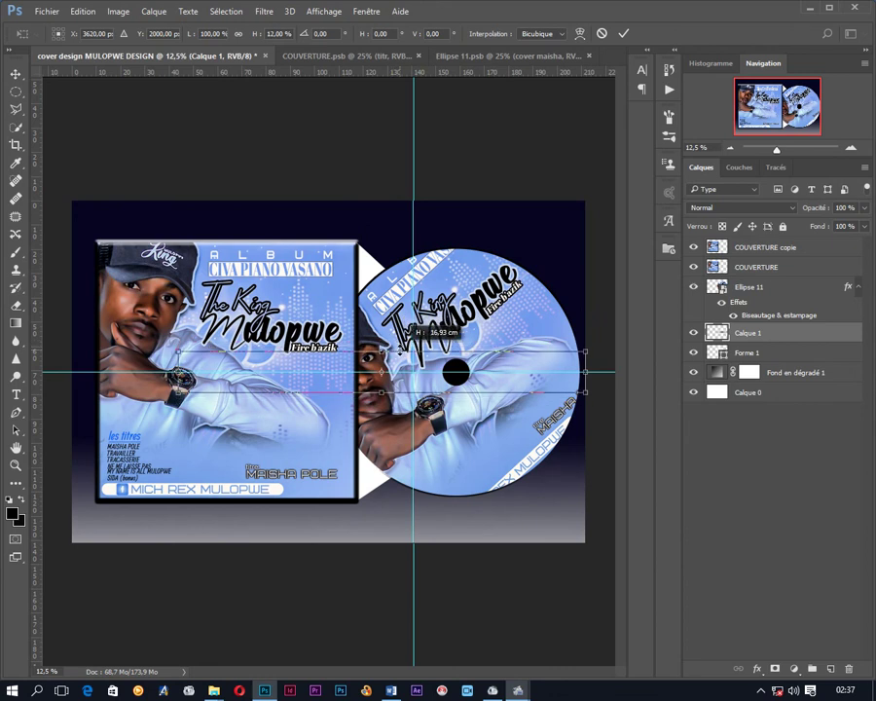
{"action": "left_click_drag", "start_coordinate": [383, 351], "coordinate": [382, 357]}
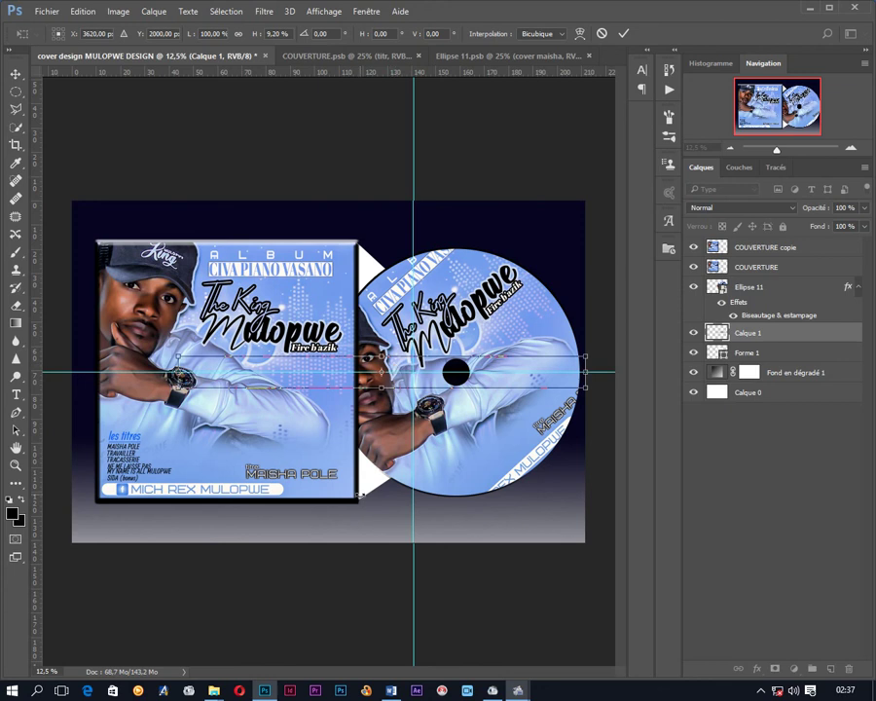
Add 'SHIFT+ALT ENFONCER' on a new line in the Word notes, then return to Photoshop
{"action": "left_click", "coordinate": [393, 692]}
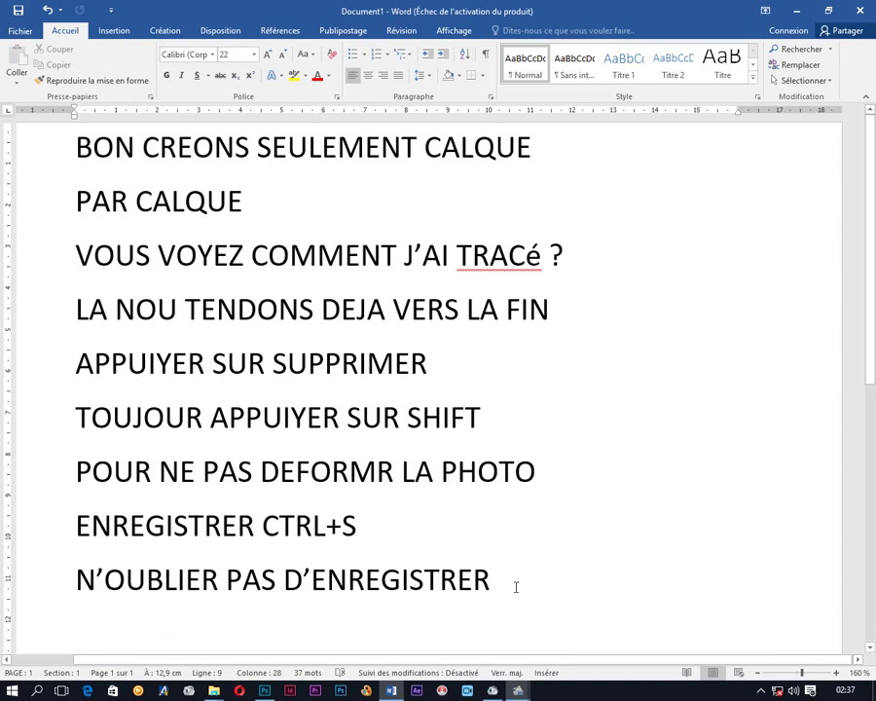
{"action": "key", "text": "Return"}
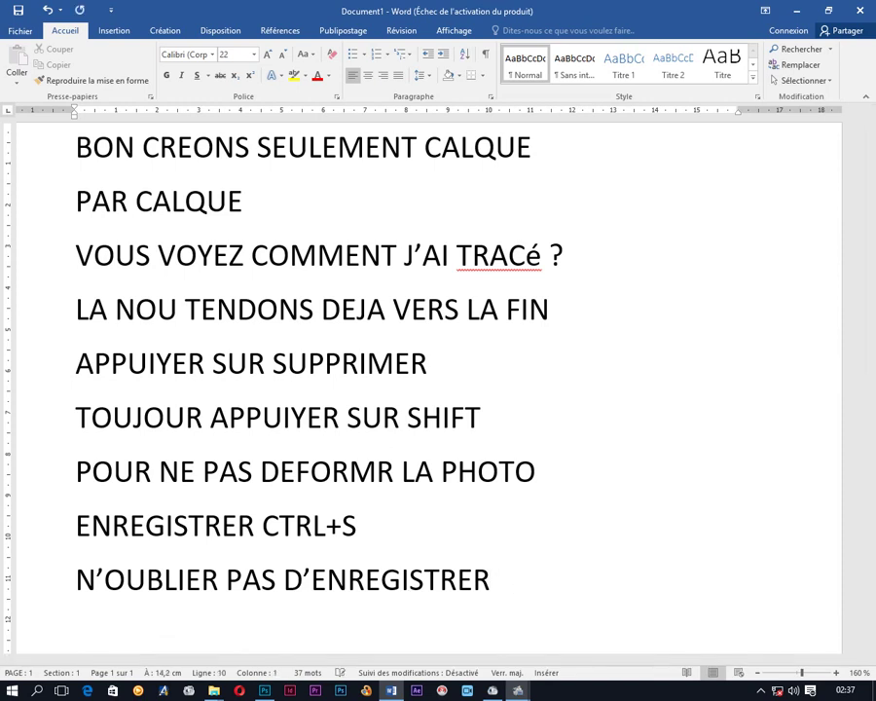
{"action": "type", "text": "SHI"}
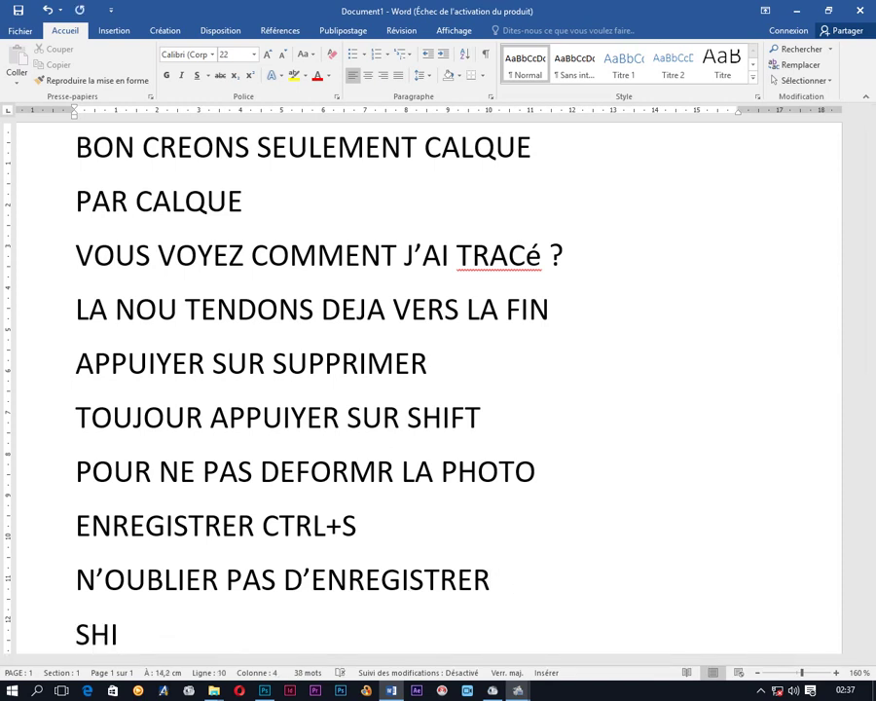
{"action": "type", "text": "FT"}
{"action": "type", "text": "+A"}
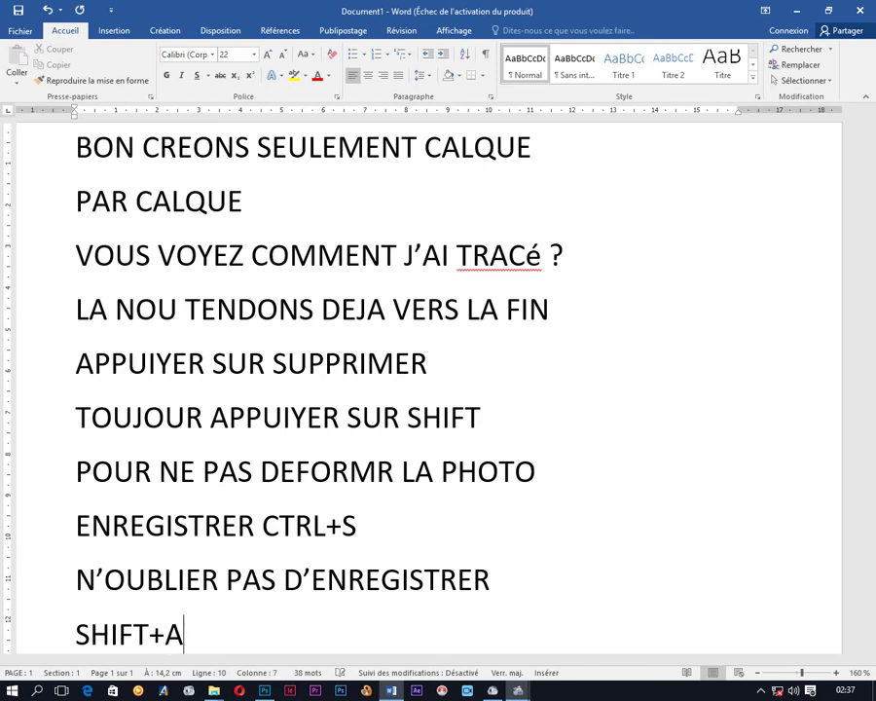
{"action": "type", "text": "LT "}
{"action": "type", "text": "EN"}
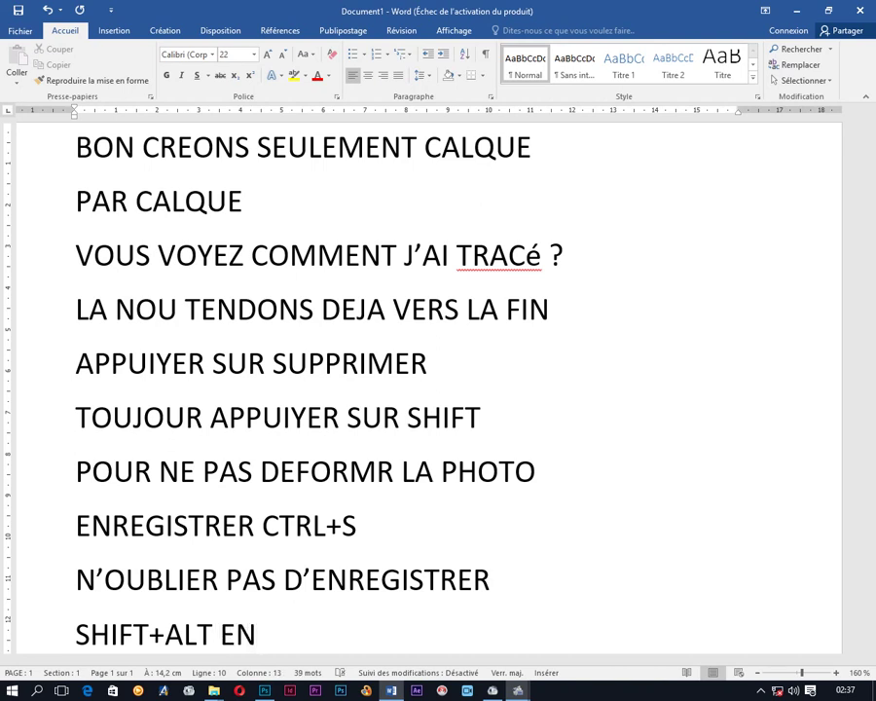
{"action": "type", "text": "FONC"}
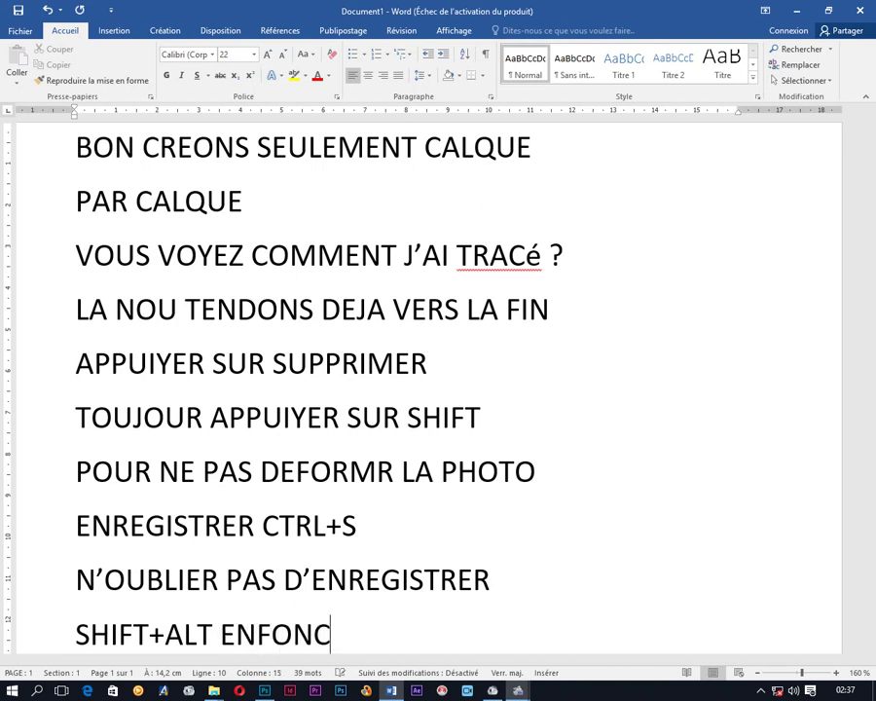
{"action": "type", "text": "ER"}
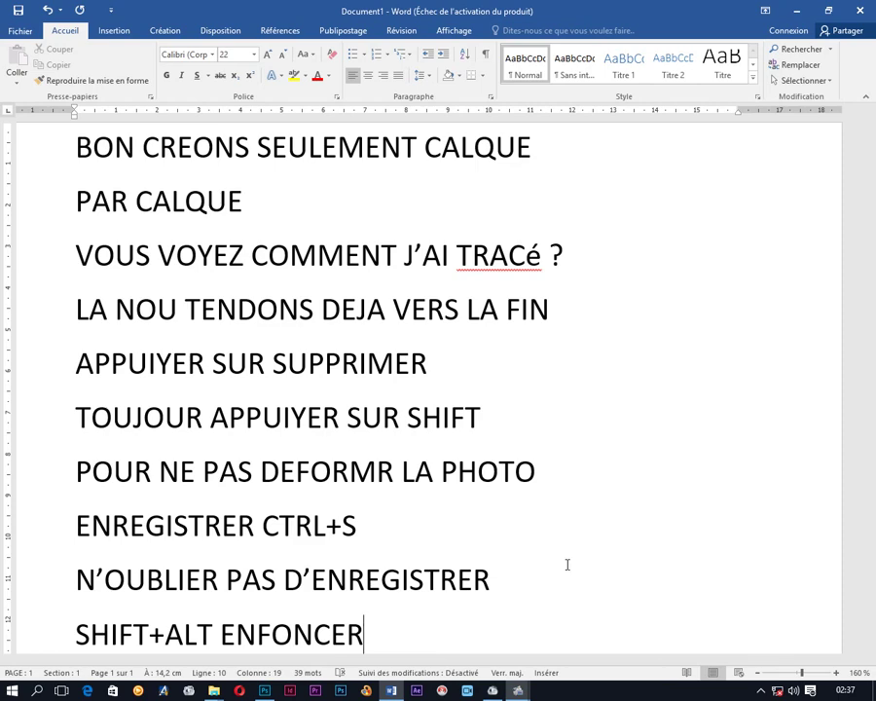
{"action": "left_click", "coordinate": [796, 11]}
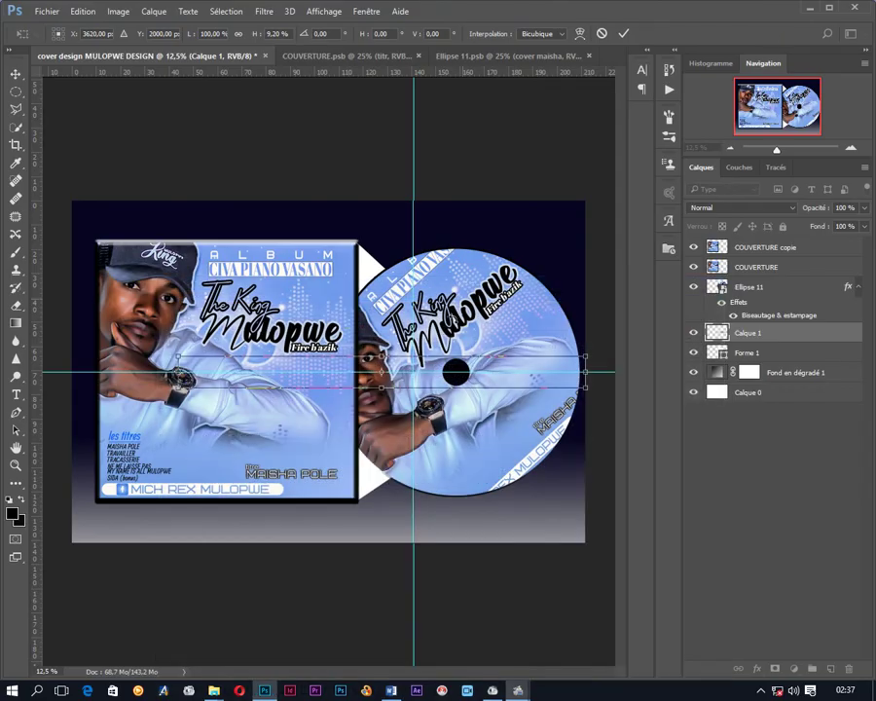